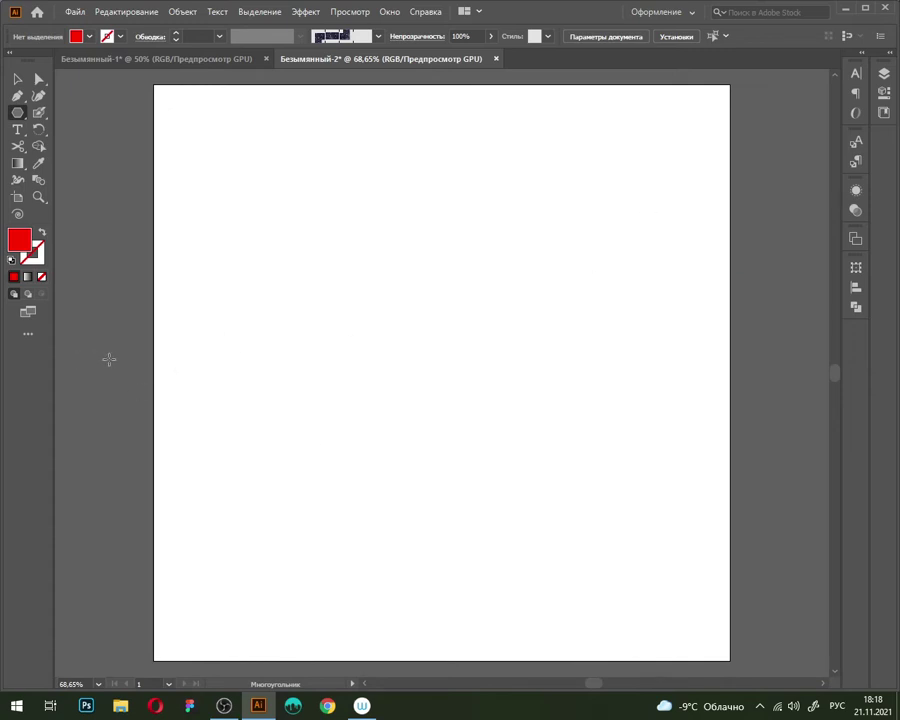
Switch to Безымянный-1 and recentre the enlarged watermelon in view, leaving it deselected
click(193, 59)
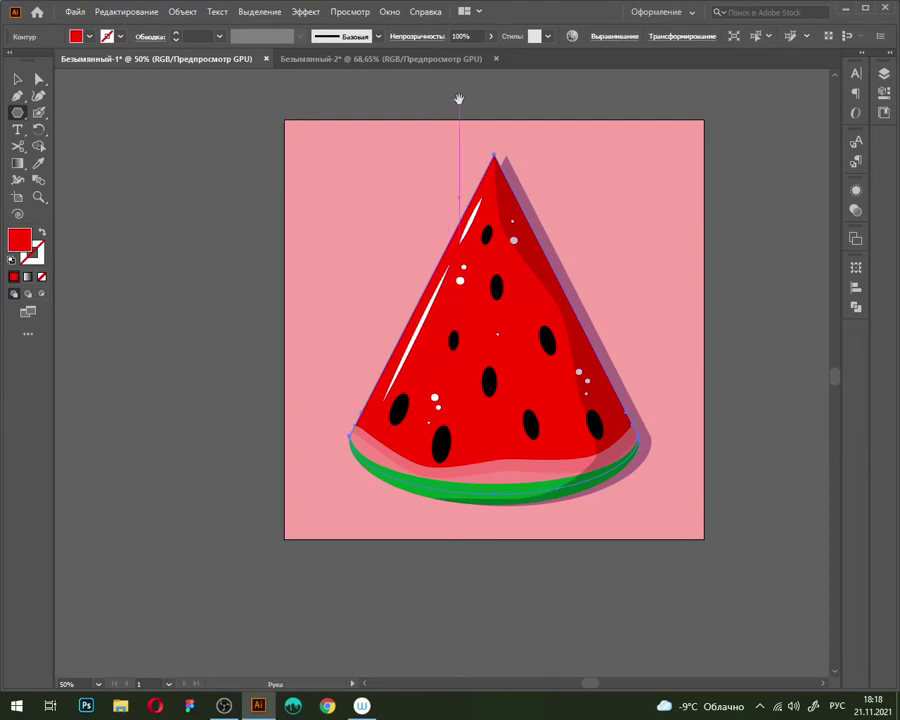
drag(456, 96, 444, 120)
key(v)
key(ctrl+a)
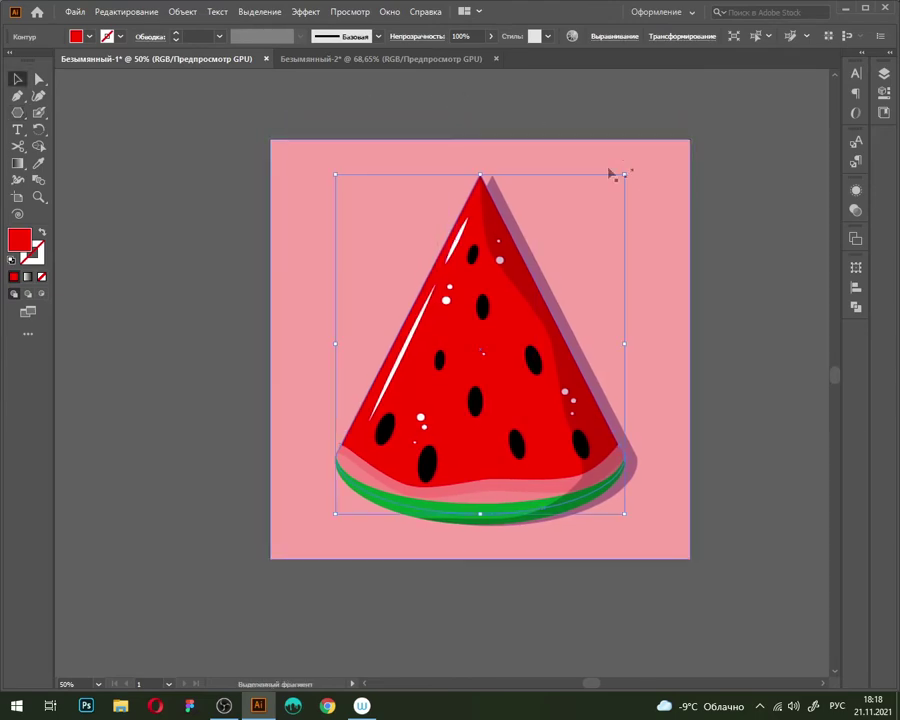
scroll(707, 296, up, 1)
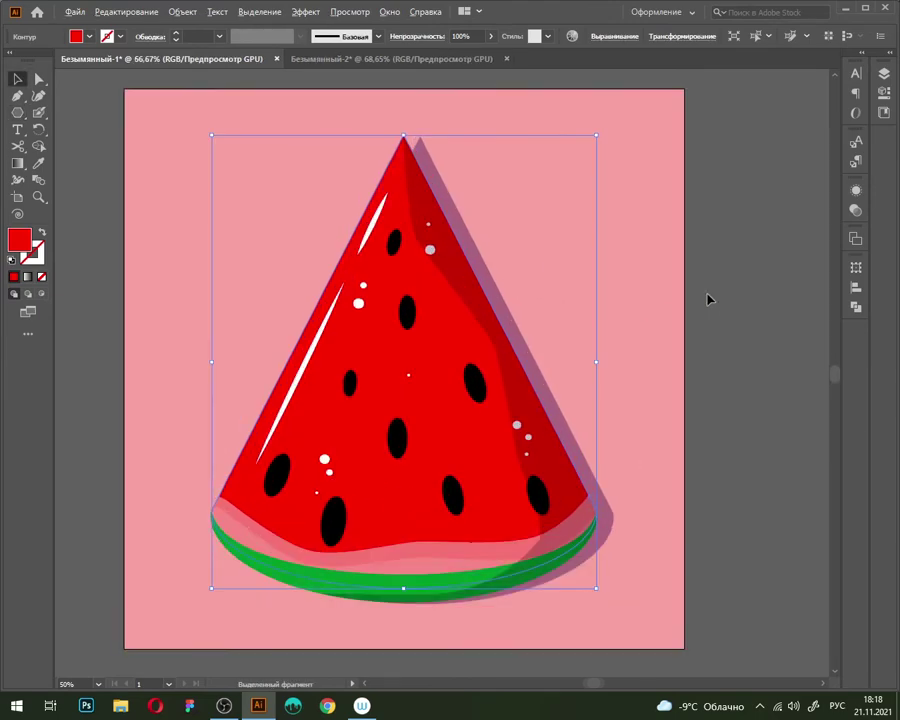
drag(716, 306, 730, 298)
click(732, 298)
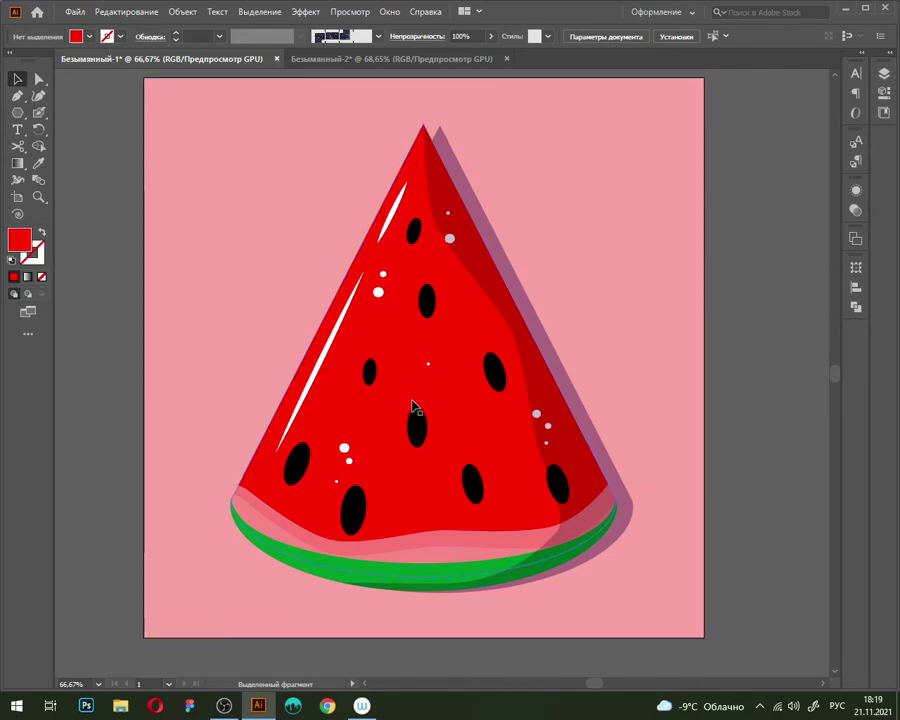
Close Безымянный-2 without saving and start a new 1000 × 1000 px document
click(506, 58)
click(519, 371)
click(74, 11)
click(90, 24)
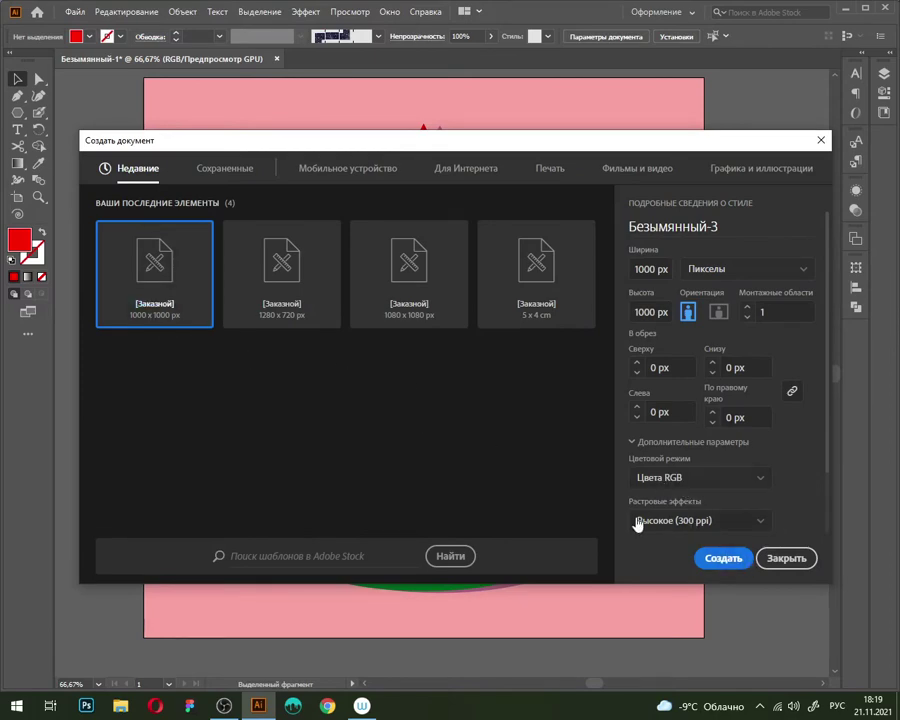
Create the 1000 × 1000 px RGB document Безымянный-3, then return to the watermelon file
click(724, 558)
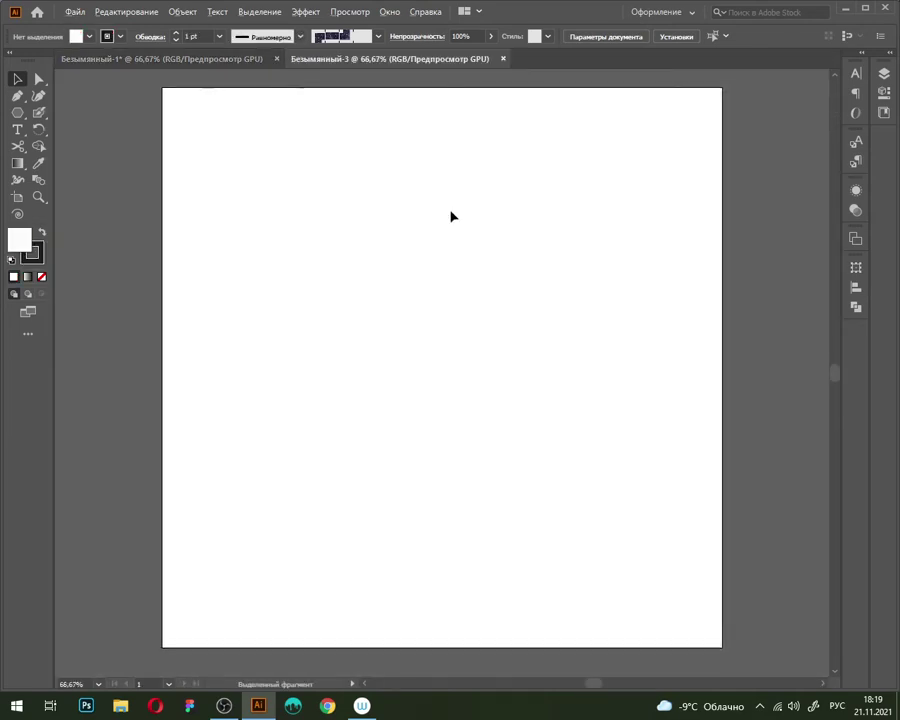
key(ctrl+1)
click(224, 59)
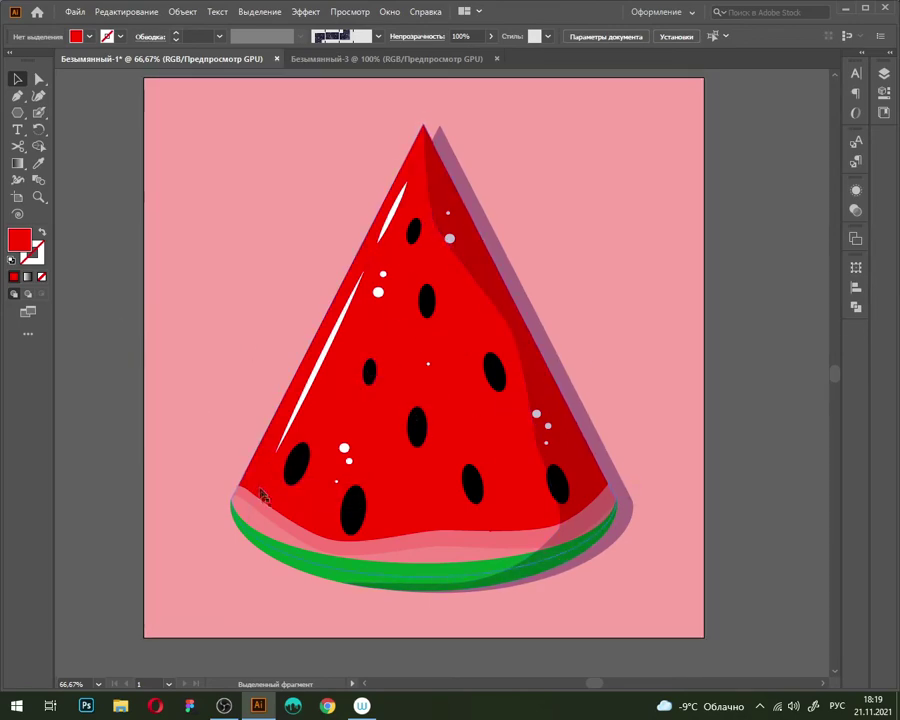
click(222, 566)
click(94, 280)
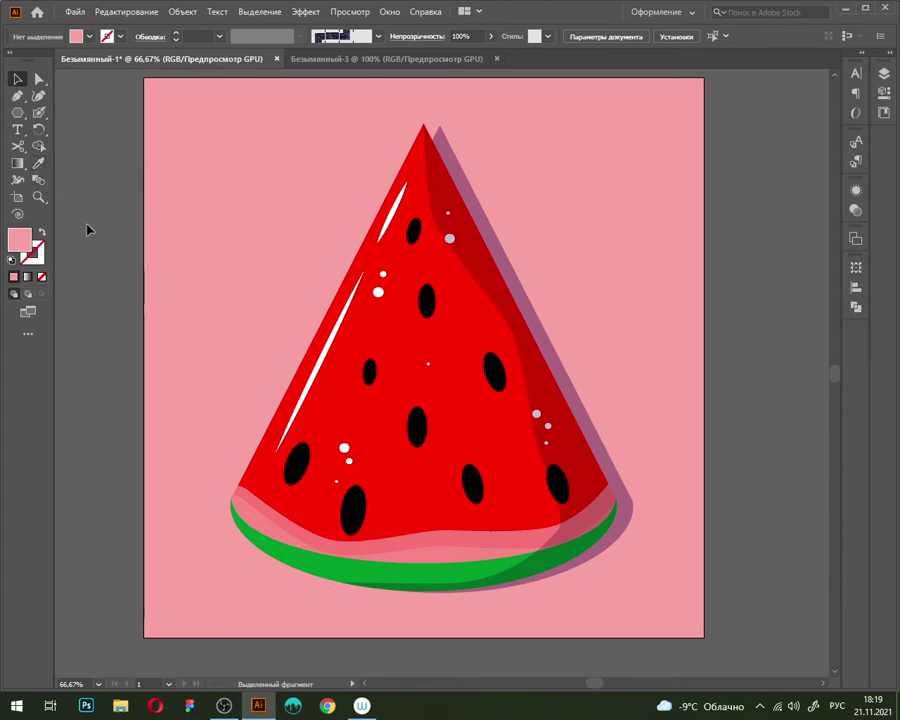
key(i)
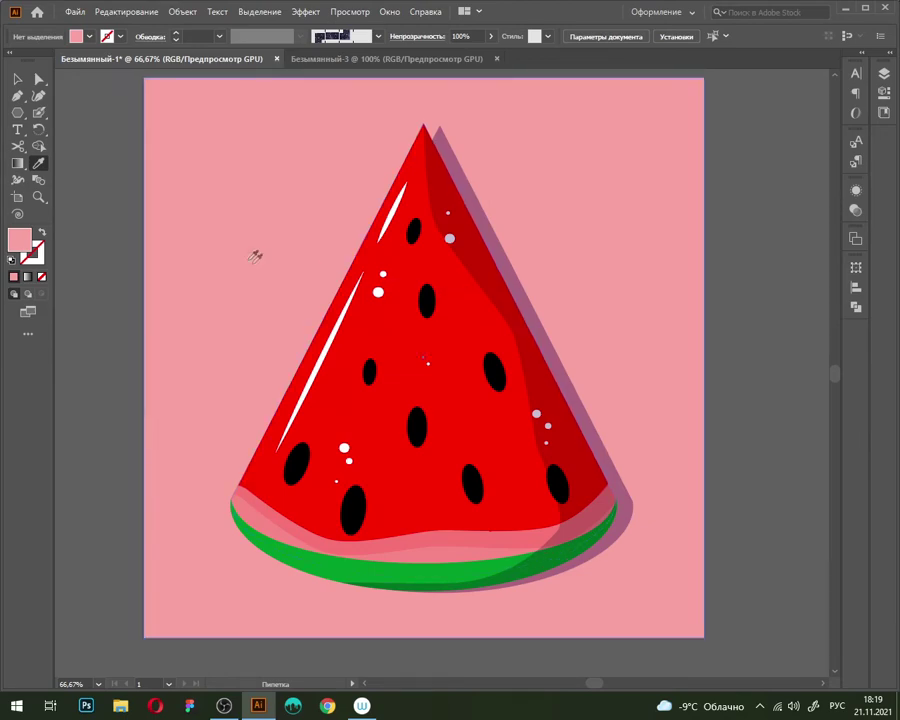
click(388, 325)
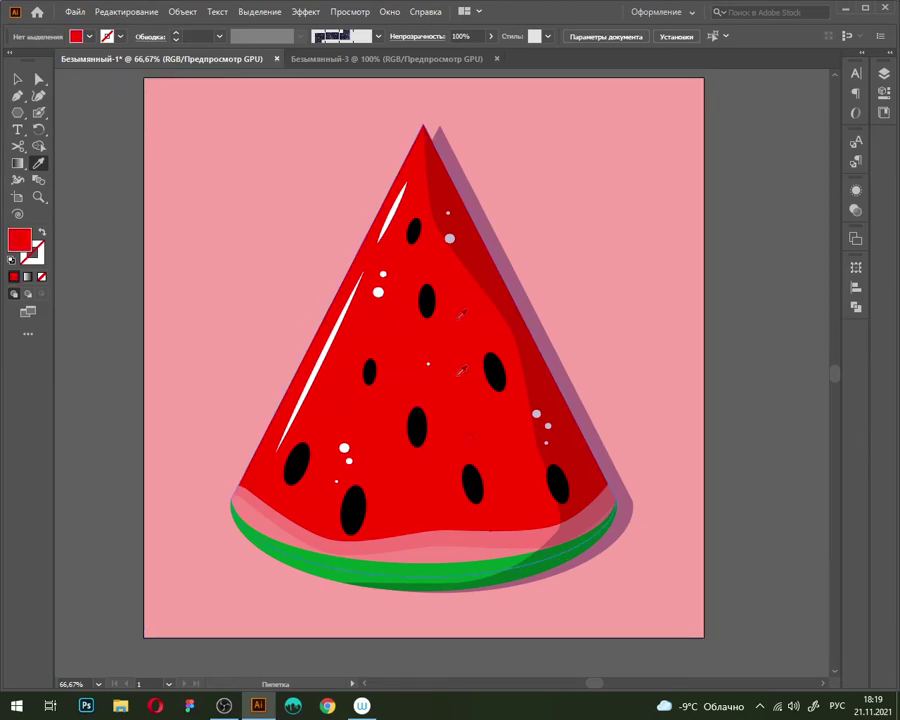
click(365, 577)
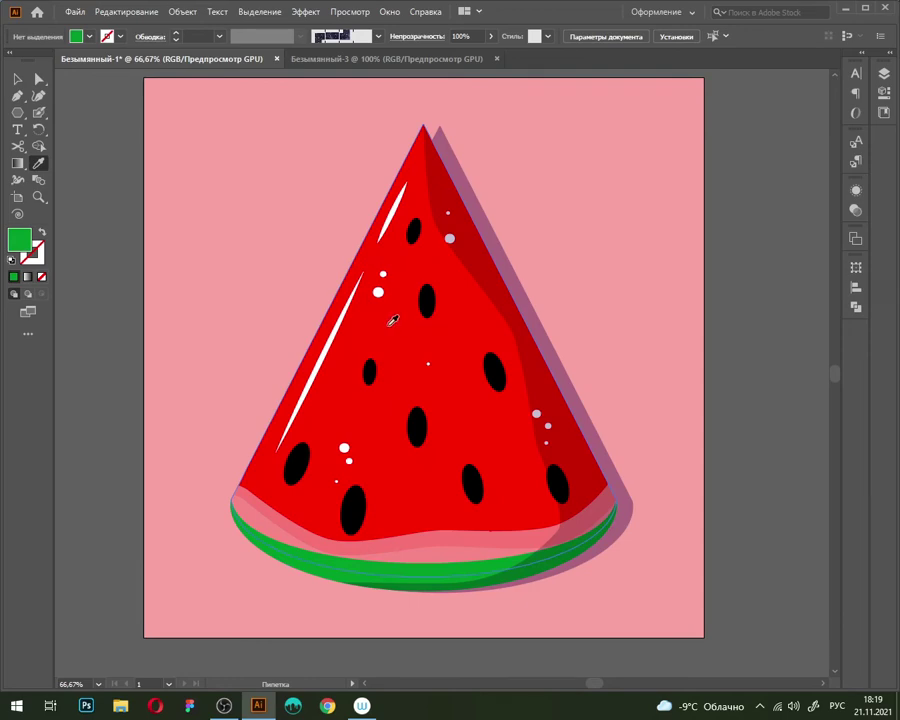
click(392, 320)
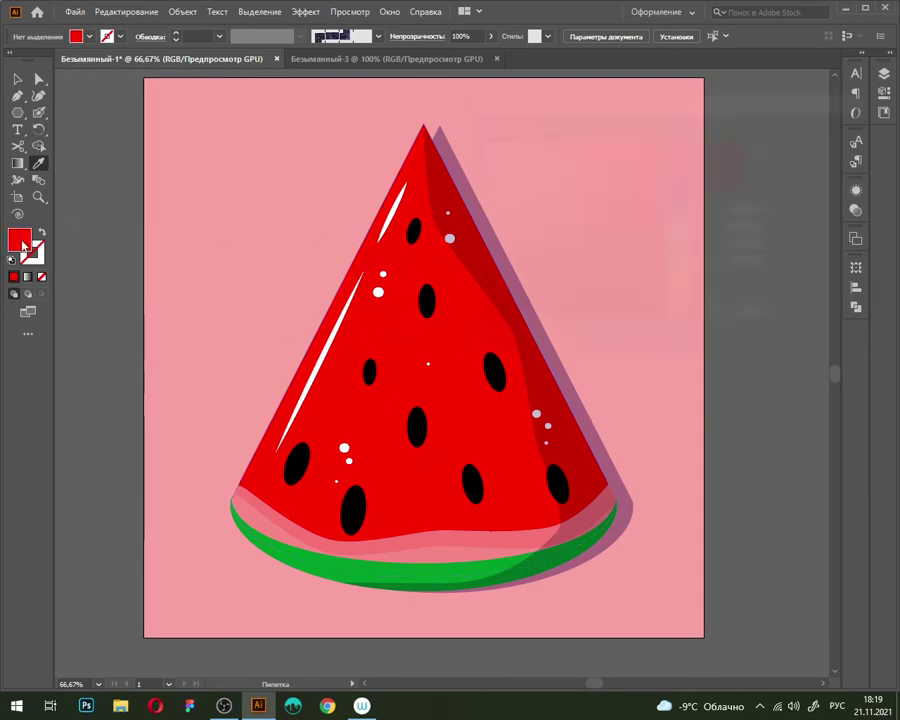
double_click(22, 245)
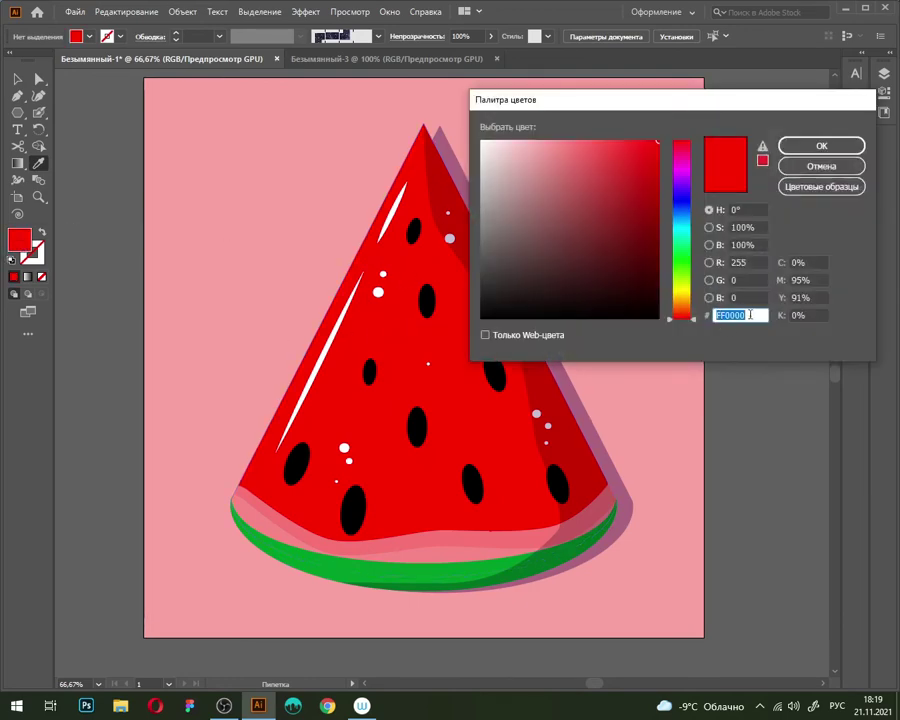
click(822, 166)
key(v)
click(305, 566)
click(168, 270)
click(362, 311)
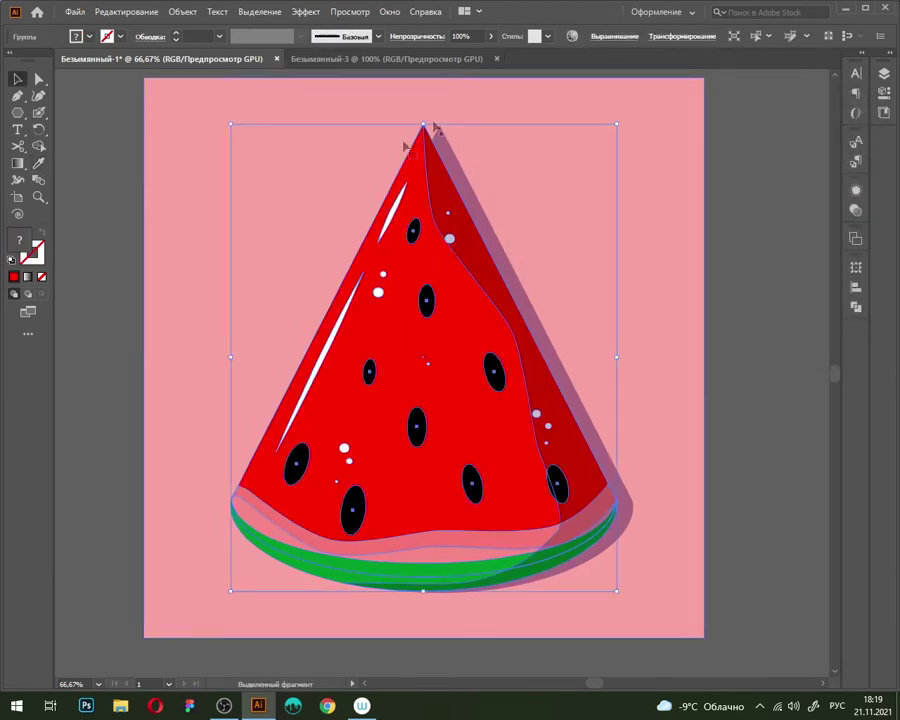
click(70, 163)
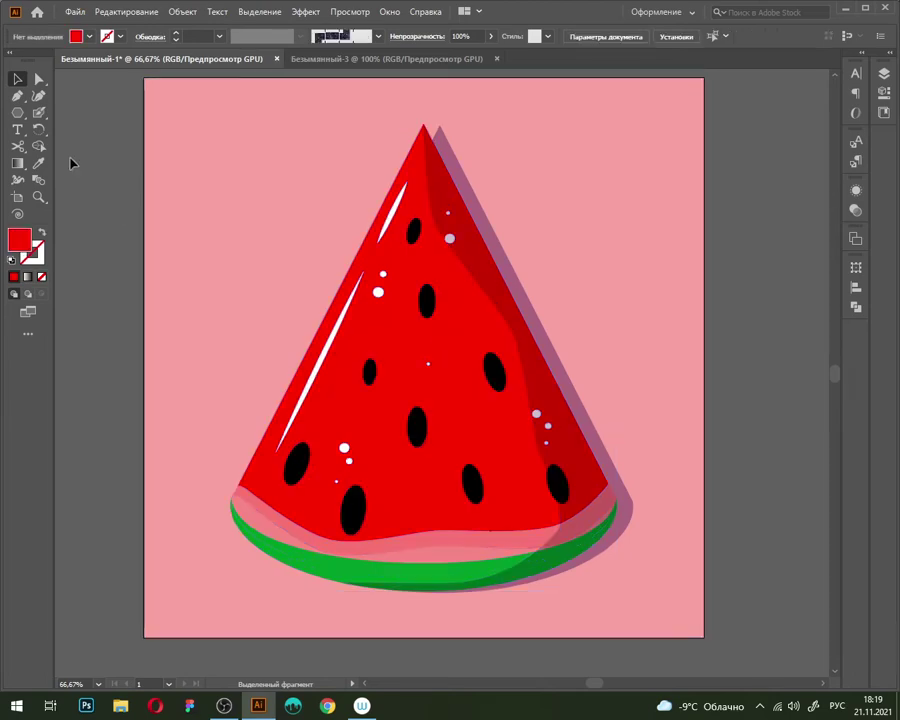
click(39, 81)
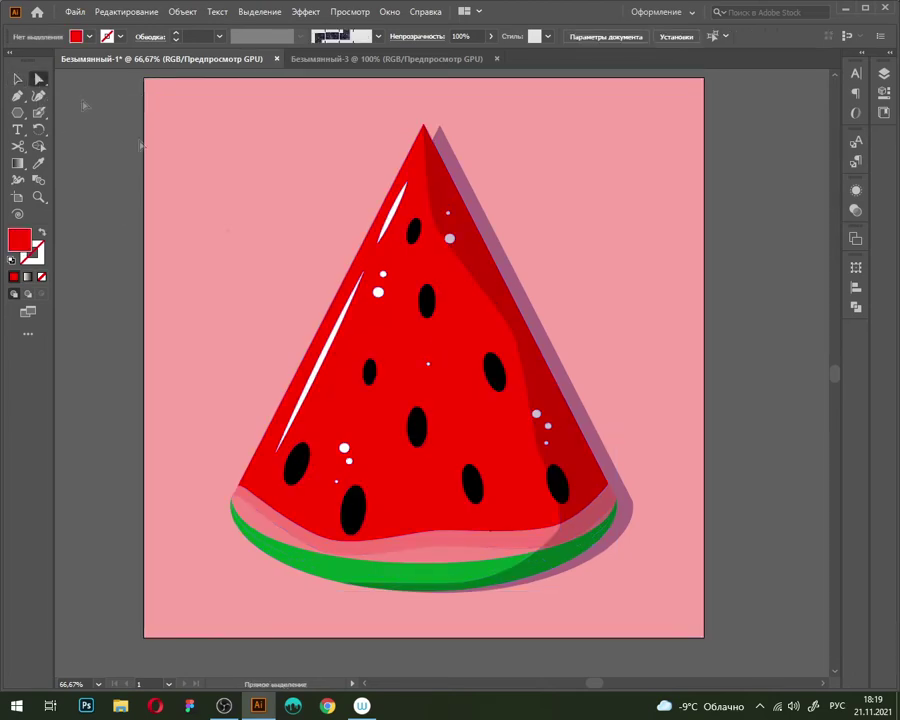
click(352, 510)
click(355, 325)
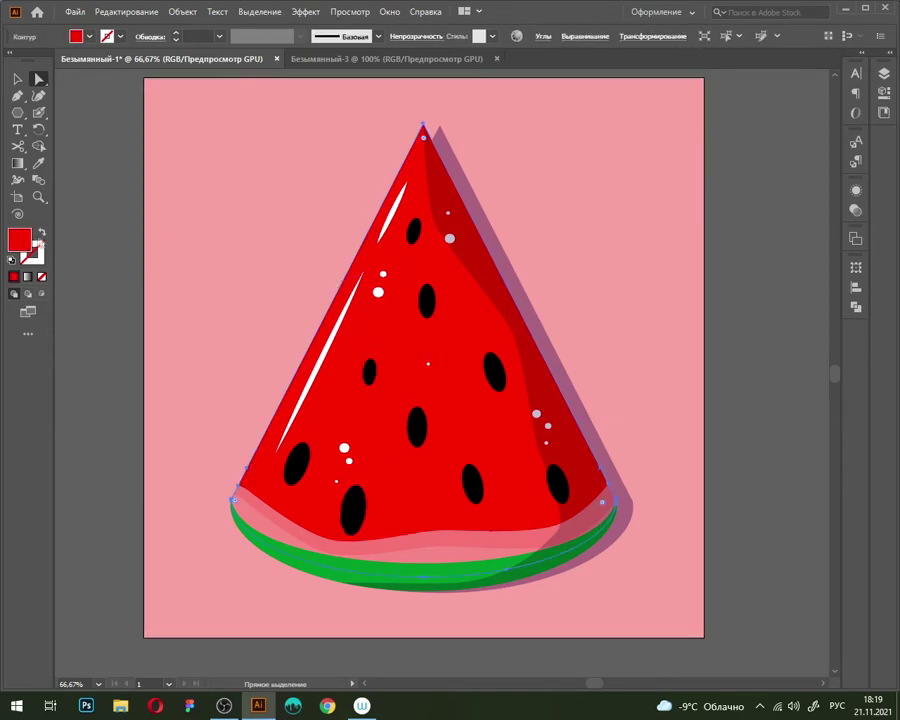
double_click(20, 240)
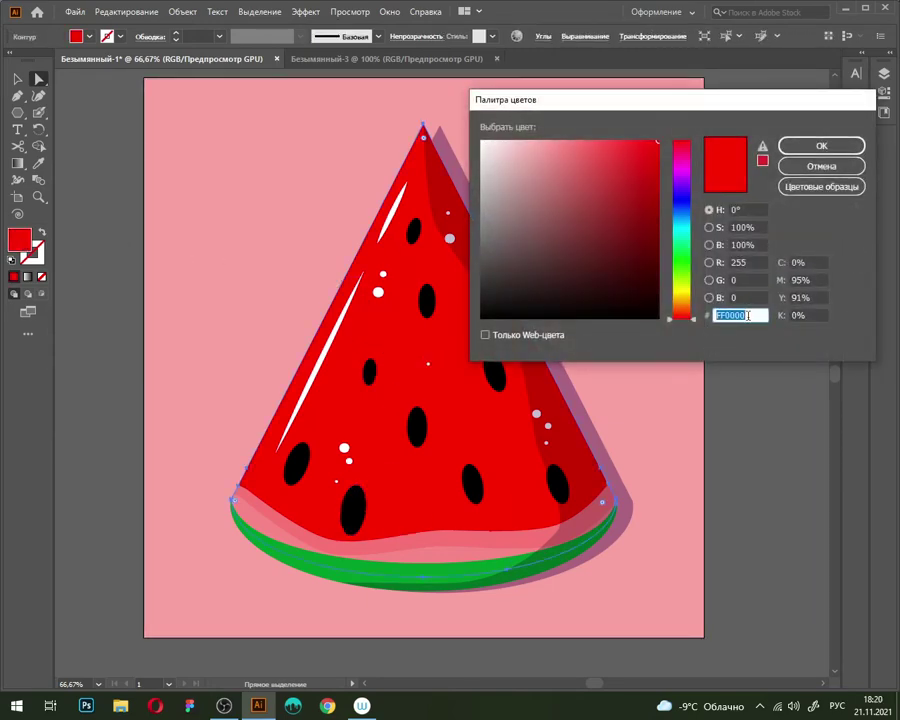
click(821, 166)
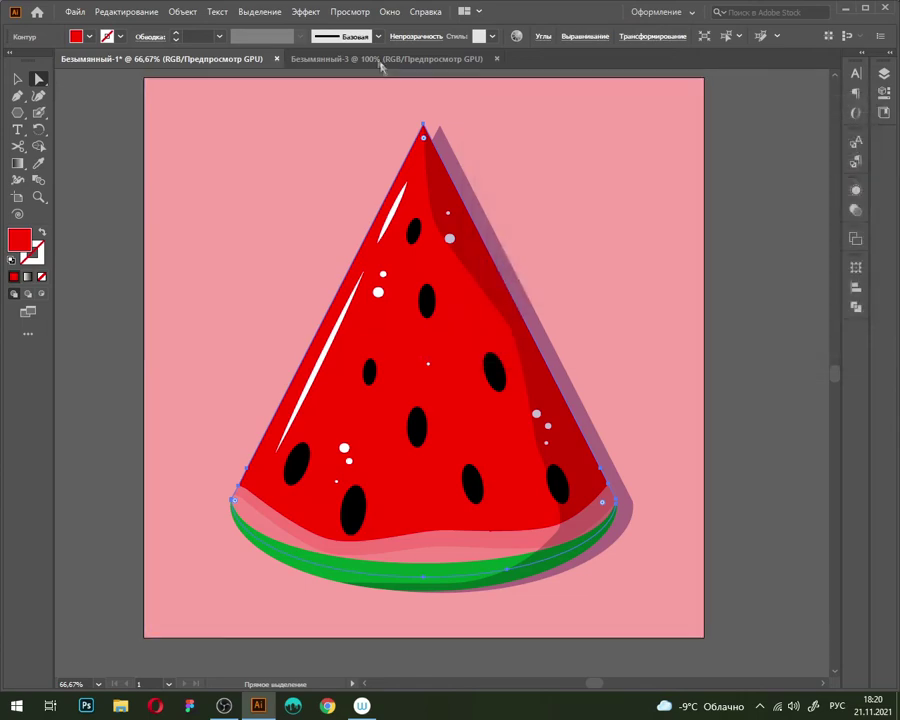
click(385, 58)
In Безымянный-3, set the fill to red FF0000 with stroke set to None
key(ctrl+minus)
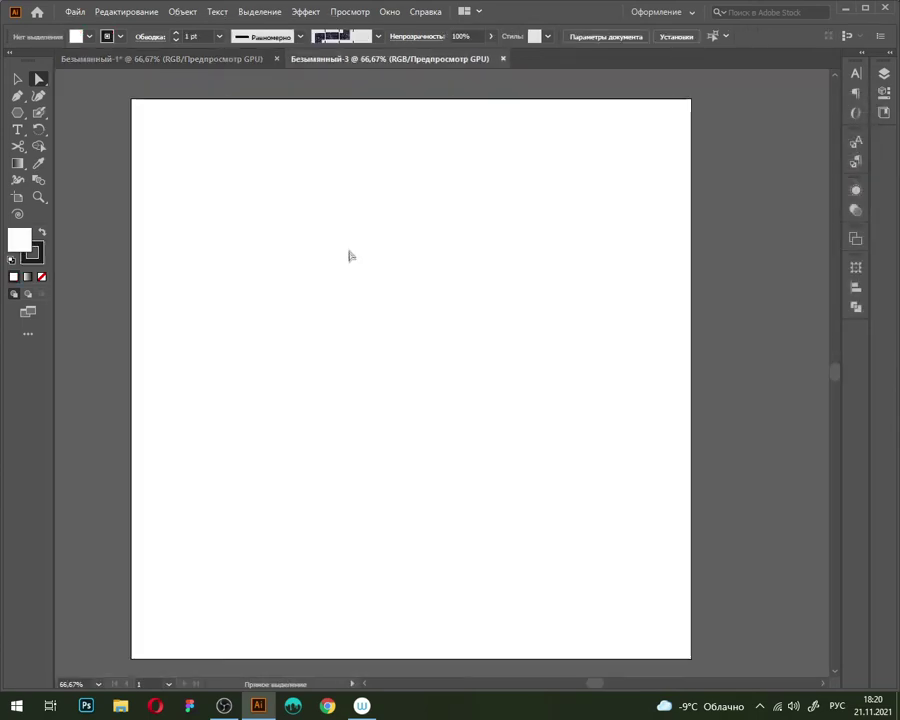
click(36, 262)
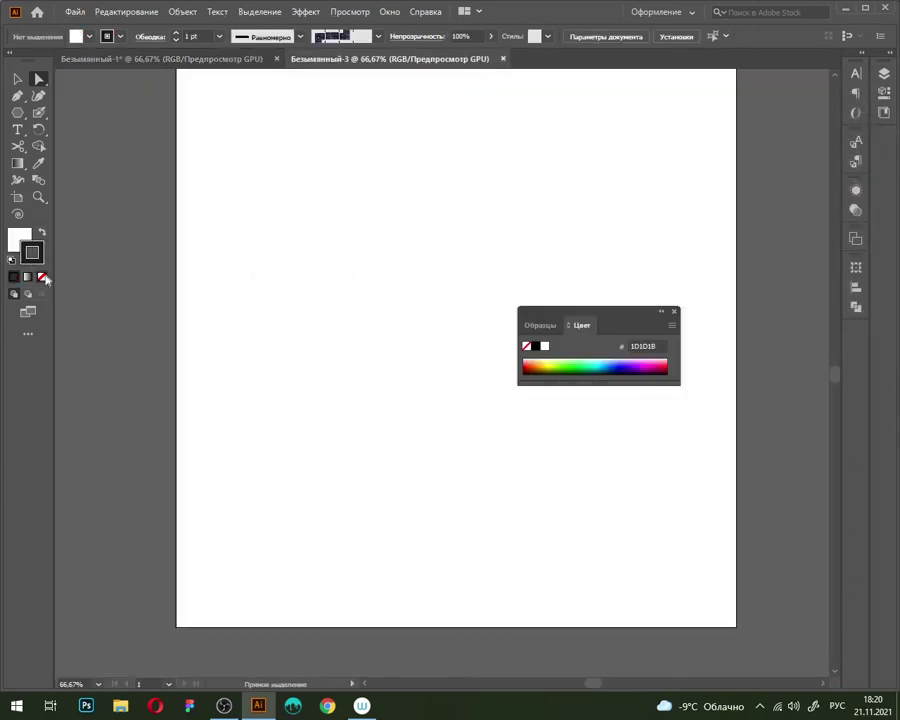
double_click(18, 240)
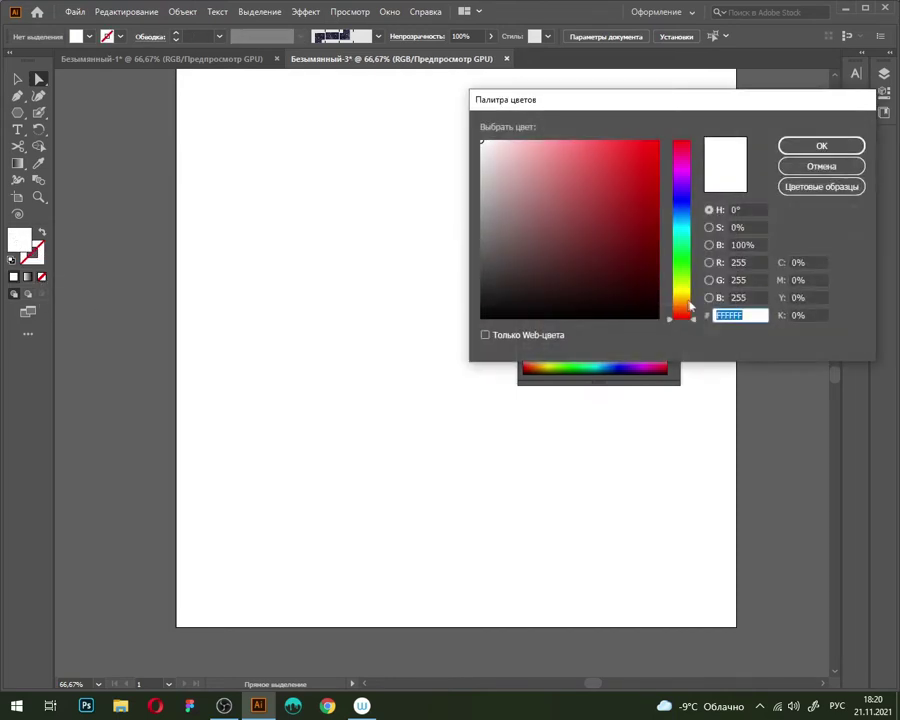
text(FF0000)
key(Return)
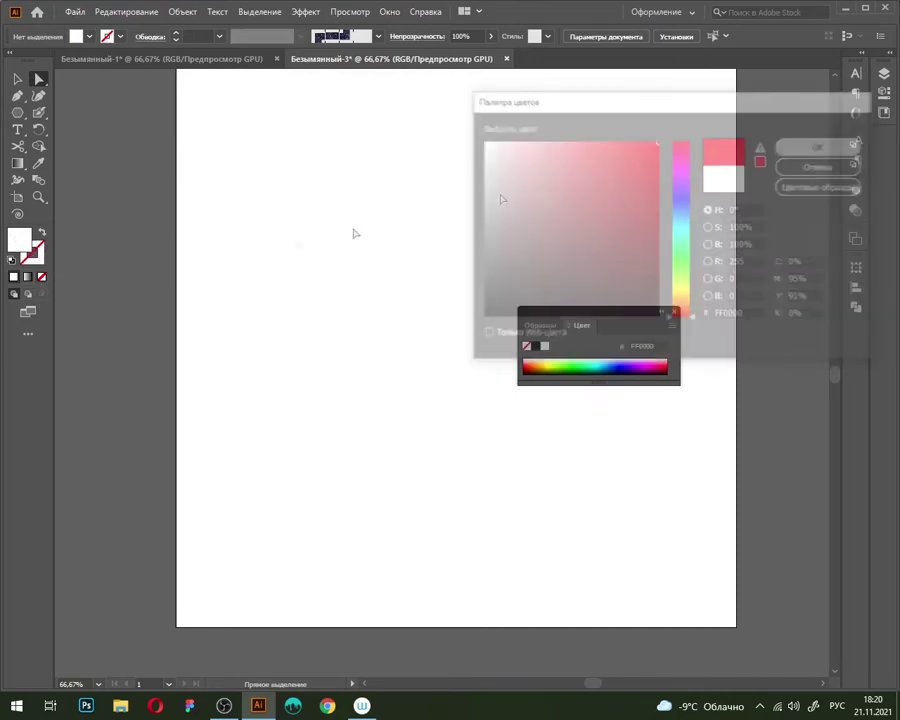
click(674, 312)
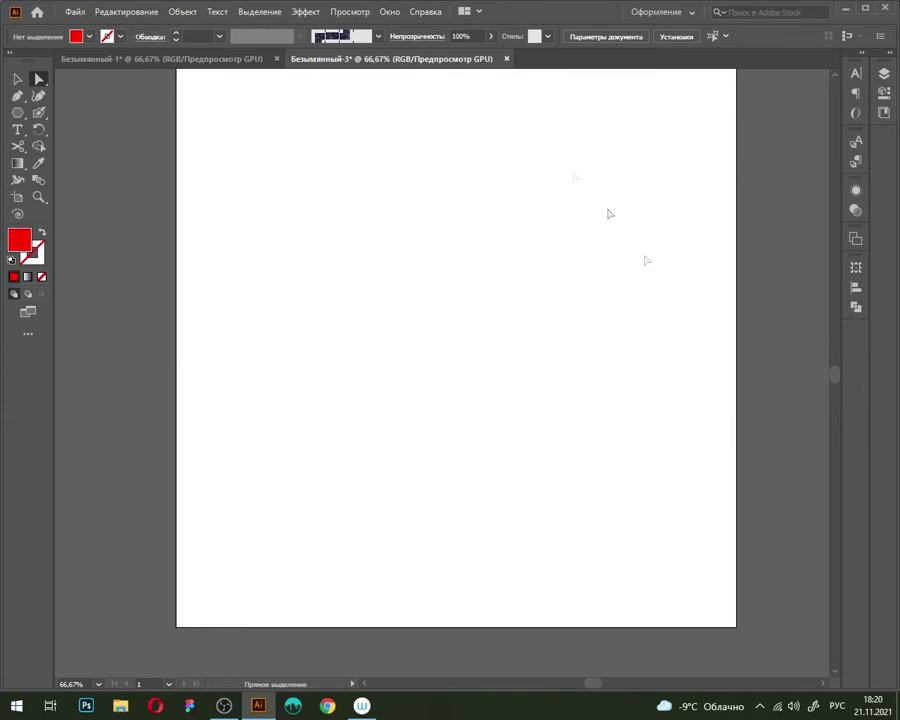
click(160, 58)
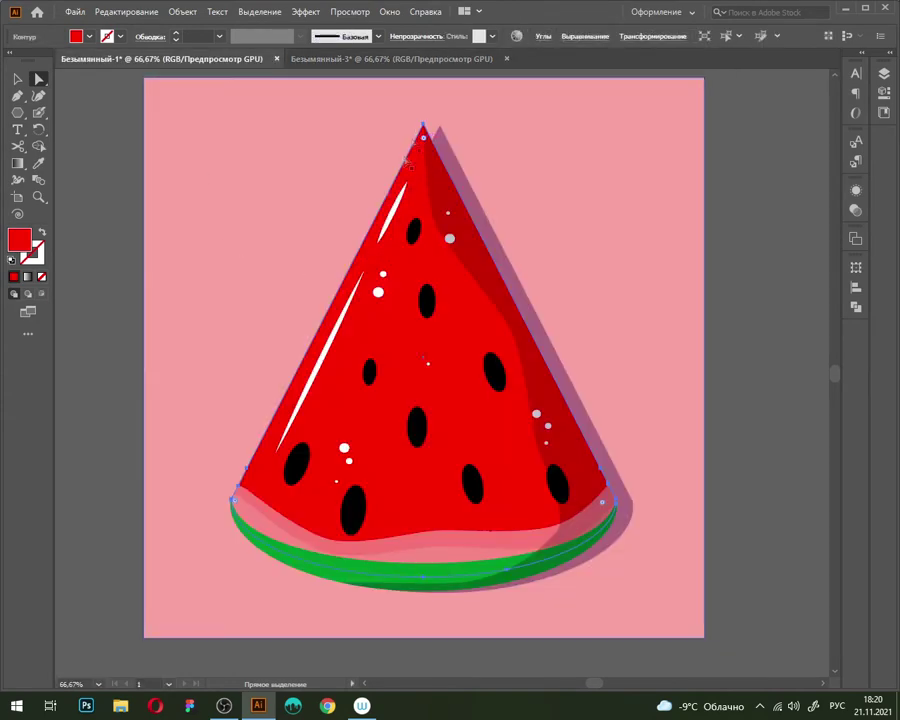
click(390, 59)
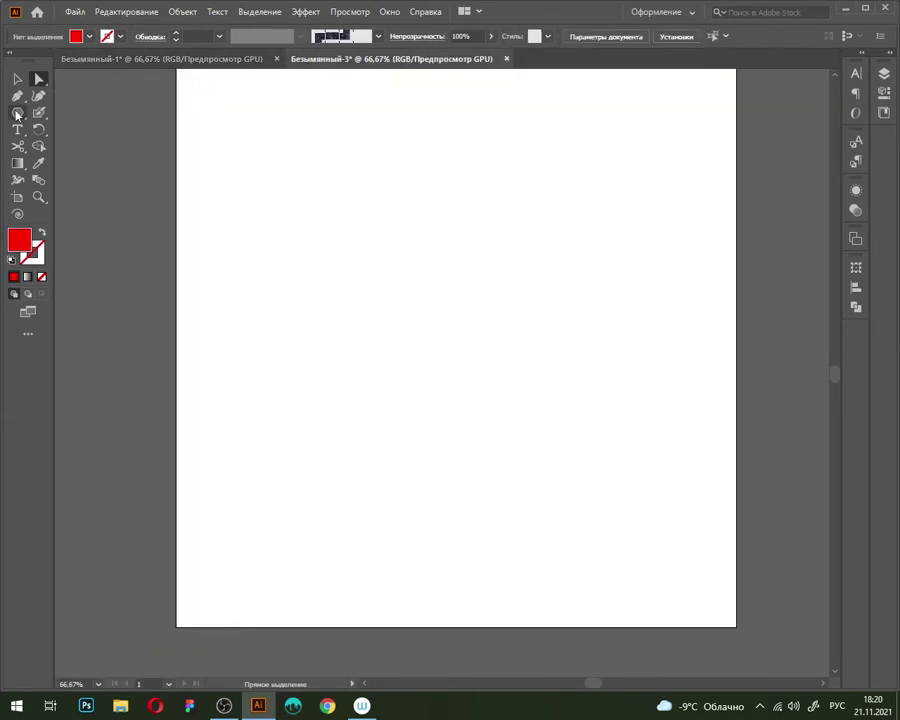
Draw a red polygon with 3 sides and a 50 px radius on the artboard
click(16, 114)
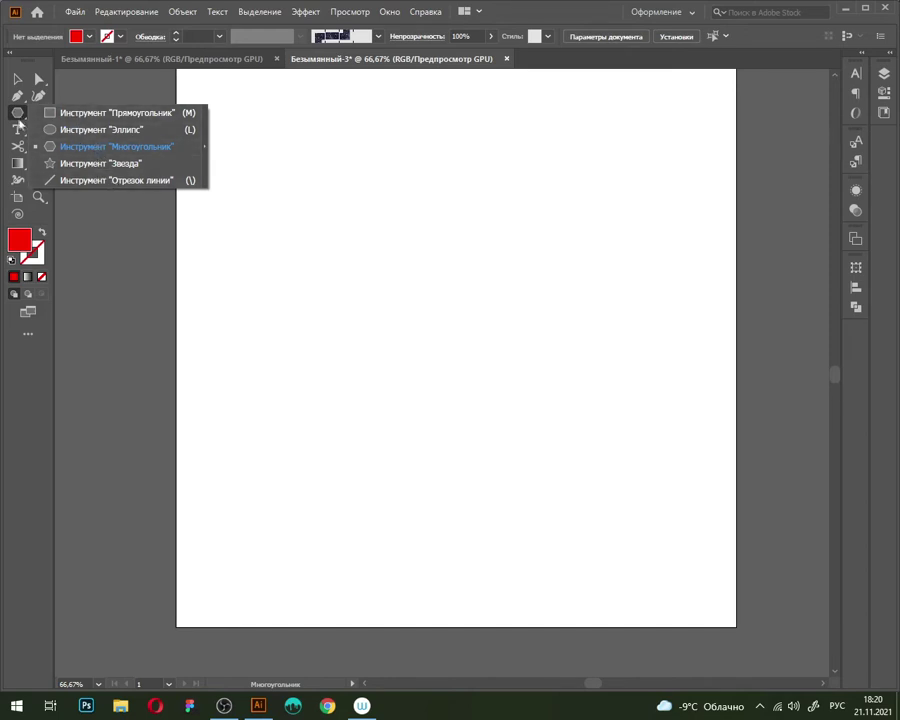
click(465, 381)
click(465, 381)
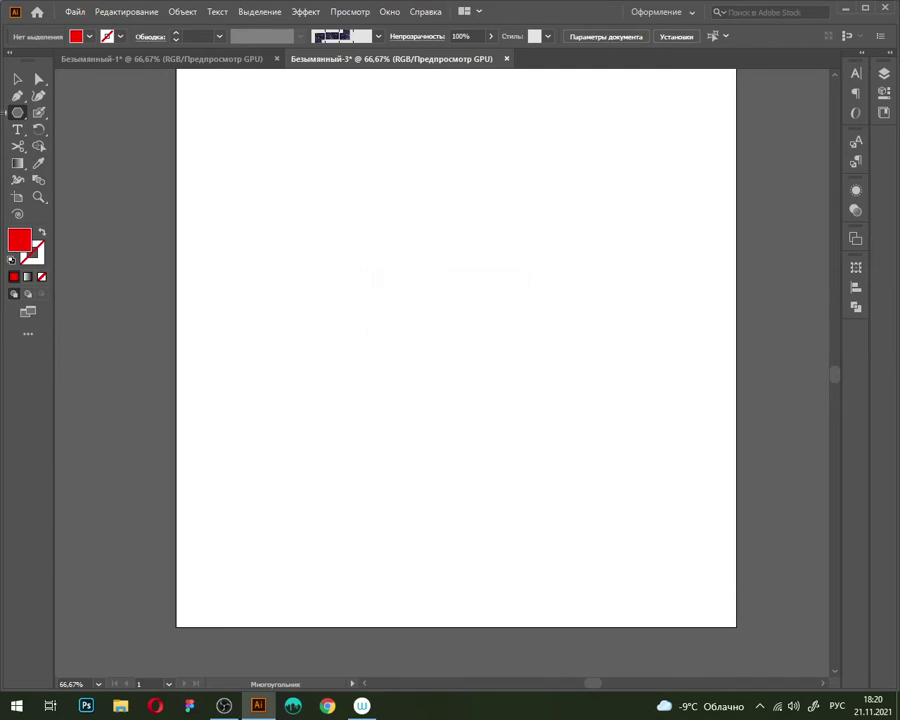
click(18, 115)
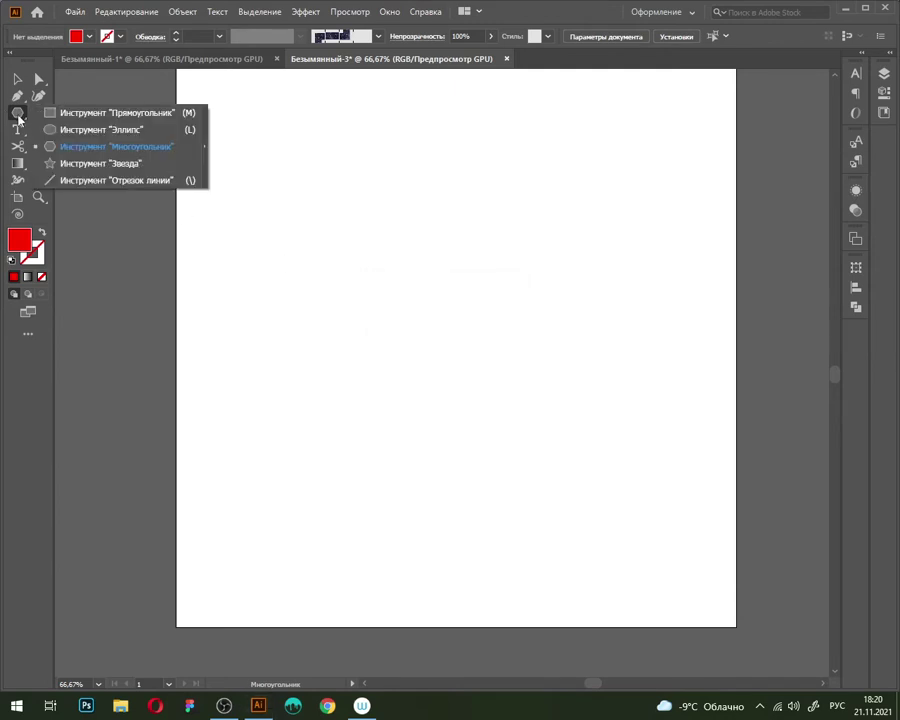
click(92, 151)
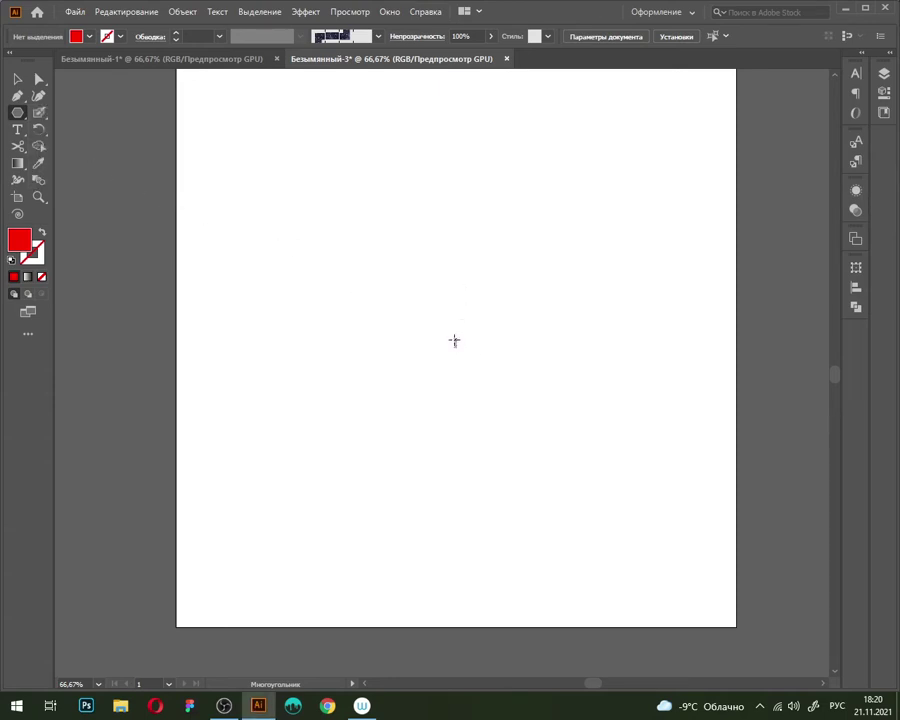
click(454, 341)
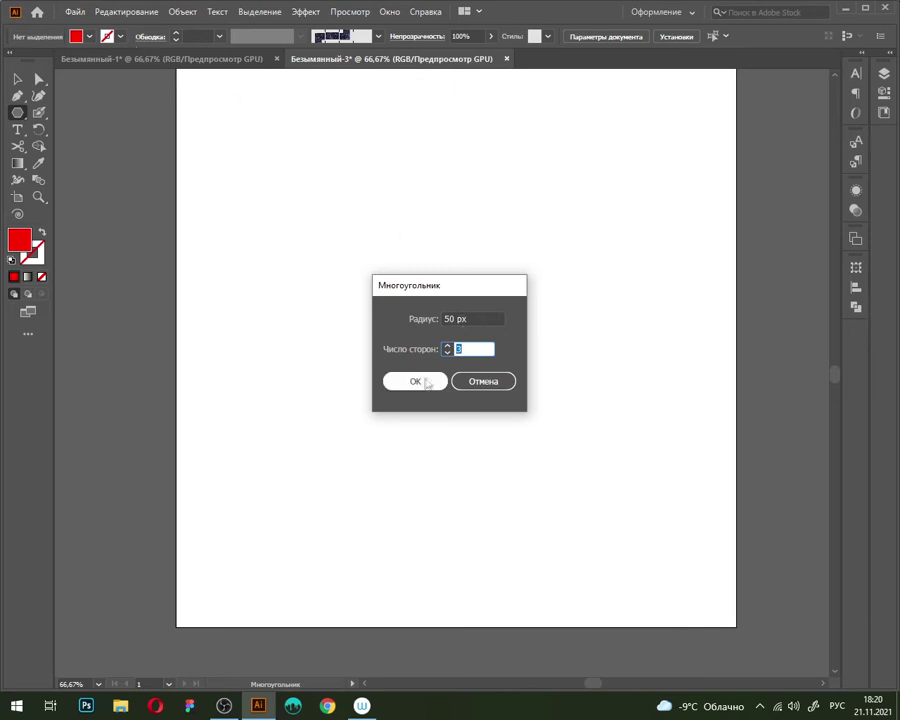
click(432, 386)
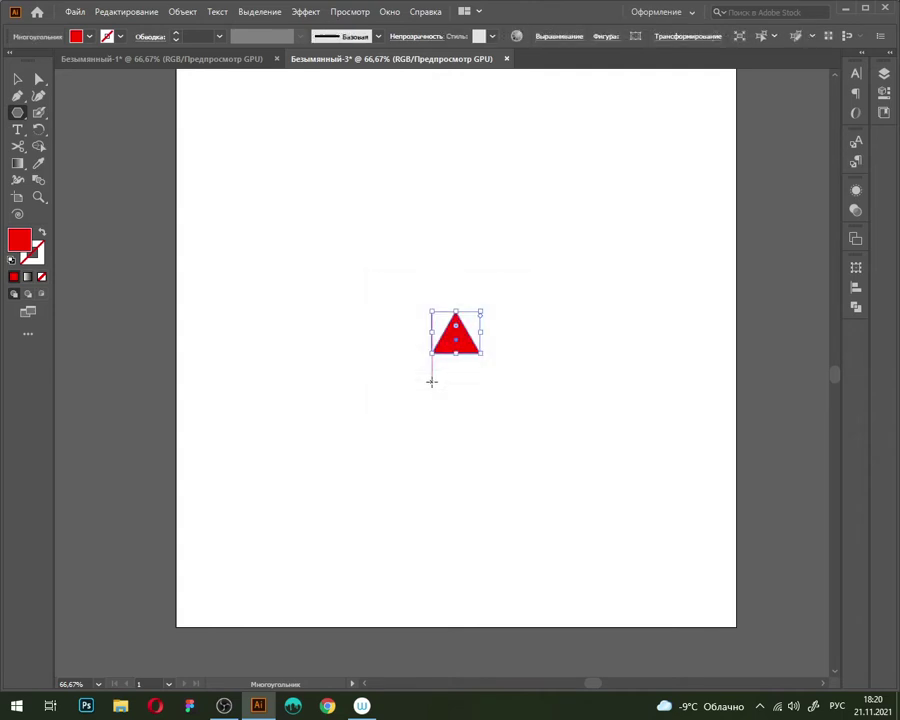
Scale the triangle to about 700 px across and stretch it taller to fill the artboard
key(v)
drag(482, 311, 592, 179)
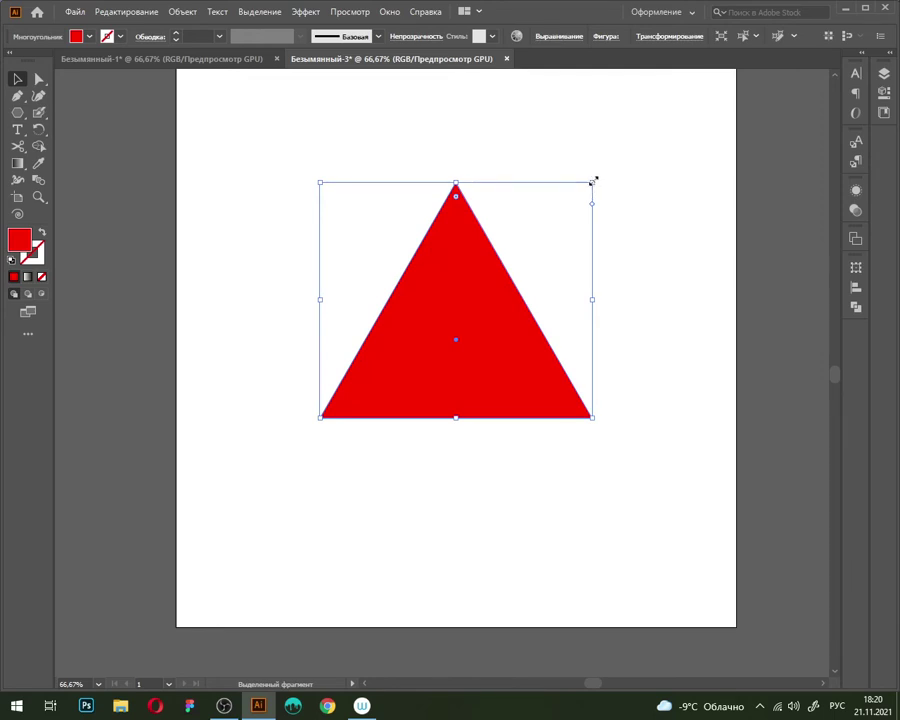
drag(593, 180, 651, 128)
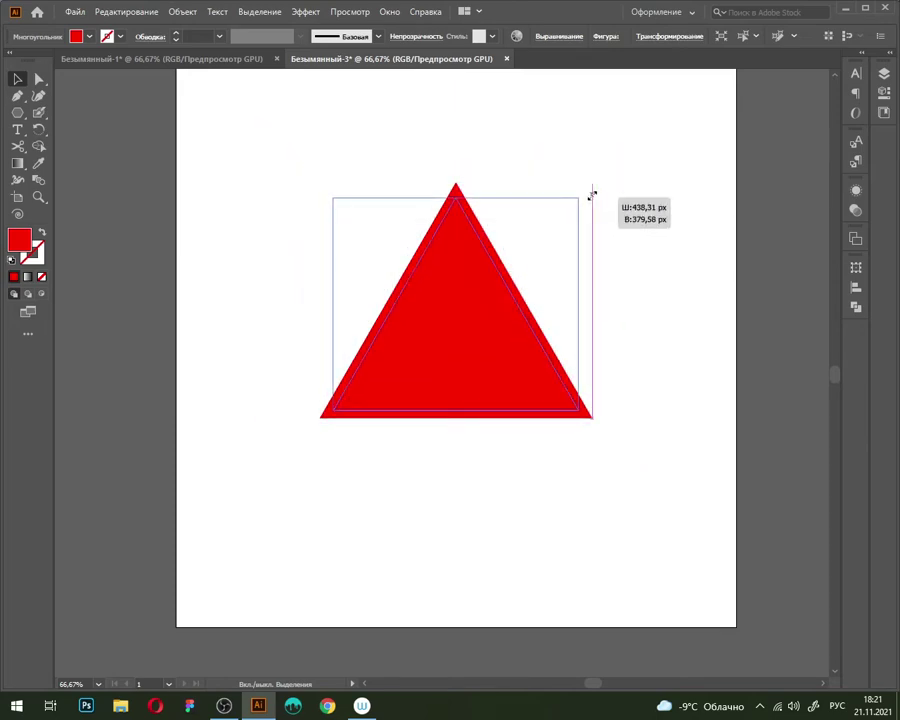
drag(651, 128, 590, 196)
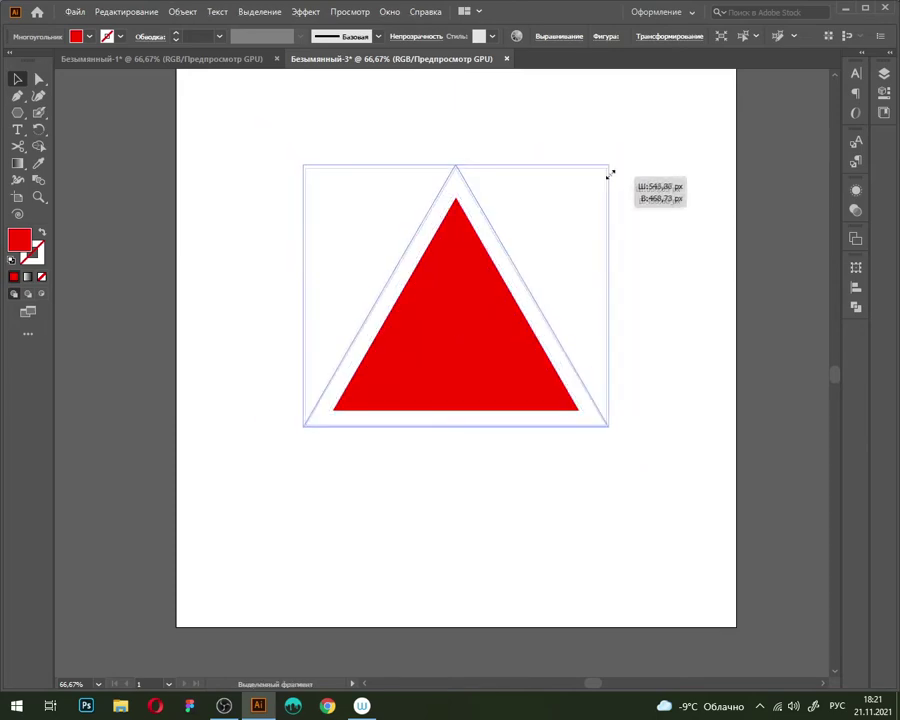
mouse_move(580, 198)
mouse_down()
mouse_move(625, 155)
mouse_move(627, 165)
mouse_move(476, 307)
mouse_move(573, 215)
mouse_move(538, 231)
mouse_move(617, 151)
mouse_move(535, 280)
mouse_move(570, 229)
mouse_move(537, 257)
mouse_move(600, 175)
mouse_move(651, 131)
mouse_move(635, 157)
mouse_move(648, 141)
mouse_move(636, 127)
mouse_up()
mouse_move(444, 304)
mouse_down()
mouse_move(484, 316)
mouse_move(480, 274)
mouse_move(464, 344)
mouse_move(441, 375)
mouse_move(446, 366)
mouse_up()
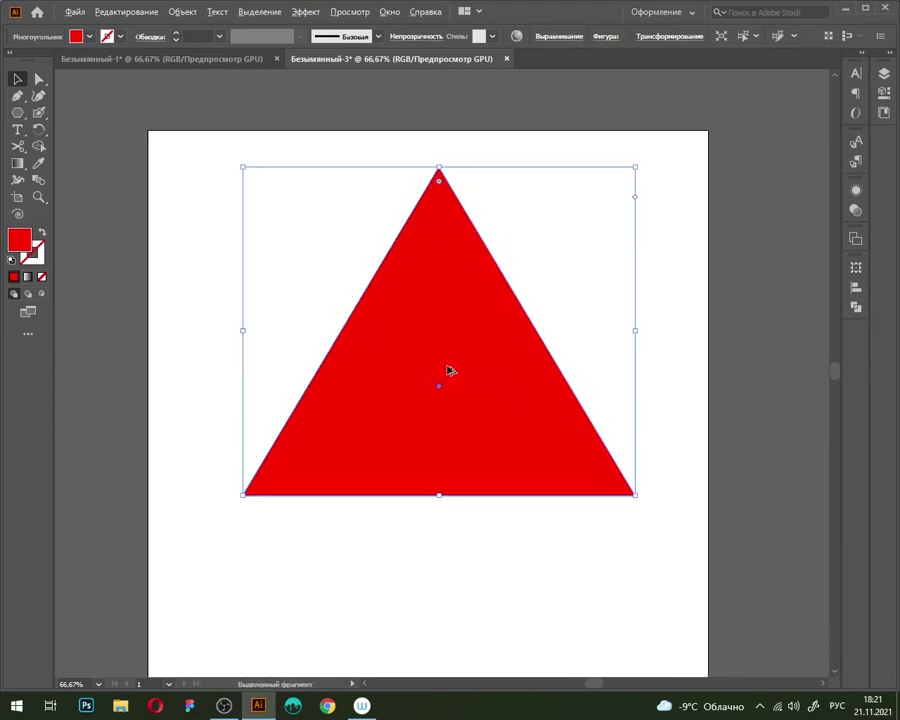
key(ctrl+minus)
key(ctrl+minus)
key(ctrl+minus)
mouse_move(441, 414)
mouse_down()
mouse_move(441, 444)
mouse_move(450, 422)
mouse_up()
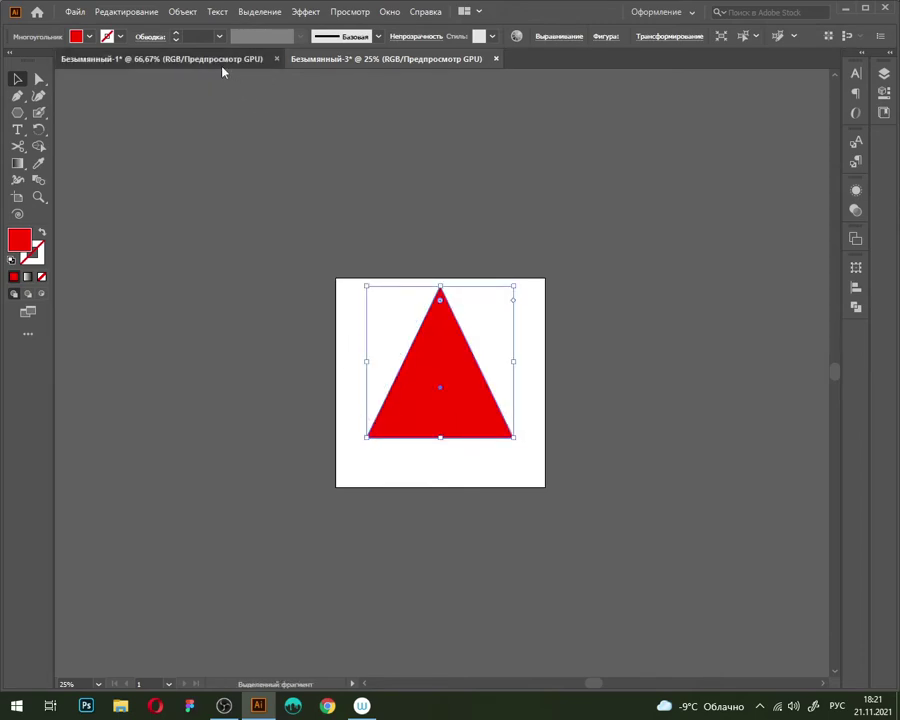
Draw a red ellipse about 700 × 231 px across the triangle's base
click(223, 60)
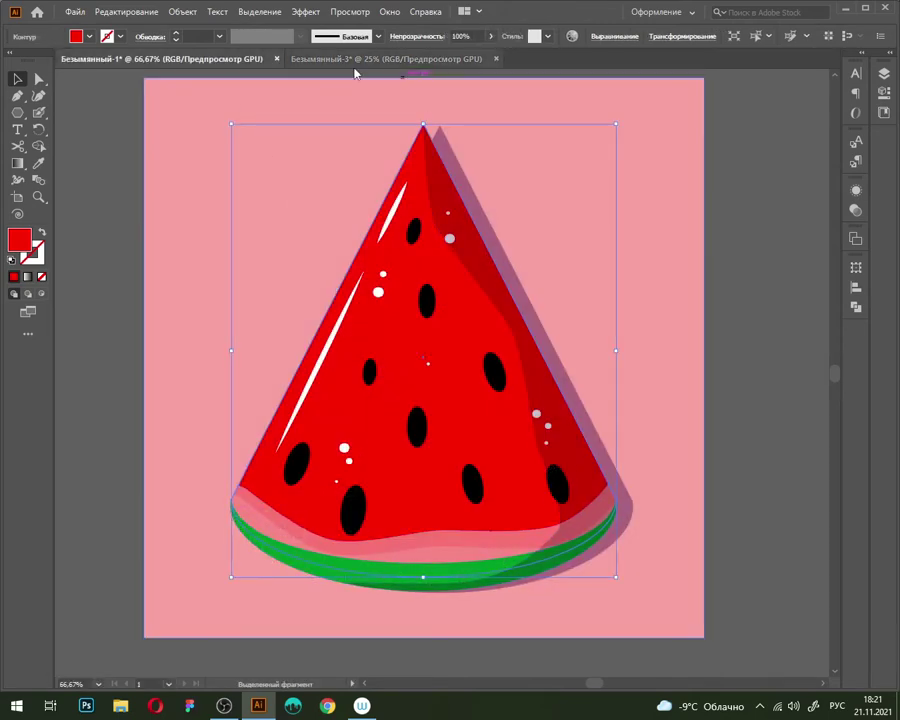
click(355, 60)
scroll(452, 450, up, 2)
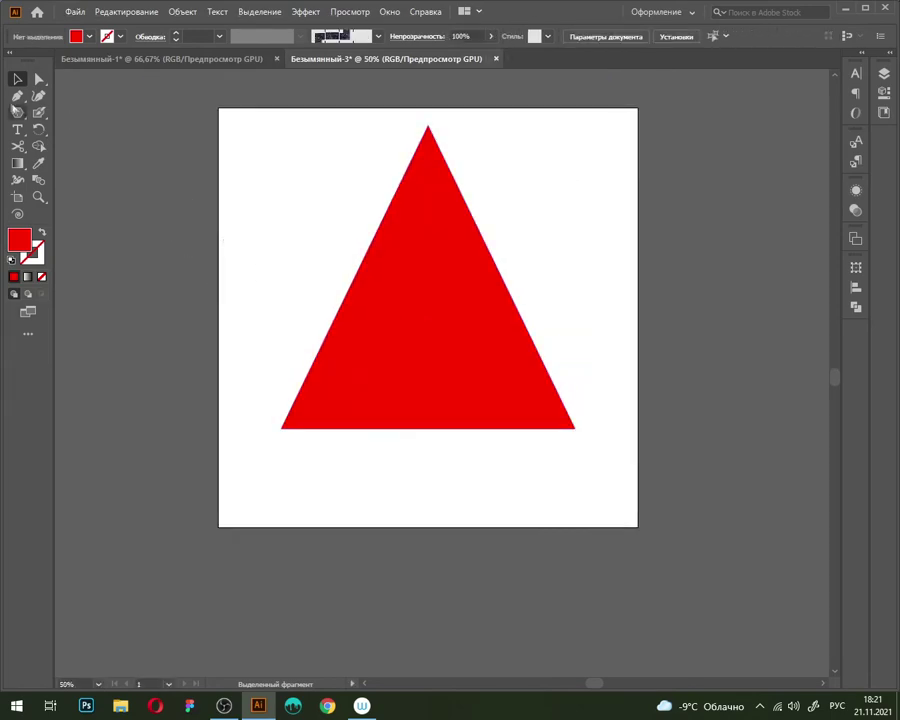
click(16, 113)
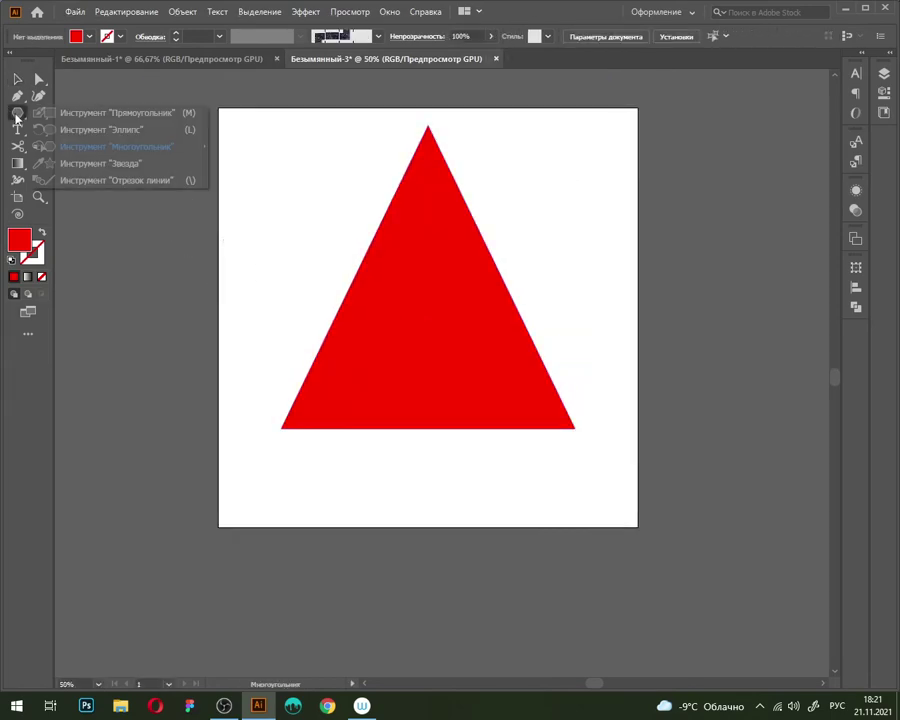
click(72, 130)
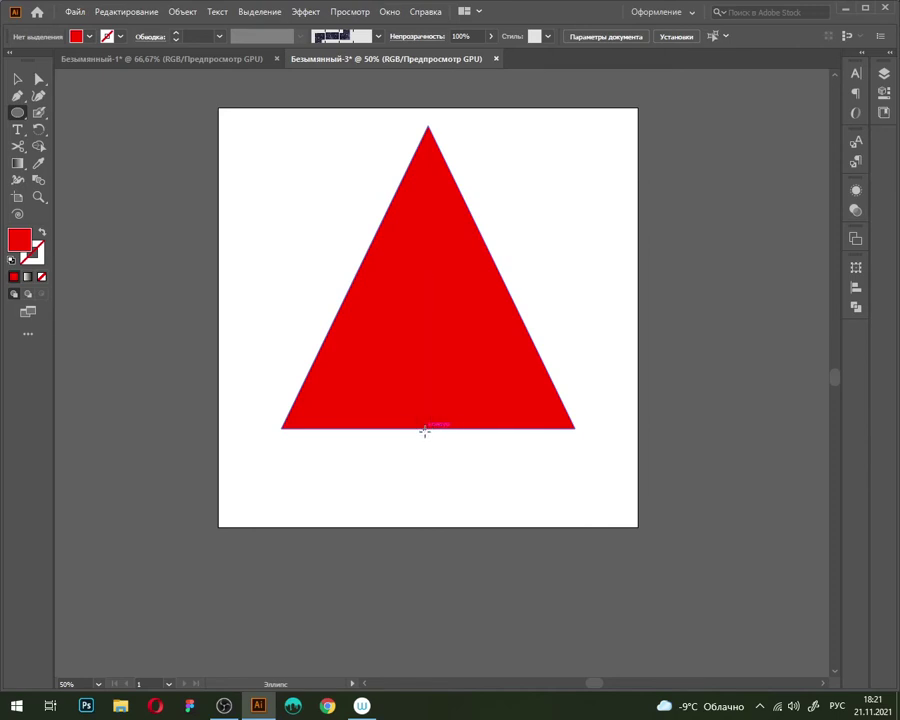
drag(428, 428, 576, 477)
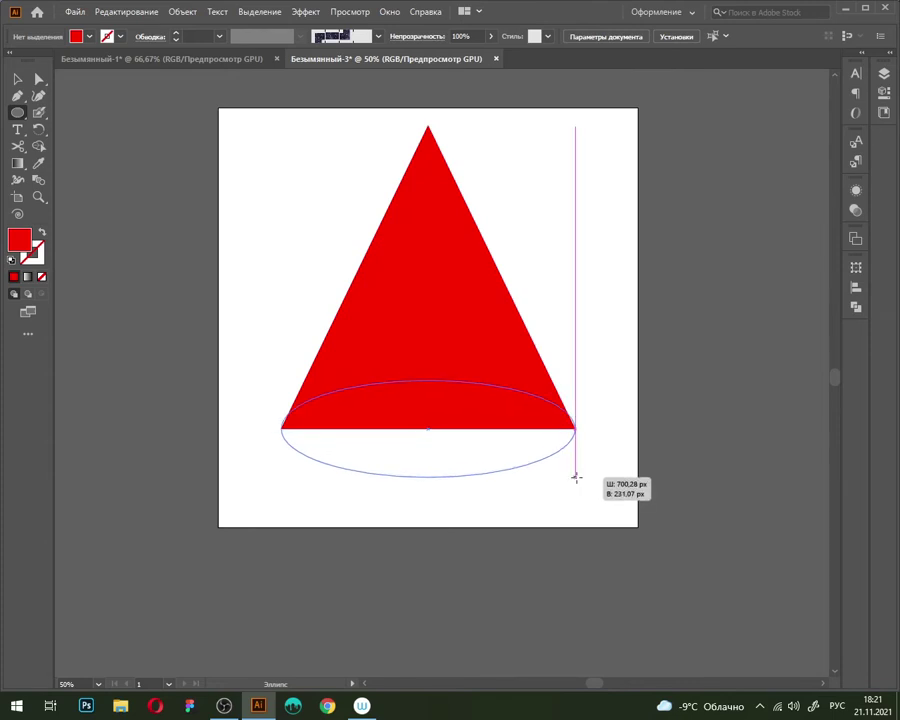
drag(576, 477, 575, 476)
Deselect, then marquee-select both the ellipse and the triangle
key(v)
click(604, 418)
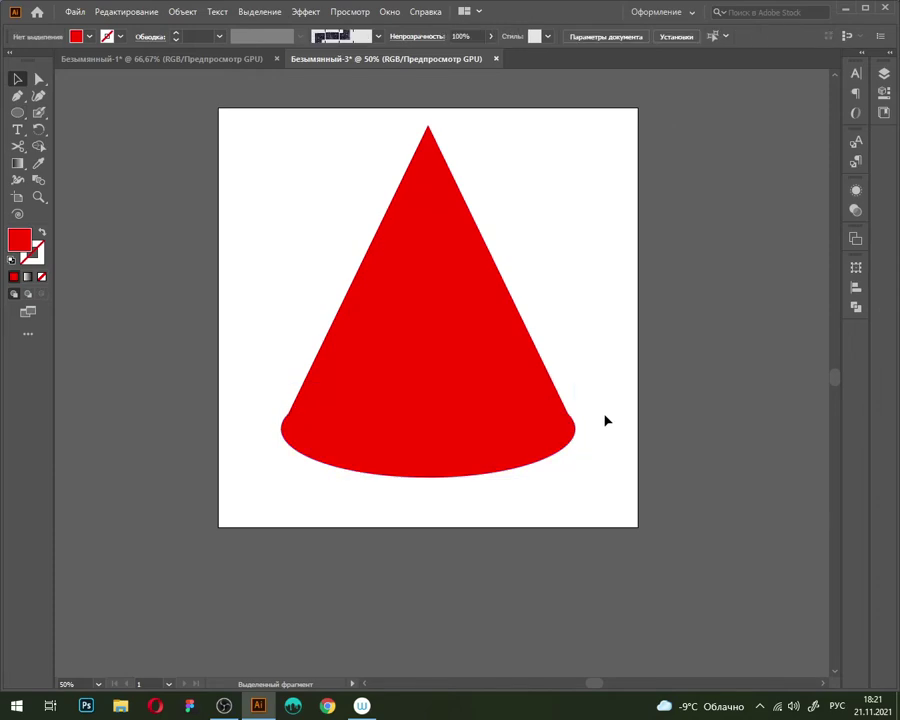
scroll(598, 421, up, 2)
scroll(592, 424, down, 1)
scroll(590, 425, up, 1)
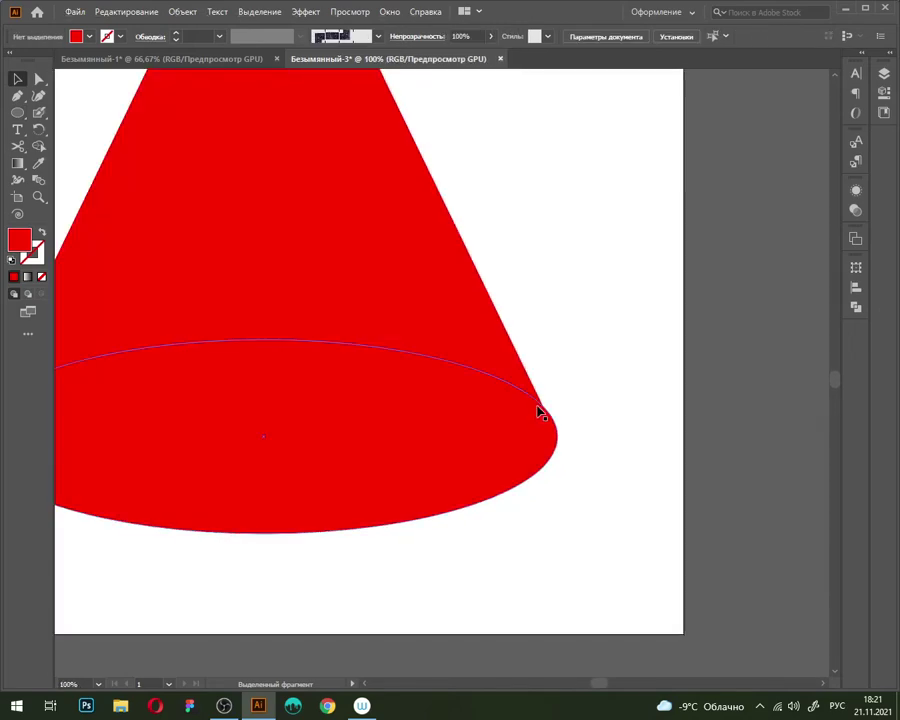
drag(595, 484, 522, 357)
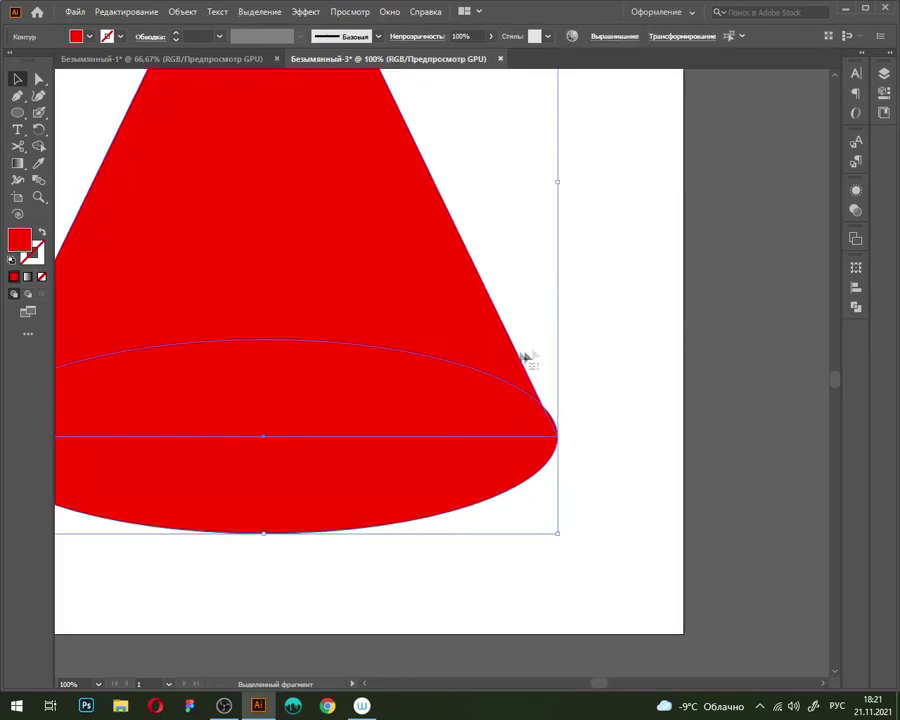
With the Shape Builder, delete the ellipse slivers outside the cone's left and right sides
scroll(376, 294, down, 1)
scroll(320, 250, up, 1)
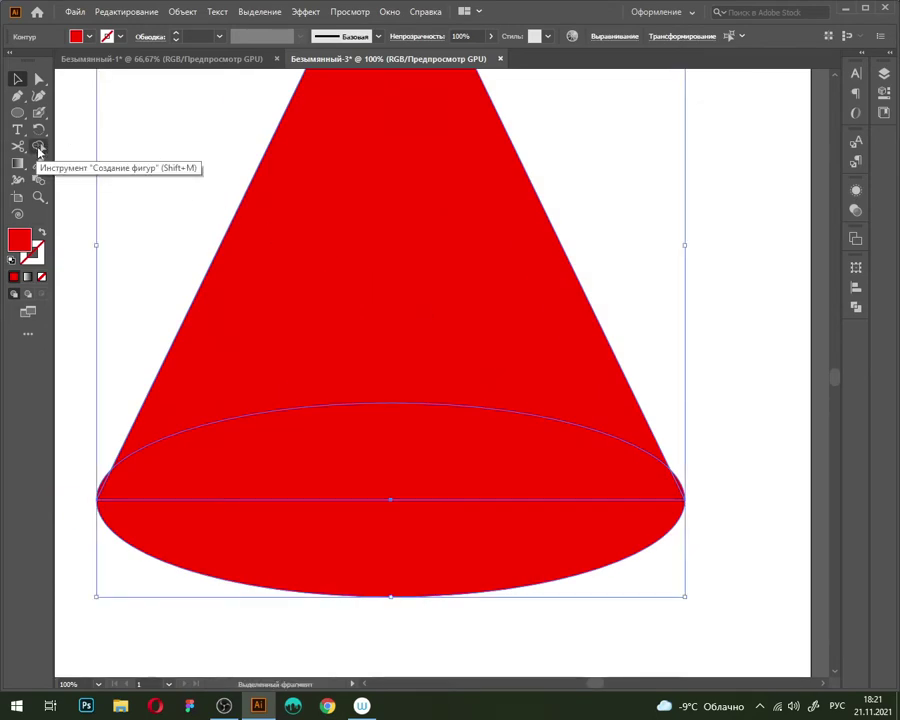
click(38, 148)
scroll(150, 300, up, 2)
scroll(183, 424, up, 3)
scroll(183, 424, up, 3)
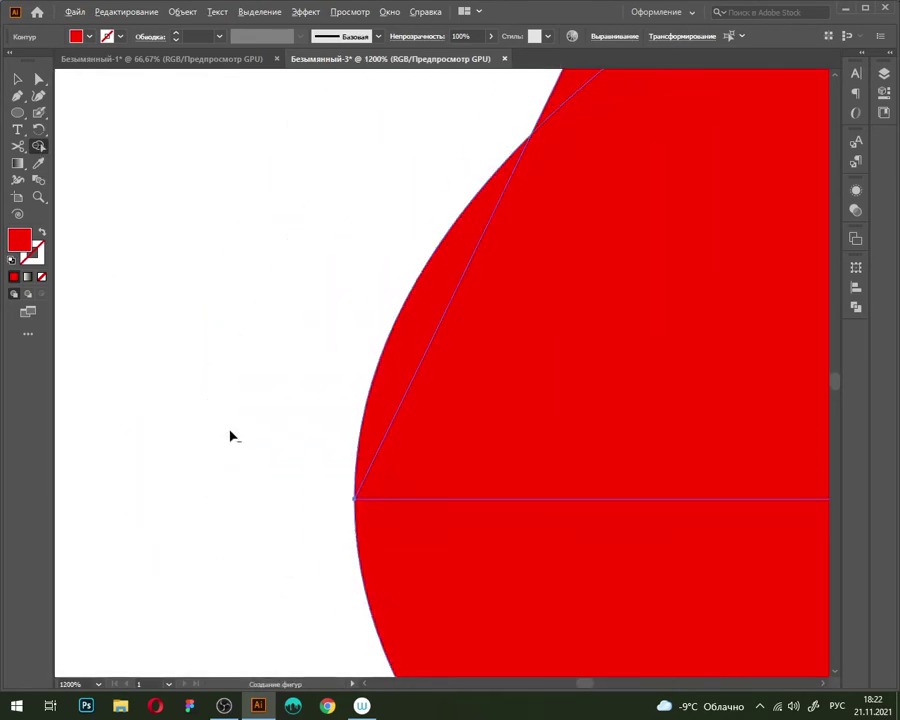
alt+click(412, 328)
scroll(352, 262, down, 5)
scroll(352, 262, down, 2)
scroll(578, 262, up, 5)
scroll(660, 252, up, 2)
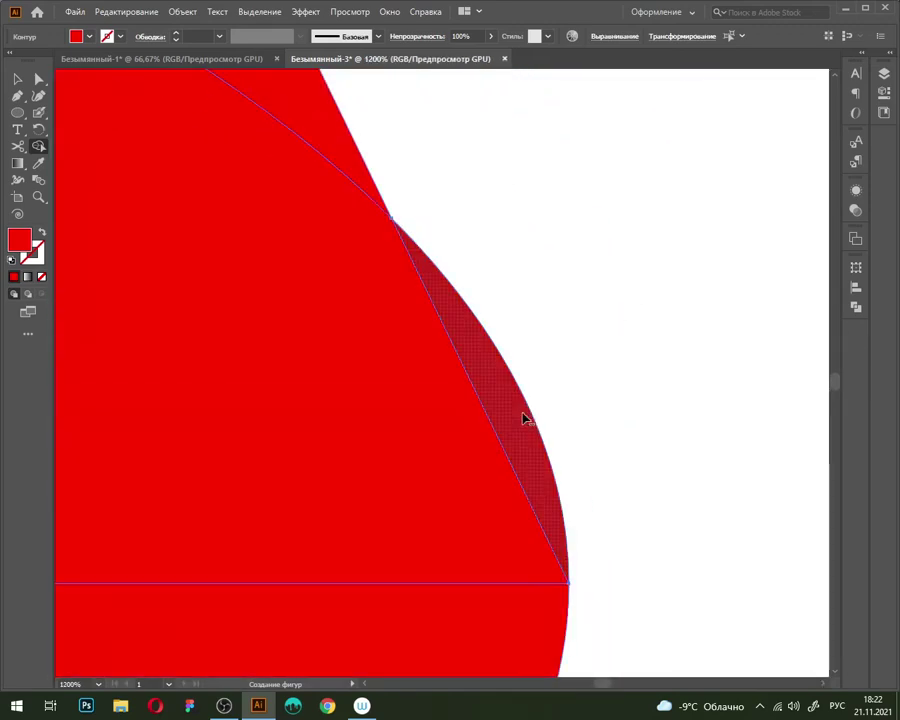
alt+click(527, 418)
Undo the accidental lower-half deletion, remove the last right-edge sliver, and deselect
scroll(527, 410, down, 3)
scroll(528, 394, down, 2)
scroll(528, 392, down, 3)
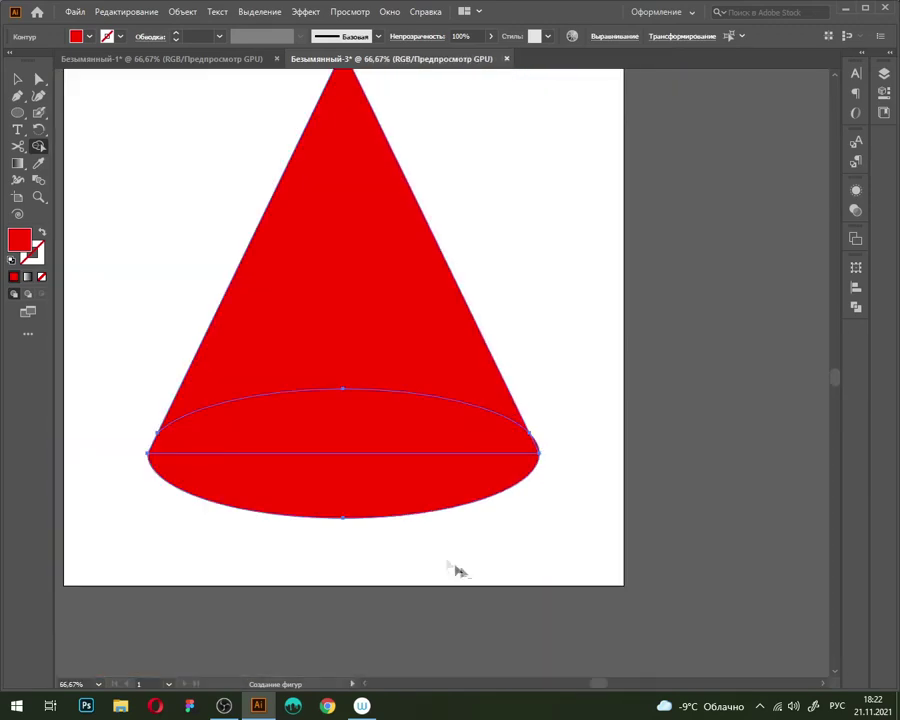
alt+click(383, 490)
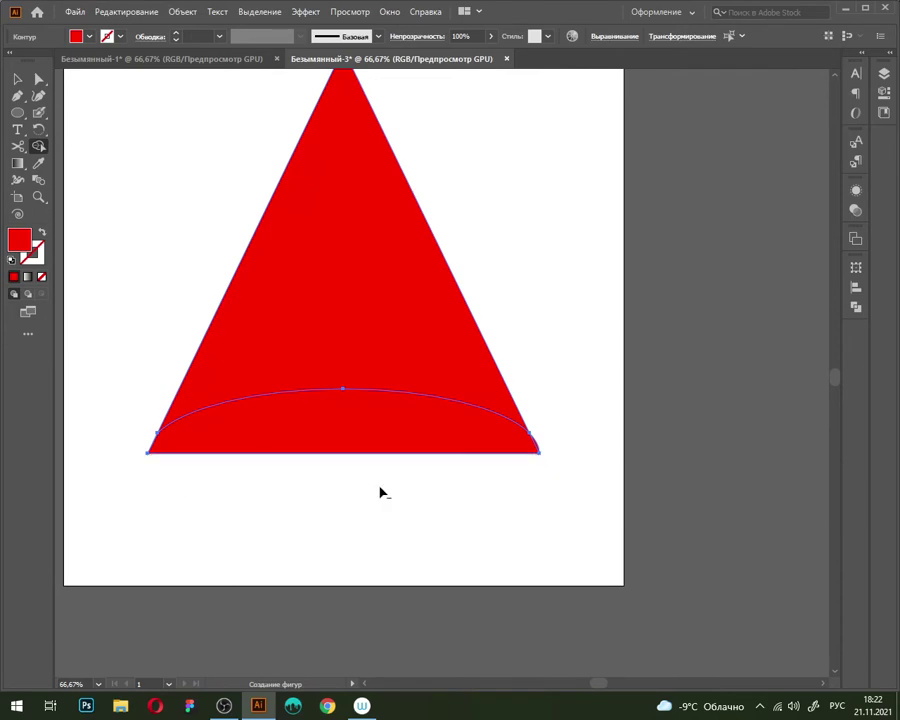
key(ctrl+z)
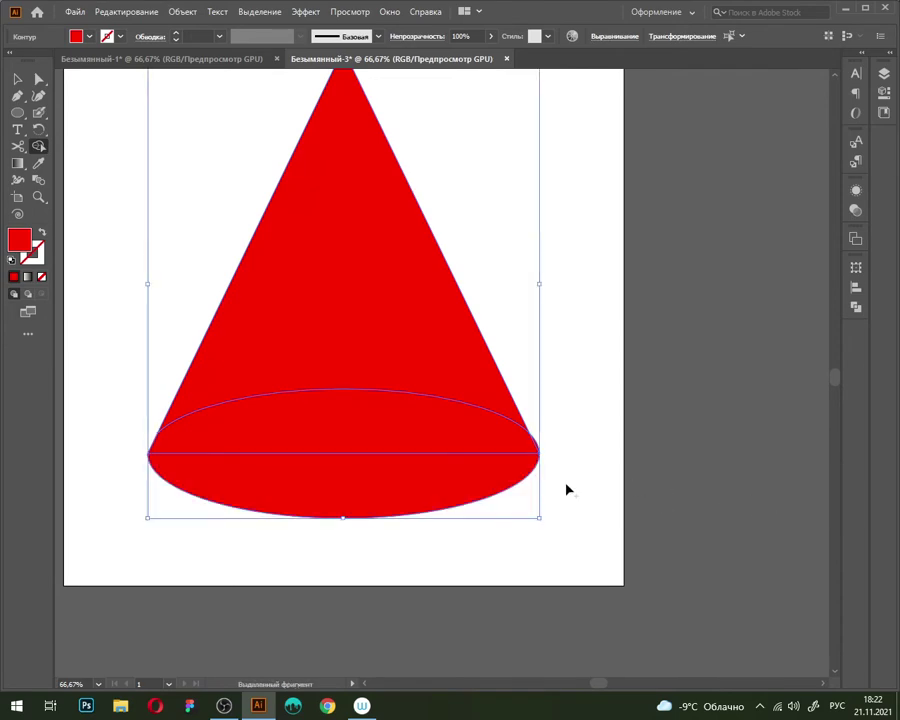
scroll(566, 472, up, 4)
scroll(524, 456, up, 4)
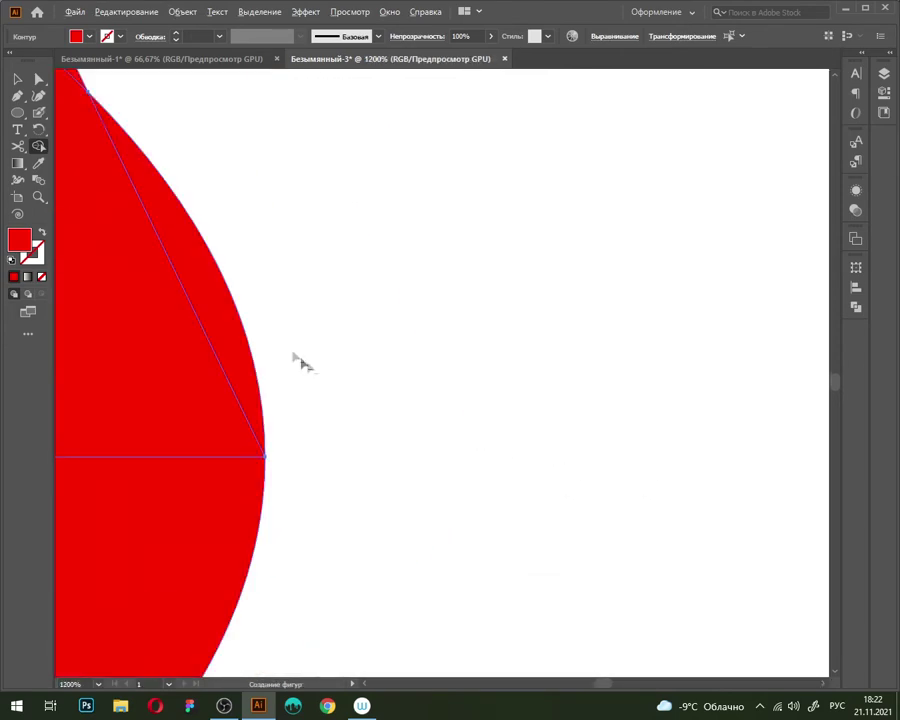
alt+click(213, 318)
scroll(472, 326, down, 6)
scroll(480, 318, down, 2)
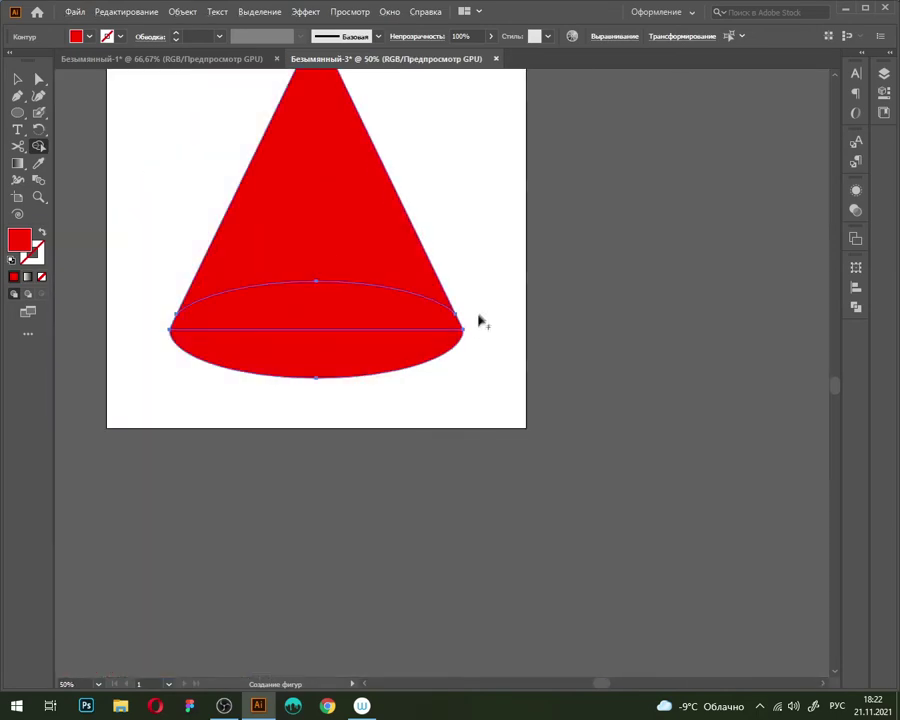
key(v)
click(480, 296)
scroll(510, 302, up, 2)
scroll(512, 308, up, 1)
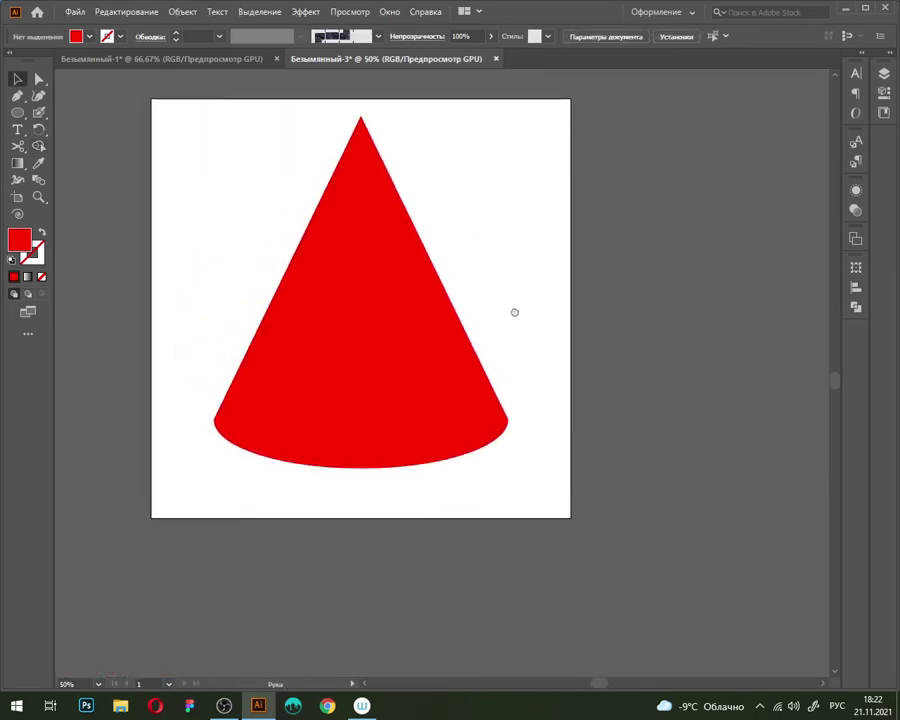
Unite the triangle and ellipse into one path using the Pathfinder panel
drag(517, 463, 268, 263)
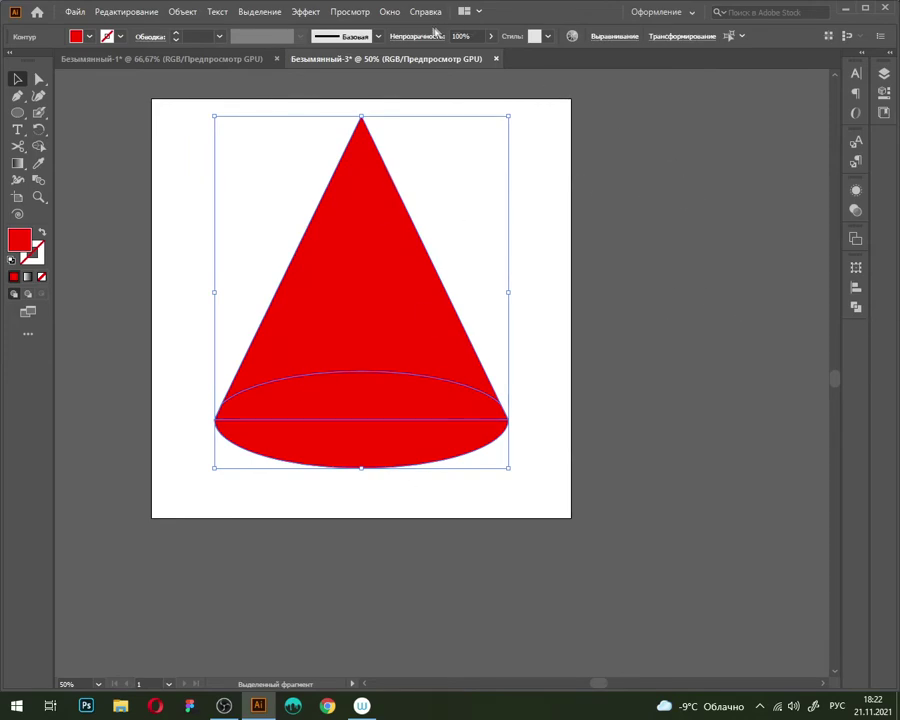
click(392, 13)
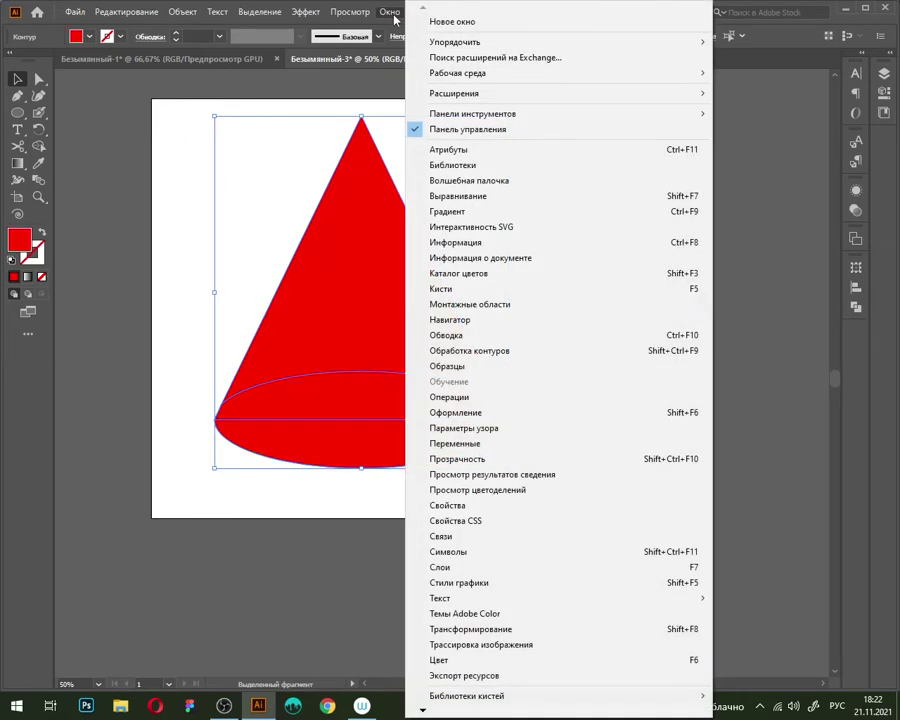
click(483, 354)
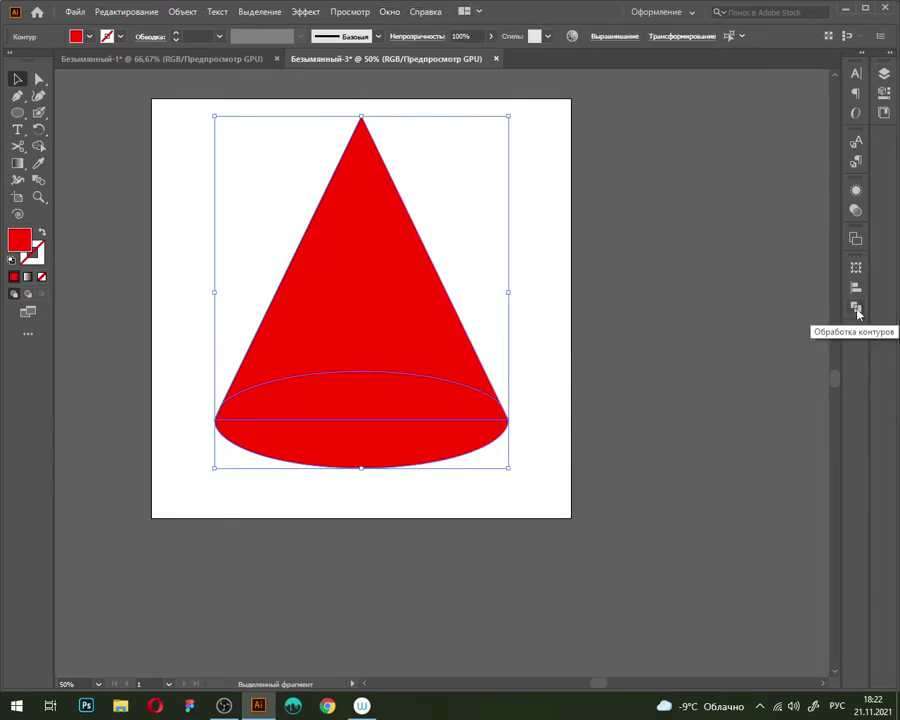
click(856, 308)
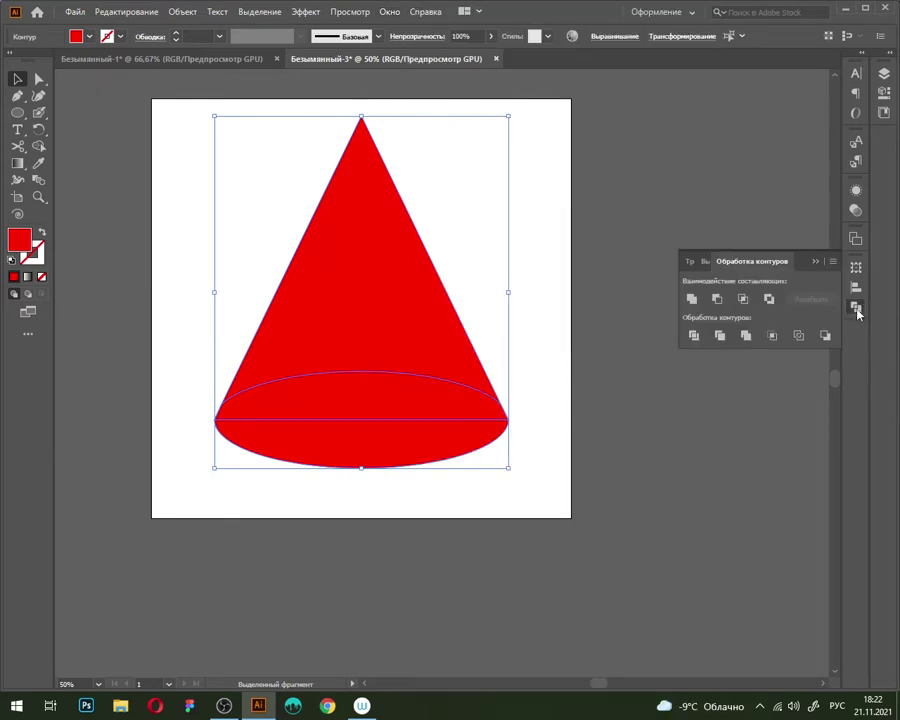
click(693, 299)
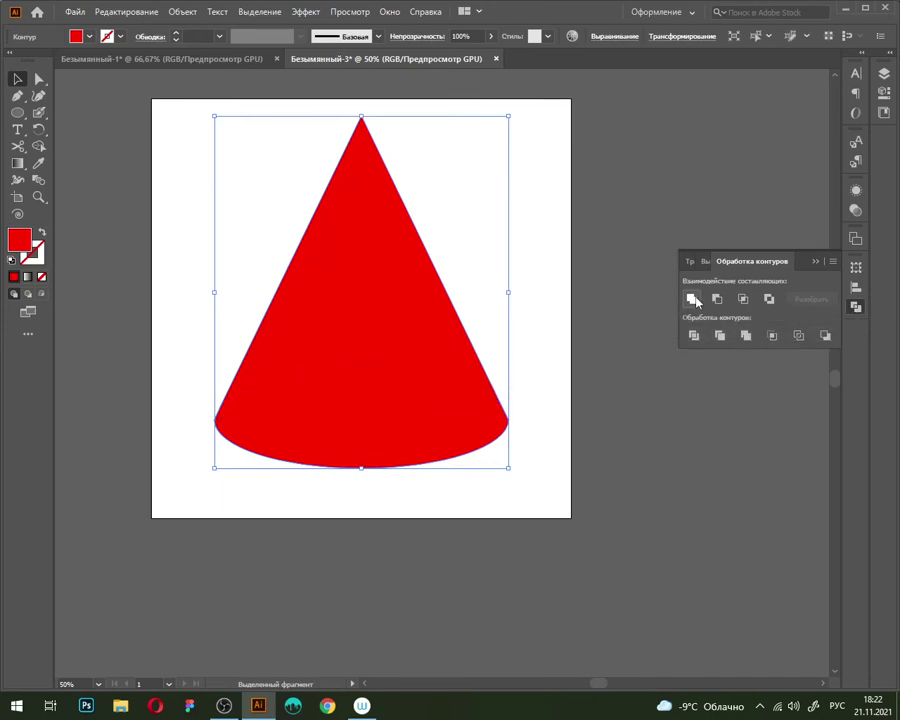
Centre the merged cone vertically on the artboard with Vertical Align Center
click(540, 258)
click(482, 432)
click(856, 291)
click(800, 298)
click(635, 460)
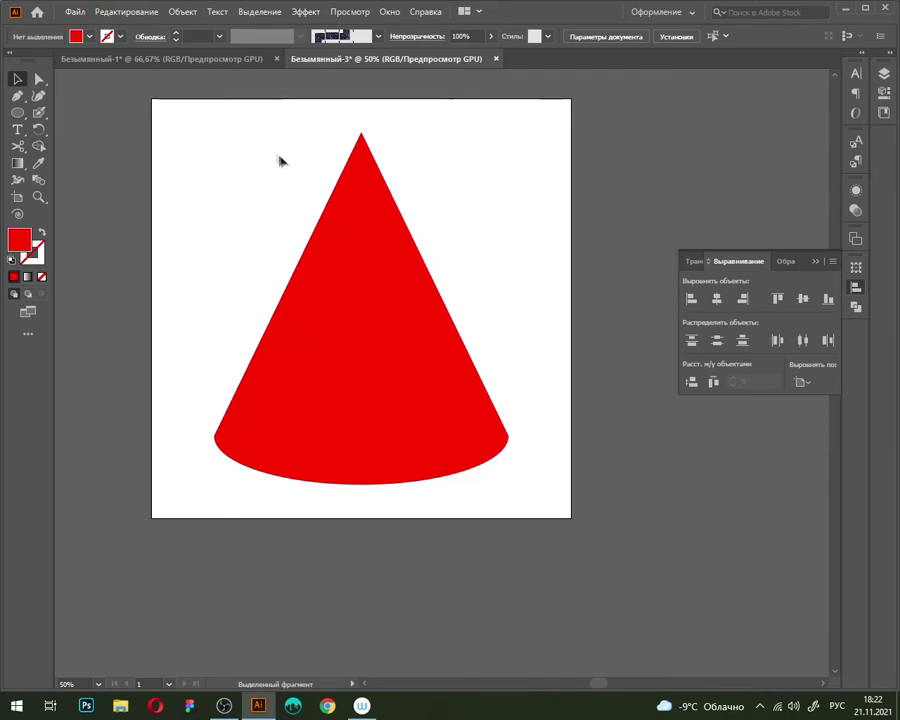
click(212, 60)
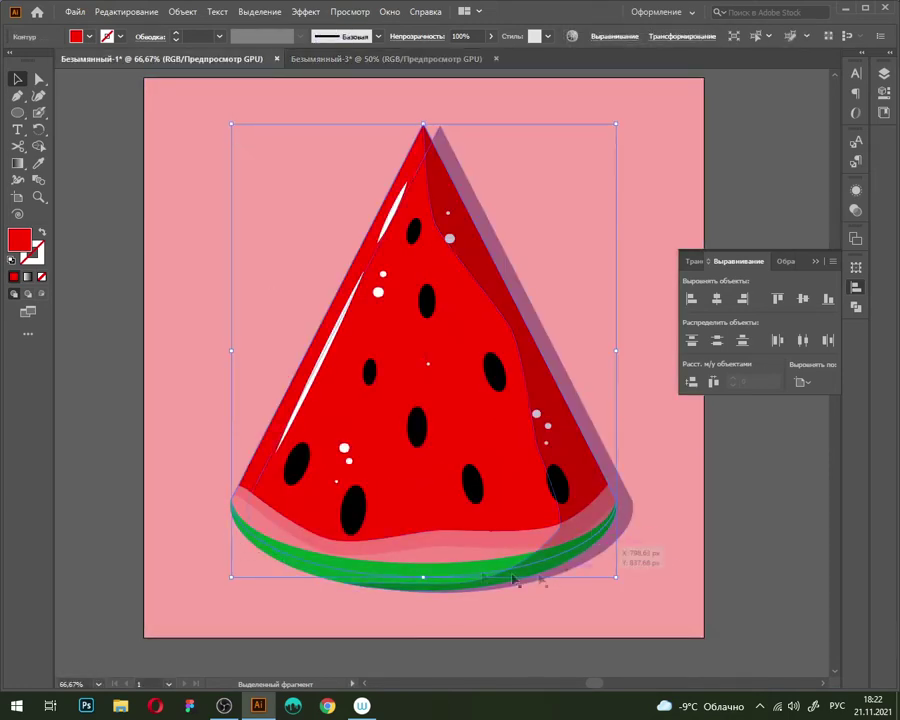
click(430, 60)
click(367, 337)
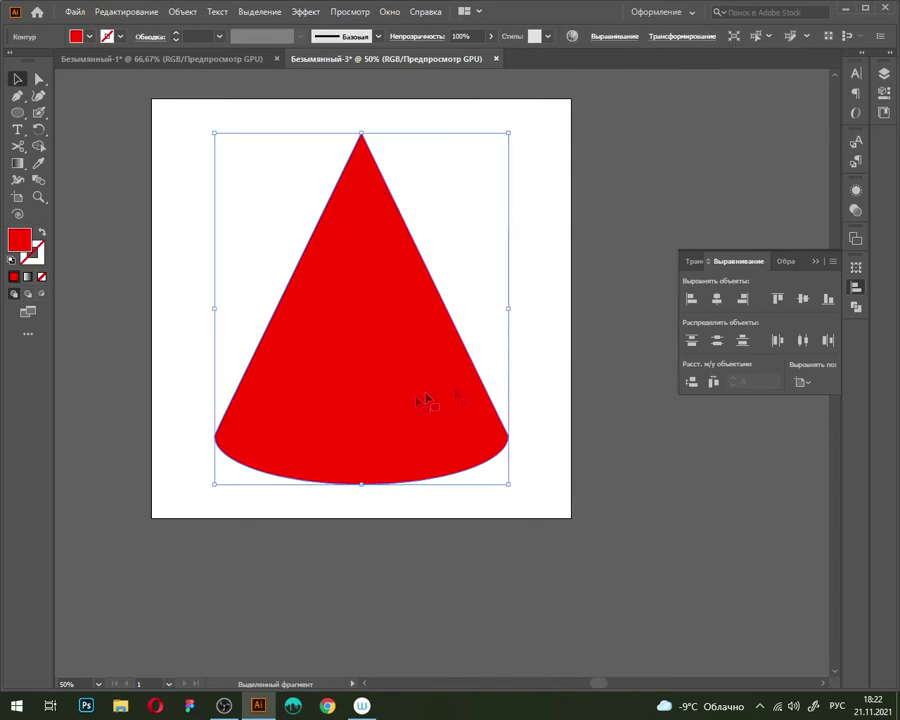
key(a)
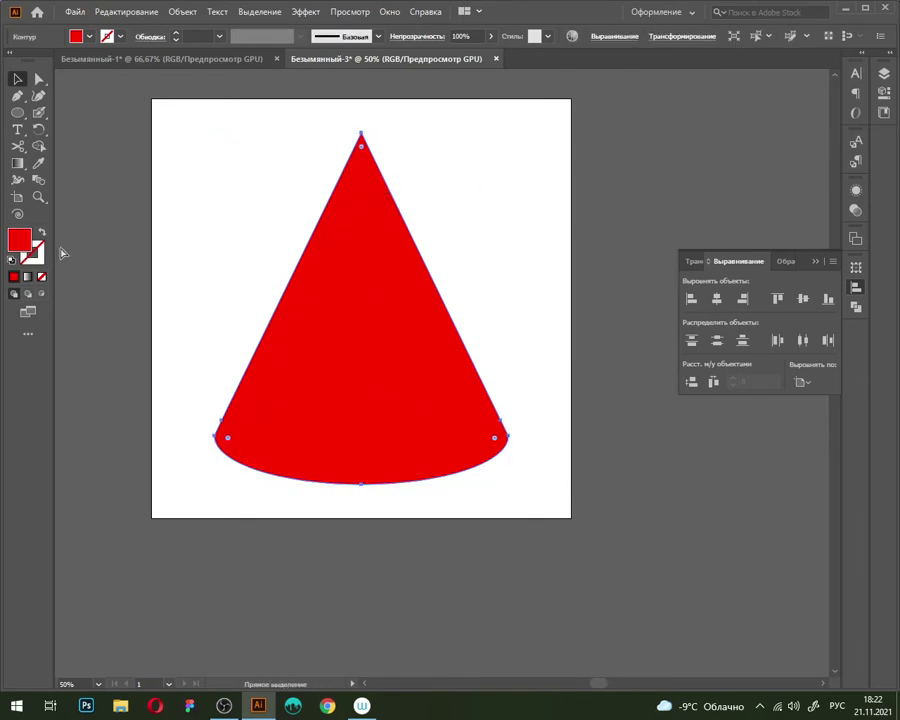
key(v)
key(a)
key(v)
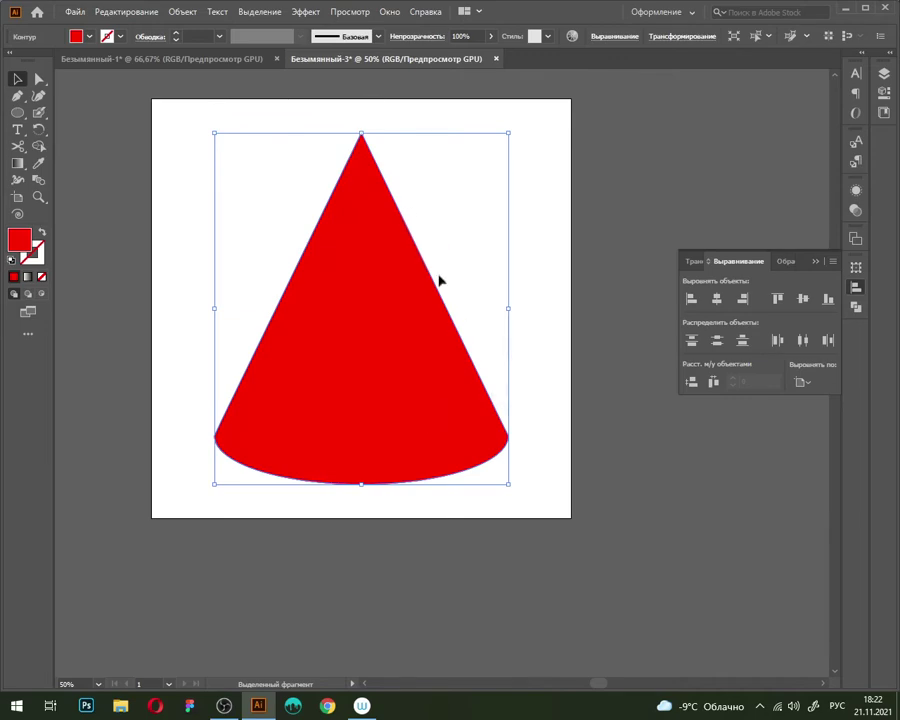
scroll(438, 280, down, 3)
scroll(438, 282, up, 1)
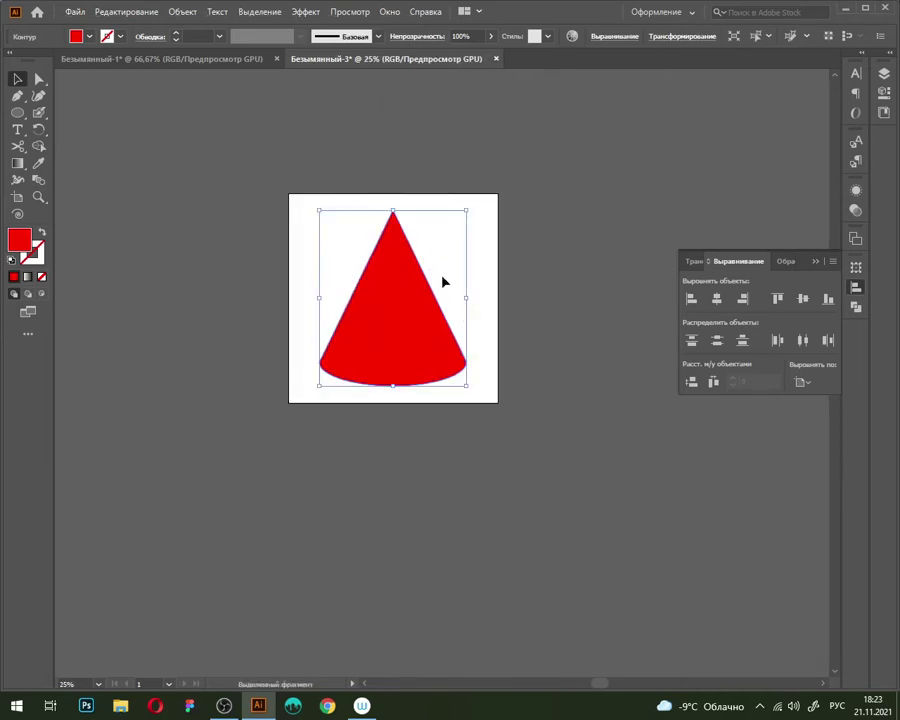
click(496, 444)
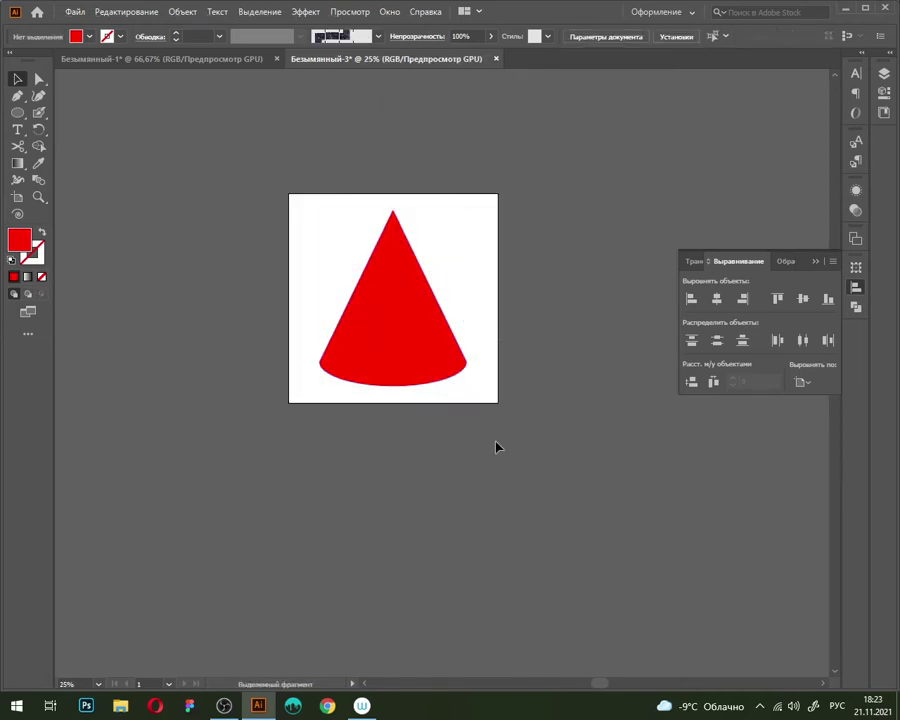
mouse_move(438, 342)
mouse_down()
mouse_move(488, 416)
mouse_move(284, 368)
mouse_up()
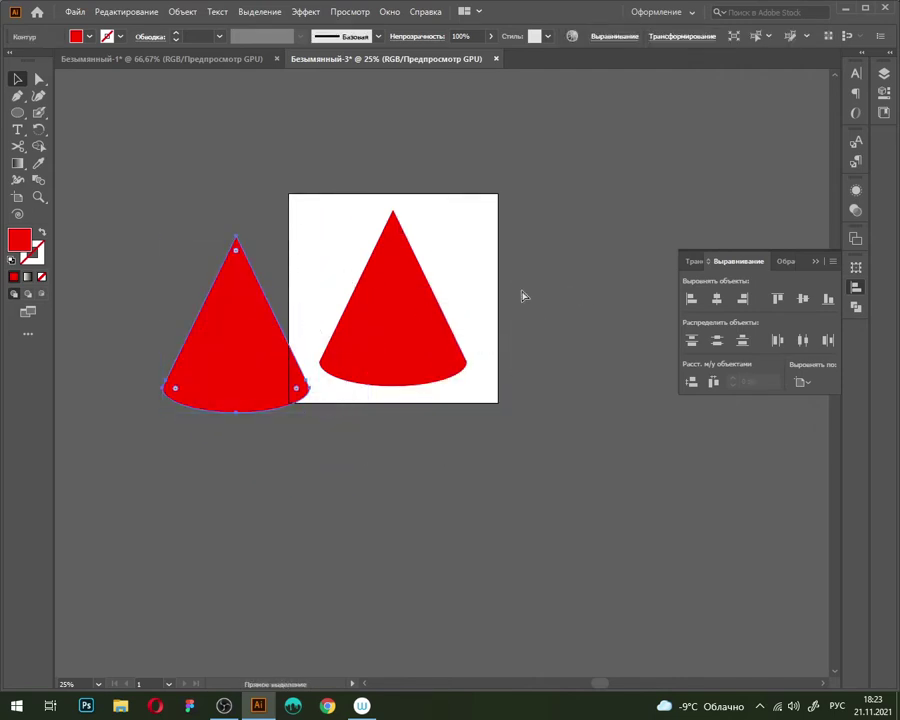
key(ctrl+z)
key(ctrl+z)
click(408, 340)
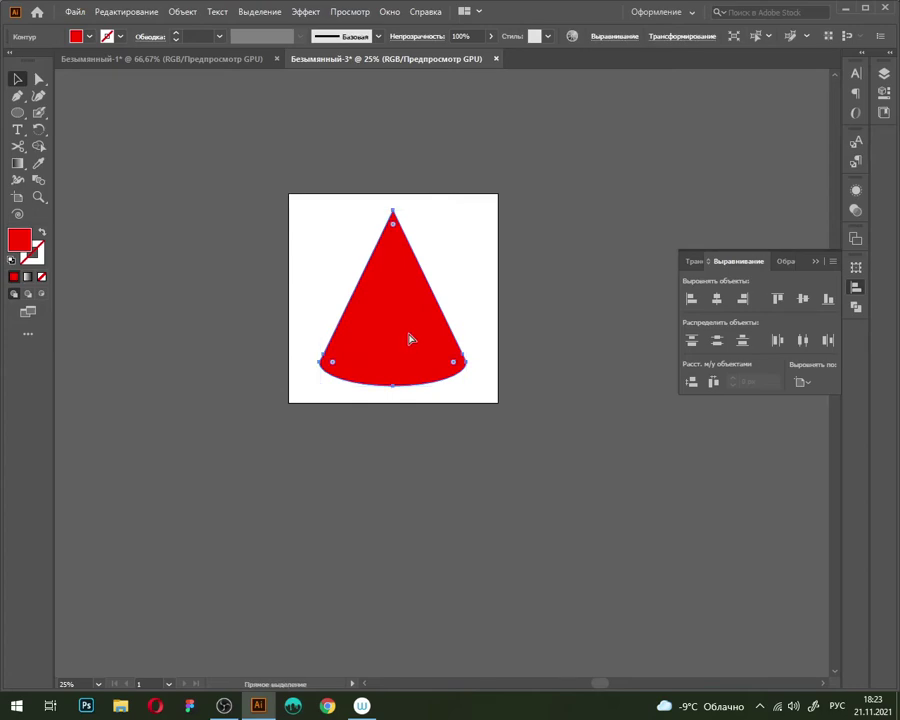
click(484, 436)
drag(428, 360, 523, 380)
key(ctrl+z)
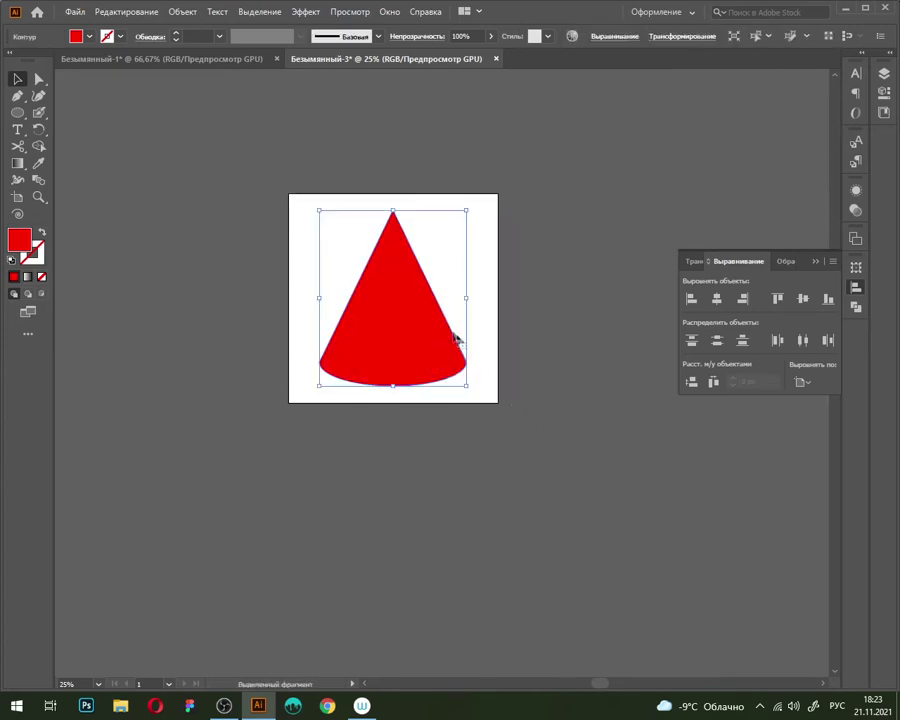
scroll(399, 270, up, 2)
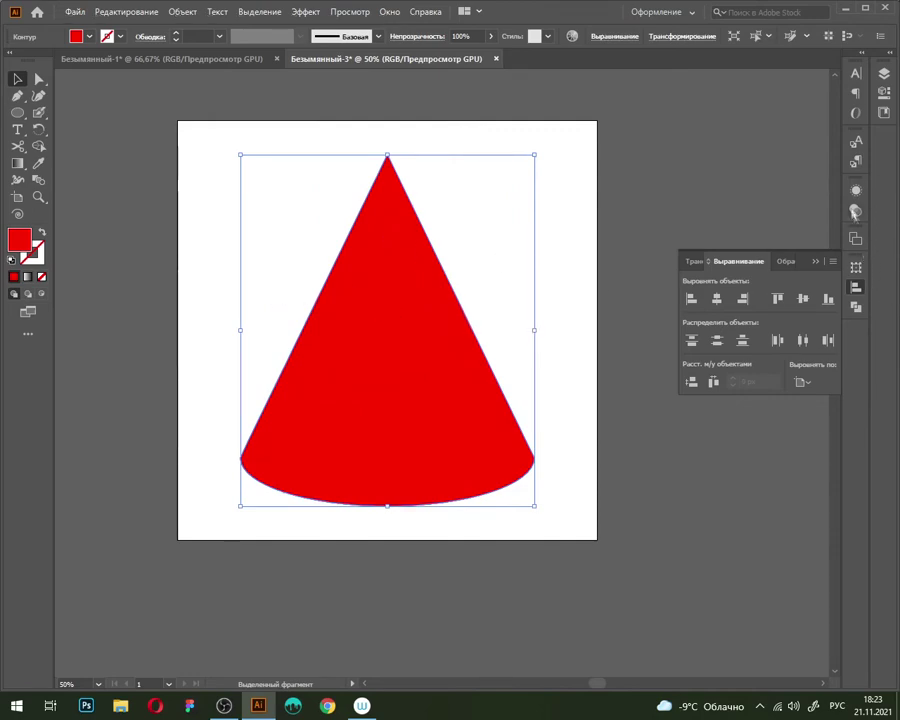
Show the Layers panel, expand Слой 1 and set the lower path's fill to None
click(390, 12)
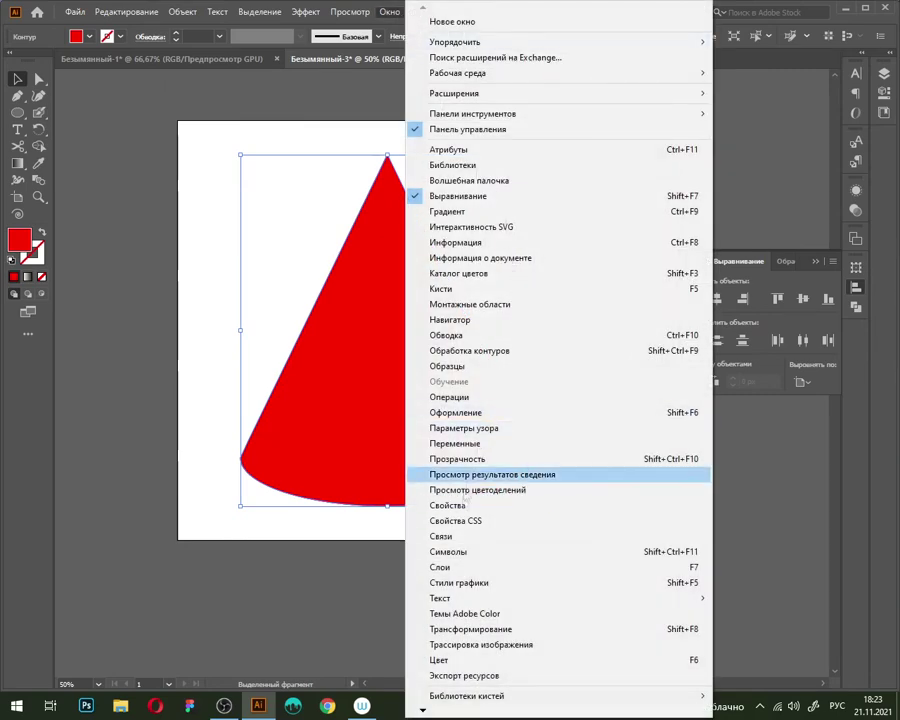
click(446, 568)
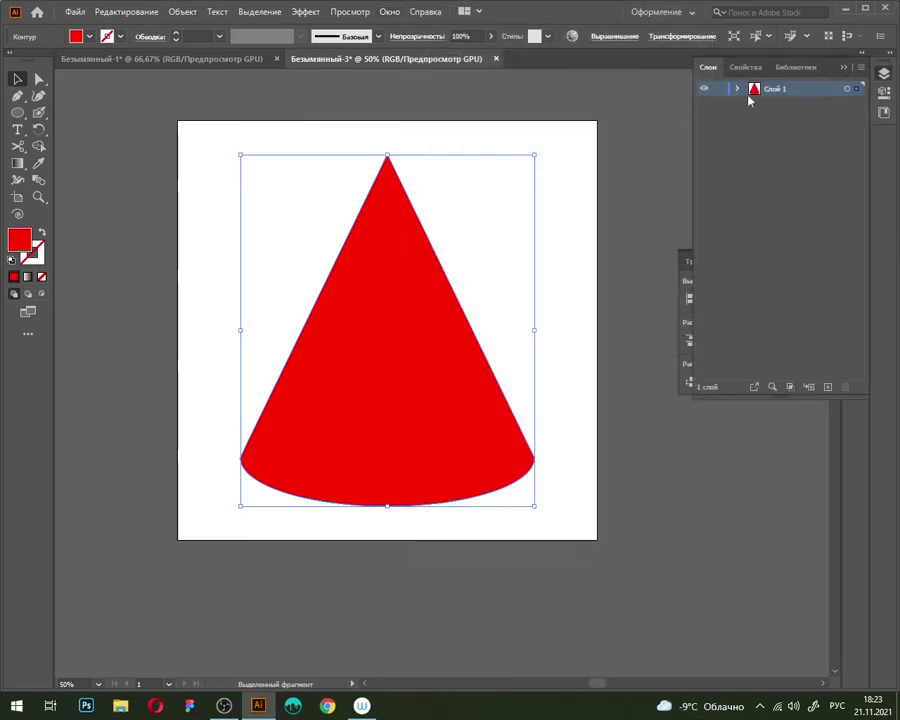
click(738, 89)
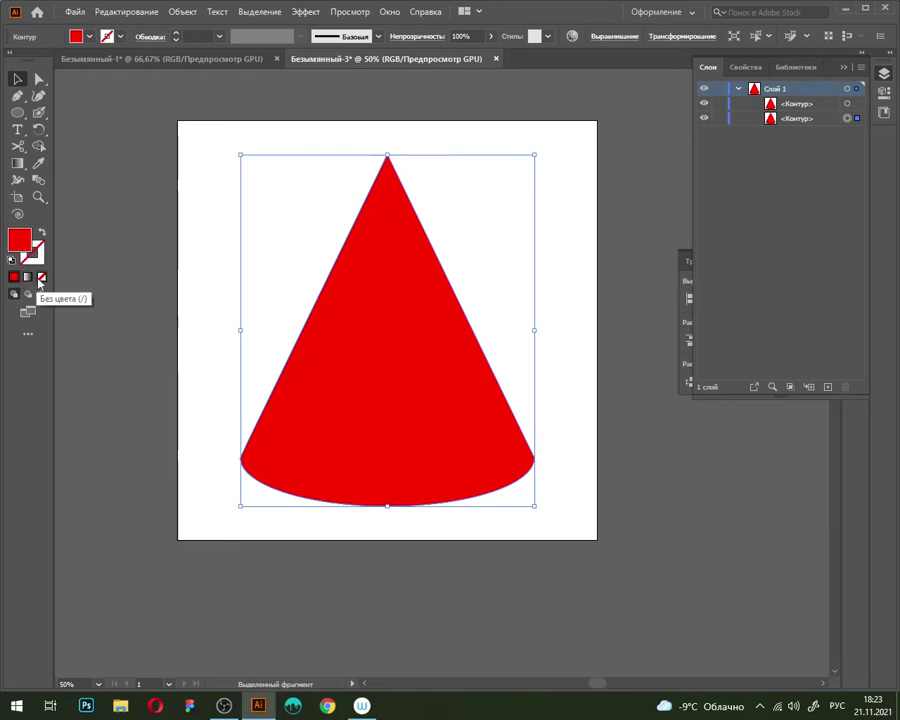
click(41, 276)
click(33, 252)
click(14, 276)
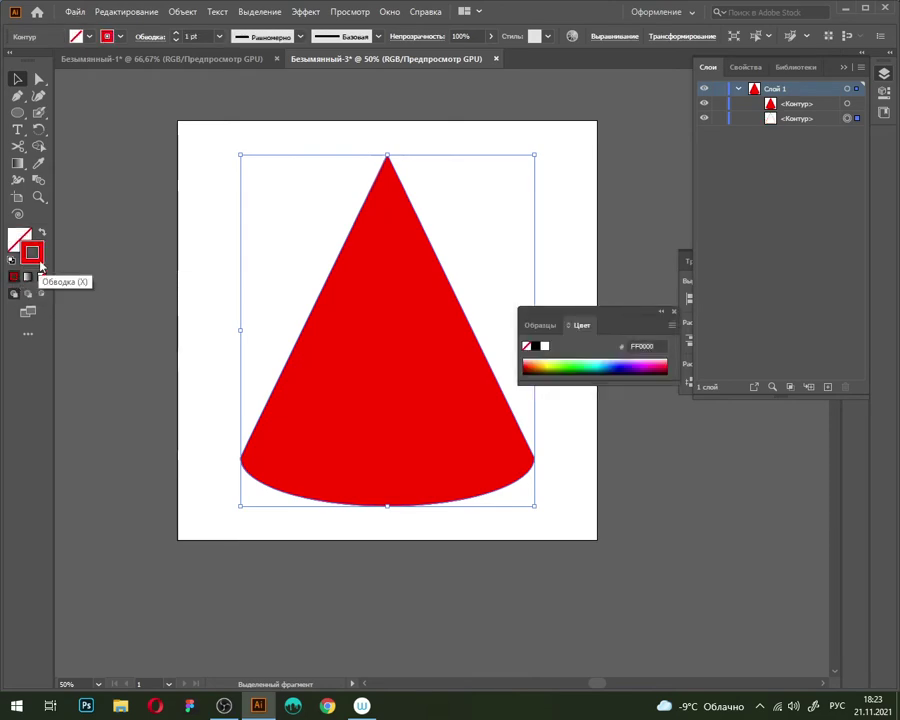
Sample the rind green with the Eyedropper, undoing the accidental green background
click(166, 58)
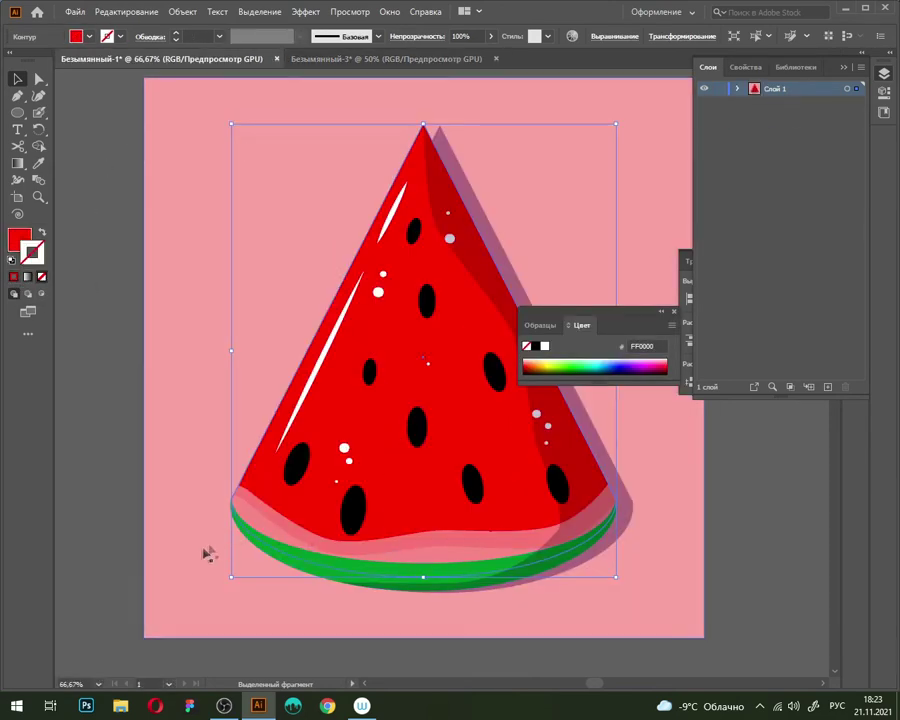
click(267, 569)
alt+scroll(270, 575, up, 2)
key(i)
click(312, 558)
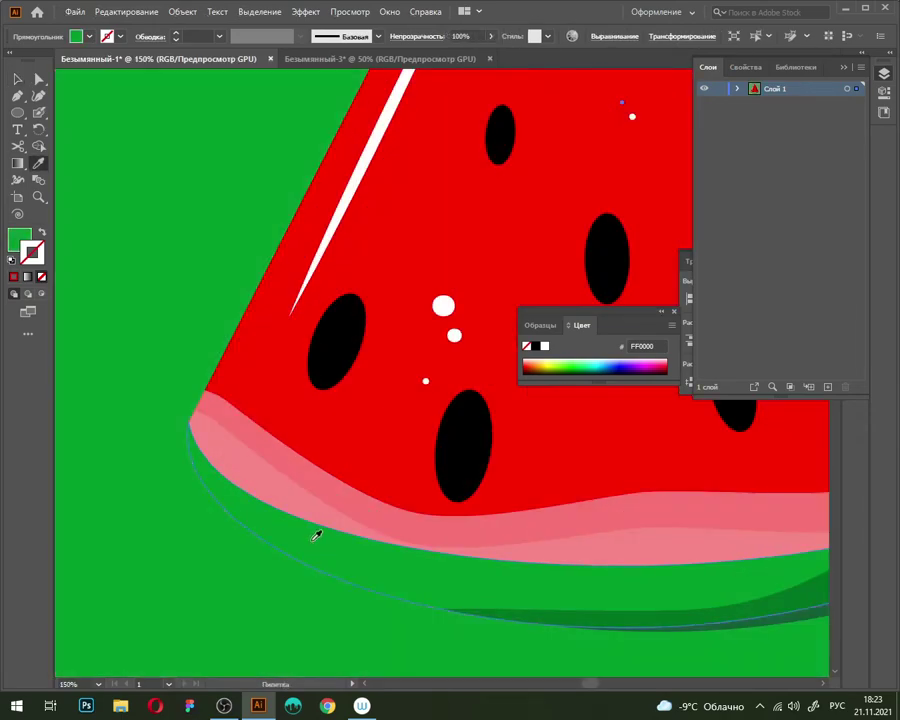
key(ctrl+z)
key(v)
alt+scroll(128, 323, down, 5)
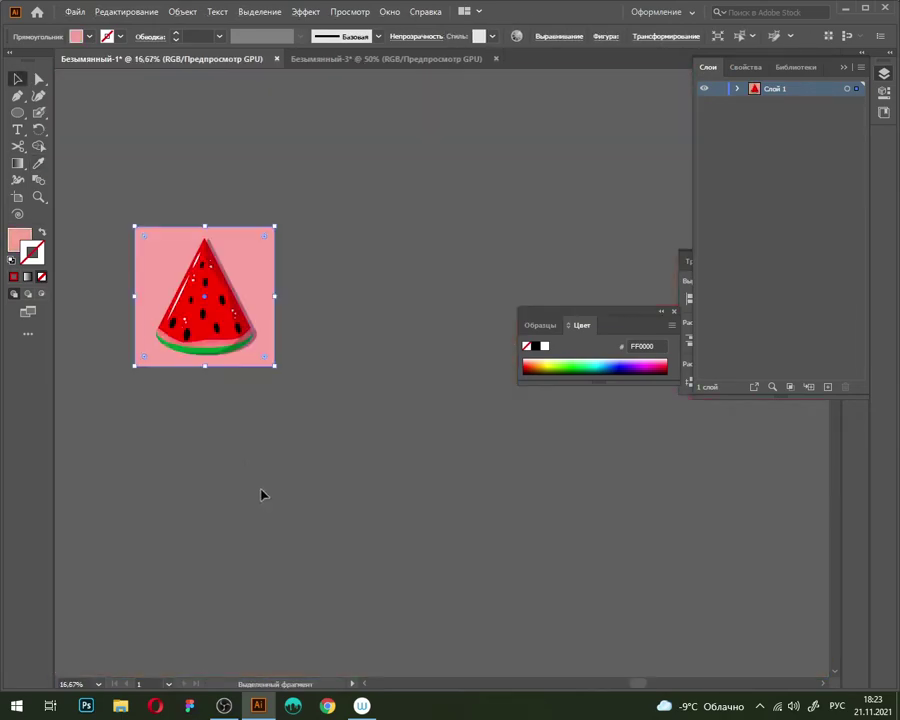
Resample the rind green, check its 00992B value, and open the cone's stroke colour picker
click(259, 487)
alt+scroll(161, 311, up, 5)
key(i)
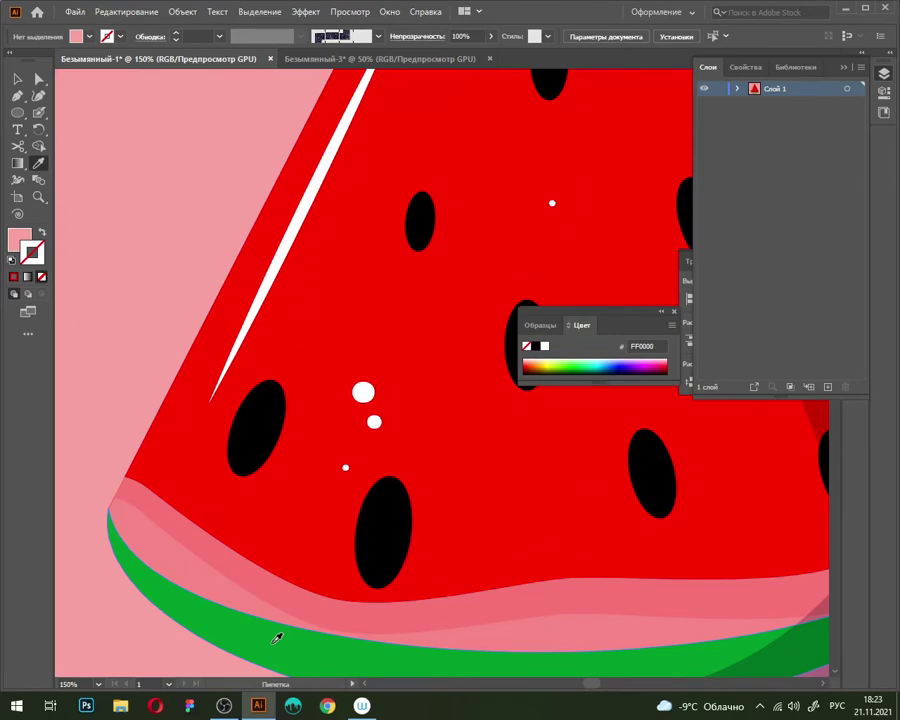
click(277, 634)
click(17, 79)
double_click(19, 243)
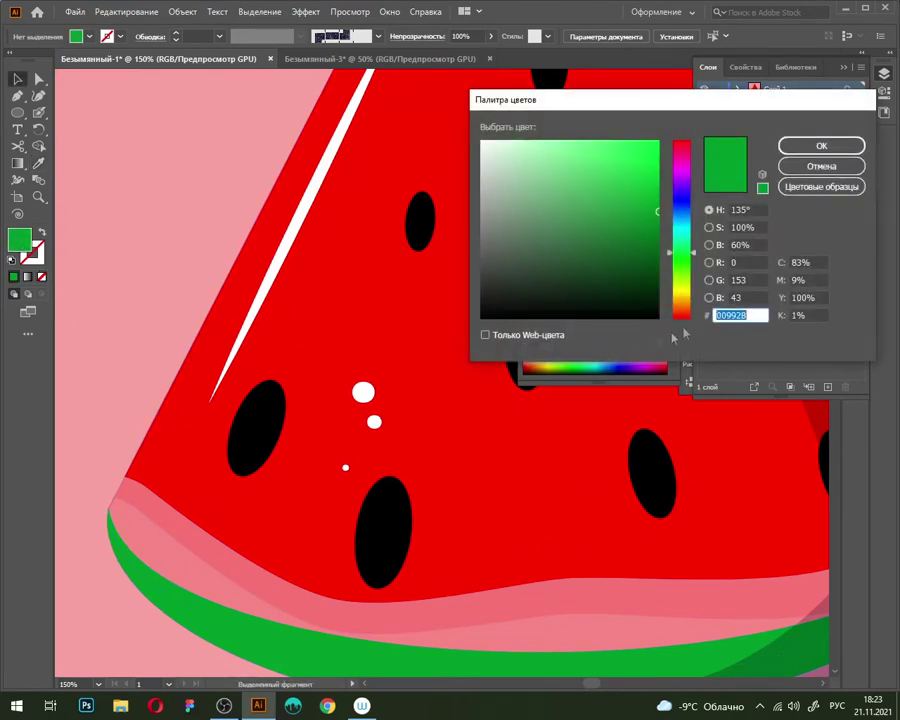
click(821, 166)
click(410, 59)
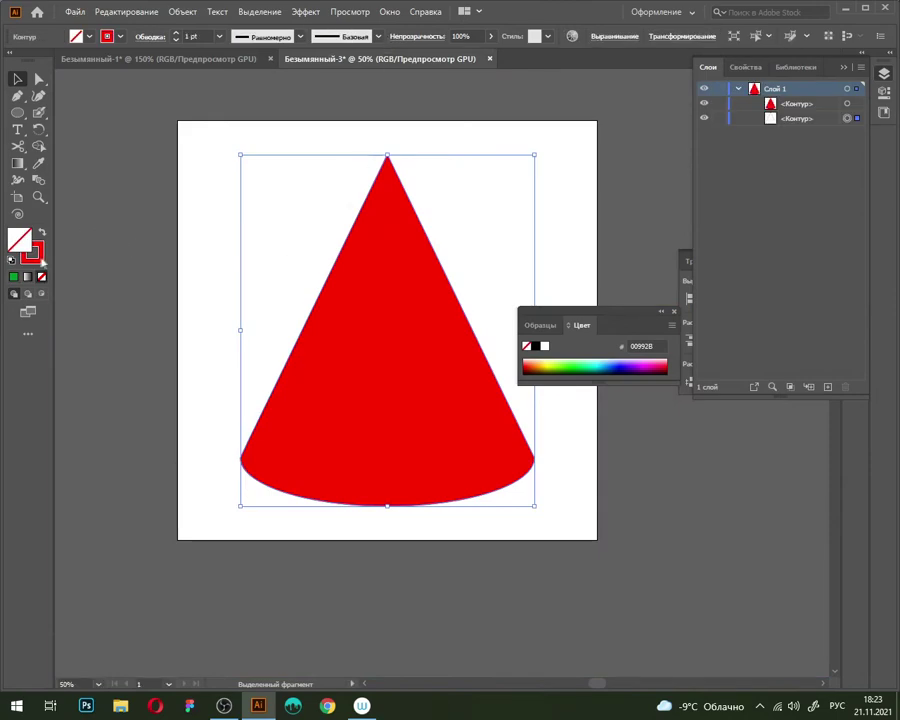
double_click(32, 252)
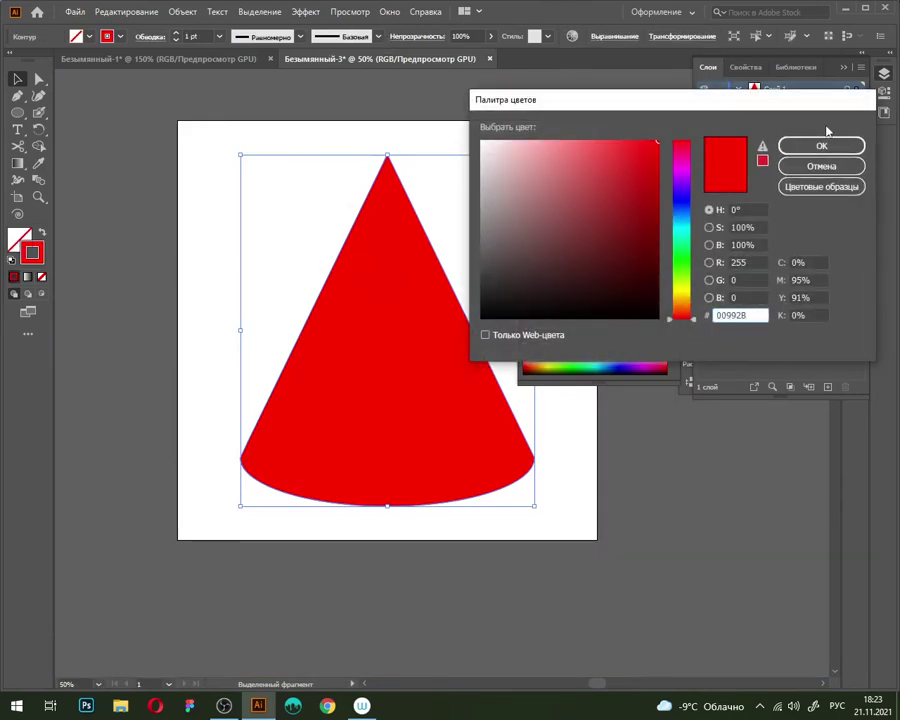
Apply the 00992B green to the lower cone's stroke
click(821, 146)
scroll(292, 527, up, 7)
scroll(285, 560, up, 1)
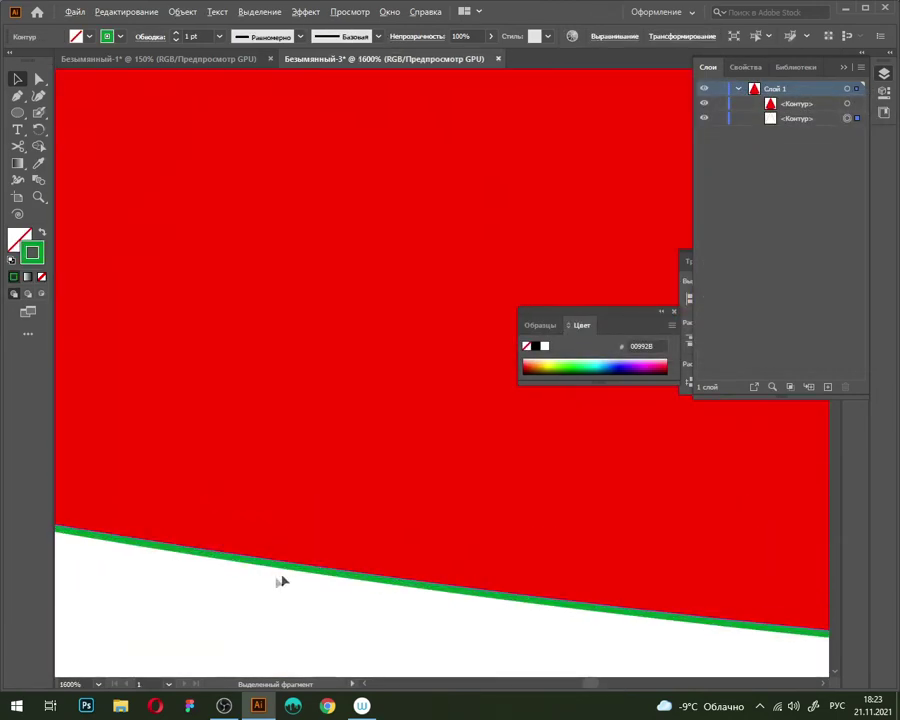
scroll(295, 568, down, 7)
scroll(315, 460, down, 1)
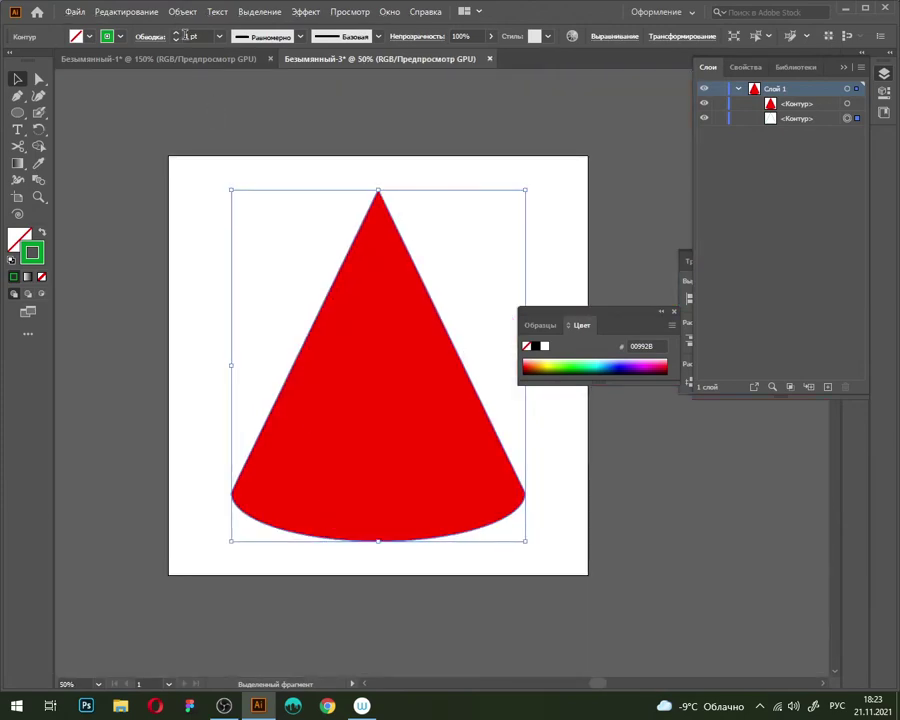
Raise the stroke weight to 100 pt and move the red cone up-left off the outline
click(176, 33)
click(176, 33)
click(190, 36)
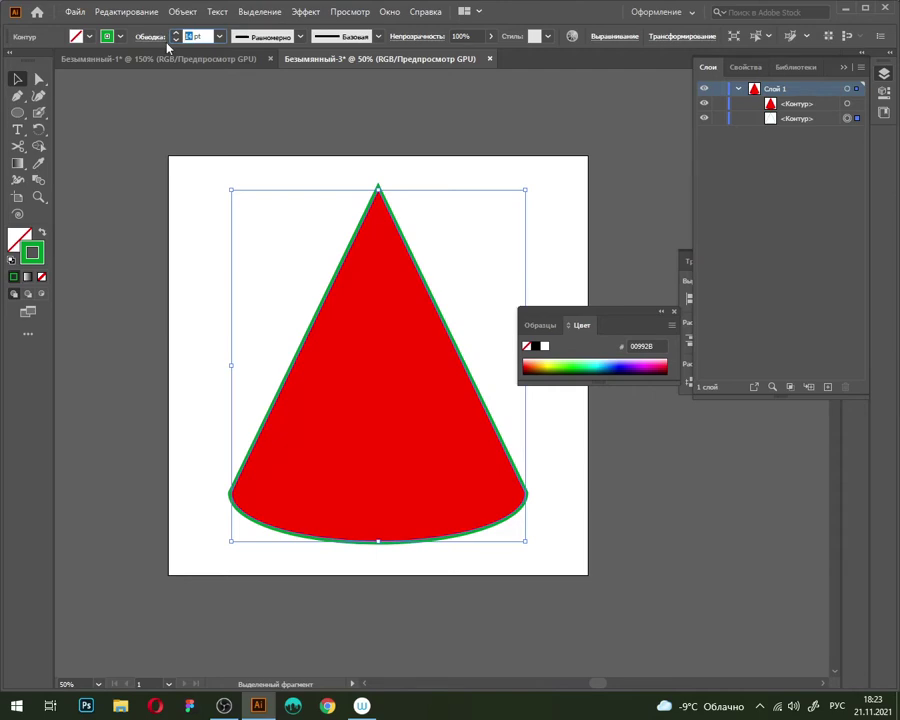
text(25)
key(Return)
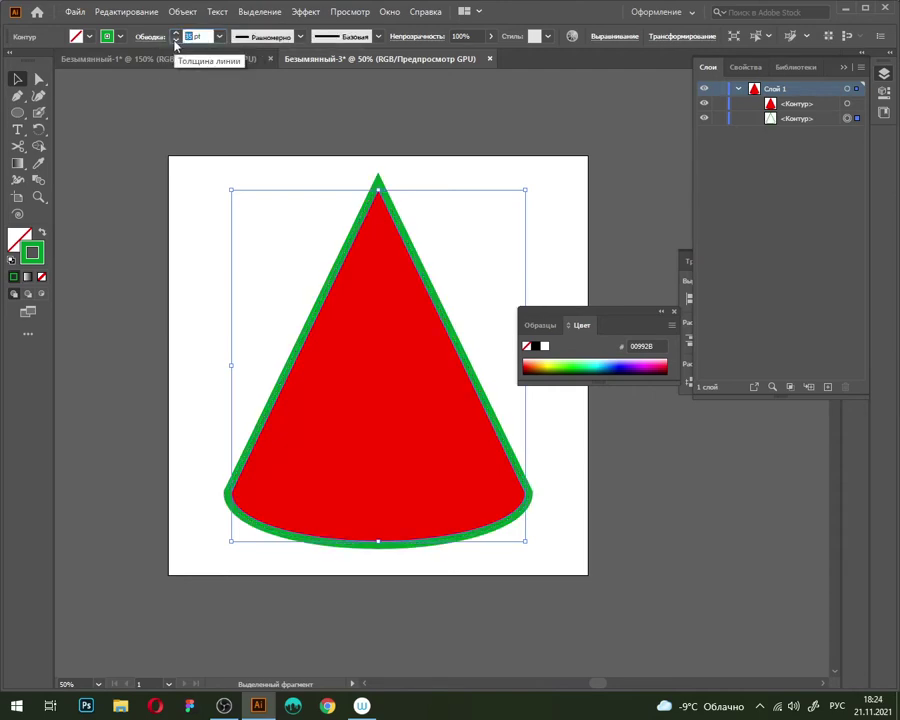
key(Return)
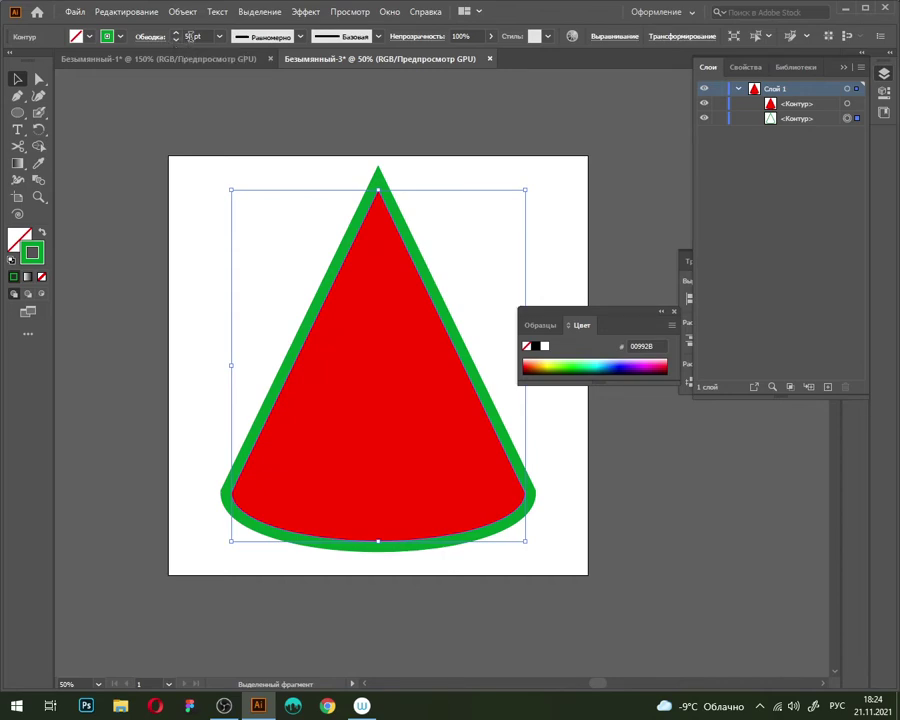
click(190, 36)
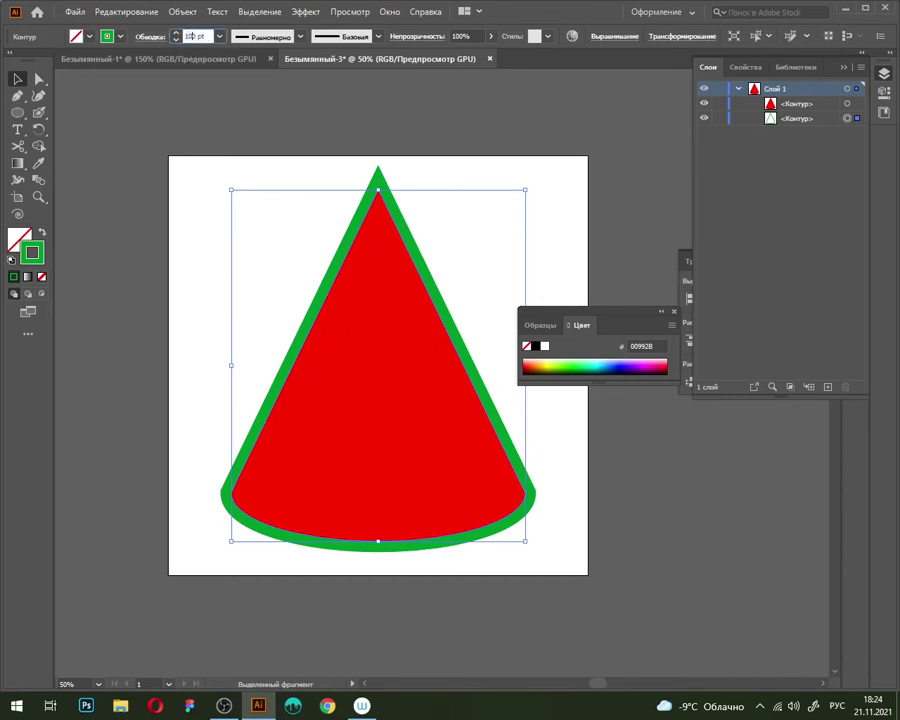
key(Return)
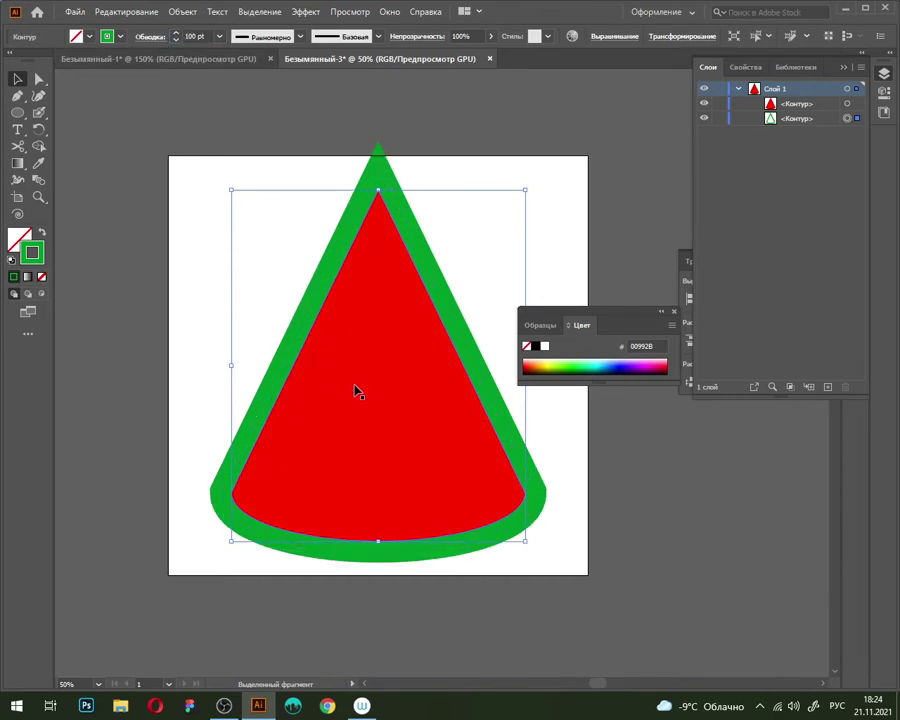
click(209, 300)
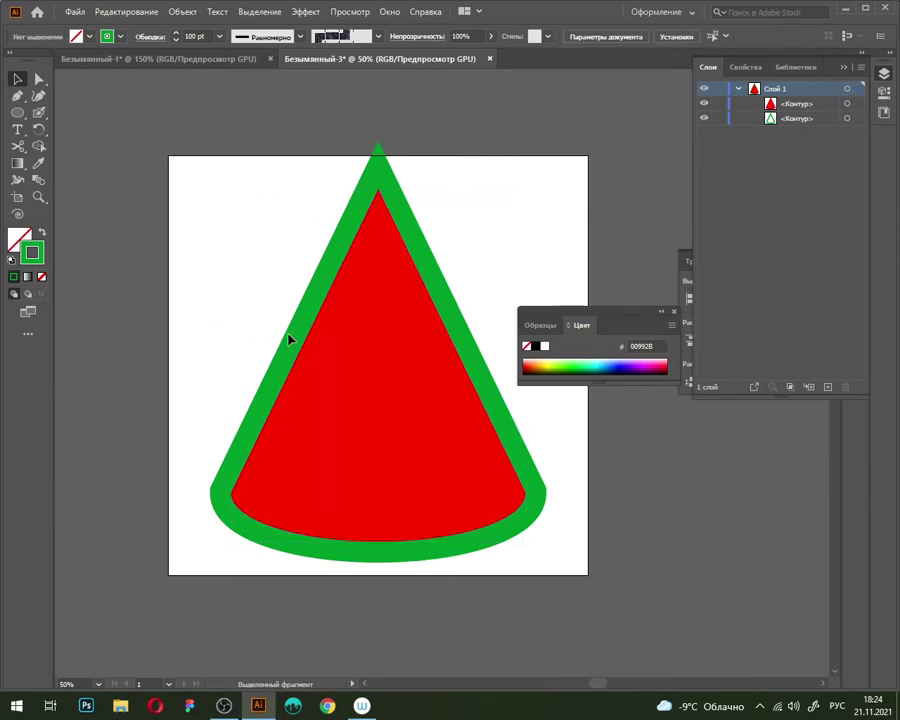
drag(301, 352, 187, 262)
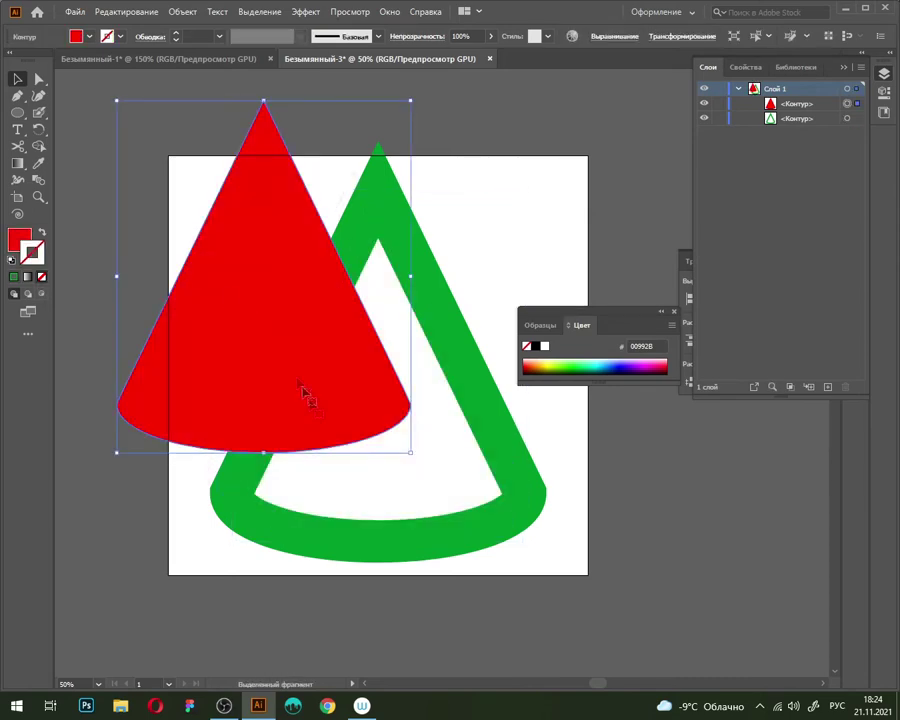
Undo the stray outline move so the red cone sits back inside the green outline
drag(442, 536, 505, 541)
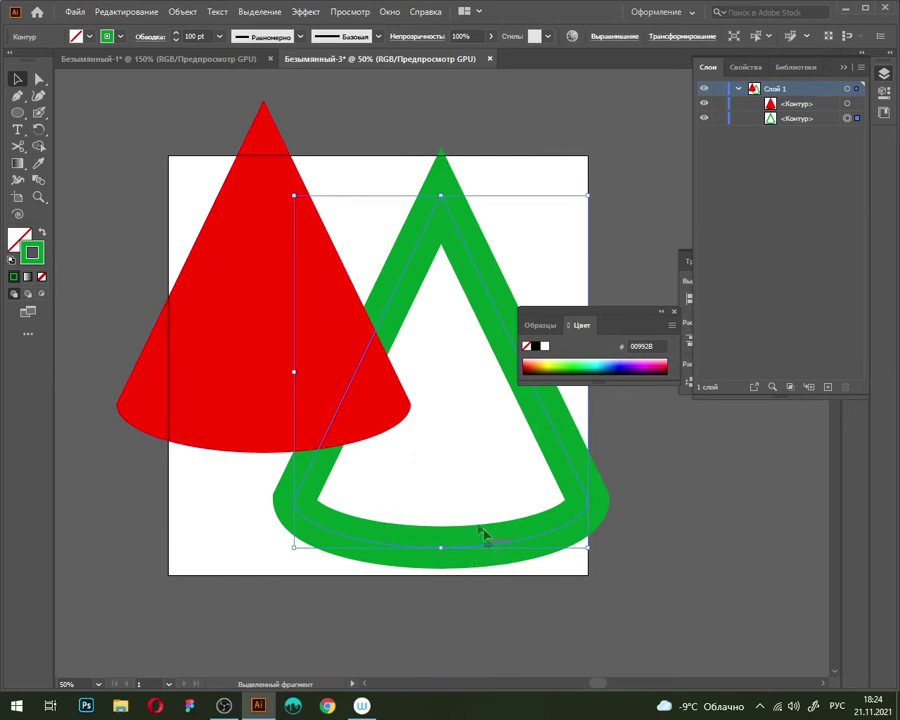
key(ctrl+z)
key(ctrl+z)
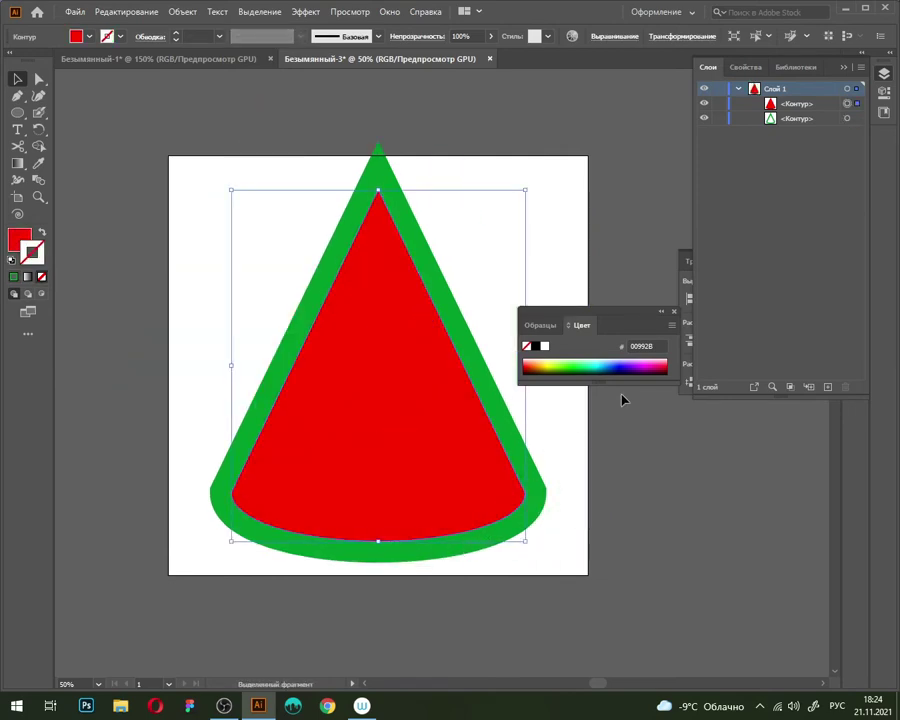
key(shift+F6)
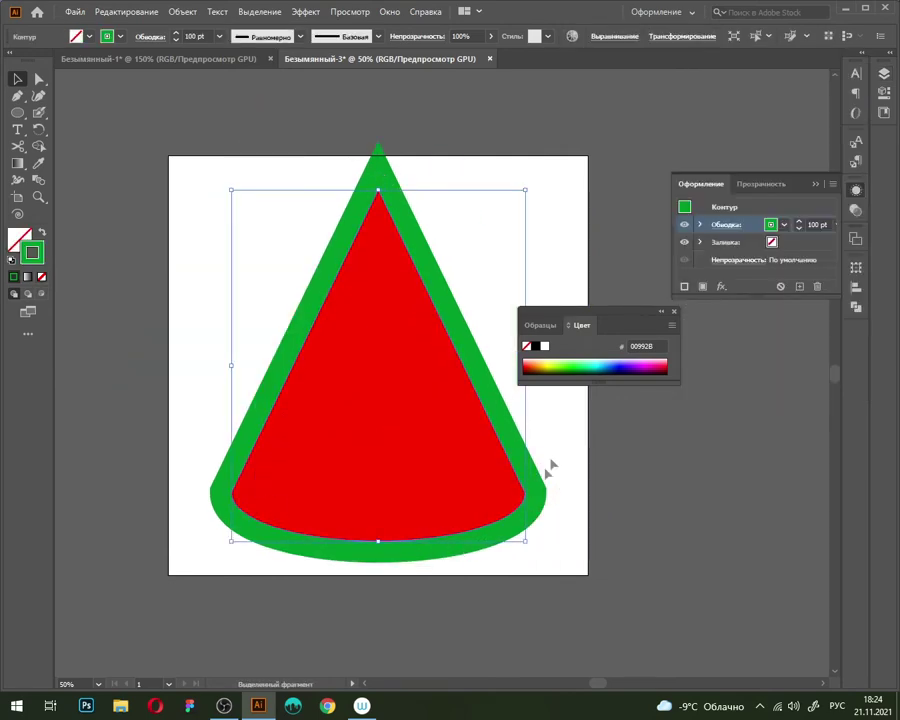
scroll(225, 535, up, 5)
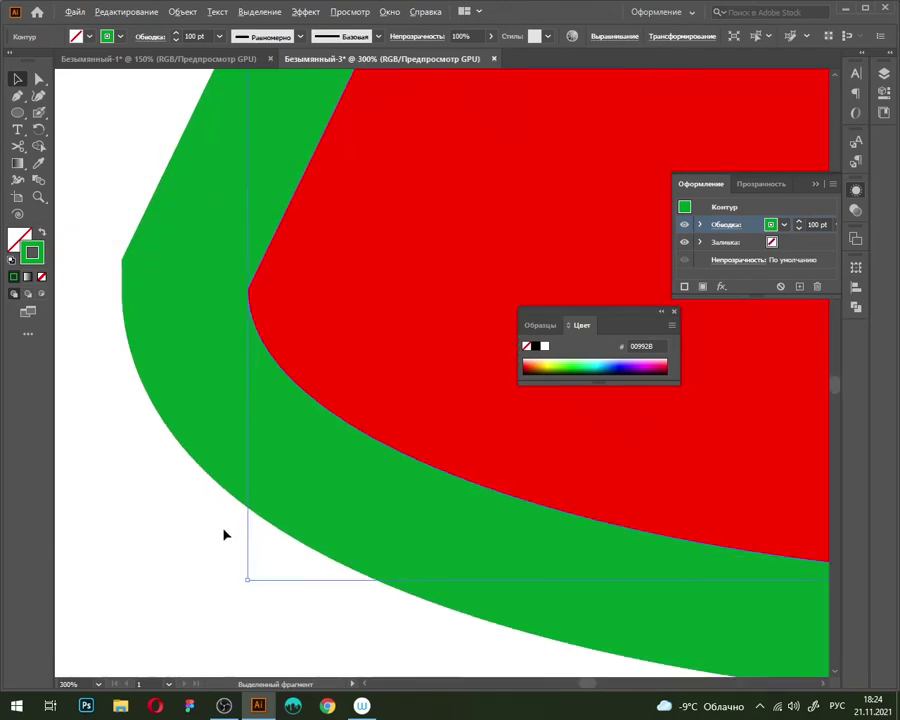
click(18, 148)
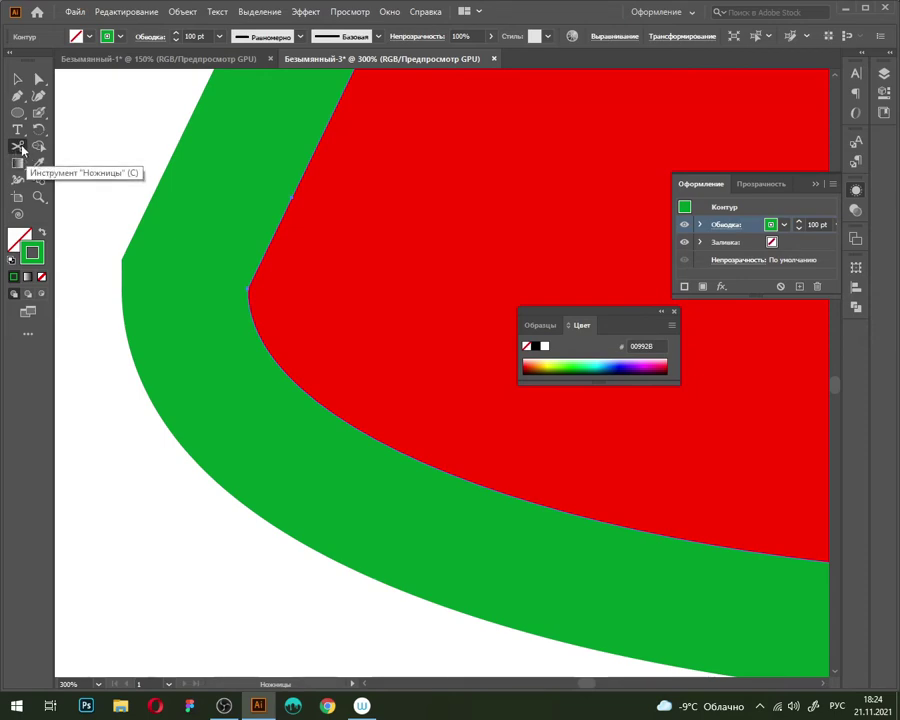
Cut the green outline at the base corners and delete its sloping sides, keeping the rind arc
click(248, 288)
scroll(190, 307, down, 7)
scroll(190, 307, up, 7)
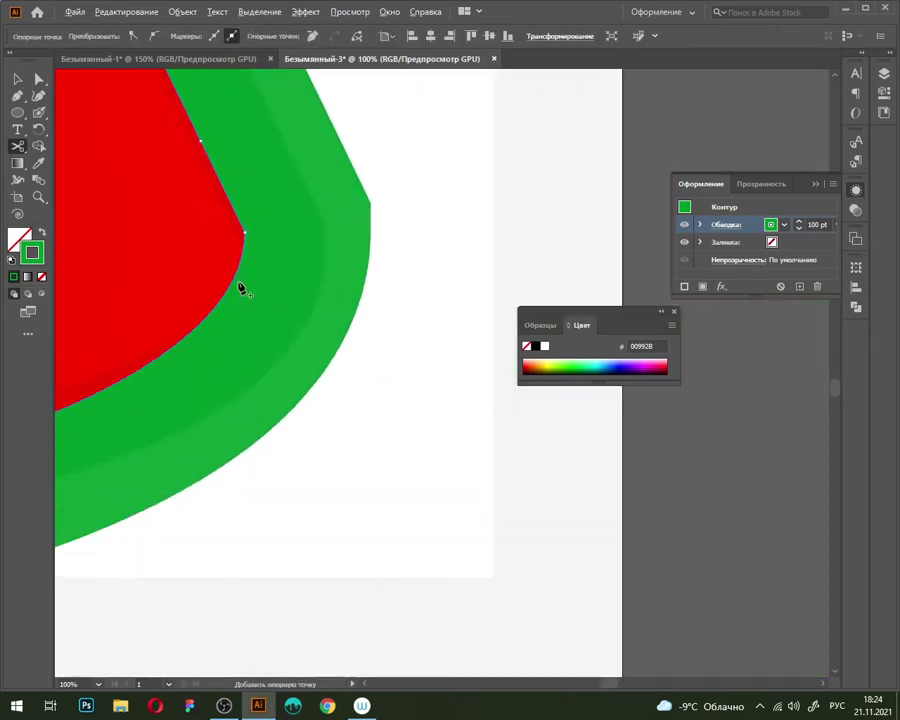
key(v)
scroll(357, 273, down, 7)
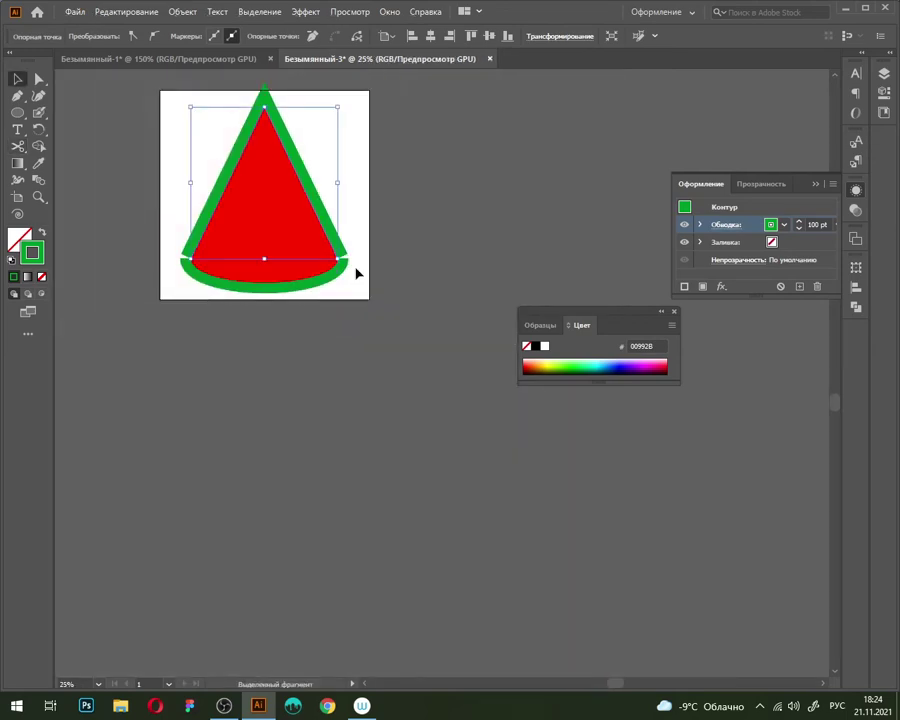
click(358, 214)
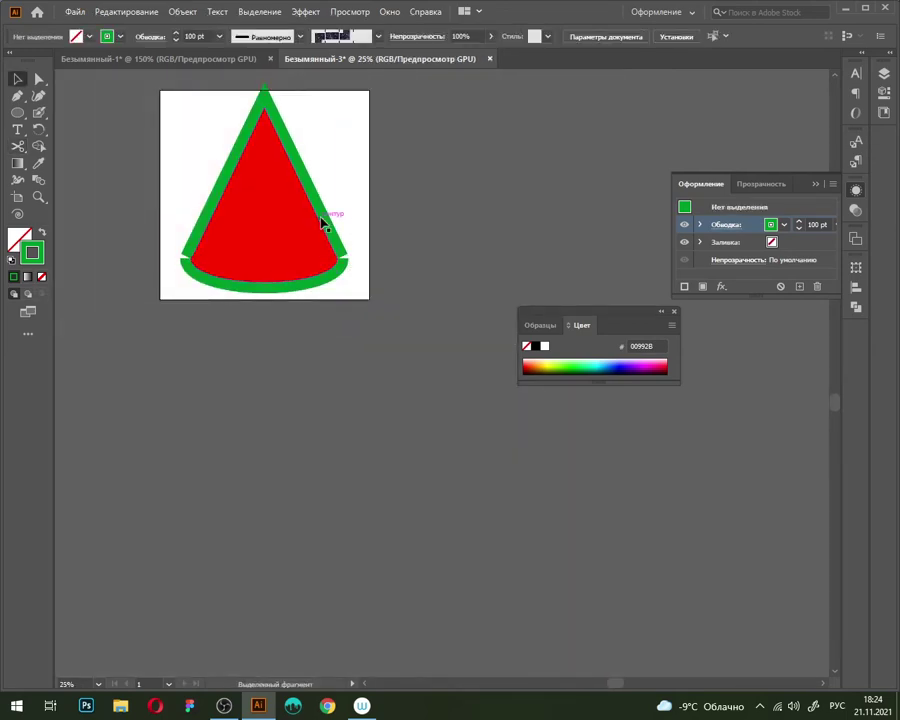
click(332, 207)
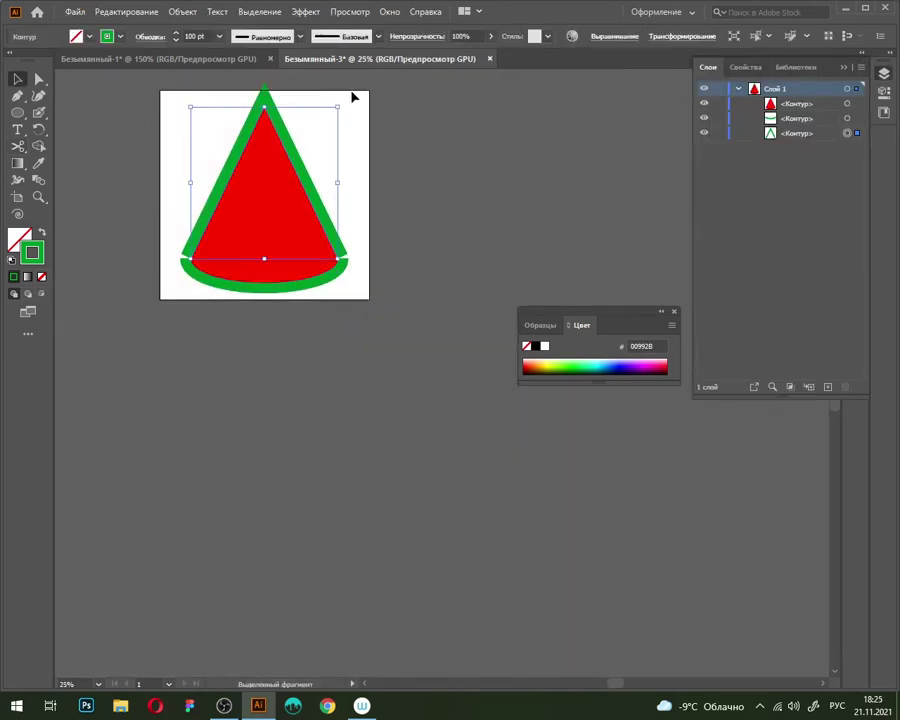
key(Delete)
click(847, 118)
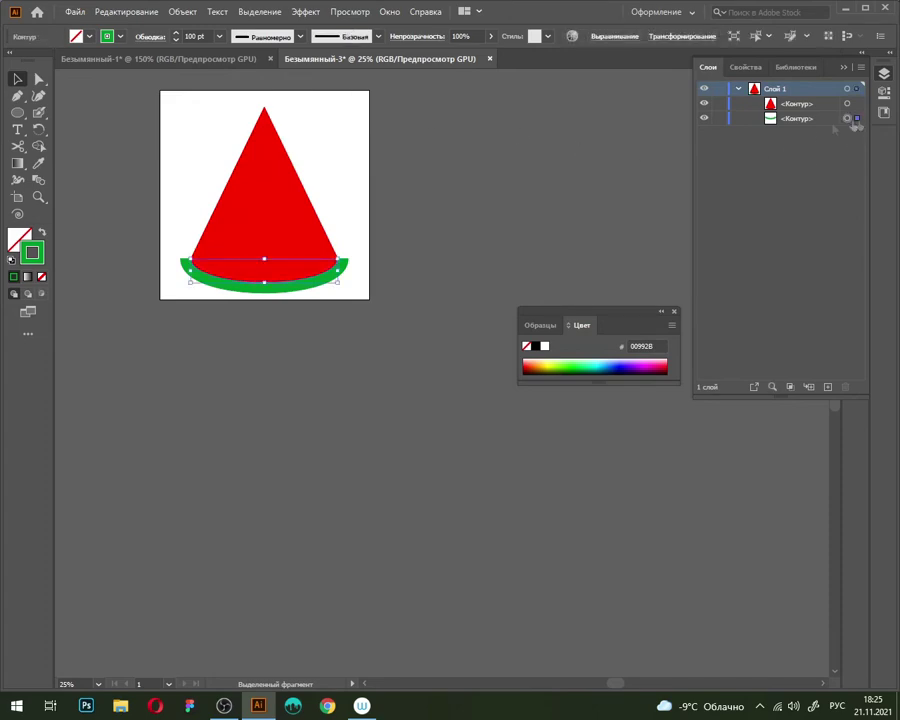
scroll(246, 262, up, 4)
drag(240, 266, 251, 325)
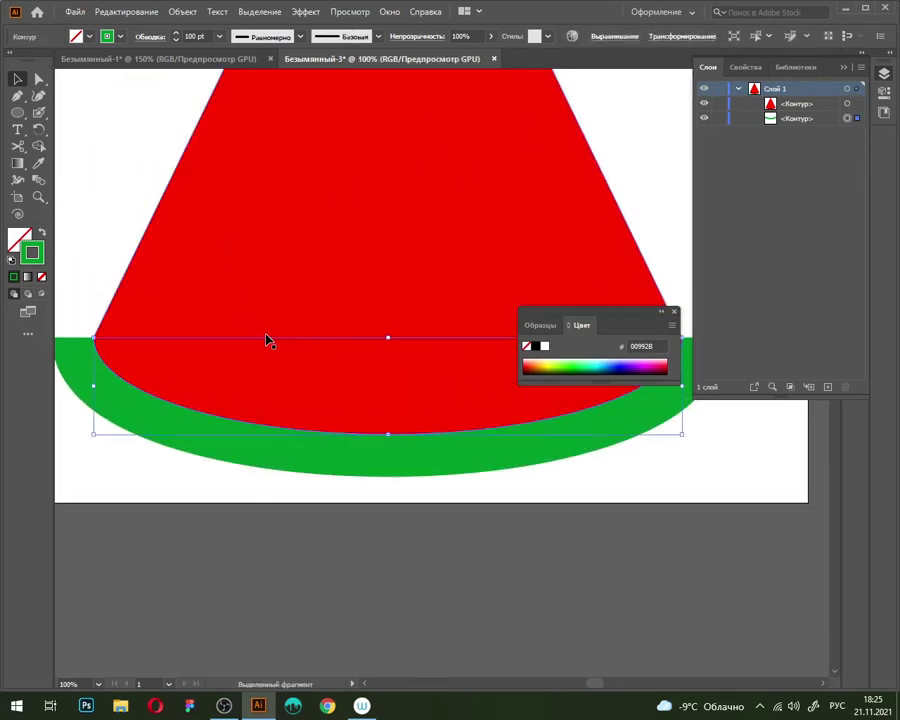
Apply Width Profile 1 to the green rind arc so it tapers at both base corners
scroll(262, 330, down, 2)
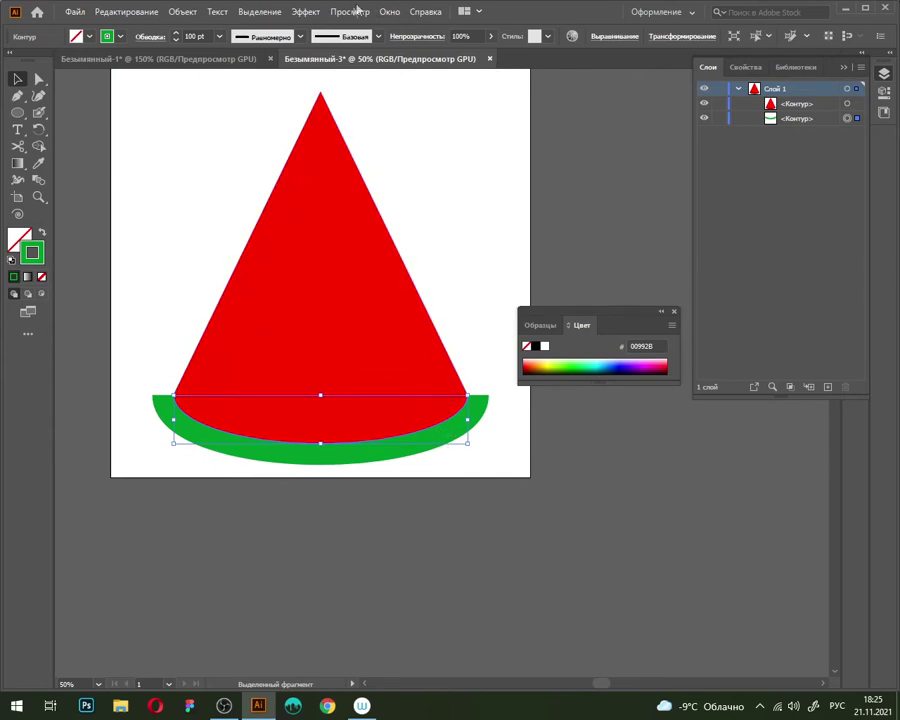
click(300, 38)
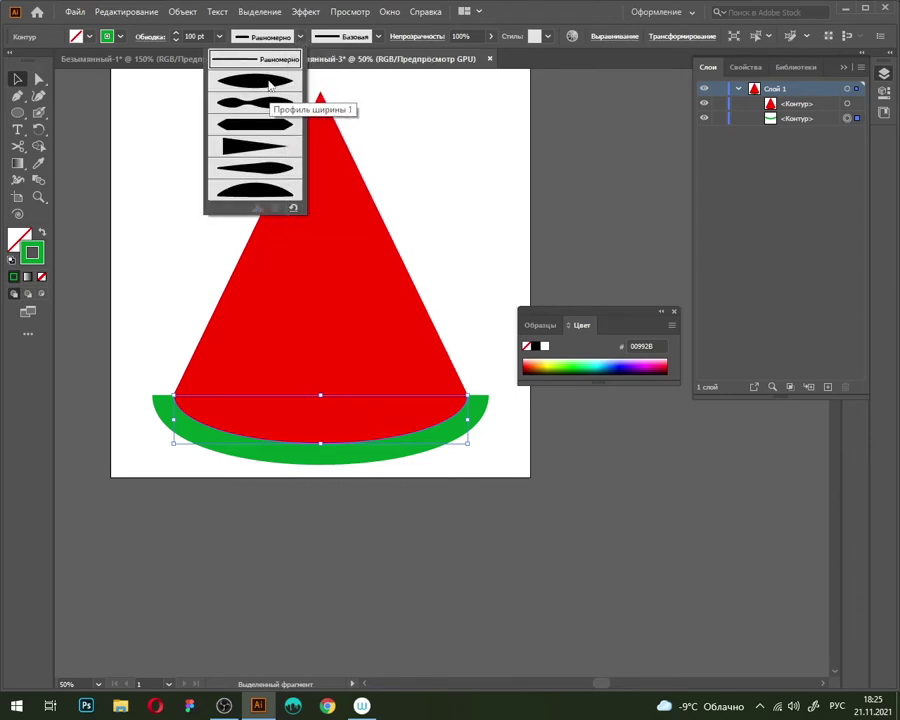
click(269, 85)
click(165, 207)
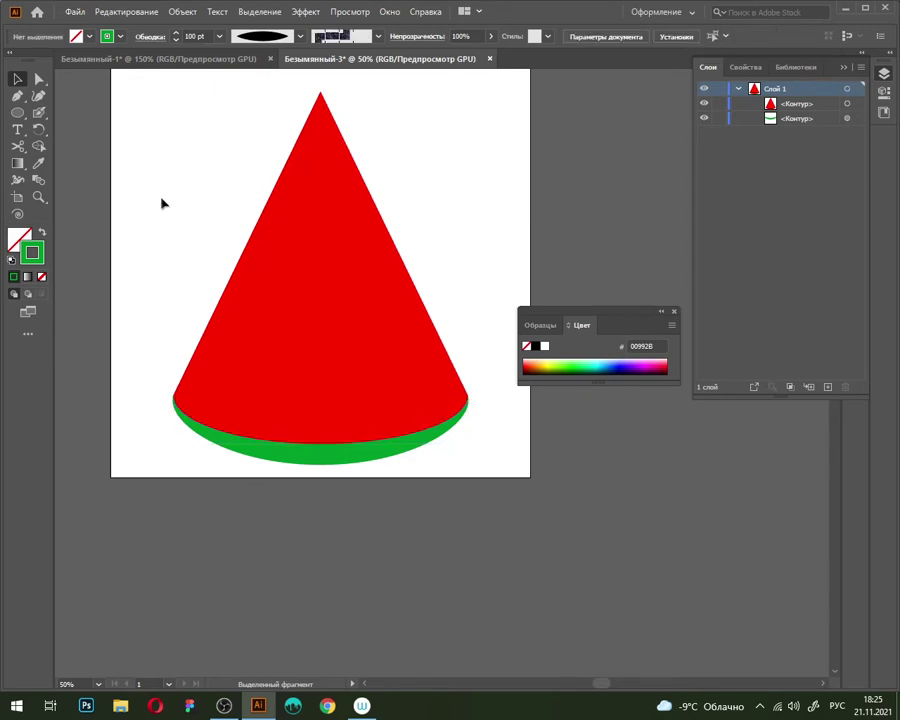
scroll(207, 394, up, 2)
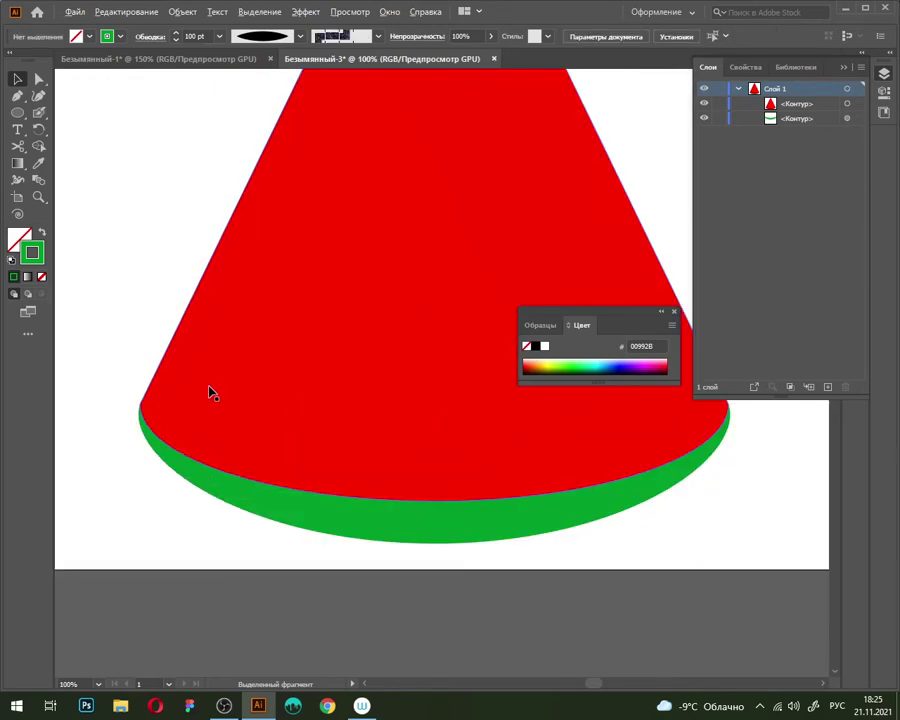
scroll(210, 393, down, 3)
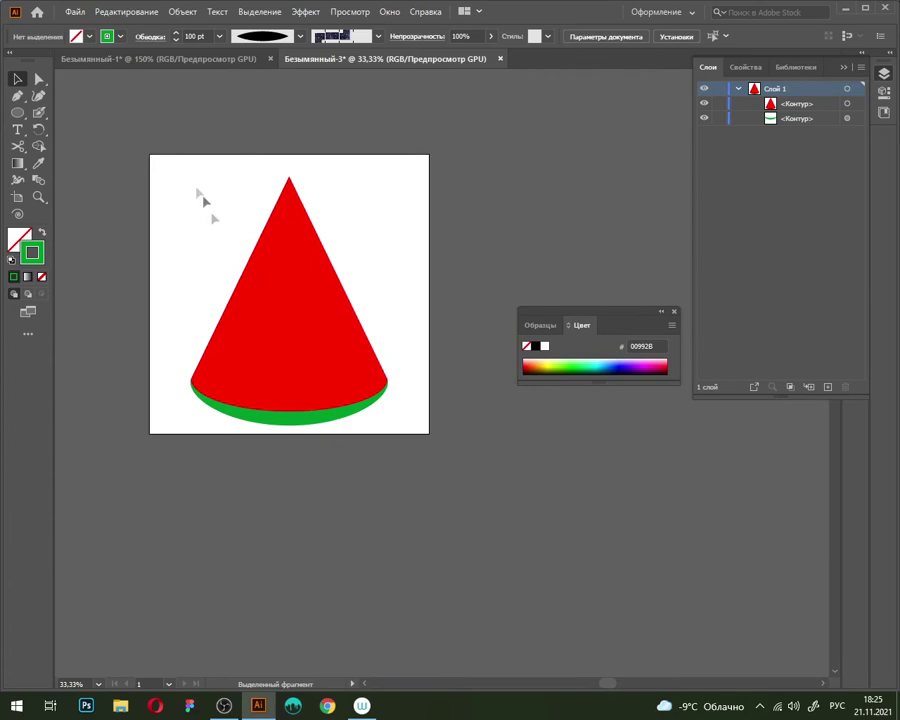
drag(181, 178, 376, 439)
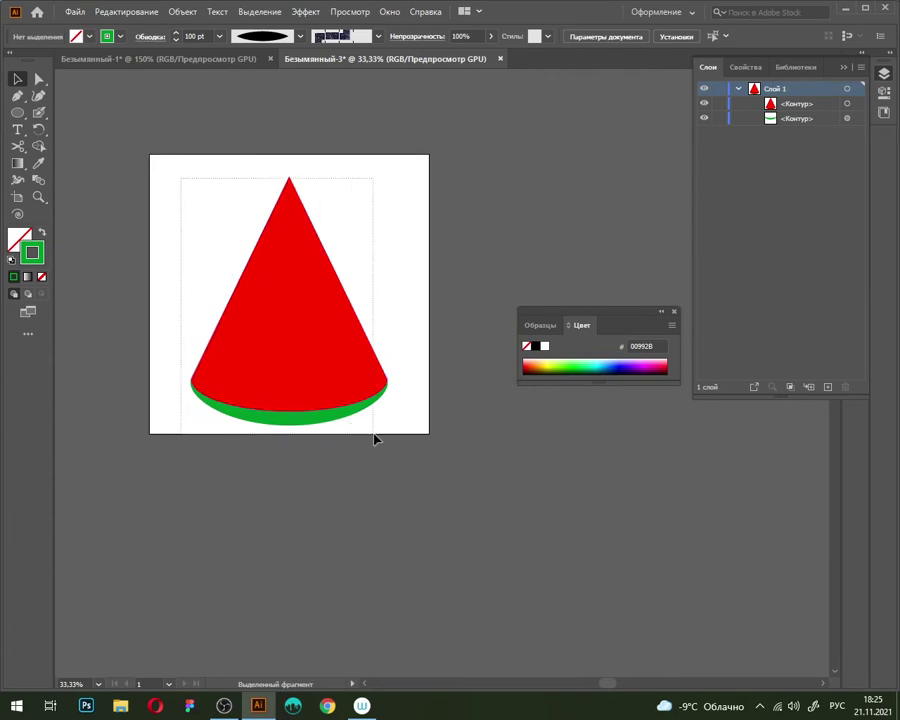
click(310, 414)
Expand Appearance and then Expand the cone and rind into plain filled shapes
drag(388, 452, 160, 127)
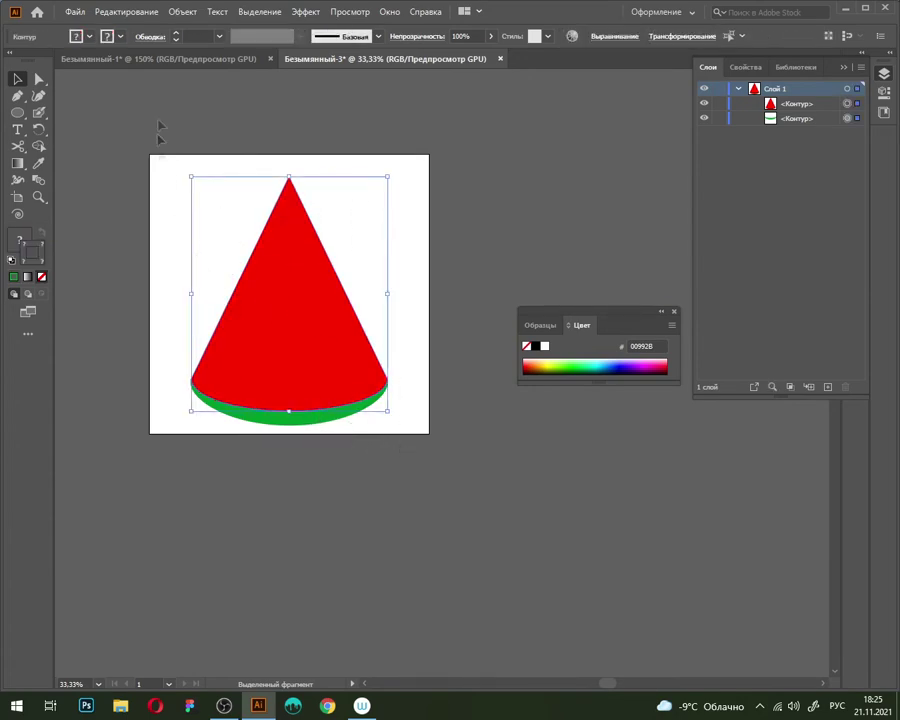
click(183, 12)
click(216, 193)
click(197, 12)
click(210, 176)
Test-move the expanded rind, undo it, then switch to the finished reference watermelon document
click(287, 428)
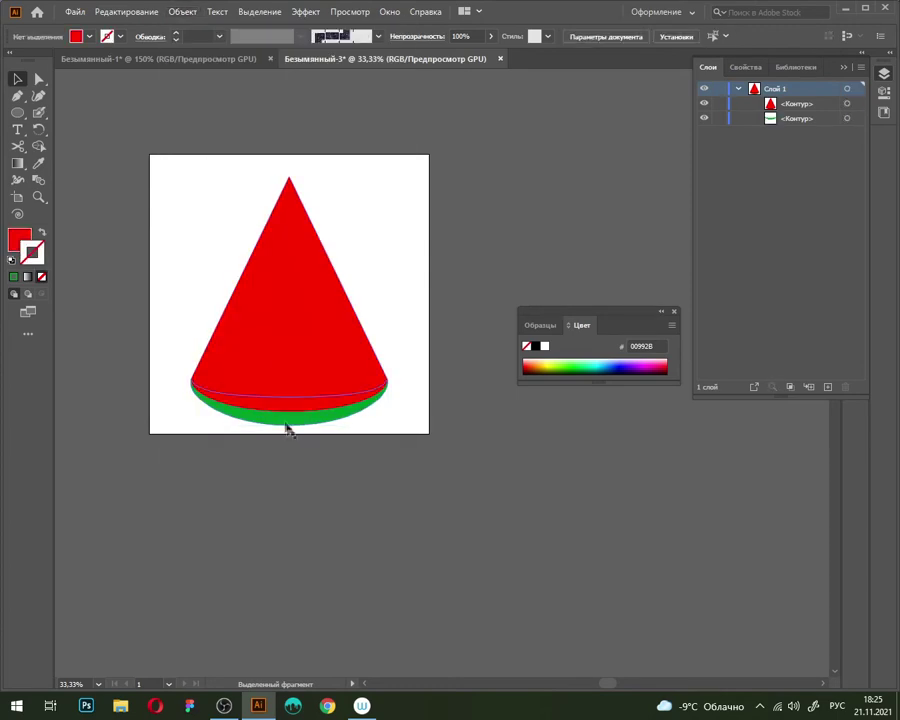
click(296, 427)
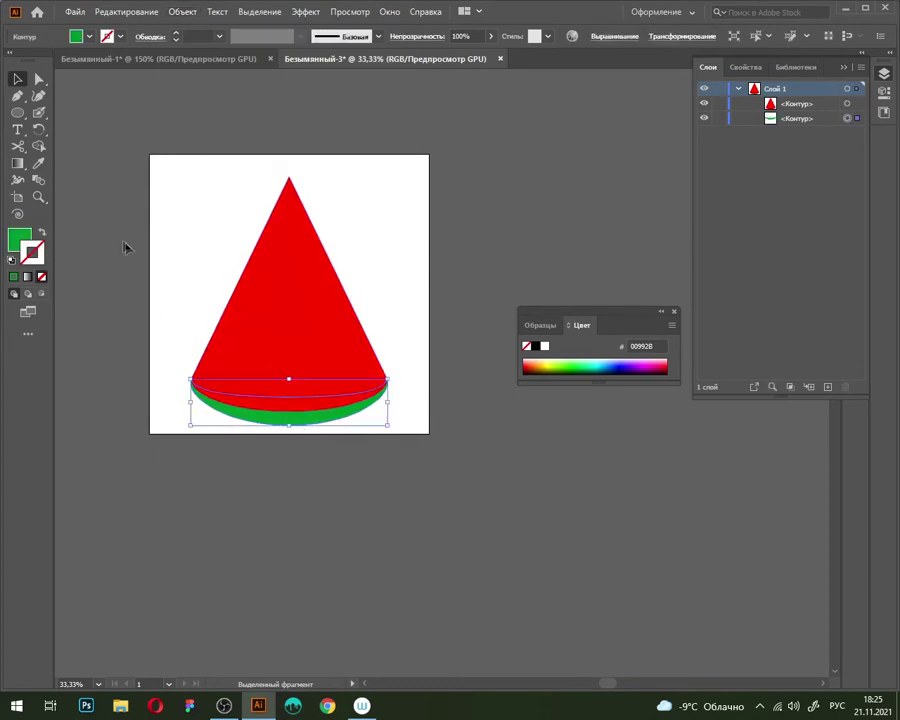
drag(280, 420, 270, 505)
click(404, 572)
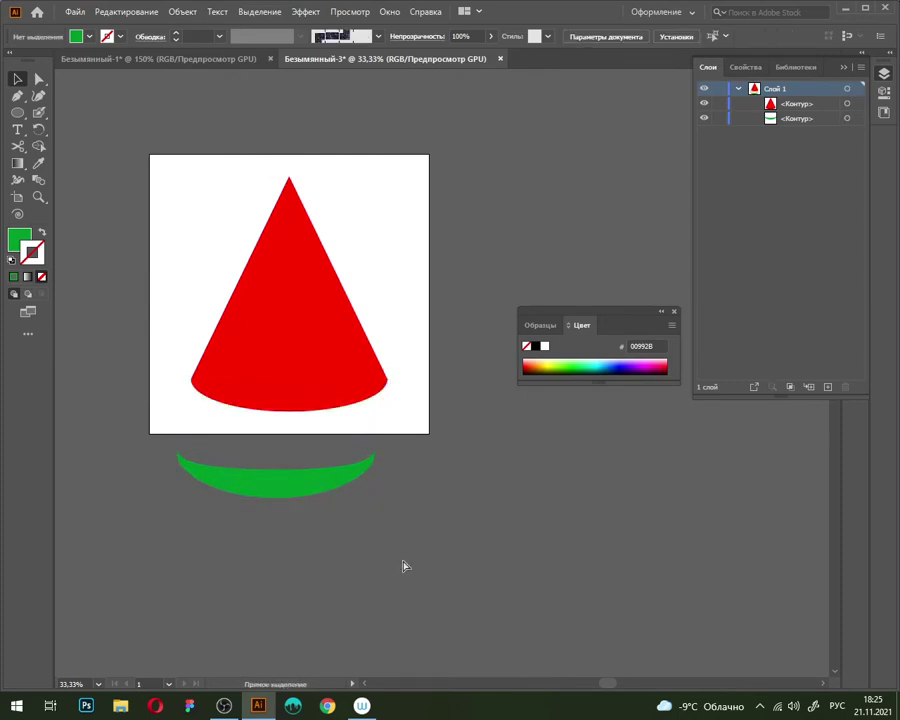
key(ctrl+z)
drag(216, 194, 435, 400)
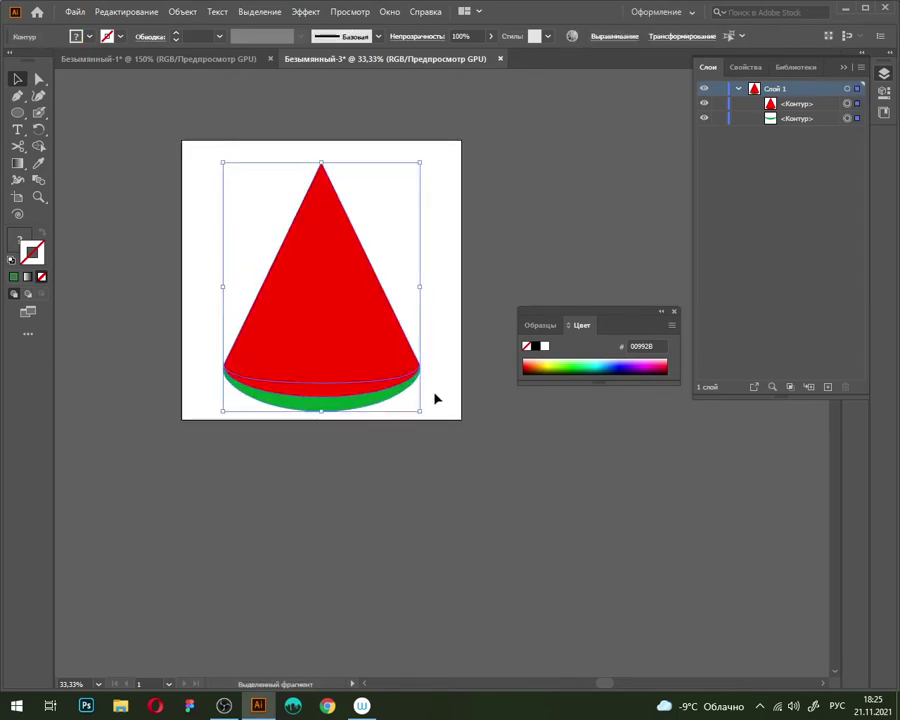
scroll(374, 236, up, 1)
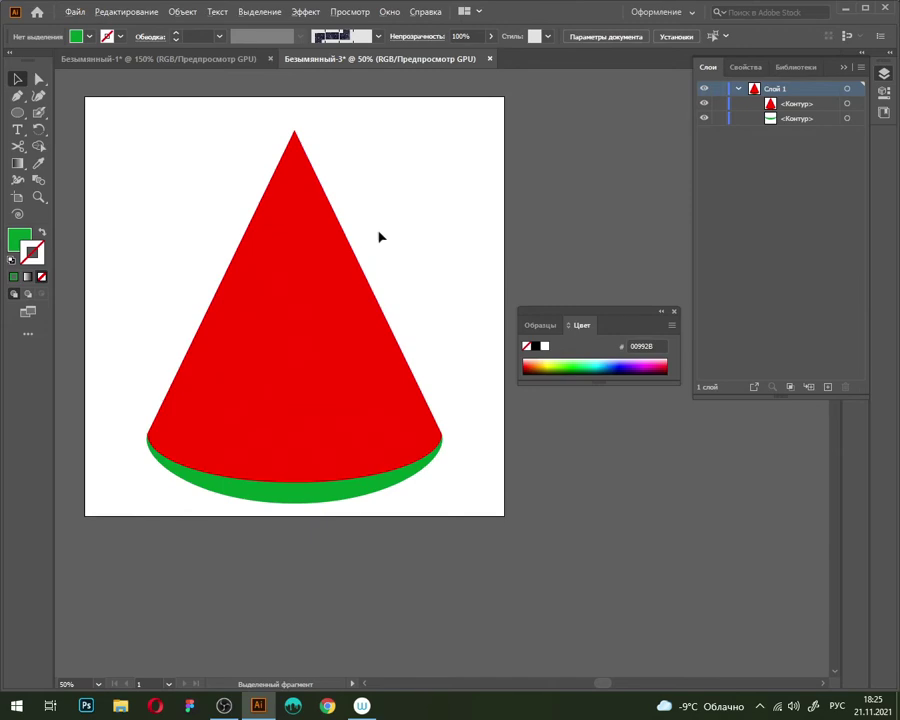
drag(374, 236, 430, 206)
click(210, 62)
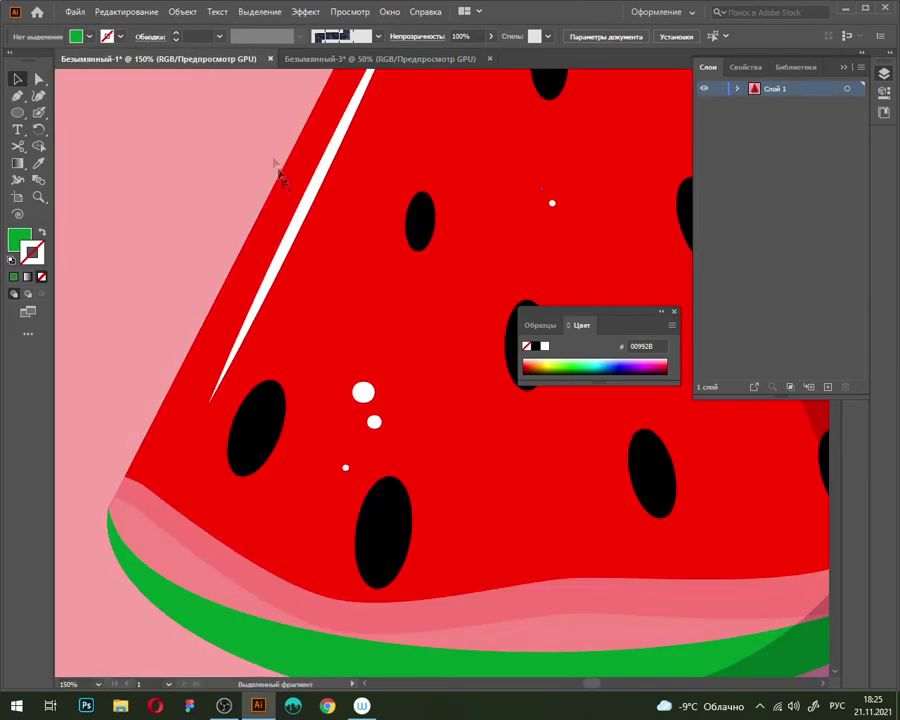
Return to the Безымянный-3 document and set the fill colour to black, 000000
scroll(261, 136, down, 2)
scroll(350, 282, up, 2)
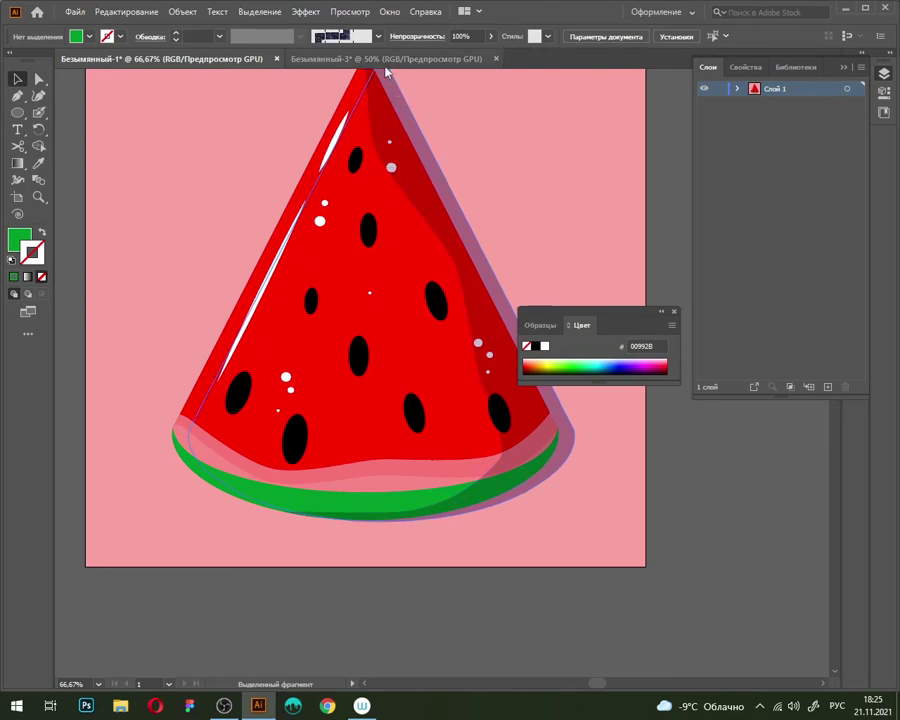
click(320, 58)
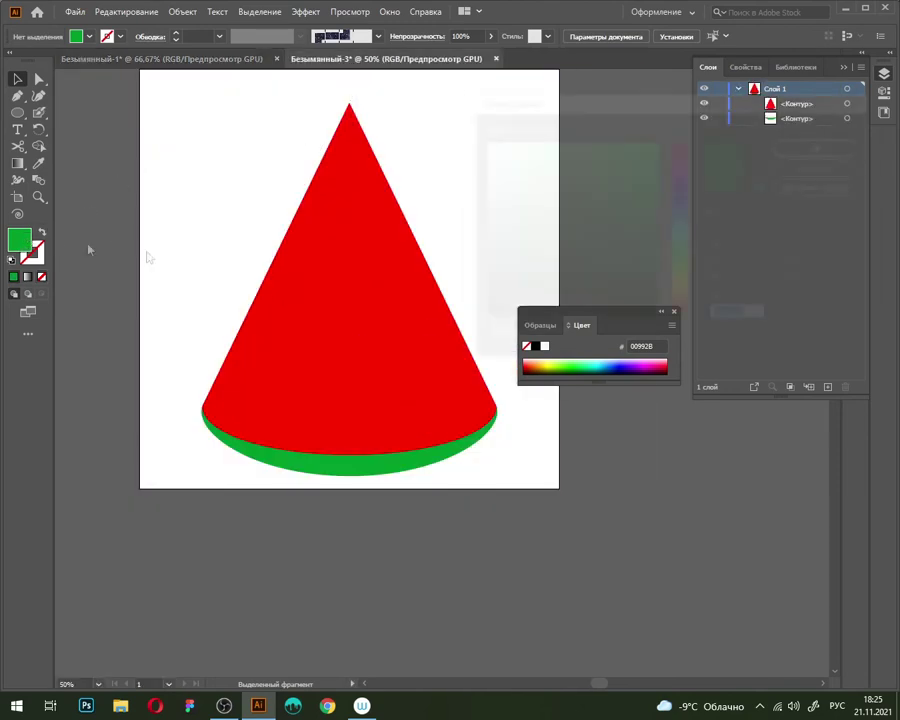
double_click(24, 238)
click(481, 318)
click(816, 148)
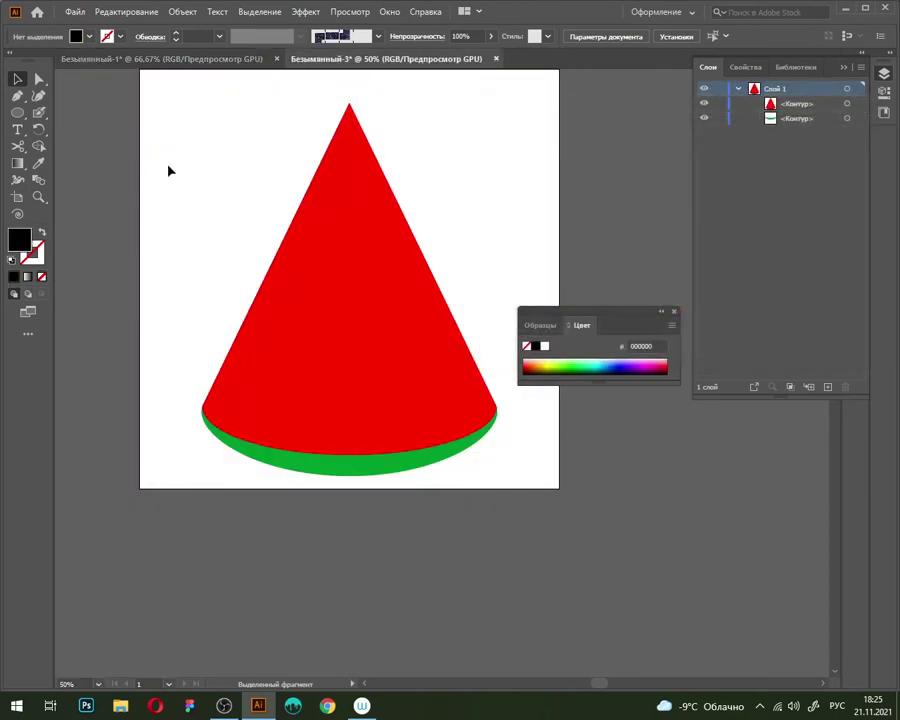
Draw a black seed ellipse on the red cone and duplicate it to the lower left
click(20, 113)
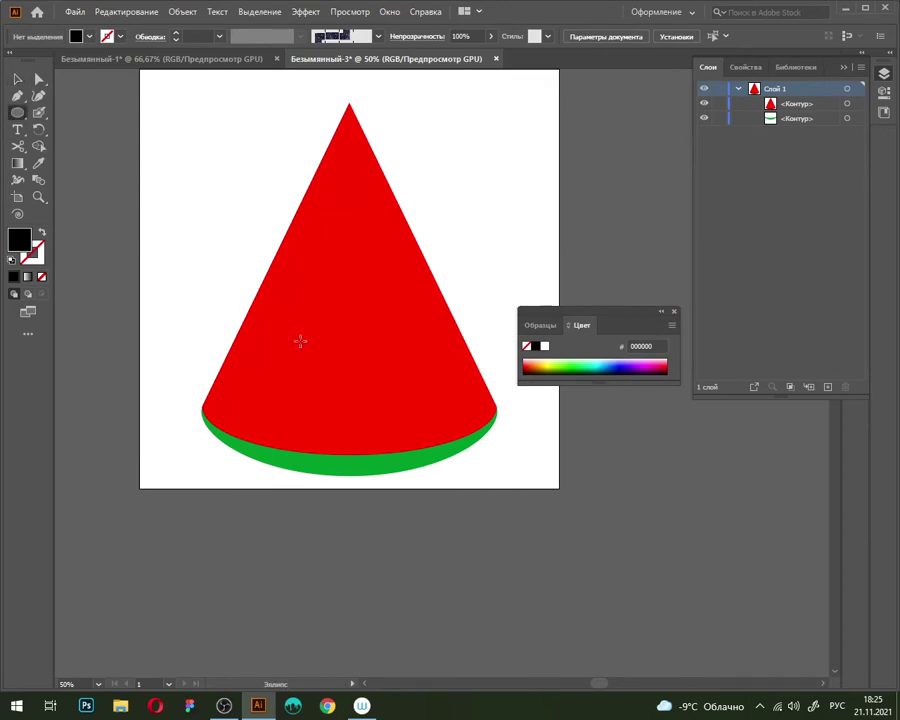
drag(290, 371, 325, 340)
key(ctrl+equal)
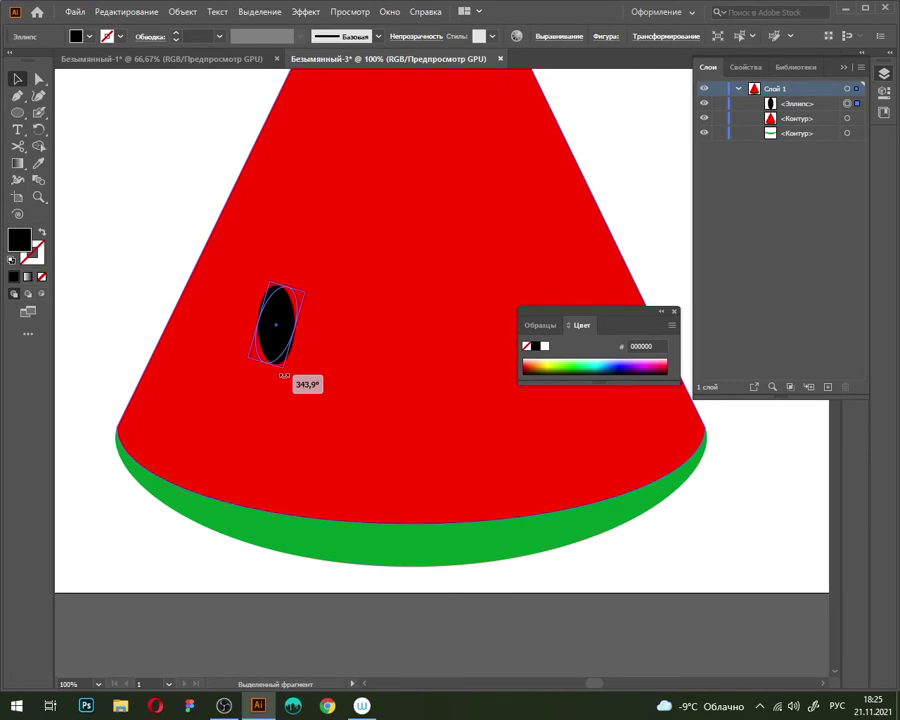
key(ctrl+minus)
drag(286, 351, 228, 420)
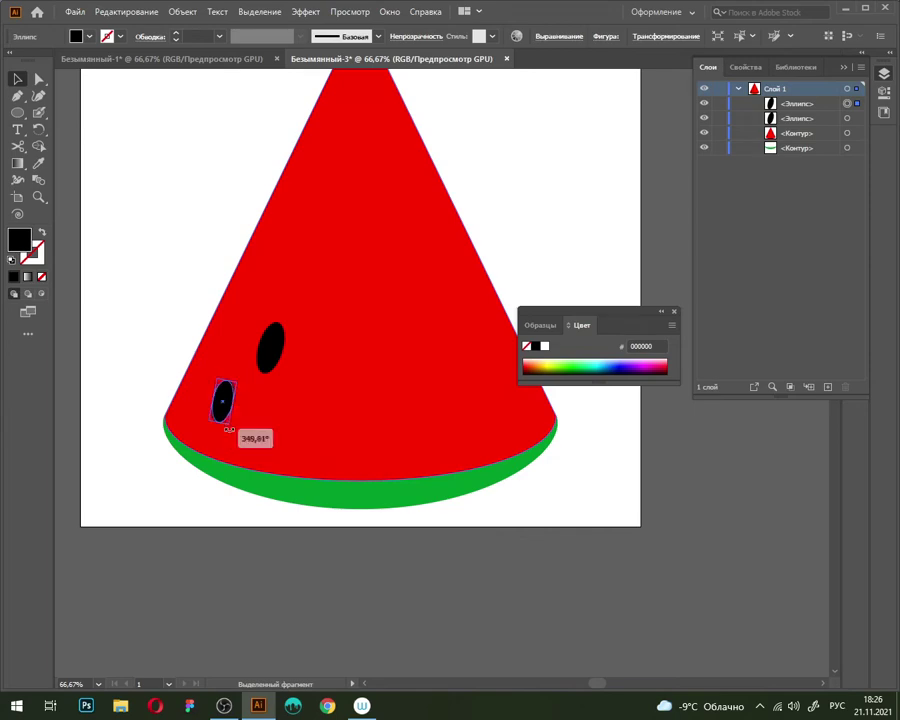
click(204, 276)
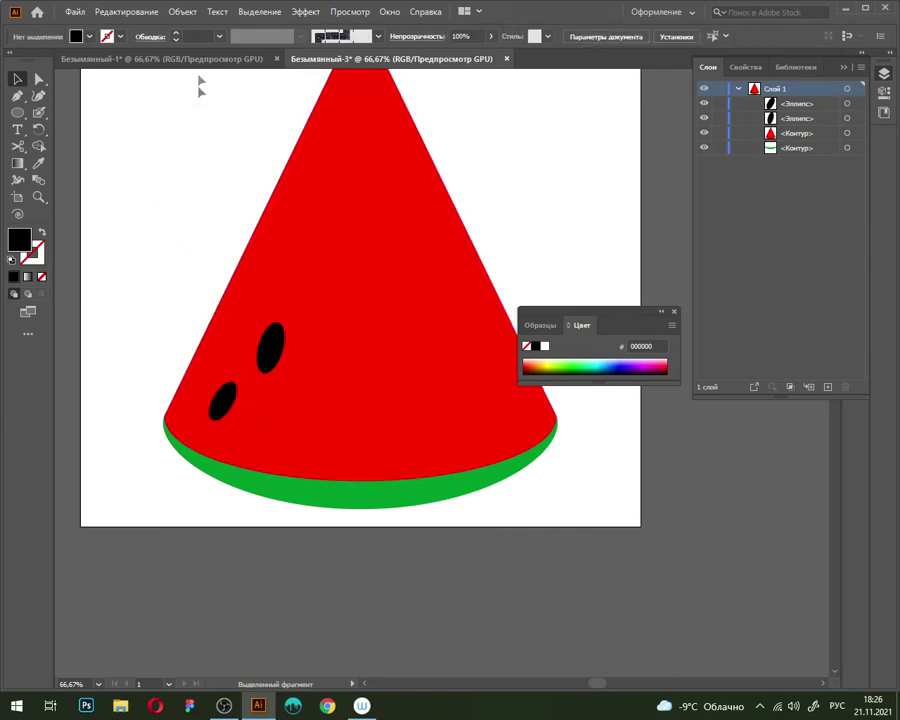
After checking the reference, nudge the lower seed and copy seeds to the lower right
click(175, 58)
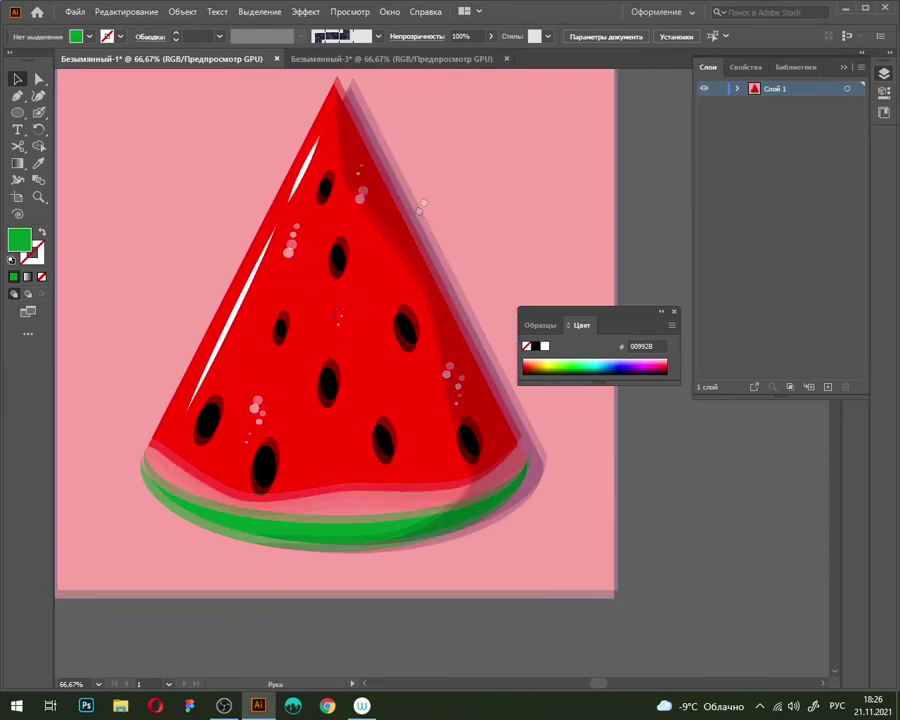
click(377, 60)
drag(226, 395, 227, 409)
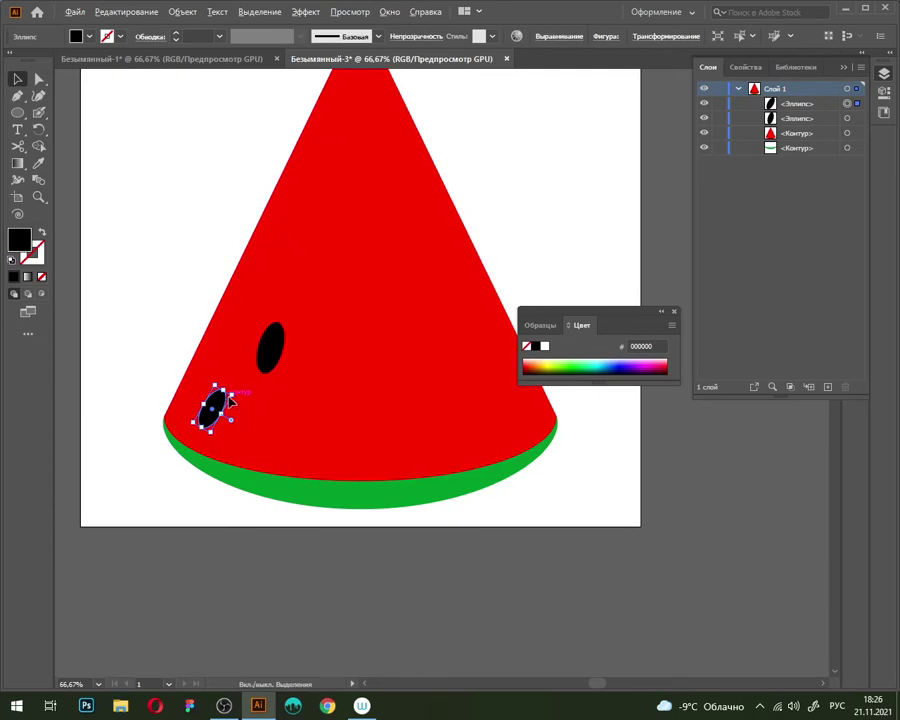
click(270, 347)
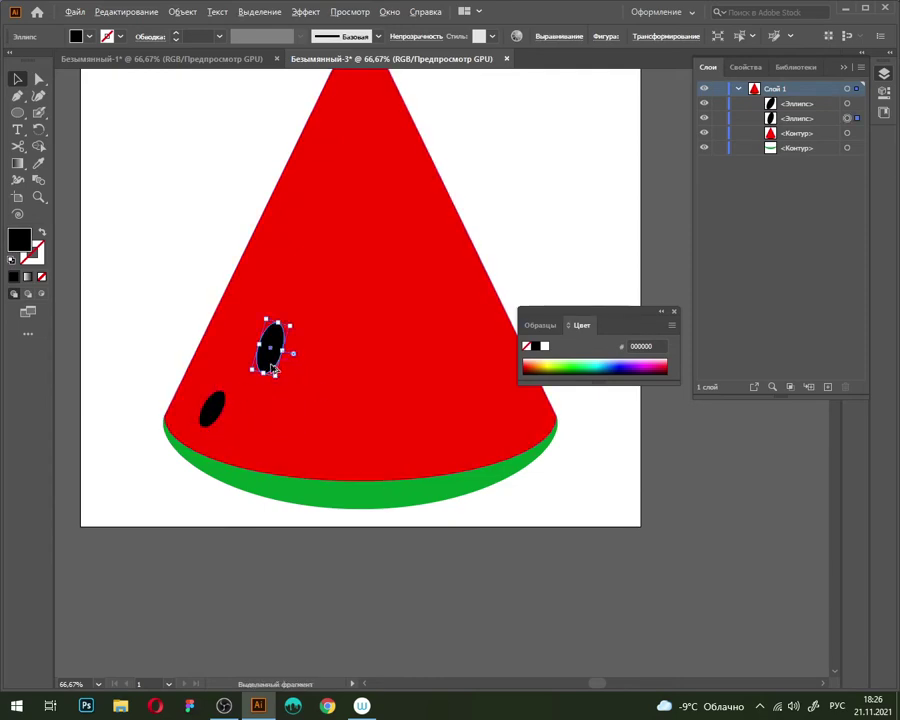
mouse_move(270, 349)
mouse_down()
mouse_move(367, 414)
mouse_move(386, 441)
mouse_up()
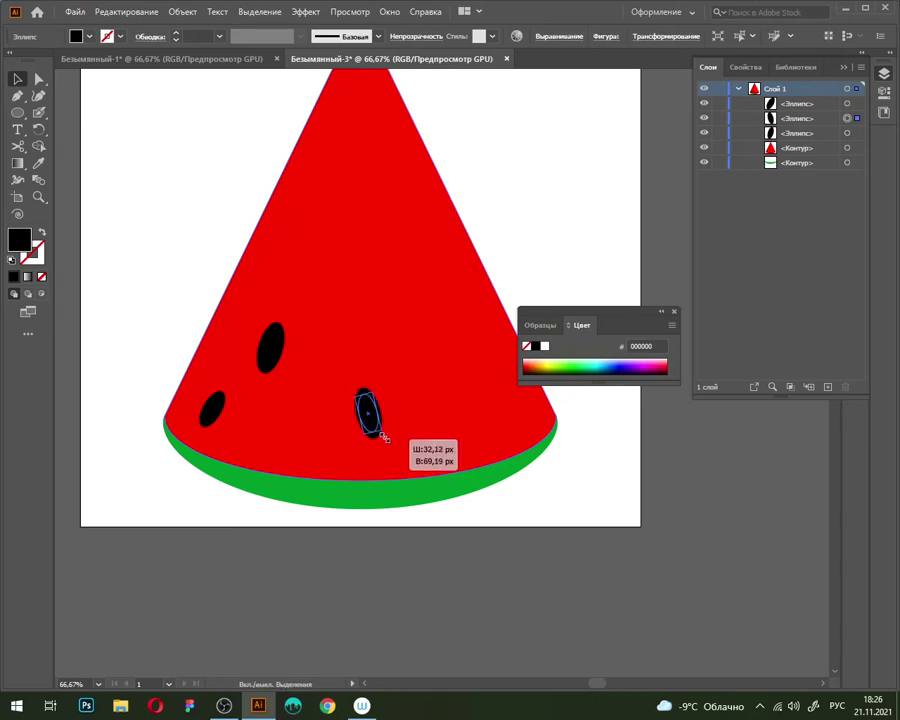
click(408, 538)
drag(270, 349, 415, 327)
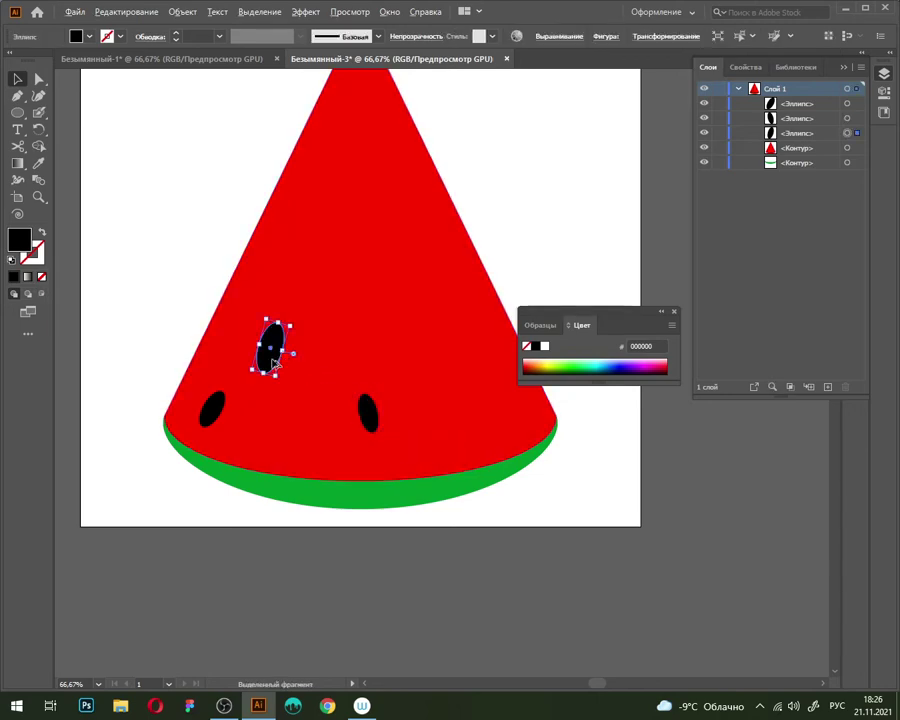
key(ctrl+minus)
Add seed copies near the slice top, in the middle and right of the top seed
mouse_move(212, 440)
mouse_down()
mouse_move(340, 304)
mouse_move(385, 130)
mouse_move(480, 343)
mouse_up()
scroll(318, 328, up, 3)
key(ctrl+minus)
key(ctrl+minus)
key(ctrl+minus)
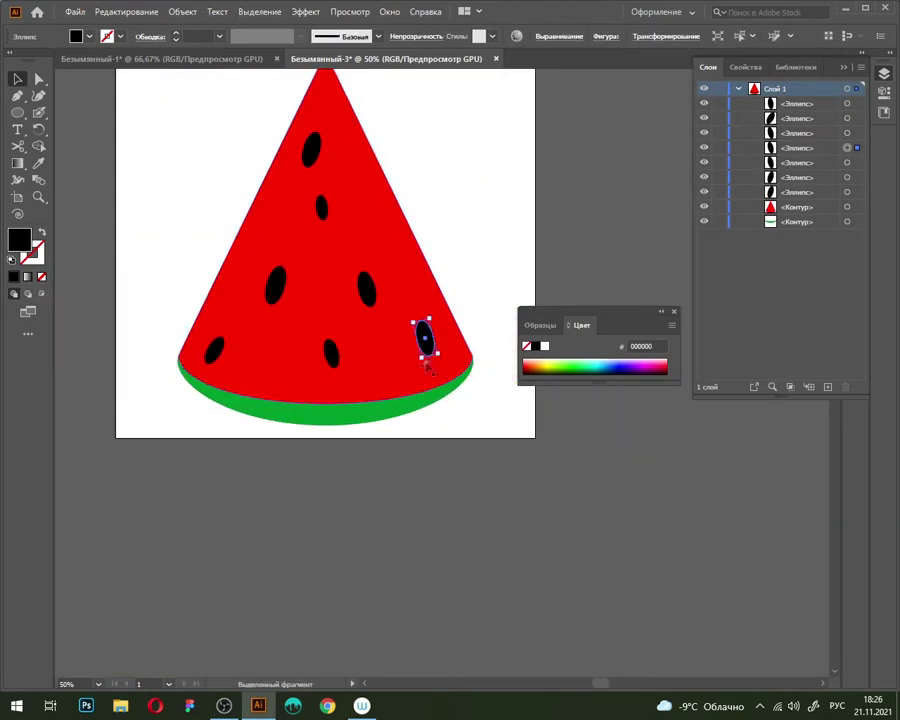
click(478, 236)
key(ctrl+Tab)
key(ctrl+Tab)
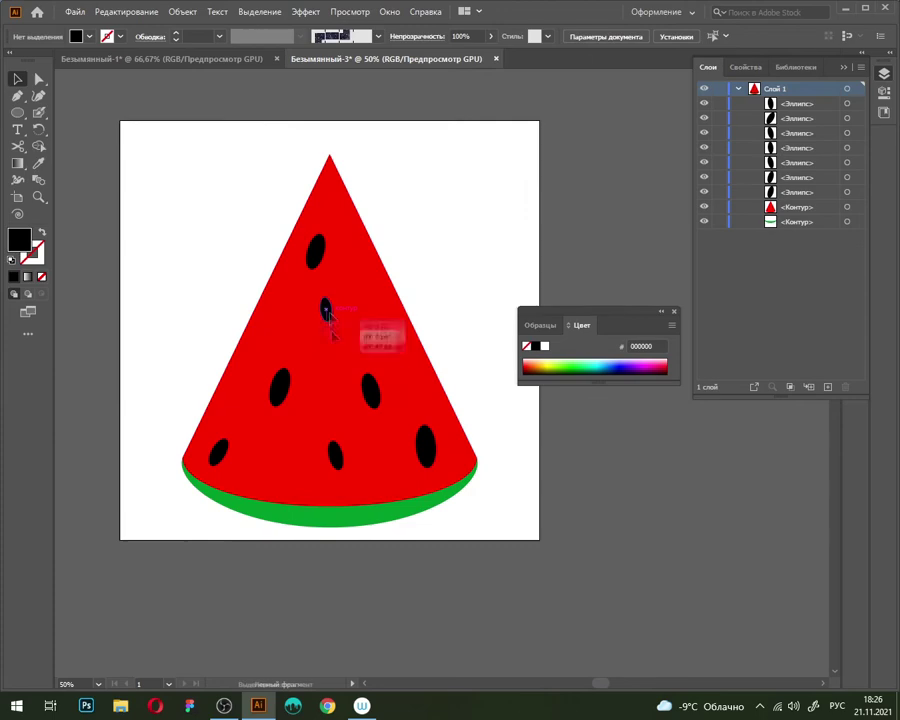
drag(331, 313, 376, 295)
scroll(378, 297, up, 2)
scroll(378, 297, down, 3)
scroll(458, 214, up, 1)
mouse_move(392, 240)
mouse_down()
mouse_move(427, 300)
mouse_move(422, 316)
mouse_move(438, 284)
mouse_up()
scroll(420, 315, up, 2)
click(512, 187)
key(ctrl+minus)
Nudge a middle seed up and place a tilted seed in the slice's upper left
drag(311, 295, 309, 286)
click(465, 157)
key(ctrl+minus)
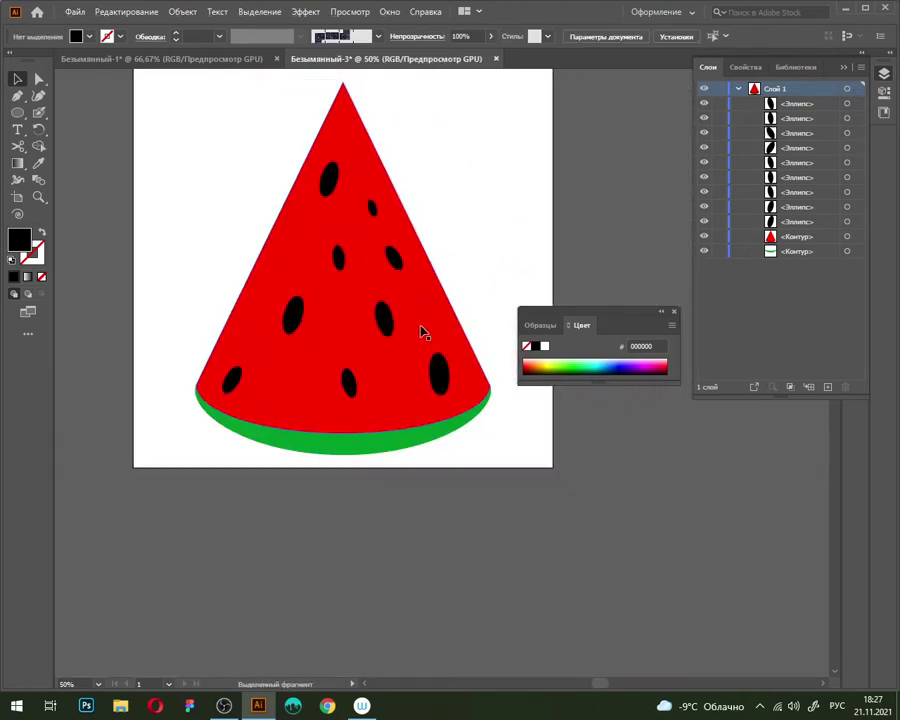
click(440, 382)
drag(442, 384, 300, 262)
key(ctrl+plus)
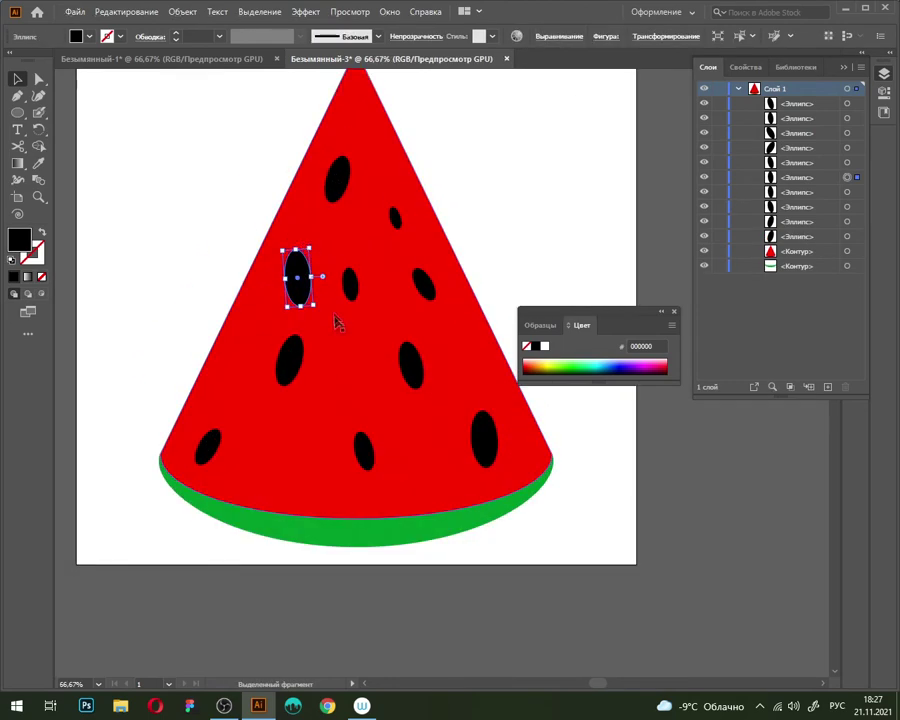
drag(318, 312, 318, 260)
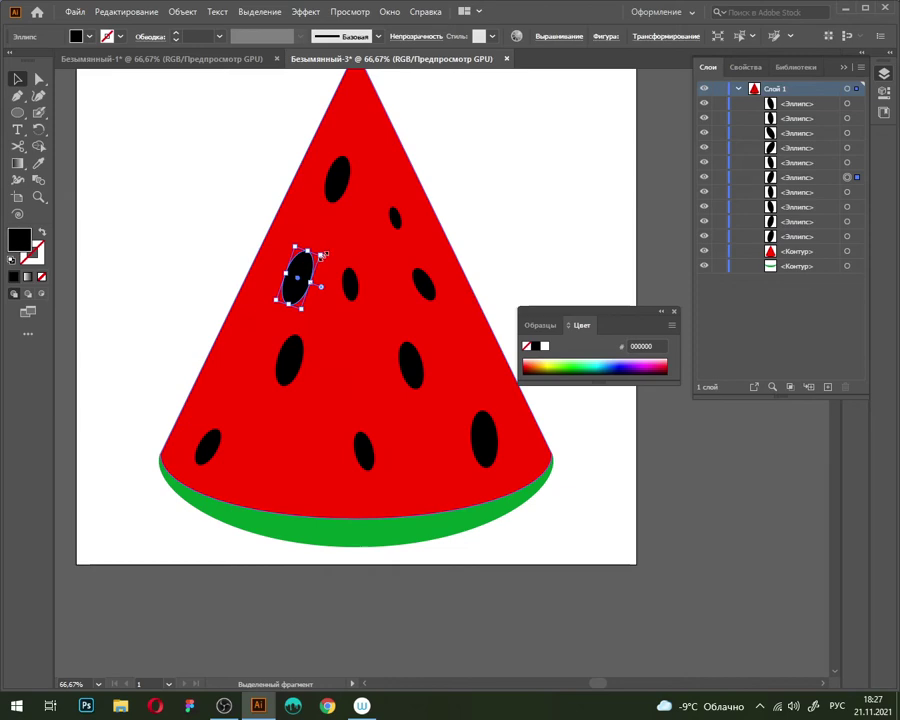
click(478, 170)
Reposition the left, central and upper seeds to spread them evenly across the slice
drag(298, 366, 300, 392)
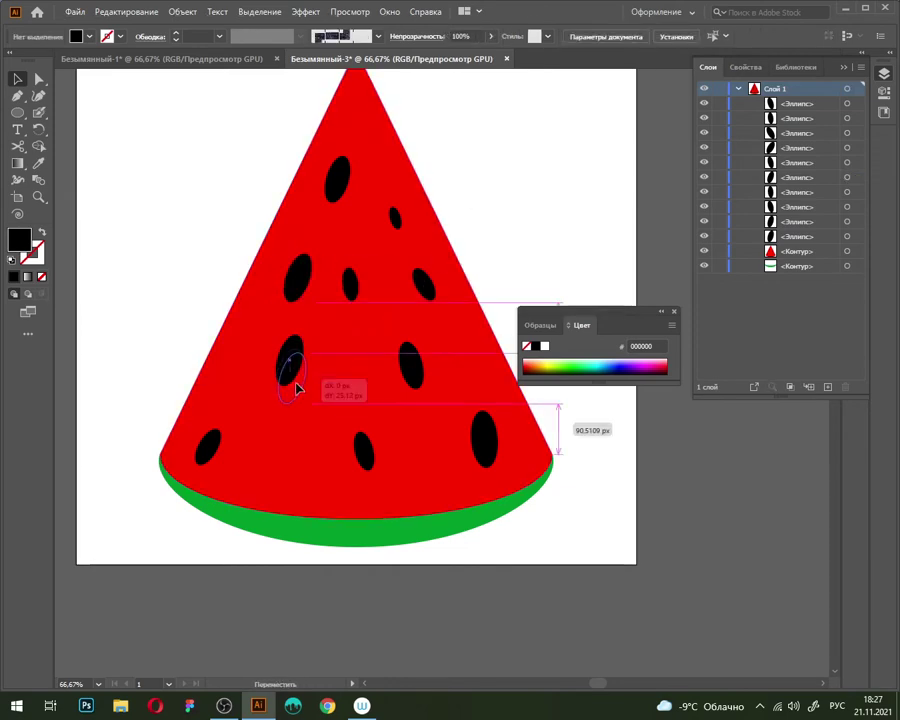
drag(350, 284, 346, 322)
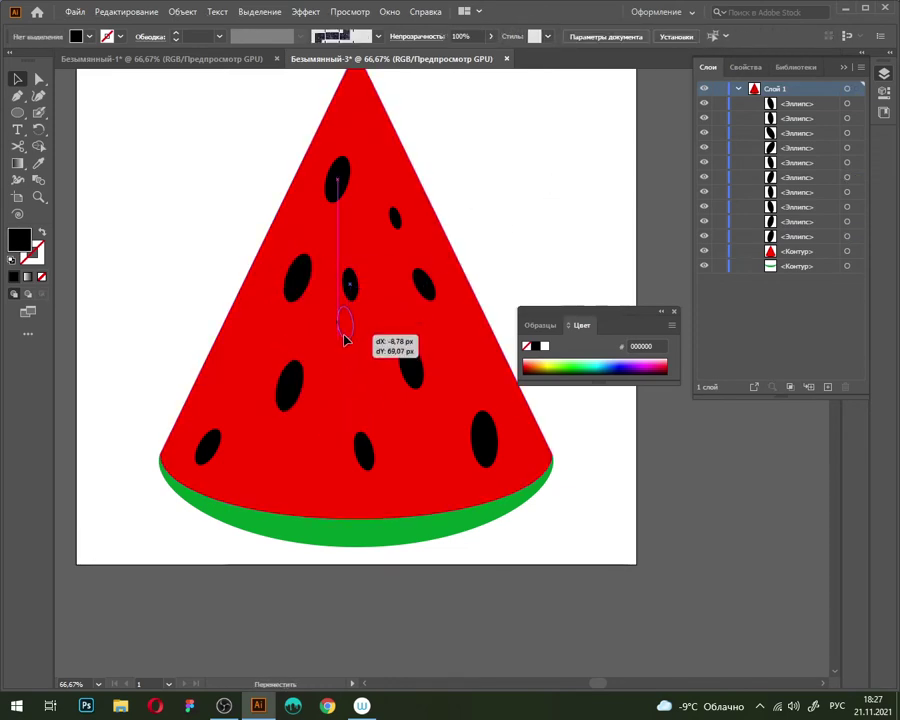
scroll(306, 156, down, 1)
mouse_move(390, 244)
mouse_down()
mouse_move(304, 260)
mouse_move(320, 238)
mouse_up()
scroll(313, 258, up, 2)
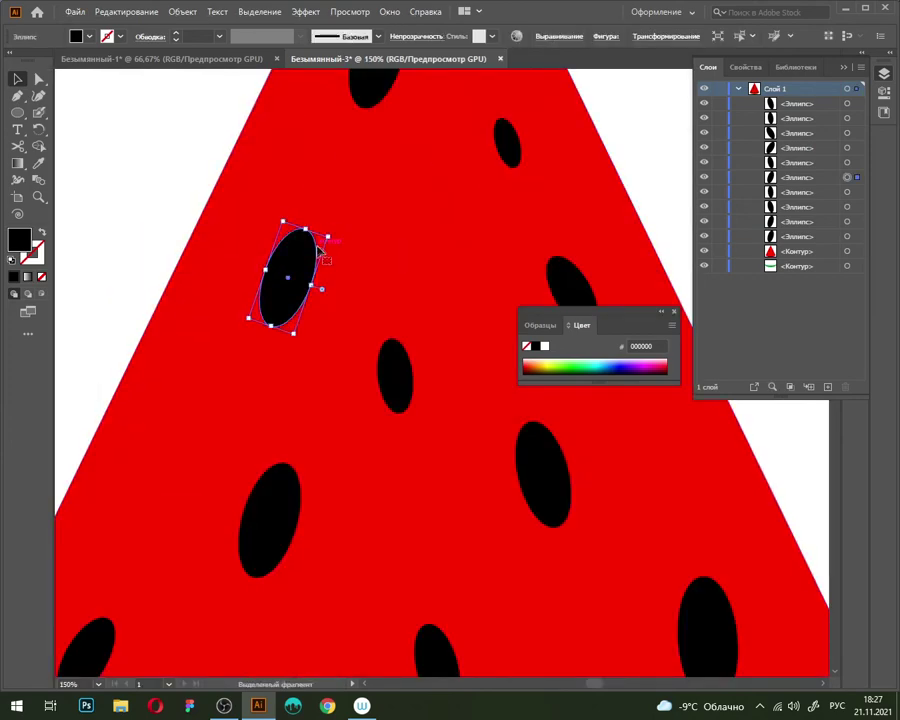
scroll(320, 238, down, 1)
click(499, 179)
scroll(452, 180, down, 3)
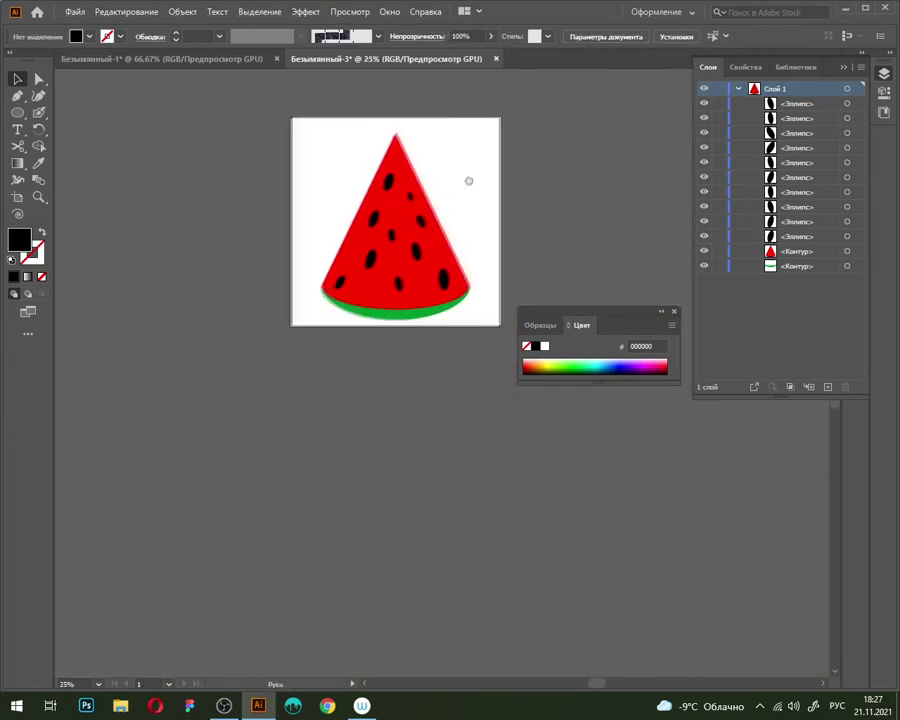
Inspect the reference's dark right-side shadow, then pick white in the working document's fill picker
scroll(448, 188, up, 2)
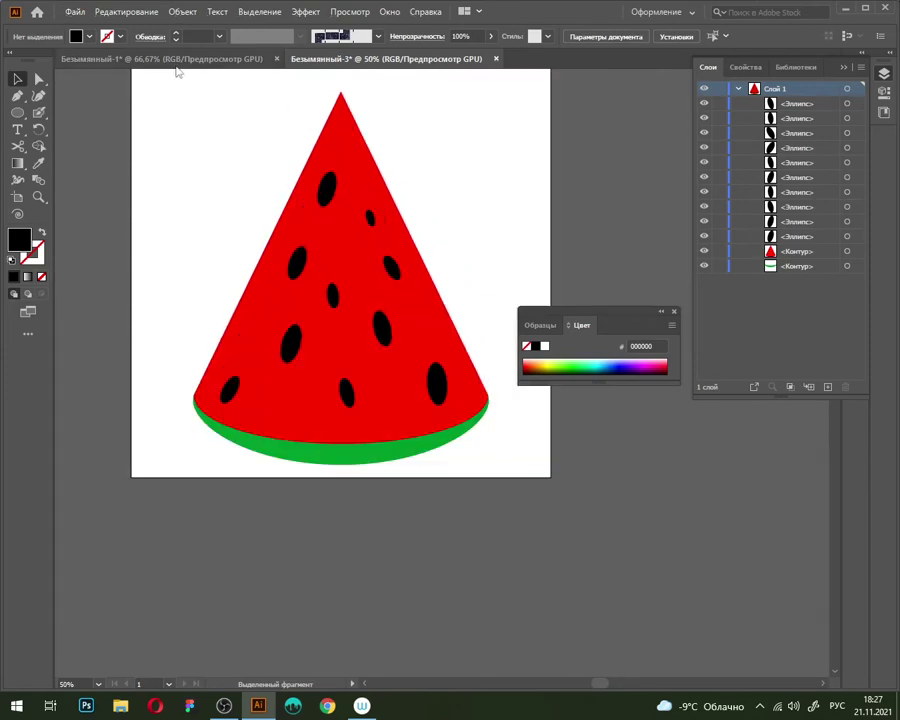
click(174, 62)
click(366, 229)
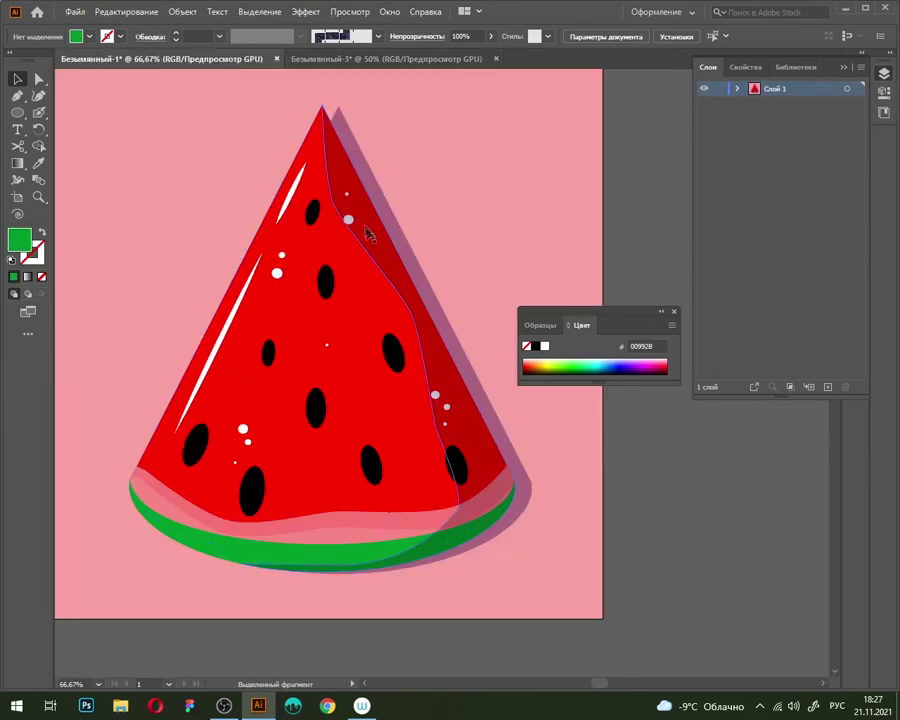
click(458, 200)
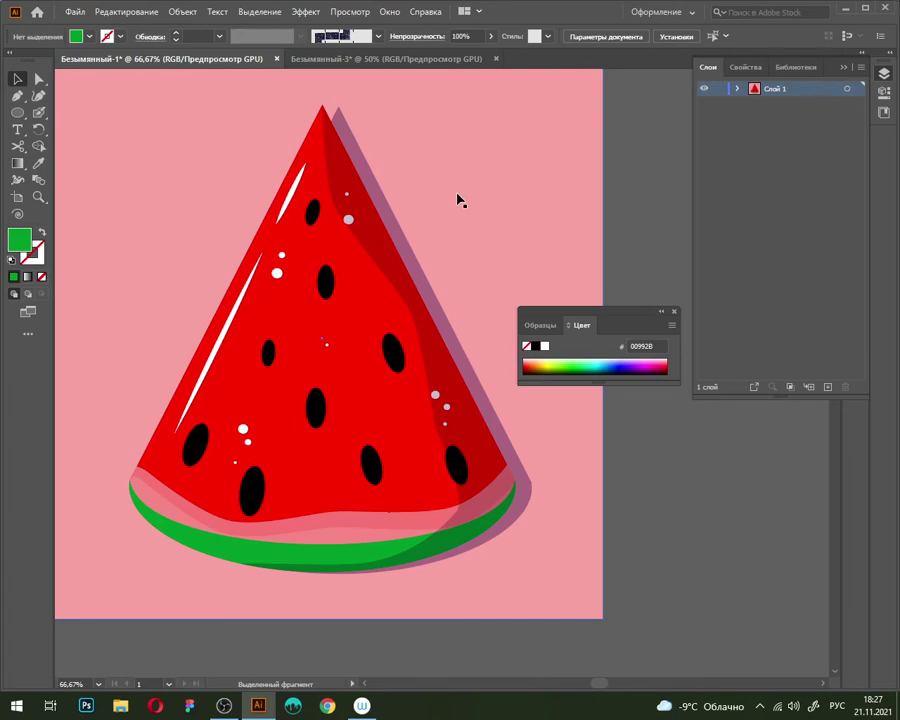
click(414, 60)
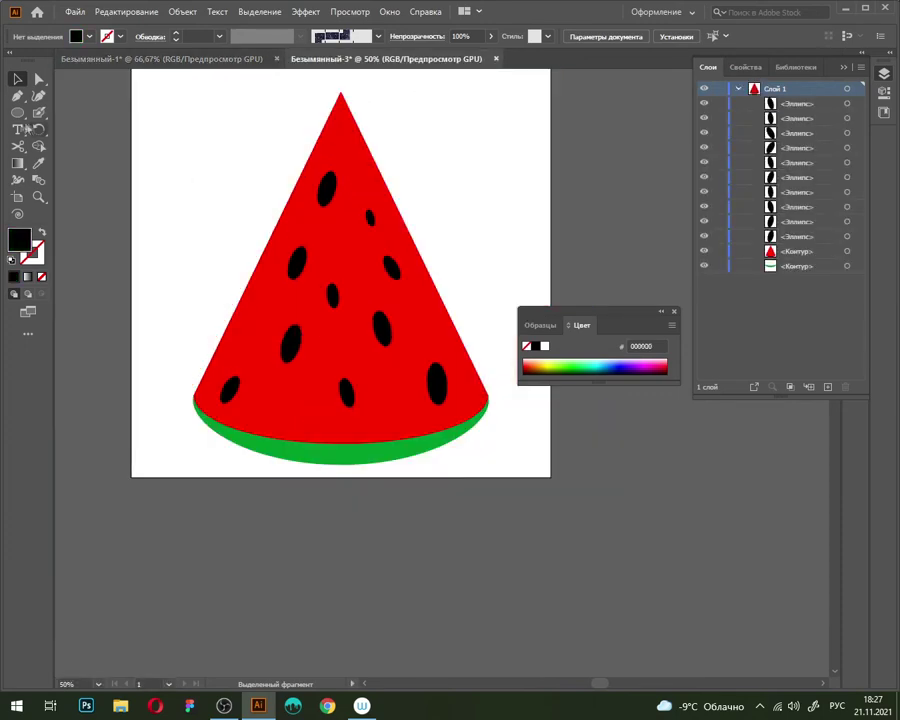
double_click(20, 240)
click(476, 134)
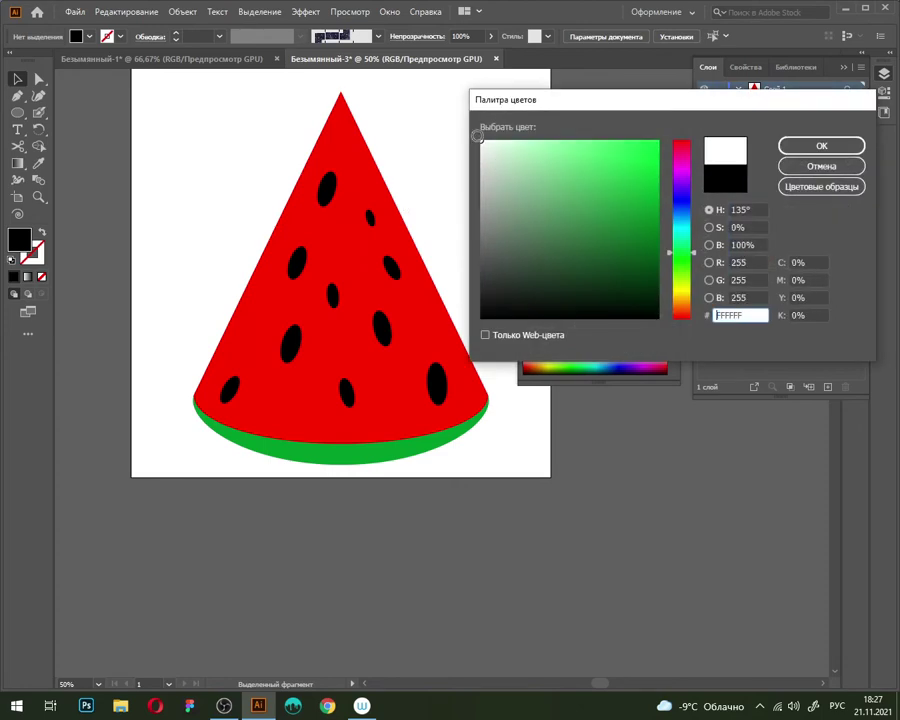
Confirm white, FFFFFF, as the fill colour and undo a stray tiny ellipse path
click(792, 144)
scroll(286, 220, up, 2)
key(l)
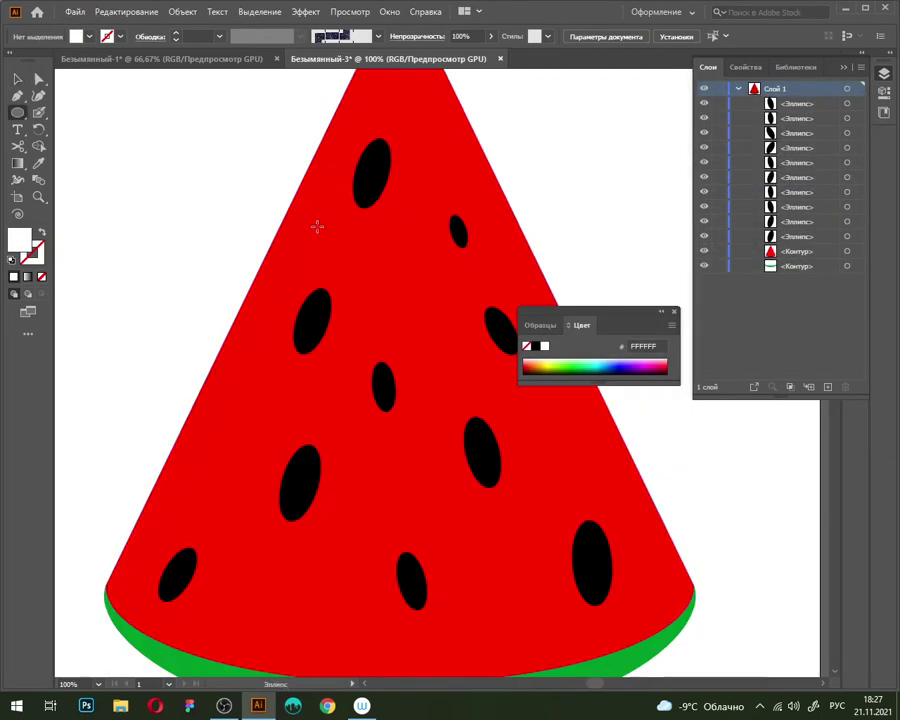
scroll(330, 234, up, 1)
mouse_move(356, 244)
mouse_down()
mouse_move(366, 254)
mouse_move(358, 282)
mouse_up()
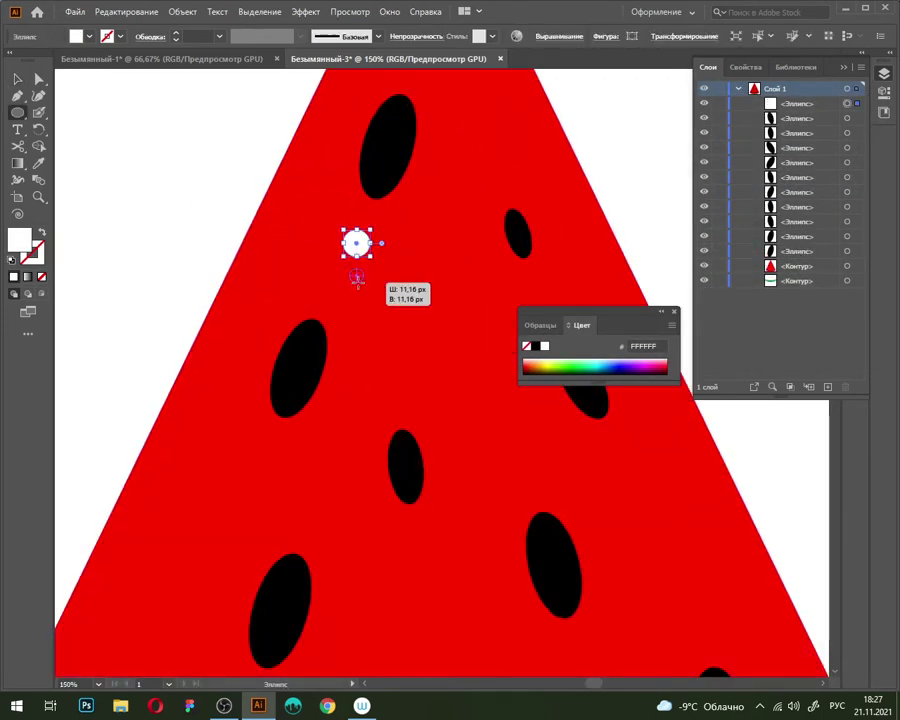
key(v)
key(ctrl+z)
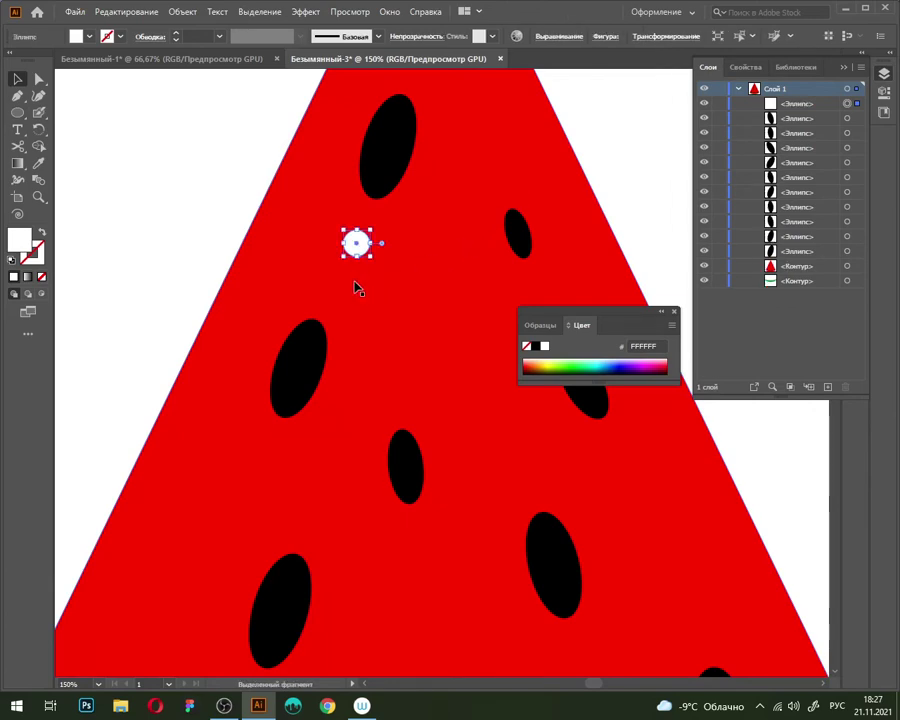
Try a small white circle near the slice top, then delete it
click(356, 288)
key(l)
click(357, 243)
text(н)
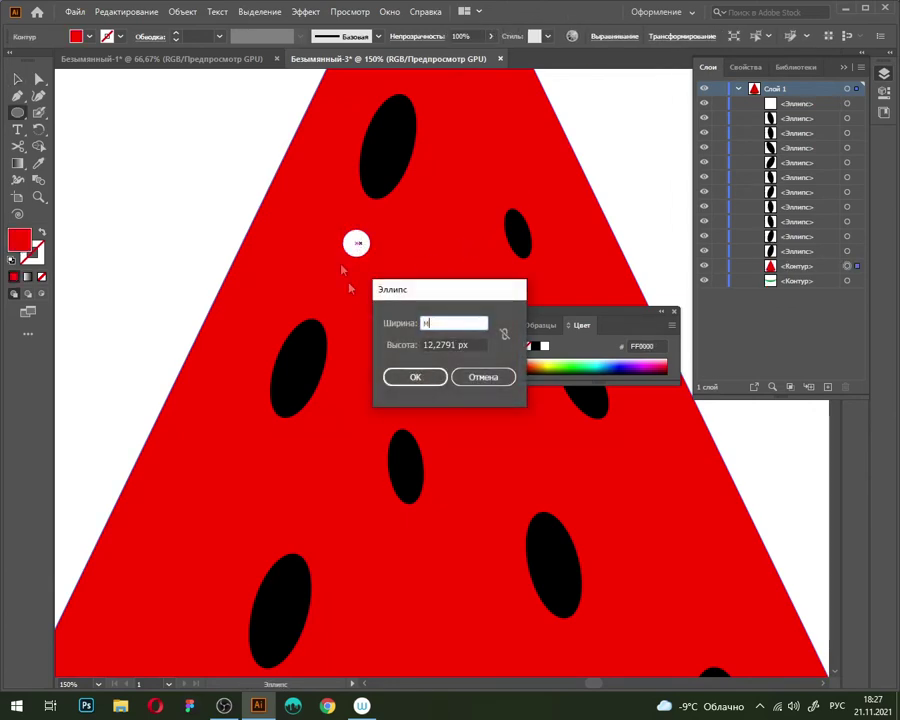
click(483, 377)
key(v)
click(356, 249)
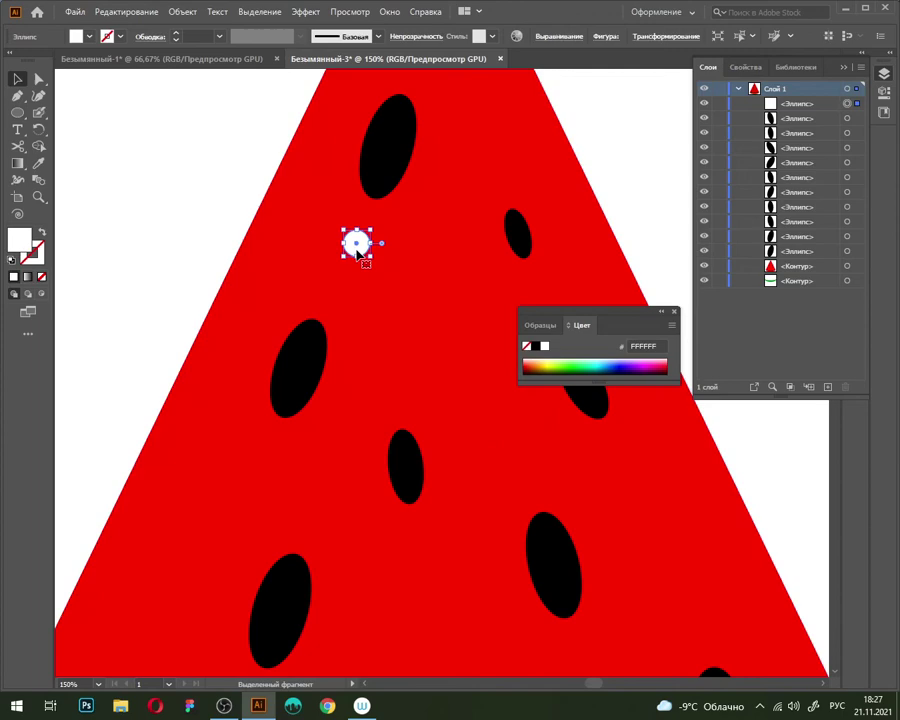
key(Delete)
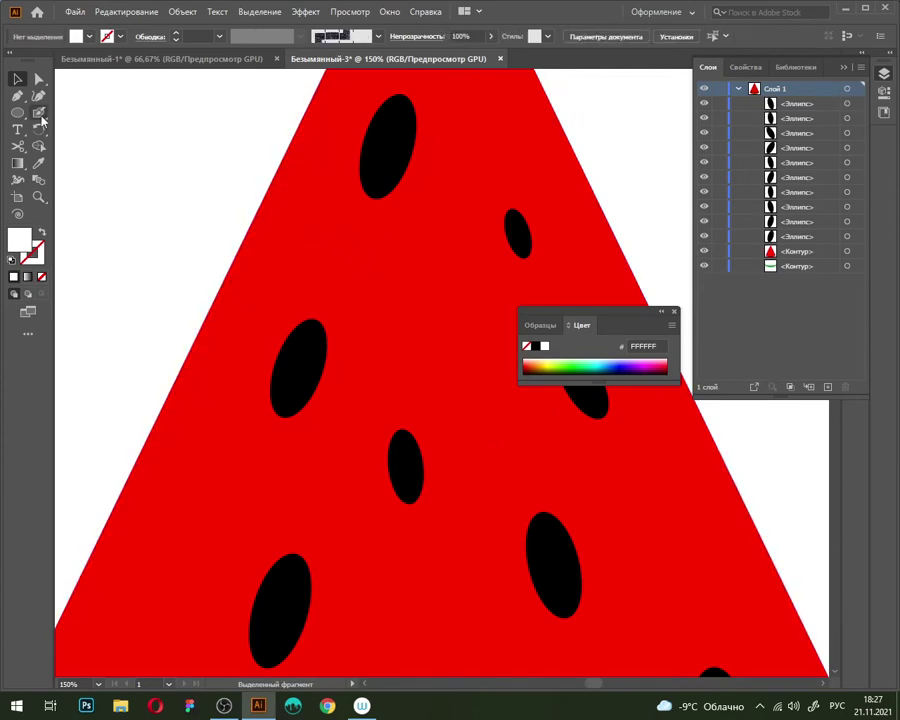
right_click(38, 114)
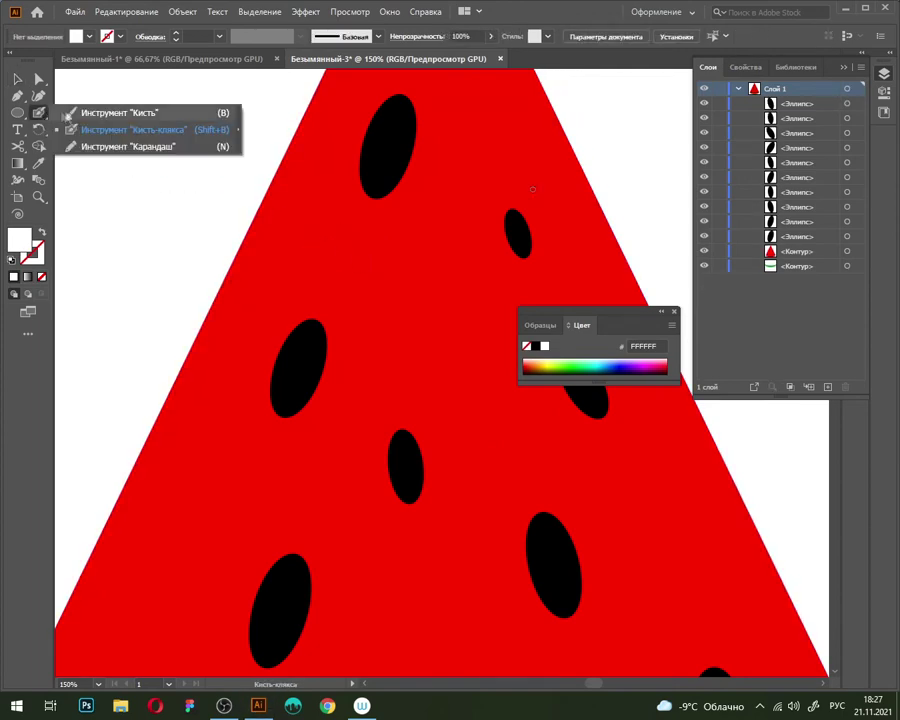
Paint small white dots on the middle flesh with the Blob Brush, undoing misplaced ones
click(125, 134)
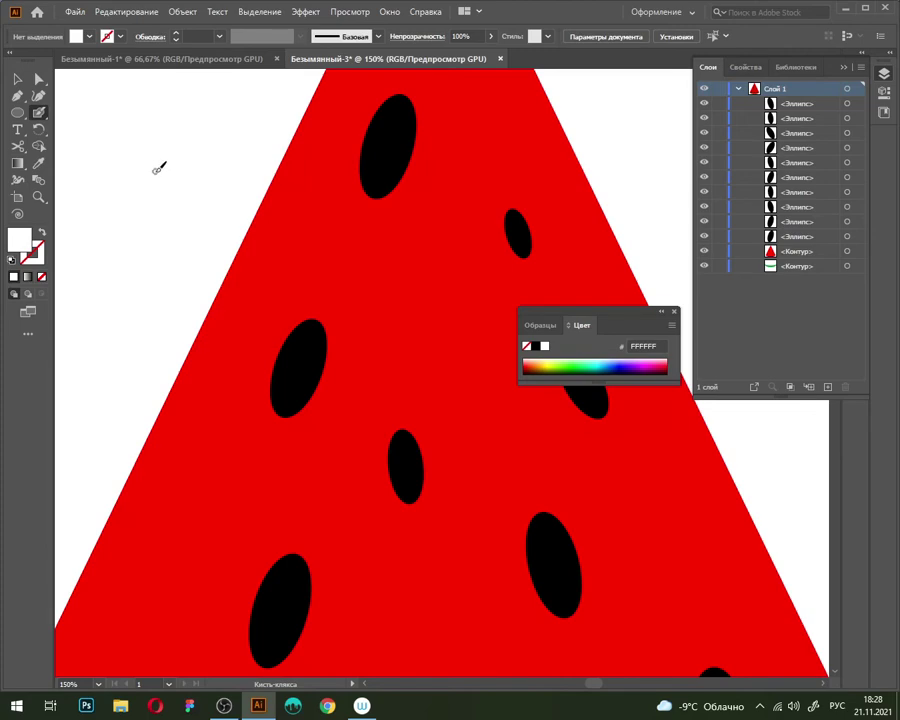
scroll(268, 257, down, 1)
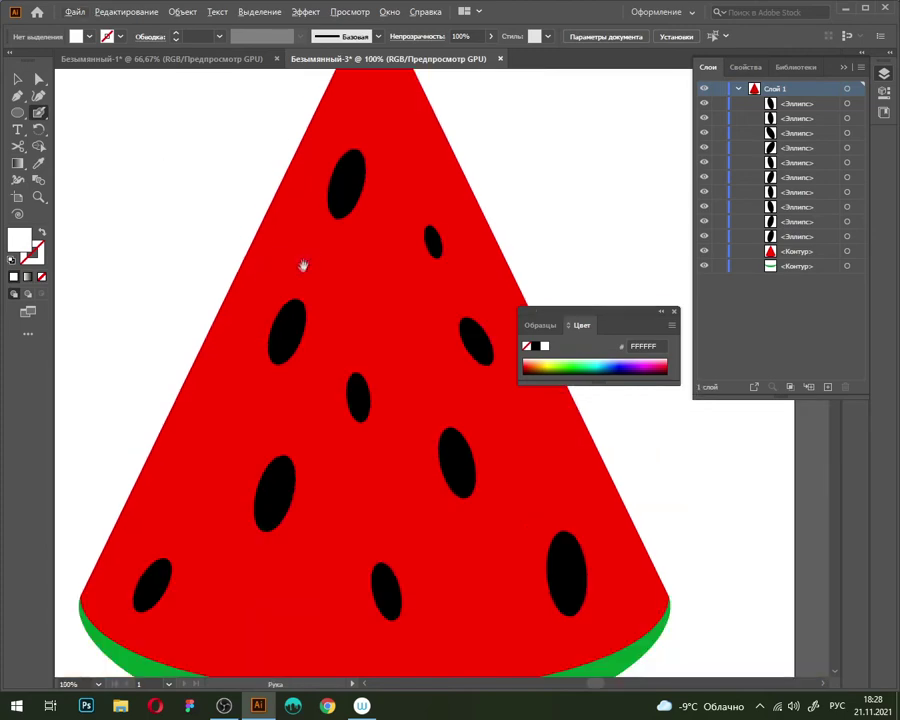
drag(310, 258, 288, 293)
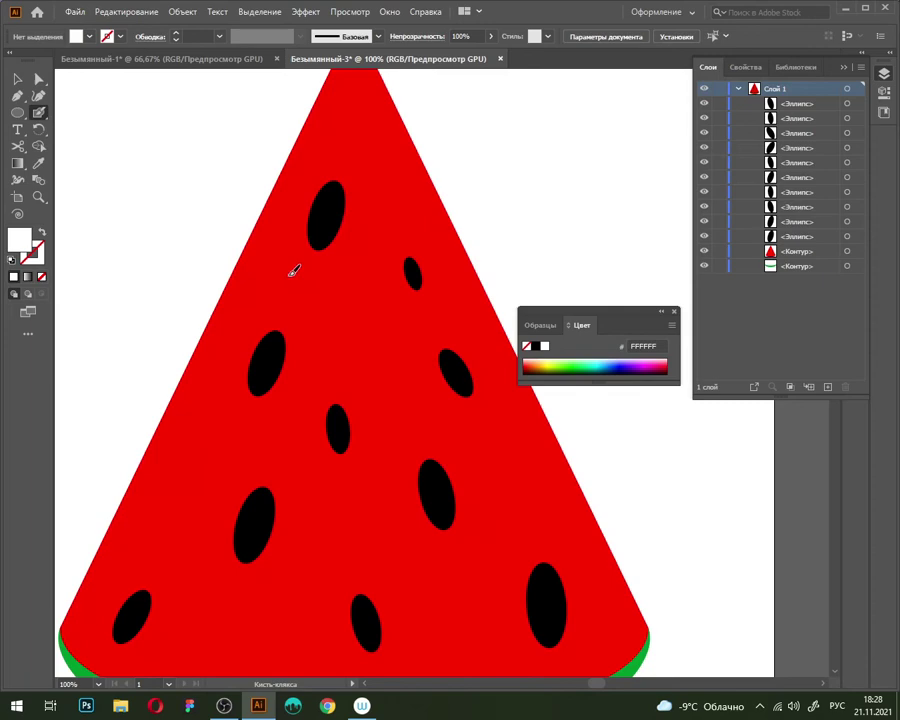
click(286, 273)
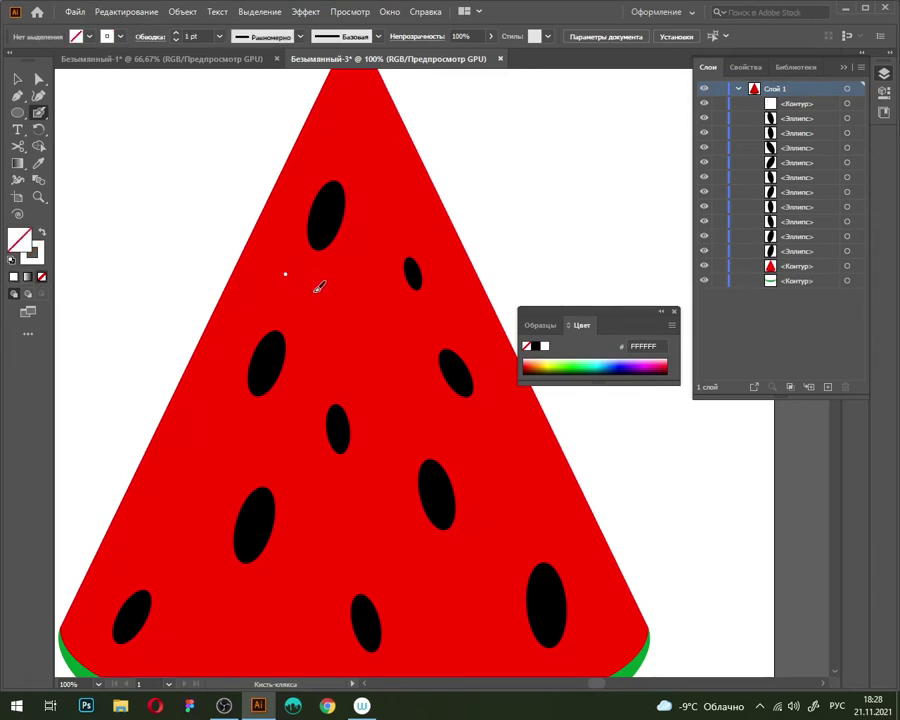
key(ctrl+z)
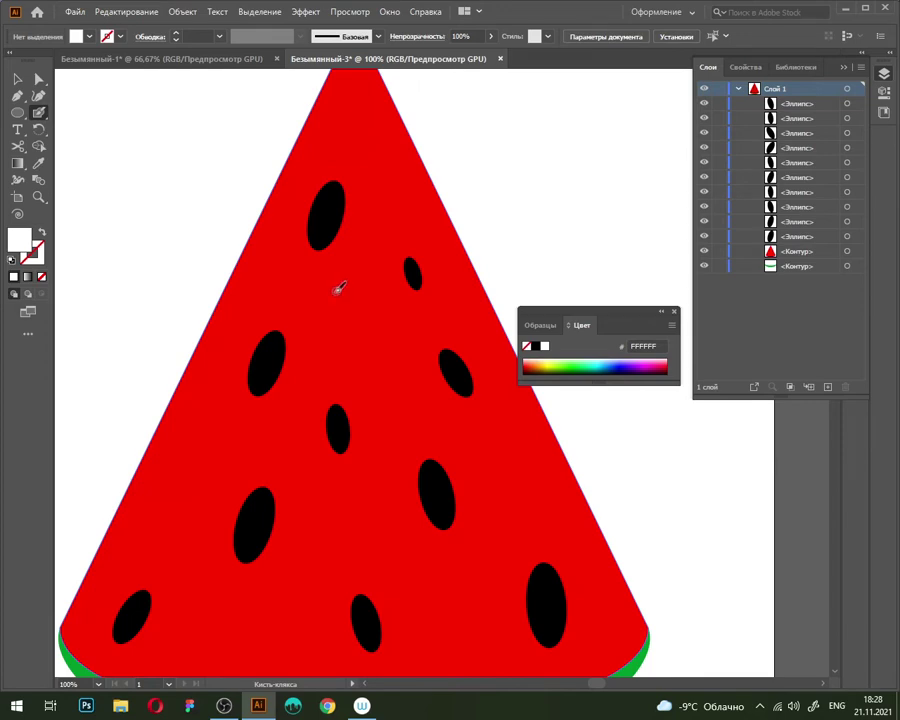
click(296, 287)
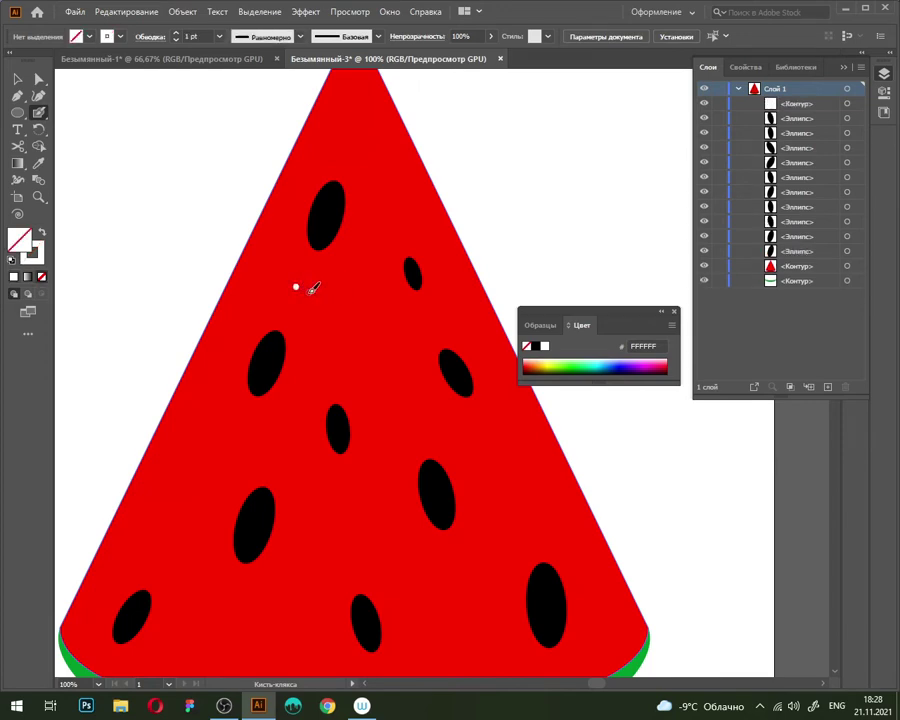
click(304, 299)
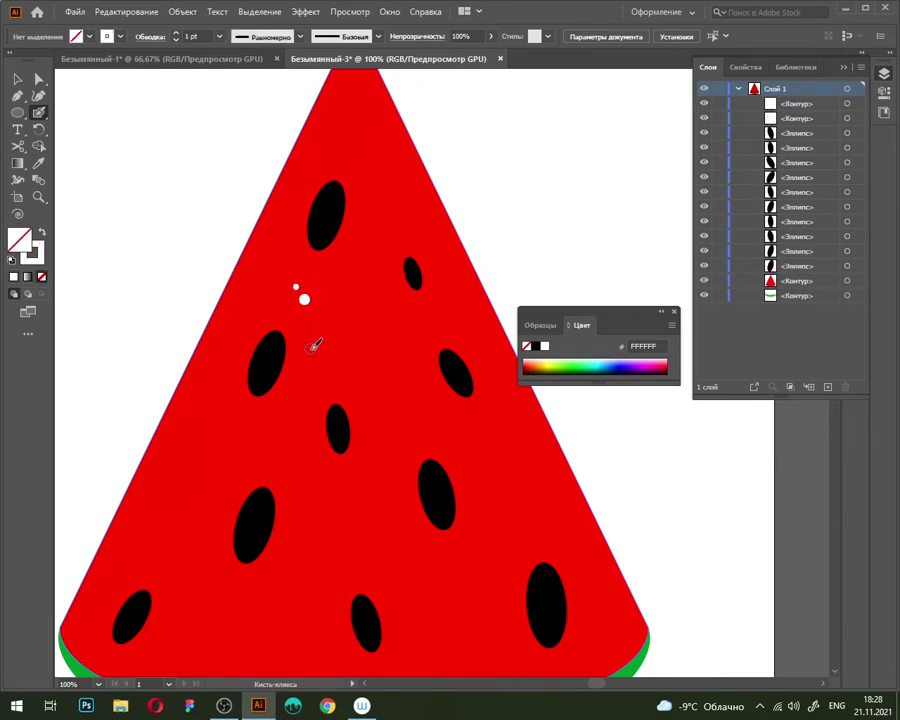
key(ctrl+z)
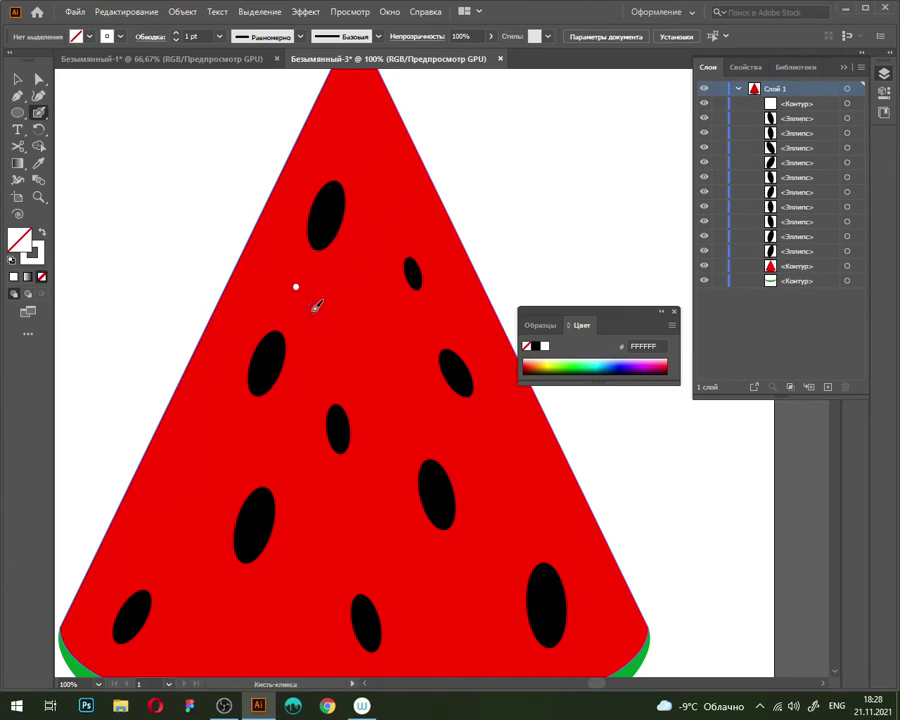
click(298, 306)
Add more white dots near the apex, on the lower-left flesh and on the right side
scroll(344, 320, up, 2)
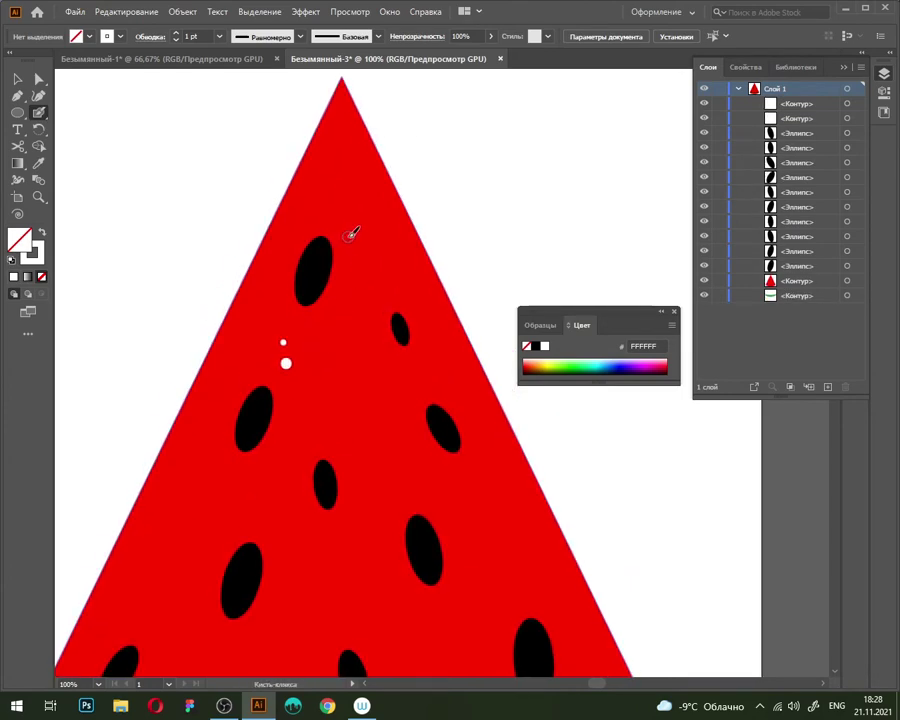
click(347, 203)
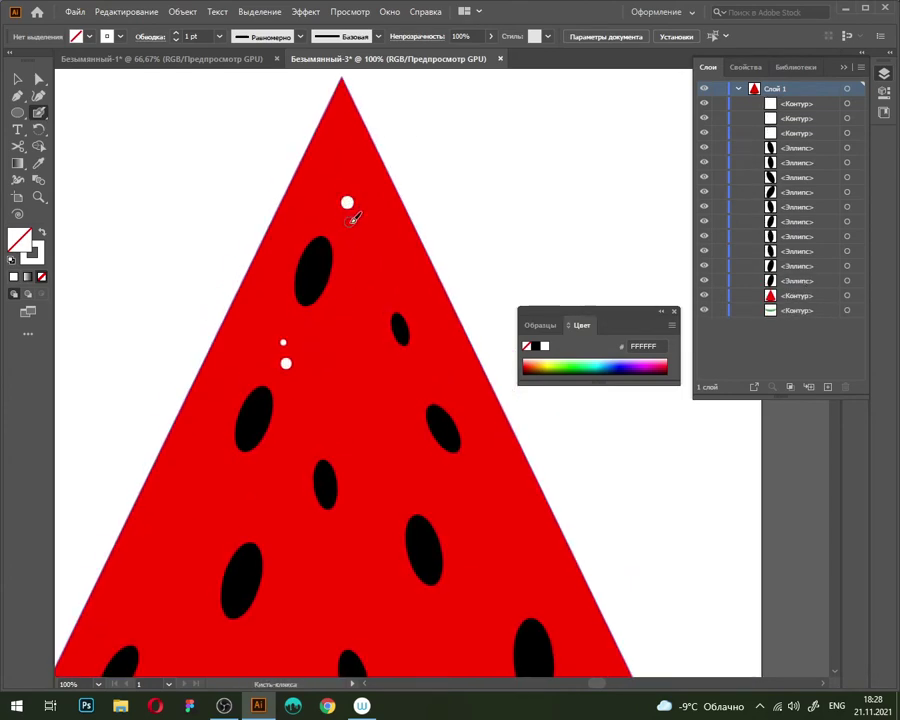
click(351, 221)
click(336, 176)
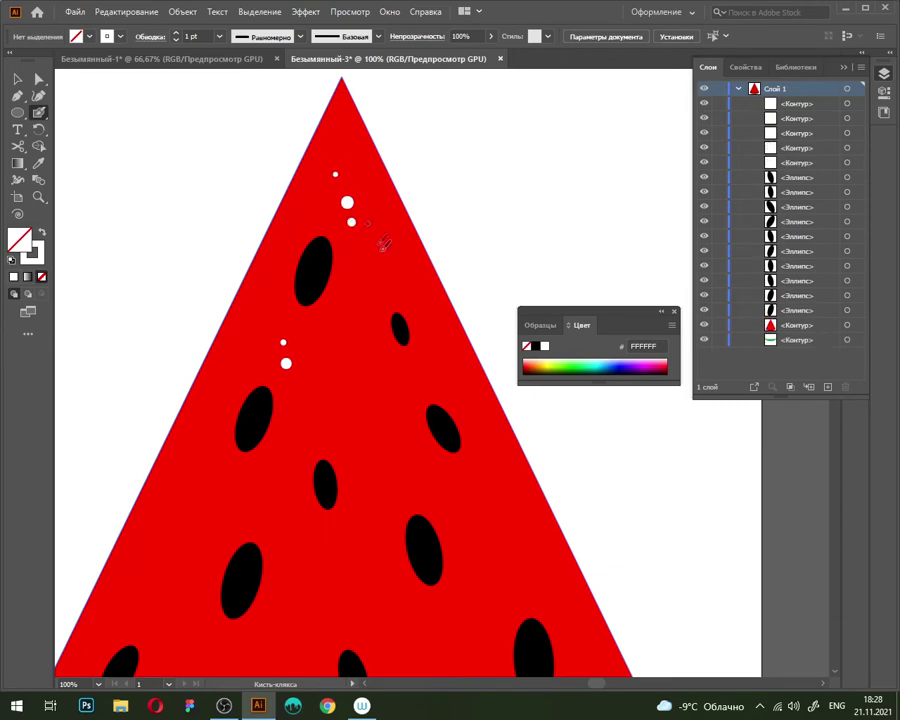
scroll(365, 340, down, 3)
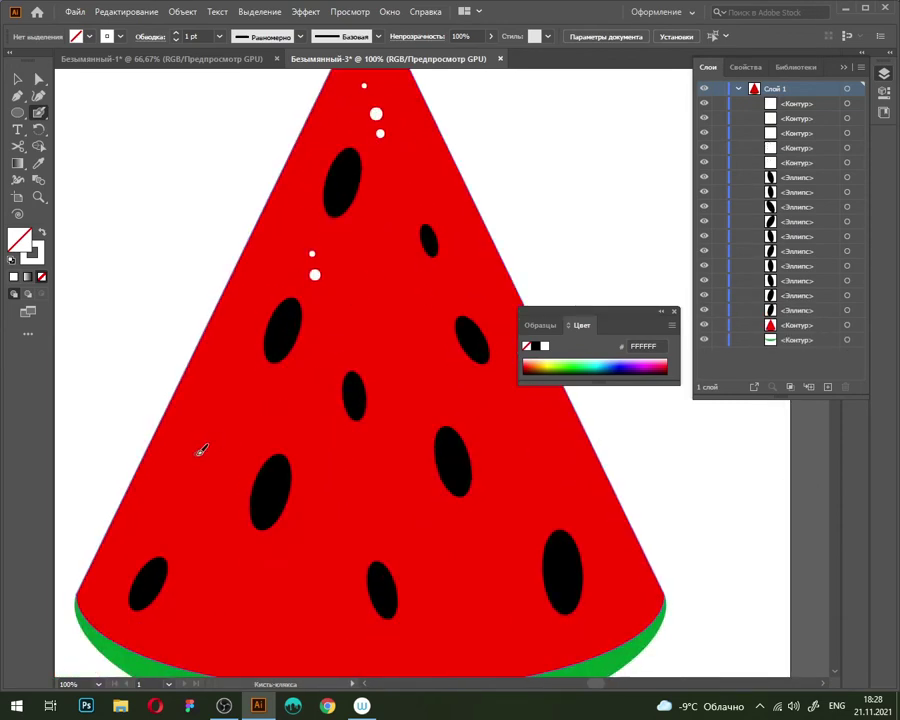
click(189, 475)
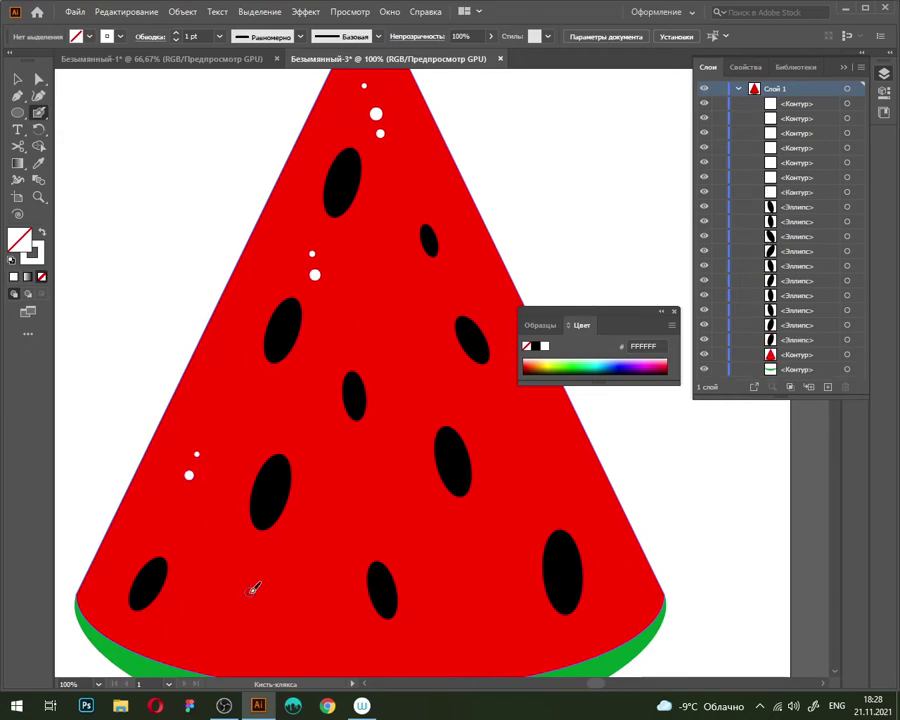
click(247, 599)
click(262, 638)
click(275, 572)
click(429, 386)
click(460, 399)
key(ctrl+Tab)
key(ctrl+Tab)
click(542, 497)
scroll(365, 300, up, 3)
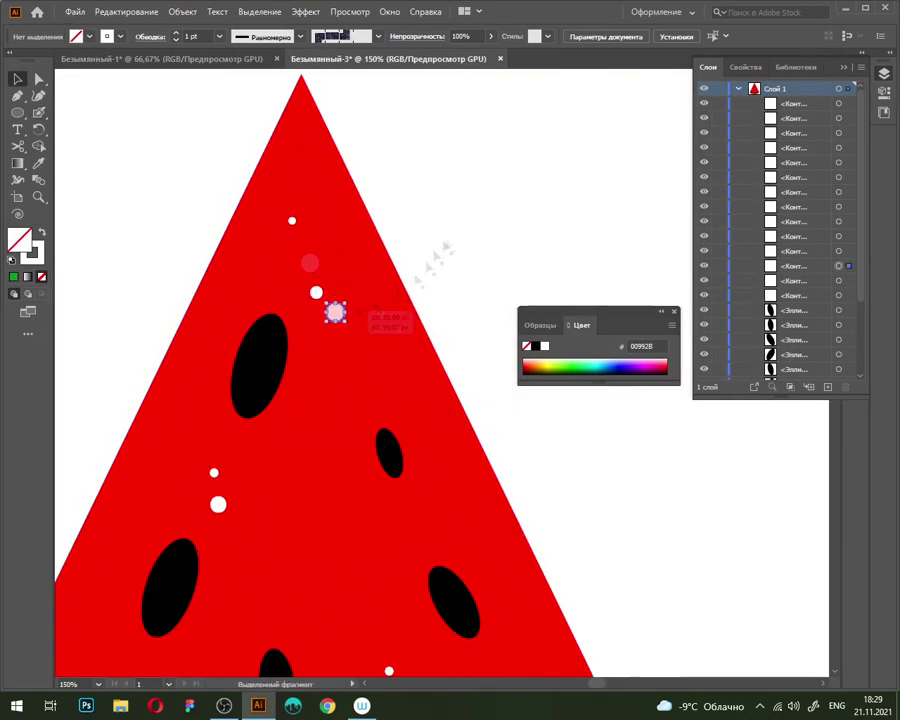
Compare with the reference slice, then set no fill and a white stroke in Безымянный-3
key(ctrl+minus)
key(ctrl+minus)
key(ctrl+minus)
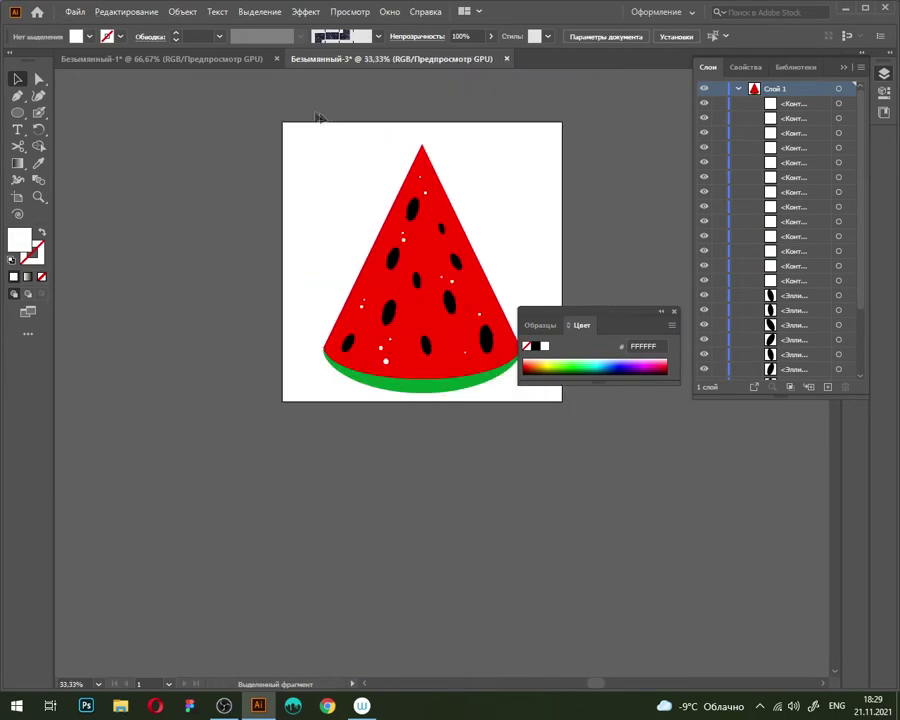
click(217, 60)
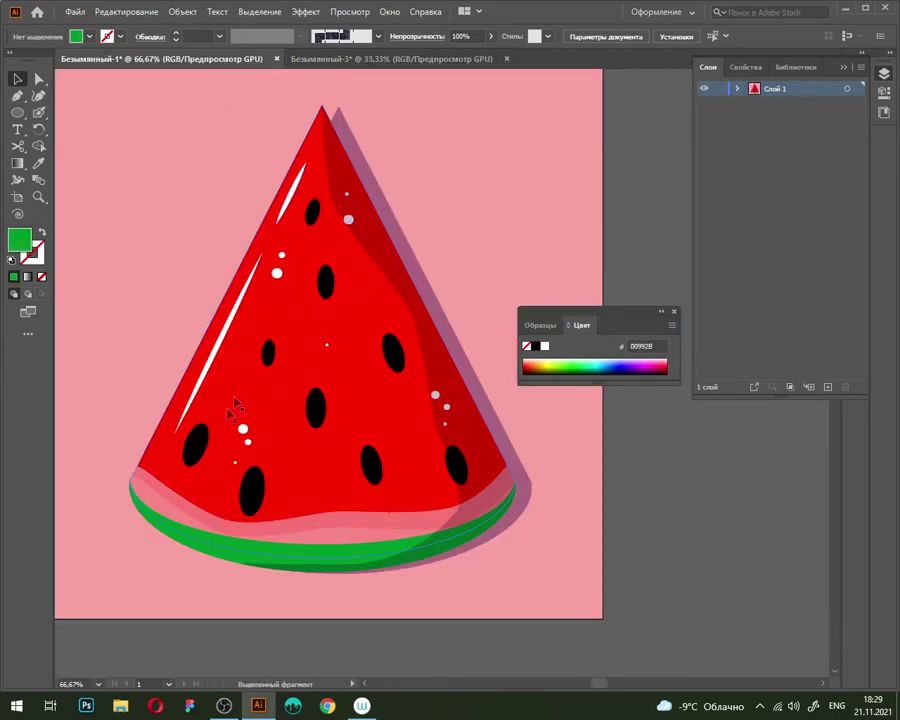
click(350, 58)
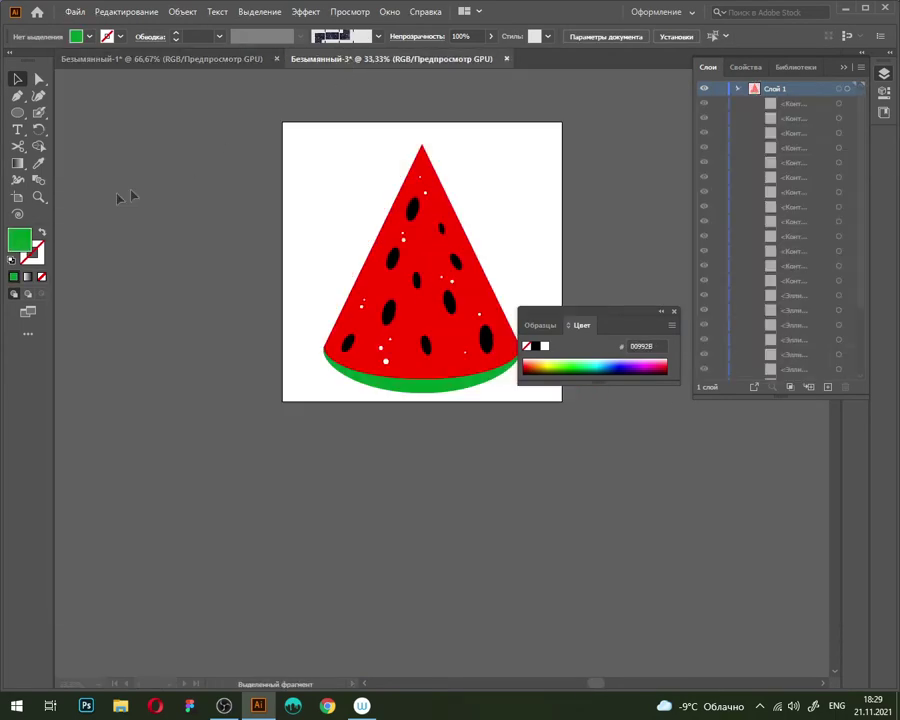
click(42, 234)
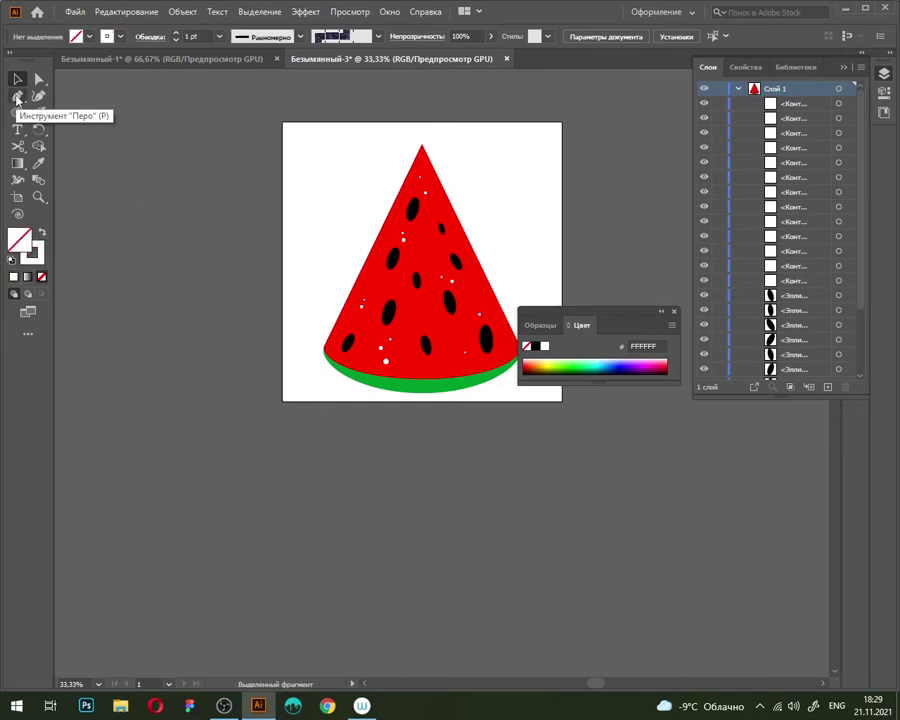
Draw a straight white Pen line along the slice's left edge from the apex down
key(p)
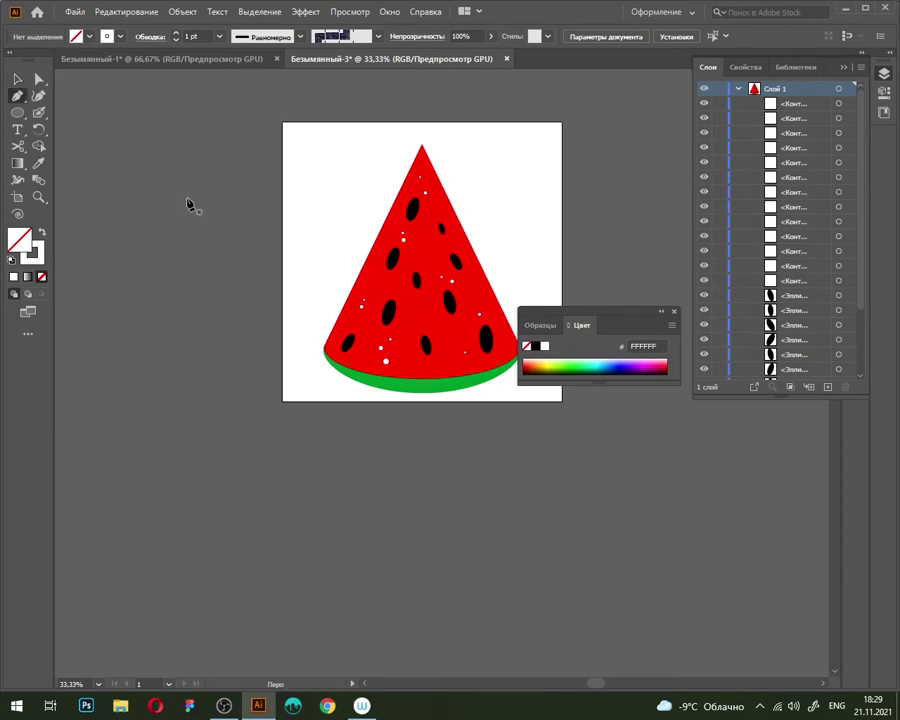
scroll(406, 203, up, 2)
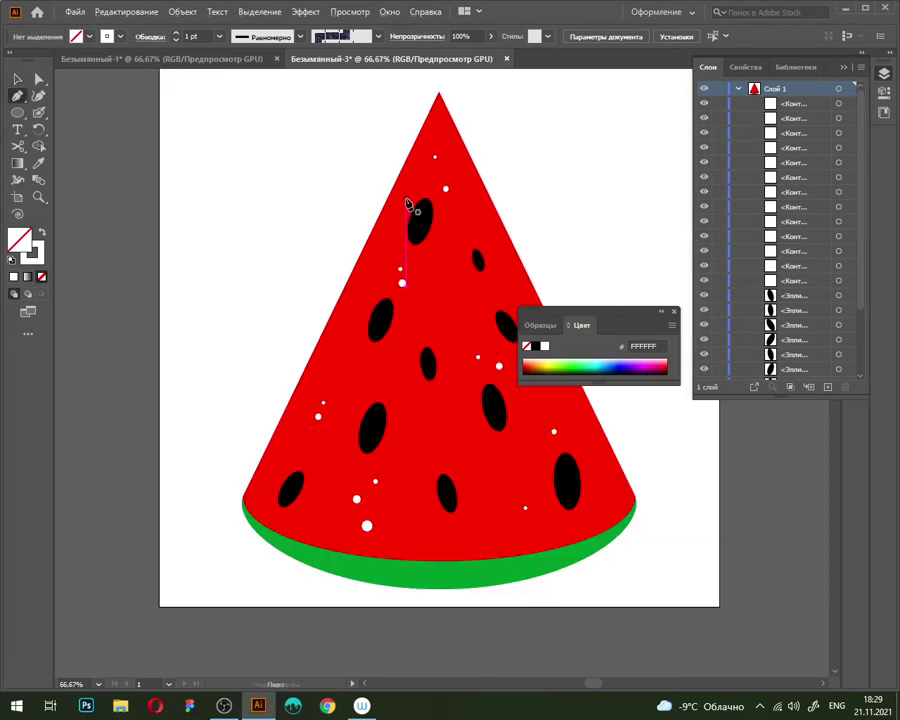
click(427, 140)
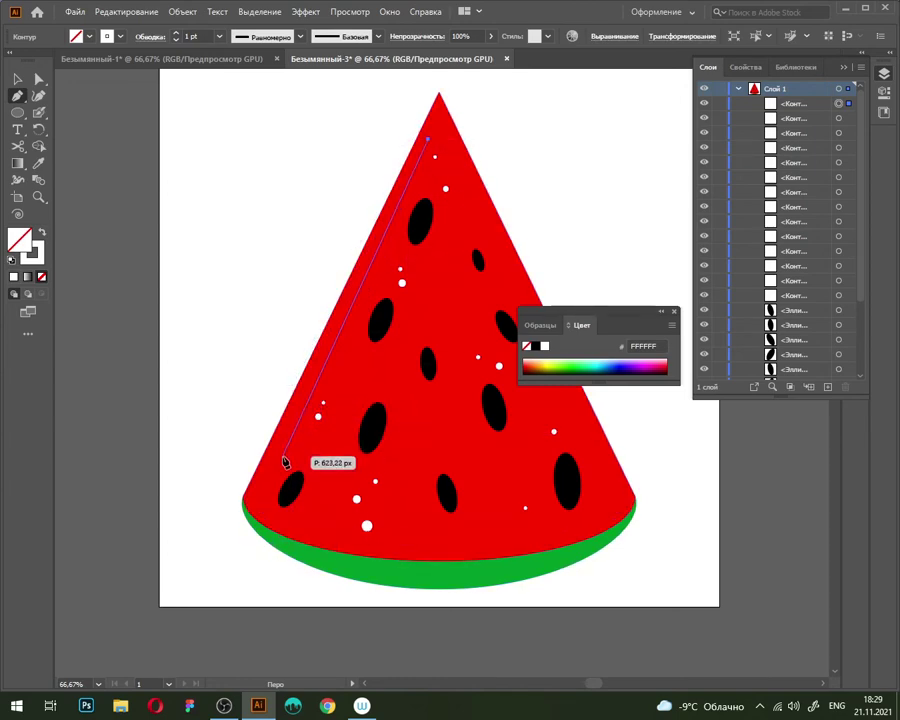
click(284, 461)
key(v)
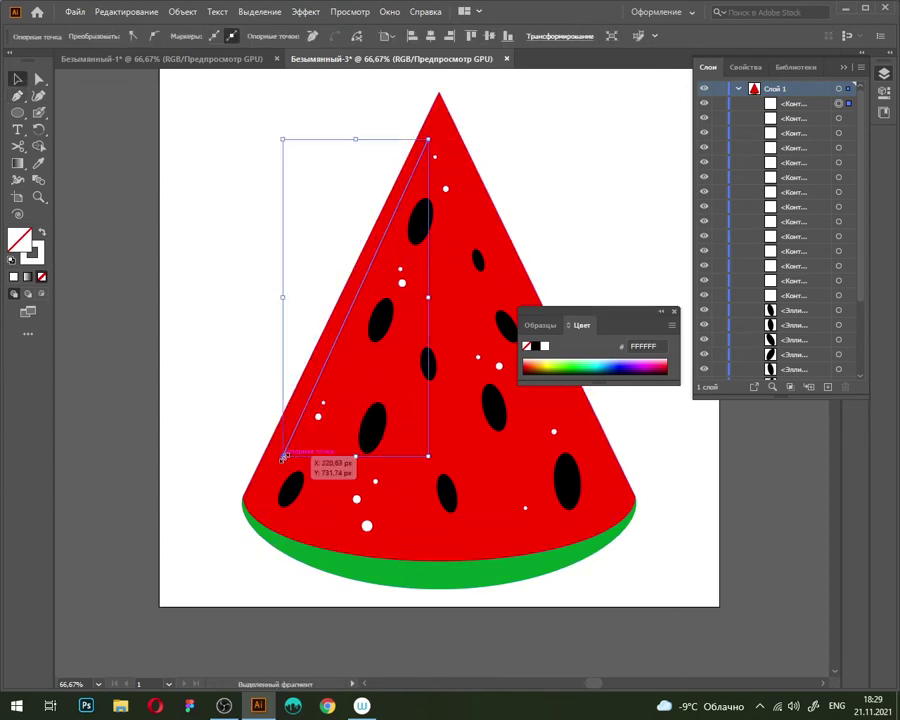
click(205, 152)
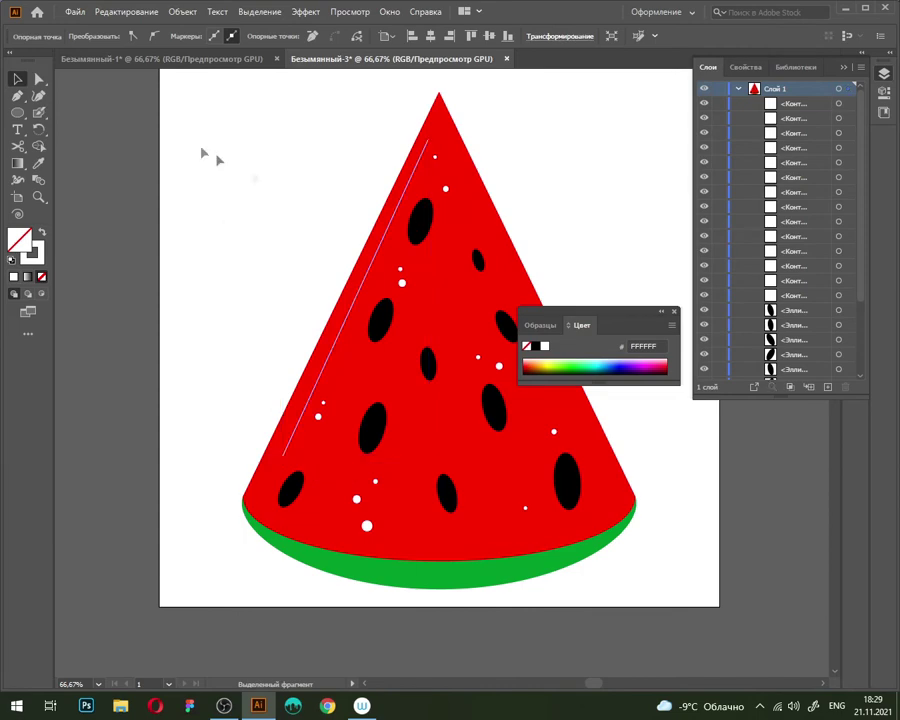
click(368, 283)
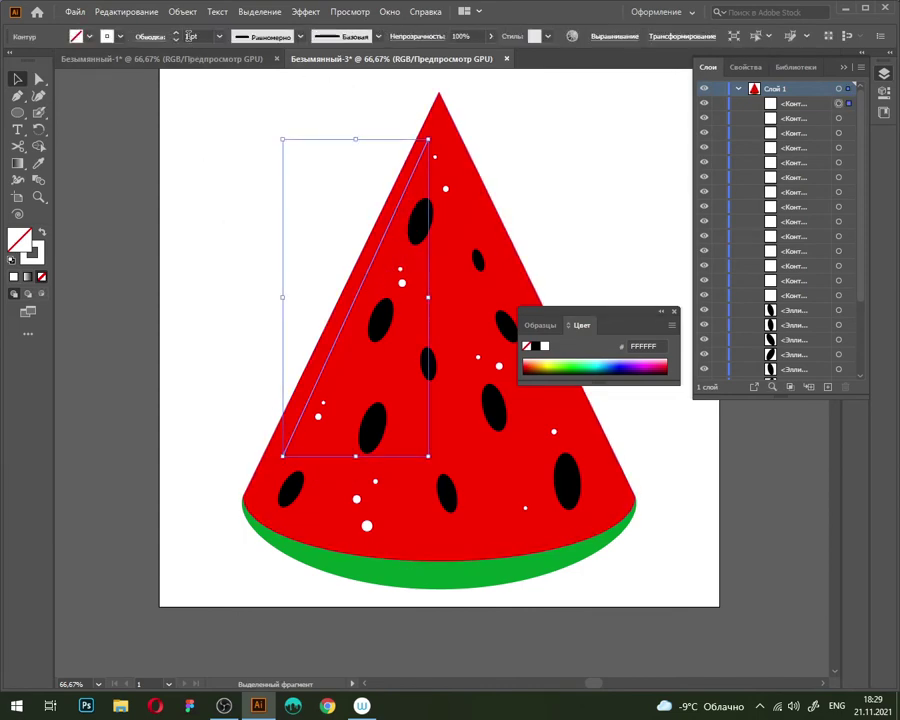
Set the highlight line's stroke to 10 pt, keeping an even width profile
click(176, 32)
click(176, 32)
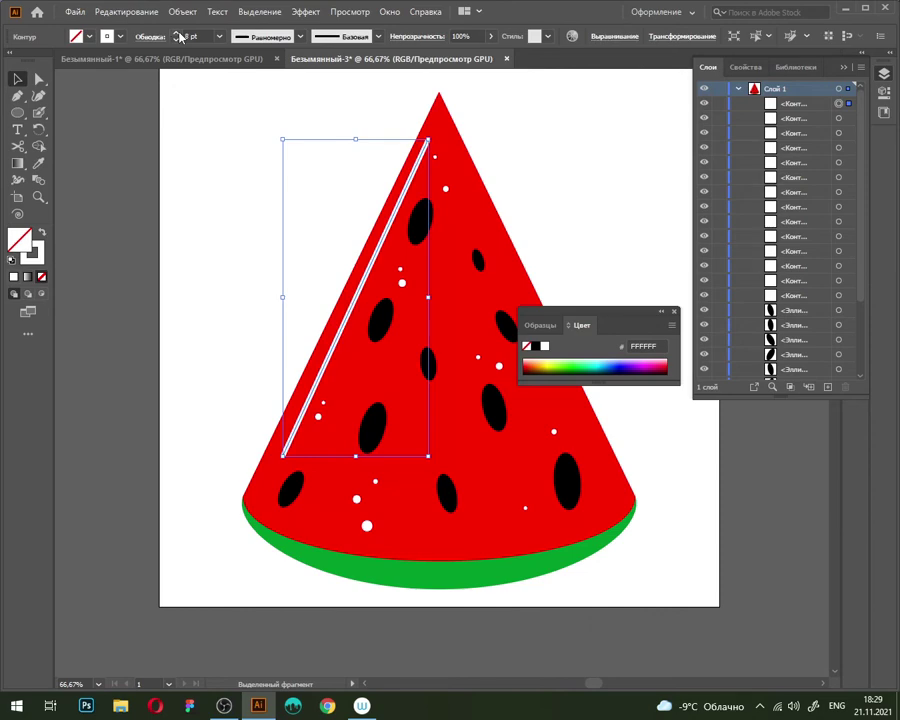
click(177, 39)
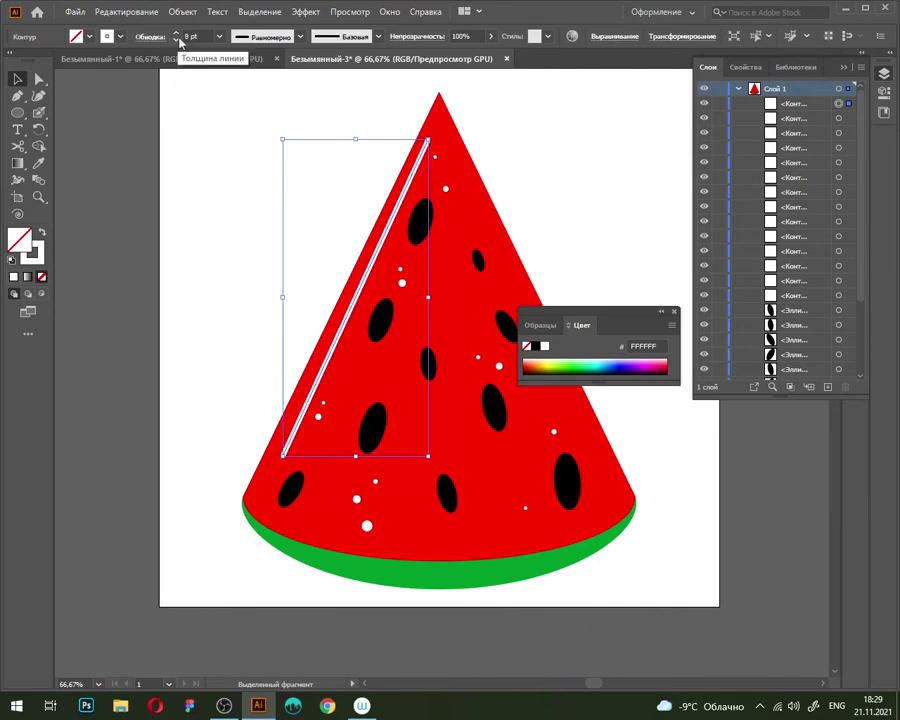
click(176, 32)
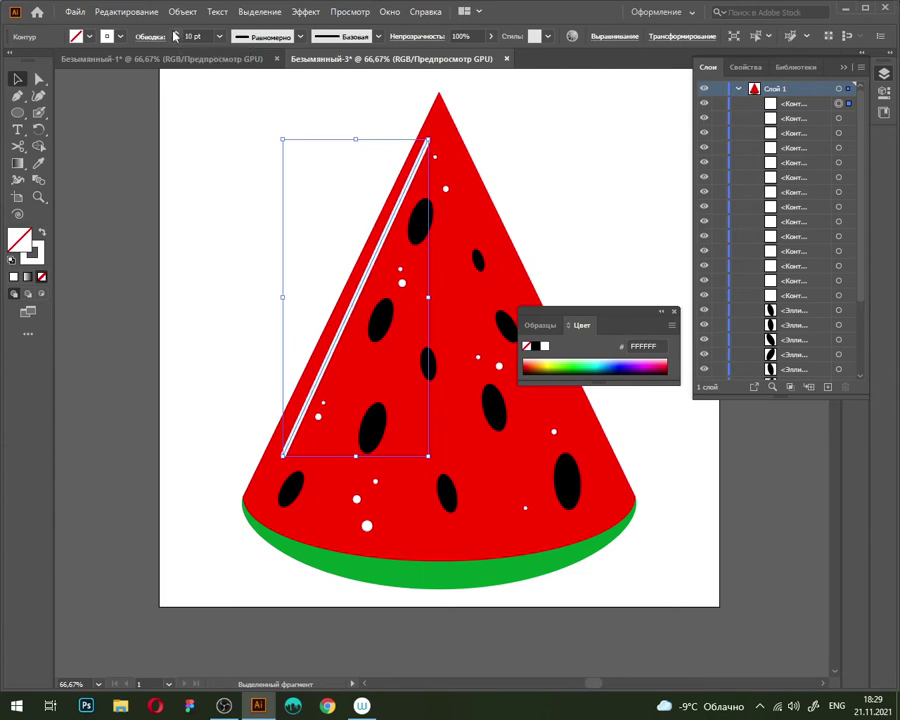
click(298, 37)
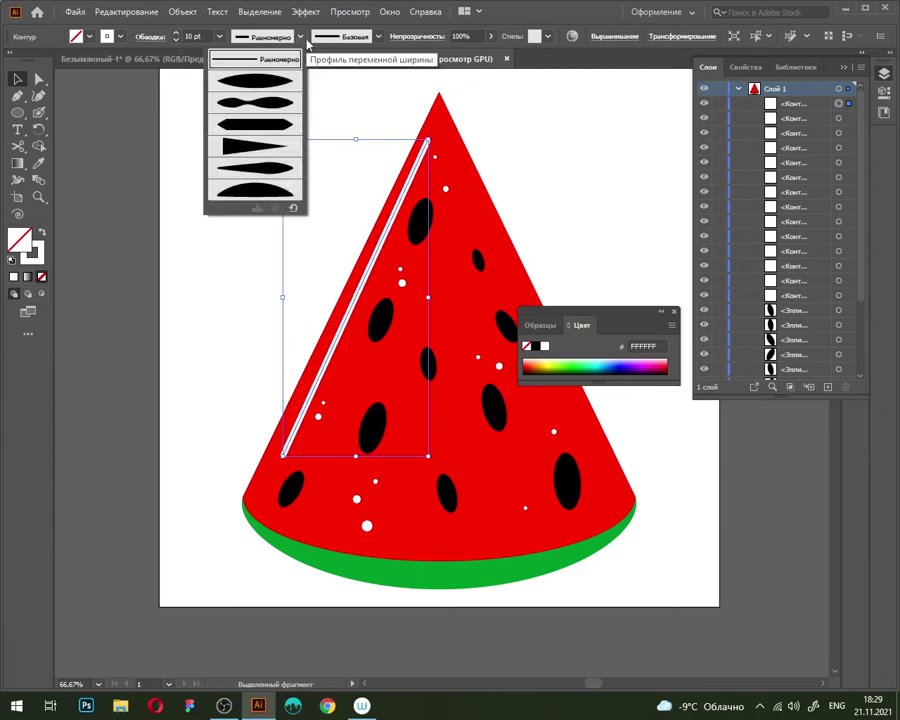
click(250, 83)
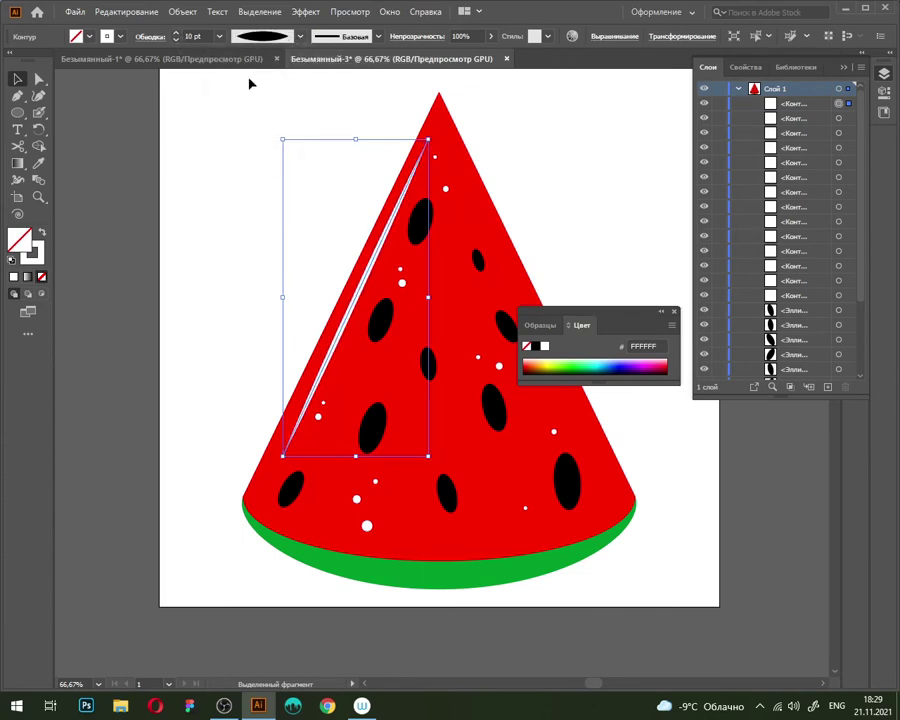
key(ctrl+z)
Cut the line twice with Scissors and remove the middle piece, then view the reference
key(c)
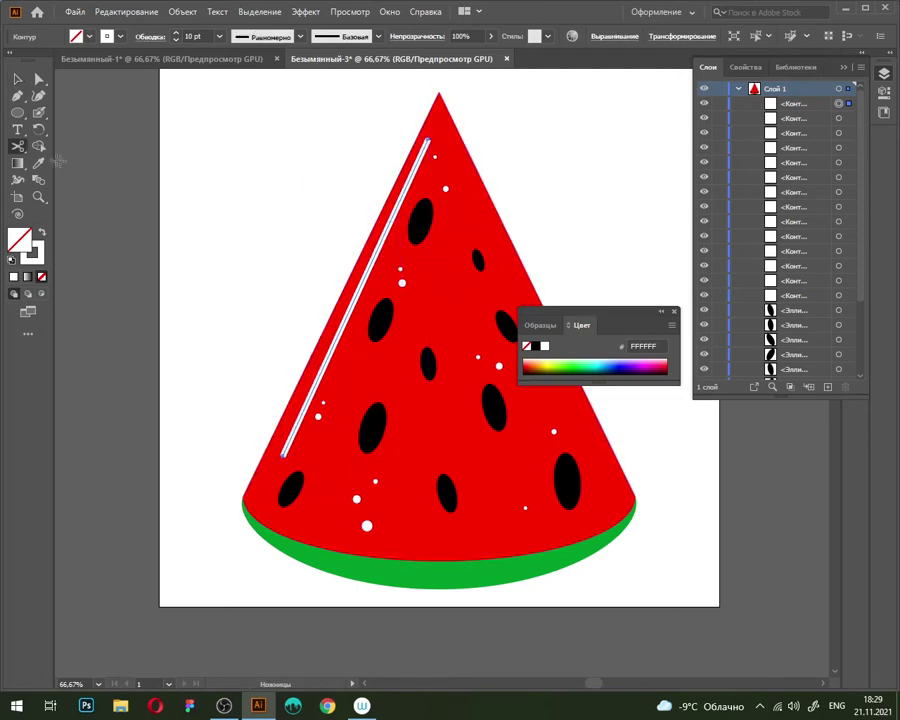
click(401, 197)
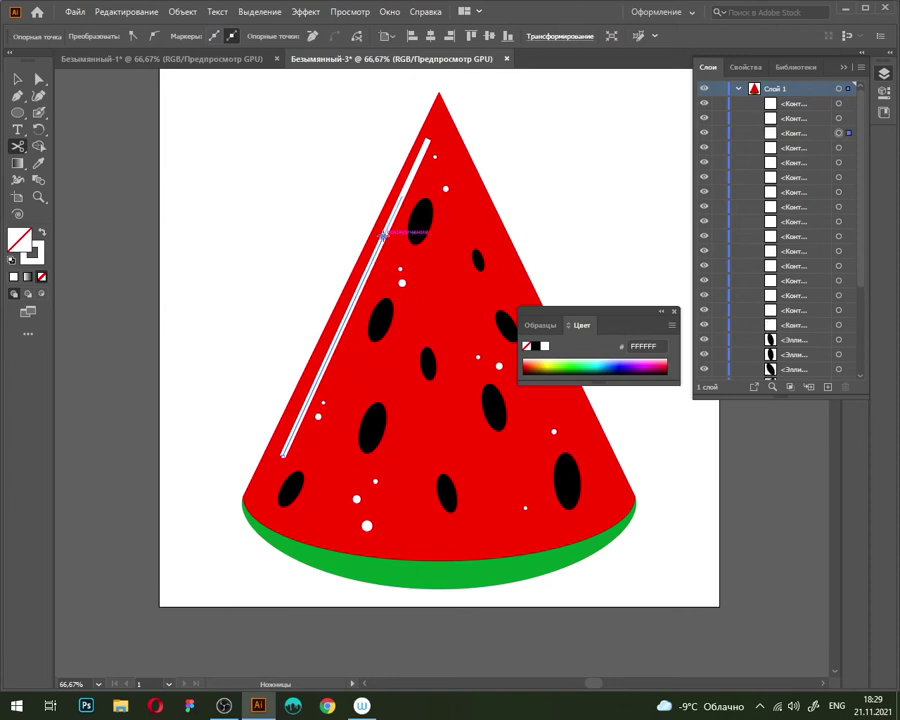
click(386, 232)
key(v)
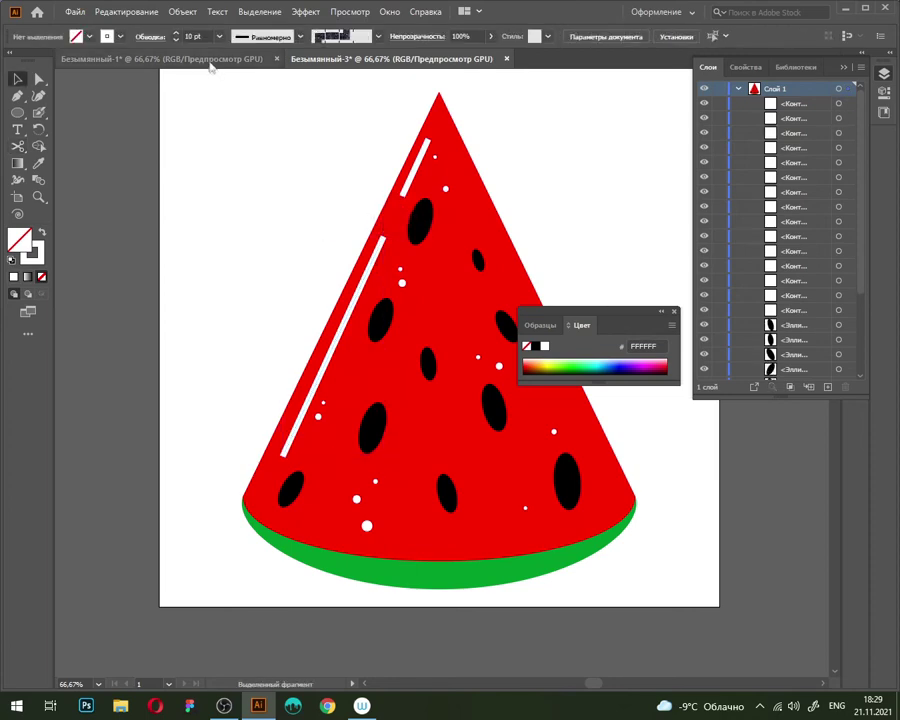
click(190, 58)
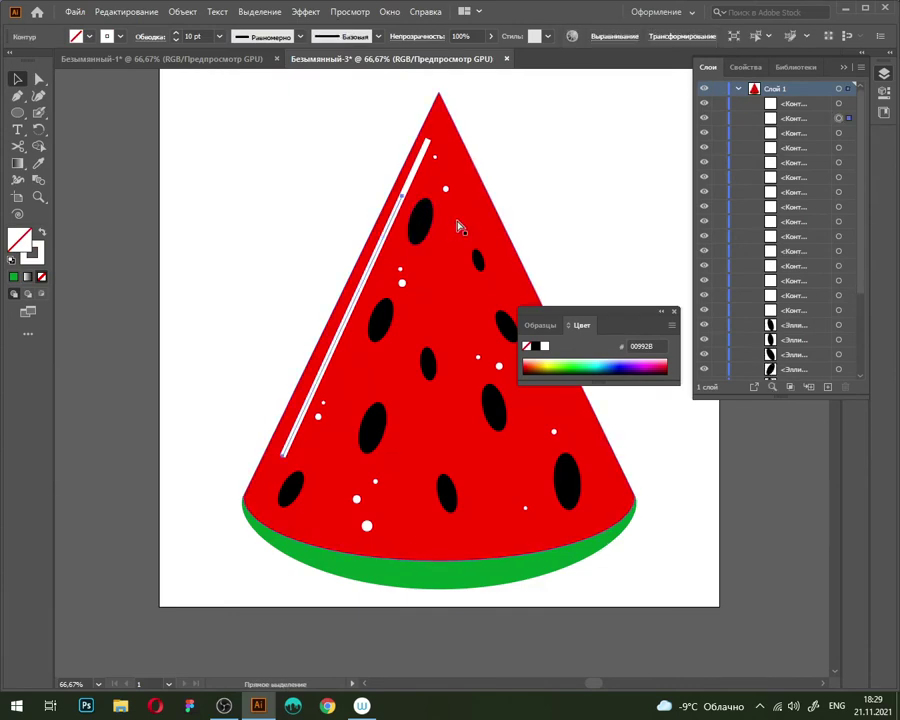
Cut off the stripe's top end, delete the short piece, and apply a lens width profile
click(382, 240)
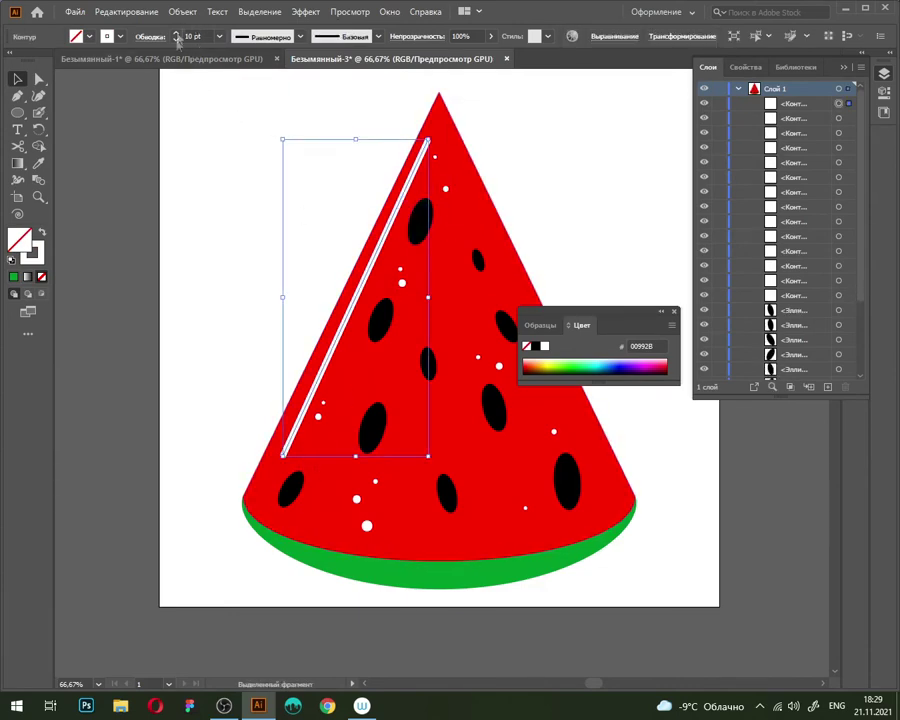
key(c)
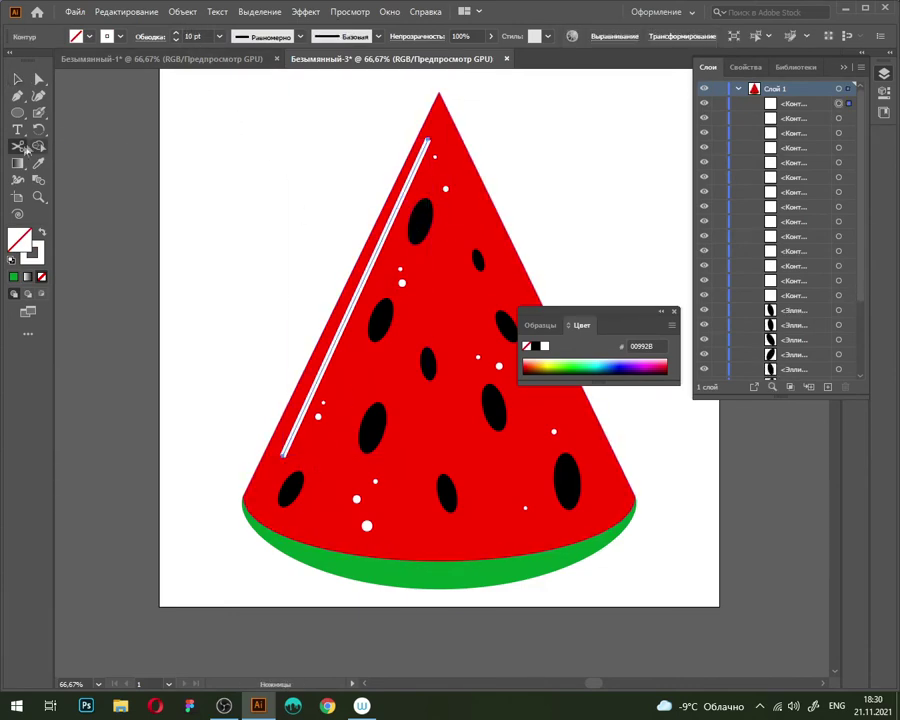
click(408, 183)
key(v)
click(403, 200)
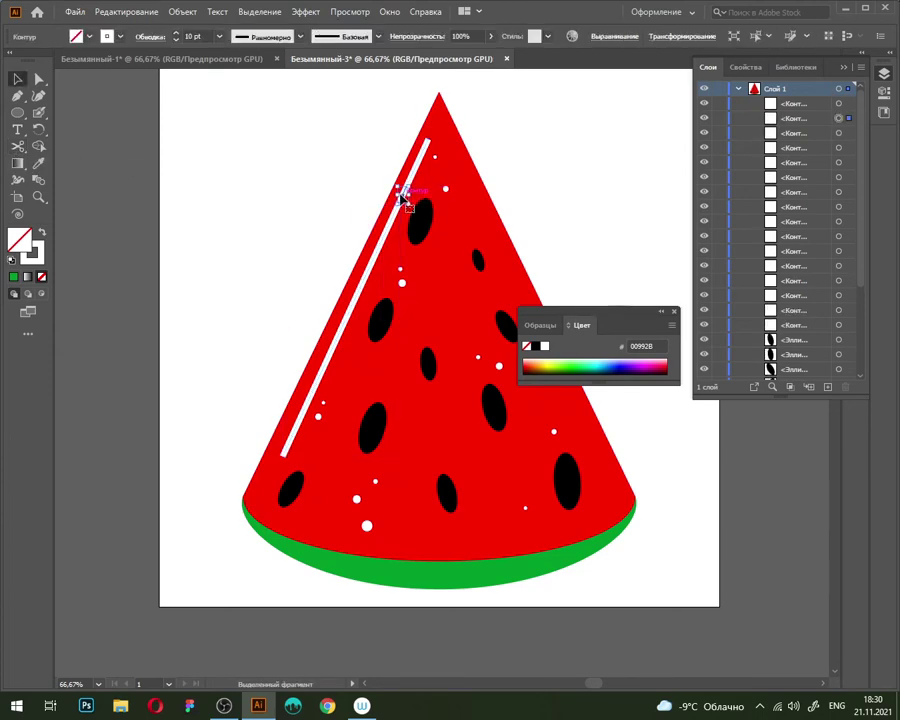
key(Delete)
click(406, 141)
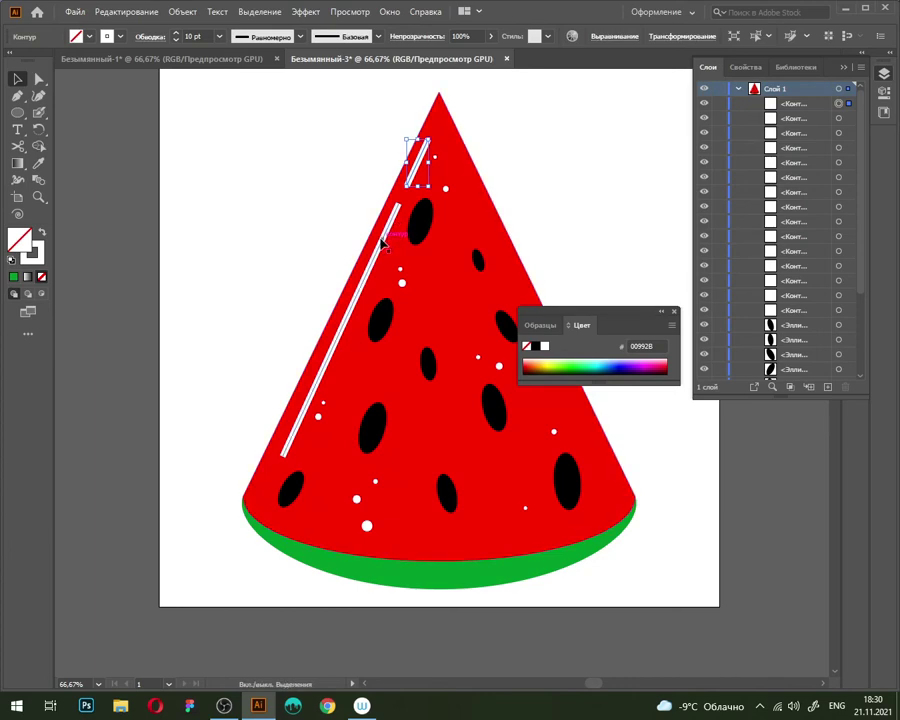
click(297, 36)
click(250, 88)
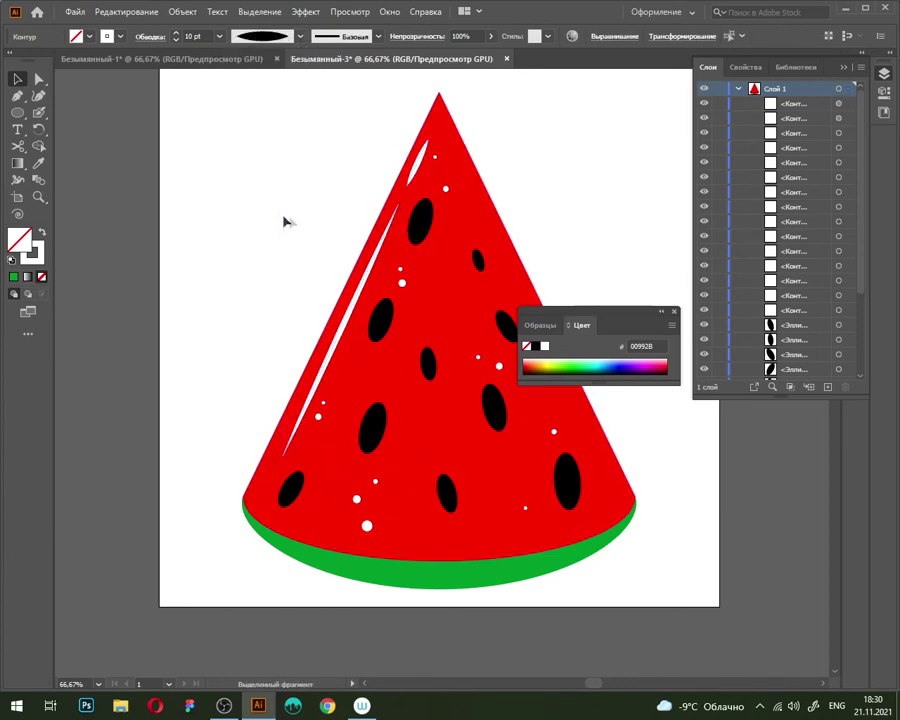
Undo the taper, then recut the stripe near the top and delete the piece between cuts
click(285, 220)
scroll(540, 175, down, 1)
drag(546, 168, 490, 154)
scroll(390, 155, up, 2)
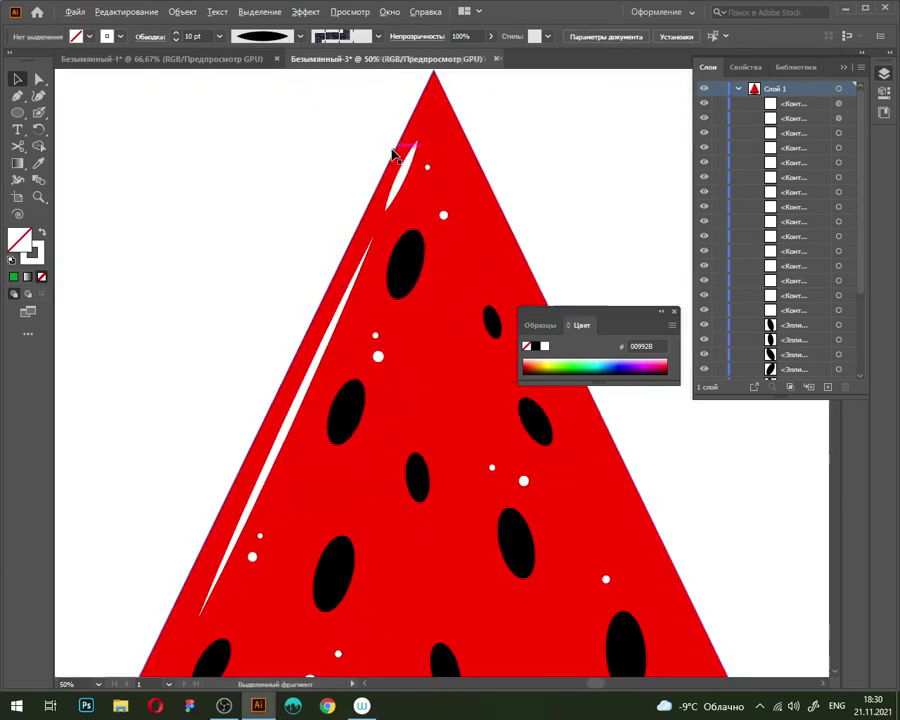
key(ctrl+z)
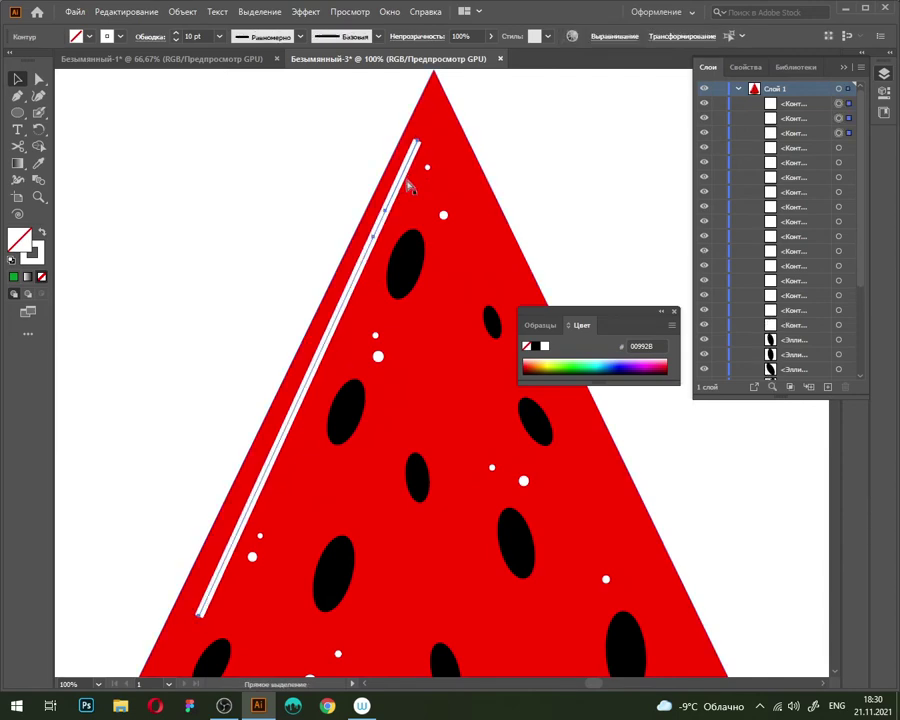
click(385, 215)
key(c)
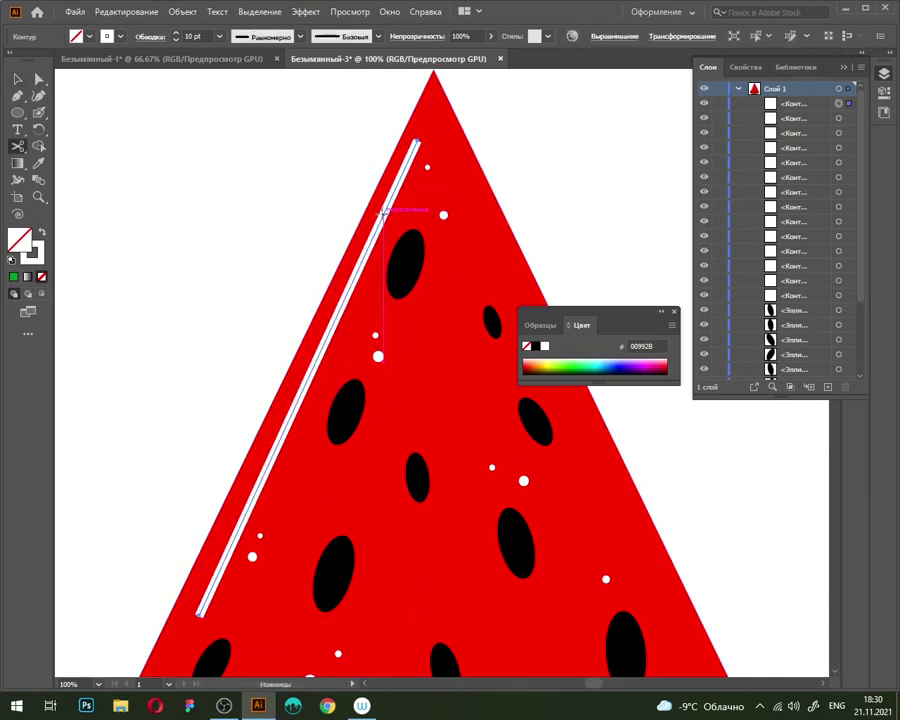
click(383, 212)
ctrl+click(378, 224)
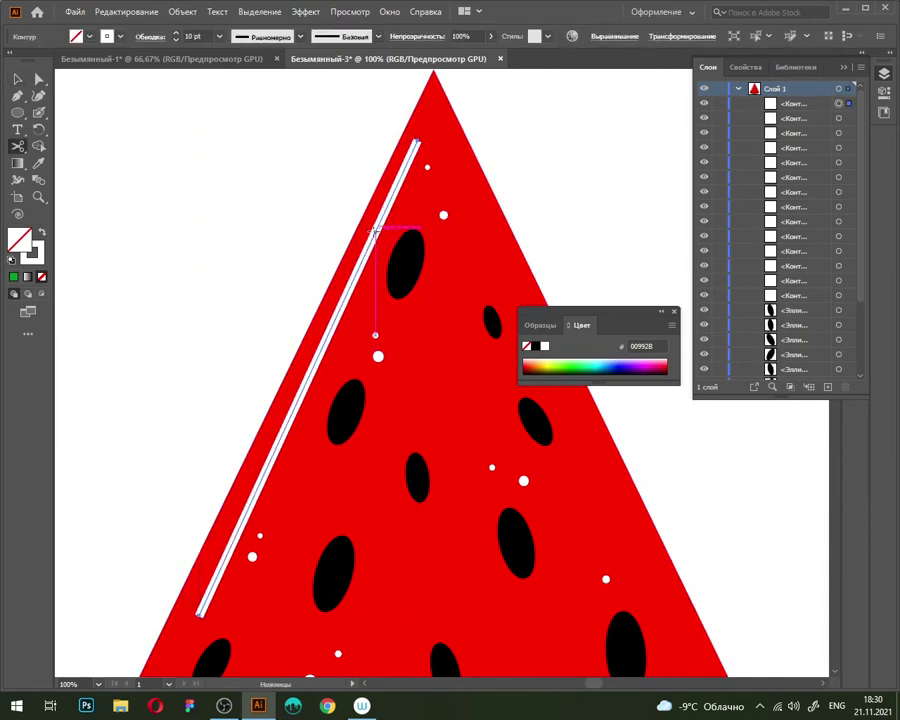
click(375, 231)
click(356, 270)
key(v)
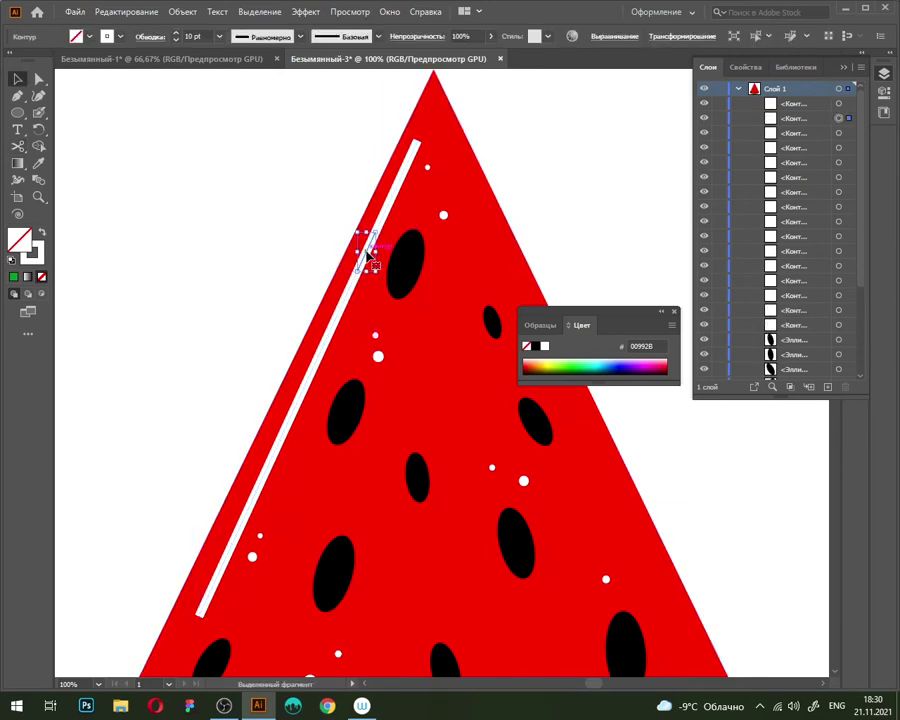
click(366, 250)
key(Delete)
Apply the tapered lens width profile to both the upper and lower stripe pieces
click(380, 222)
shift+click(339, 308)
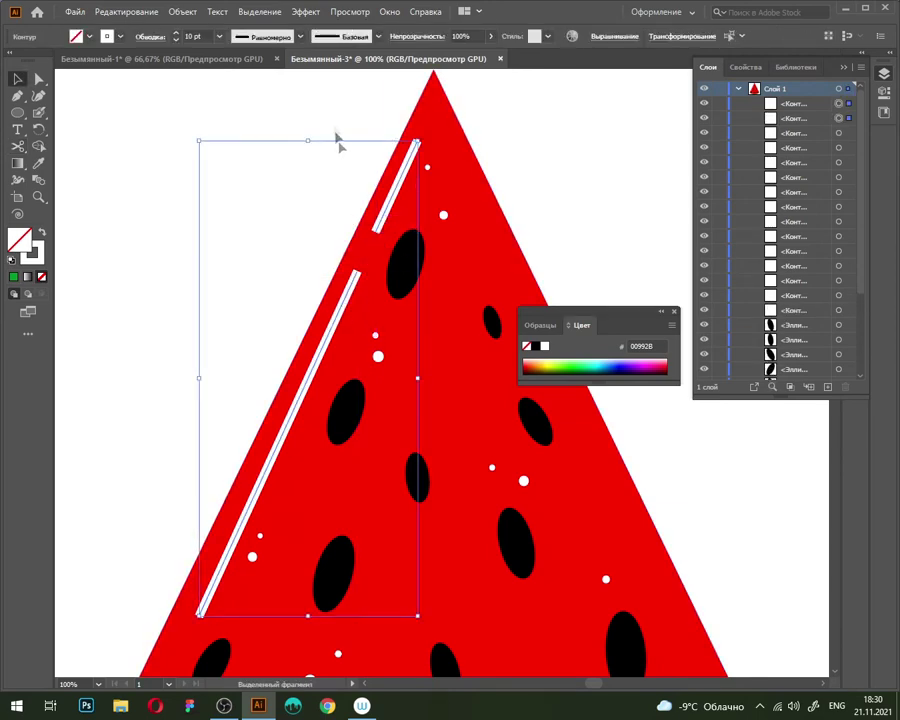
click(300, 36)
click(254, 76)
click(314, 206)
key(ctrl+minus)
key(ctrl+minus)
key(ctrl+minus)
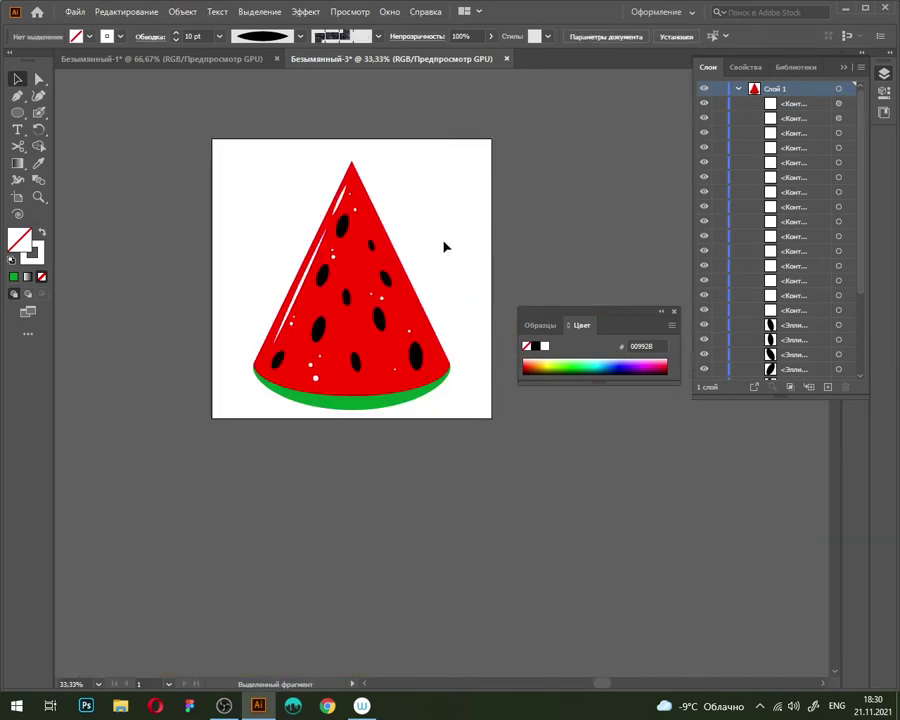
Select all the watermelon artwork and apply Expand Appearance, then check the reference document
drag(240, 152, 488, 440)
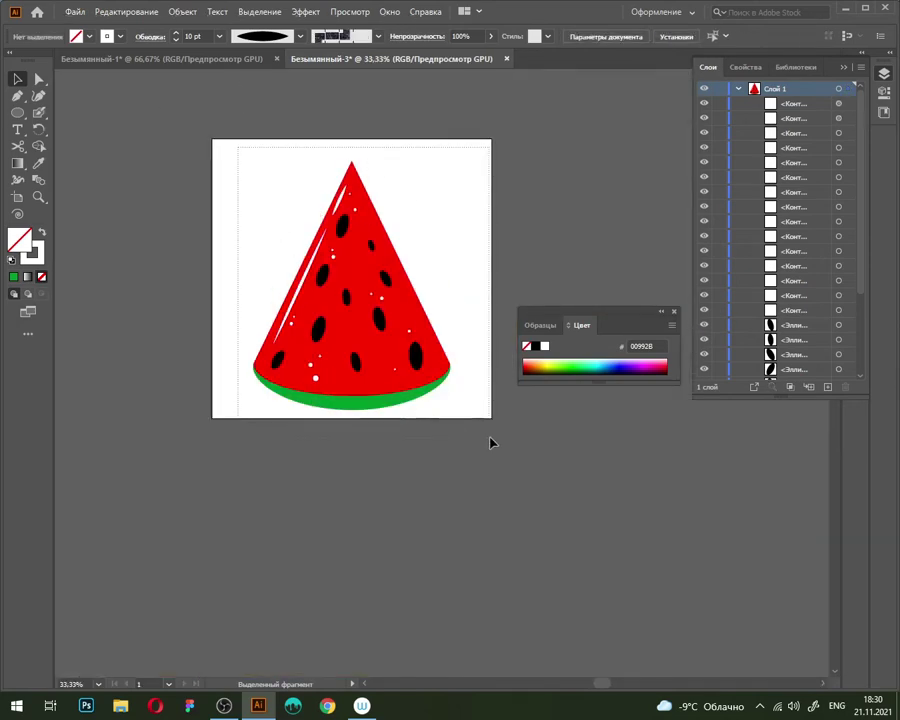
click(183, 12)
click(210, 192)
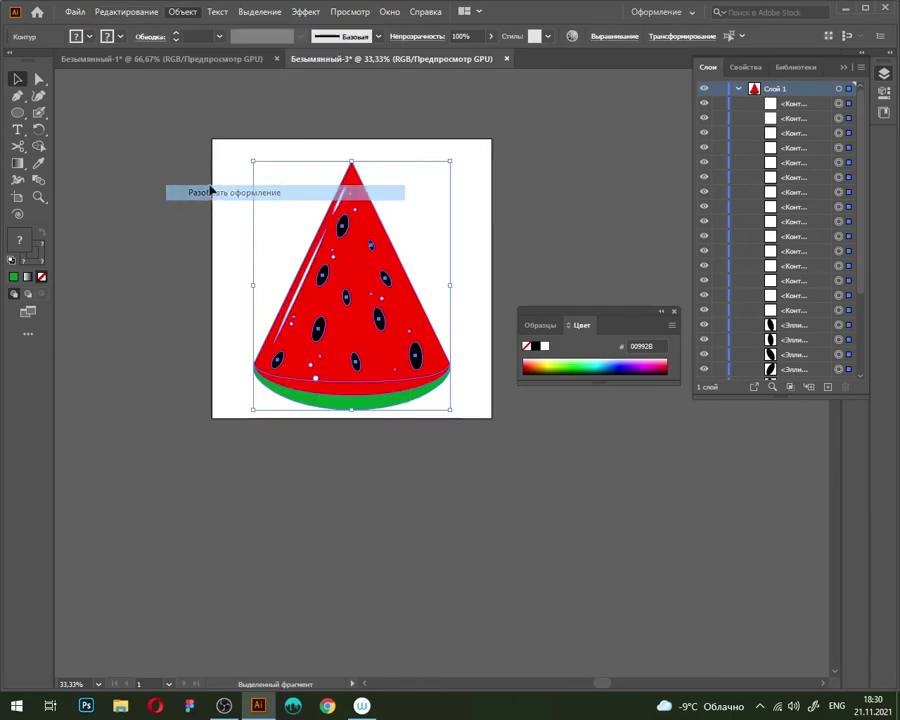
click(180, 12)
click(210, 177)
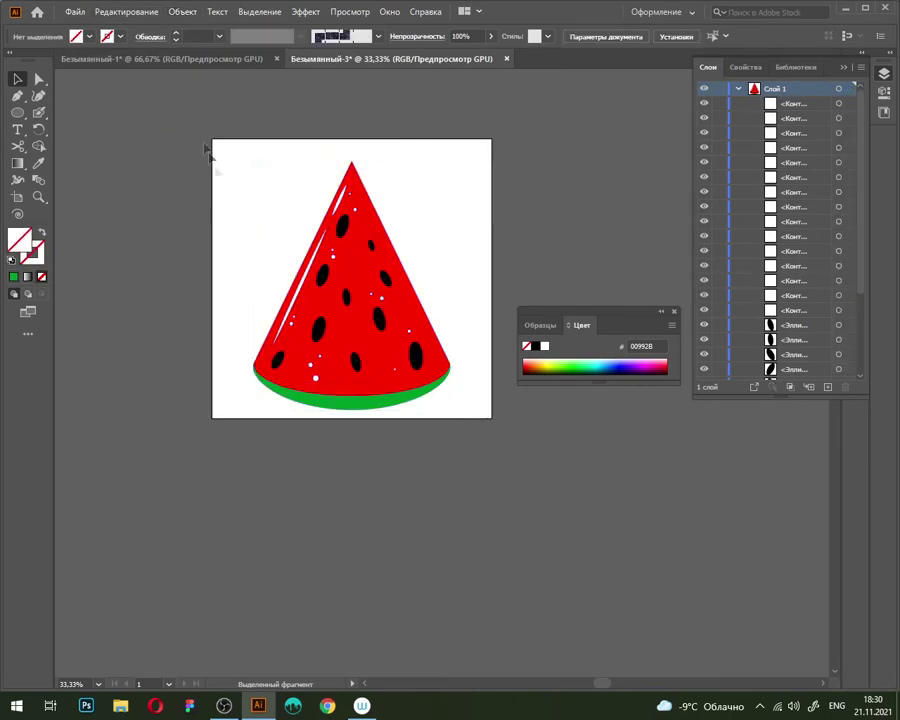
click(166, 59)
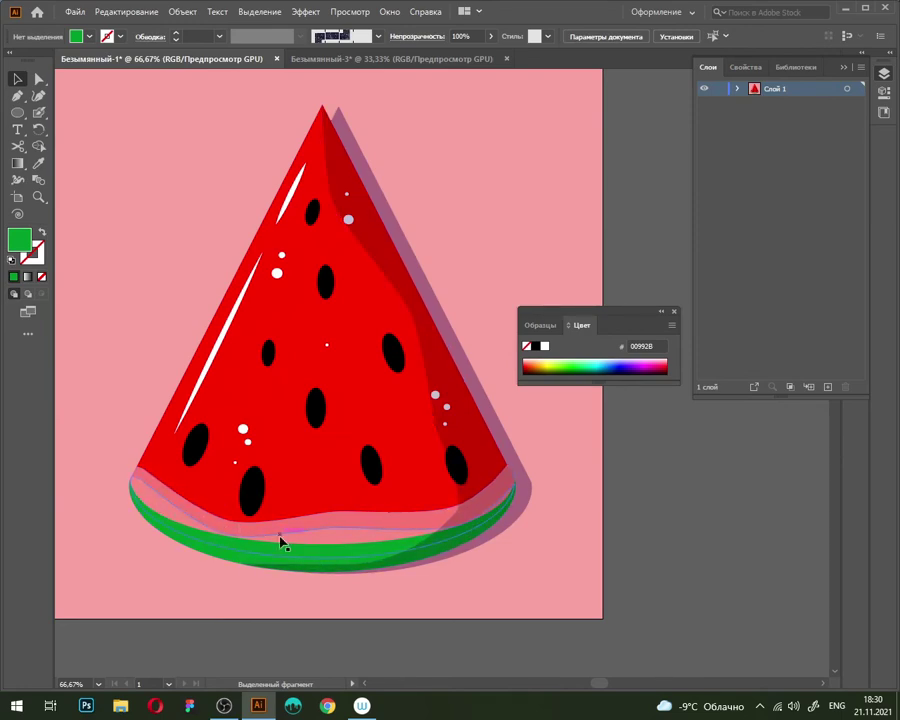
click(345, 60)
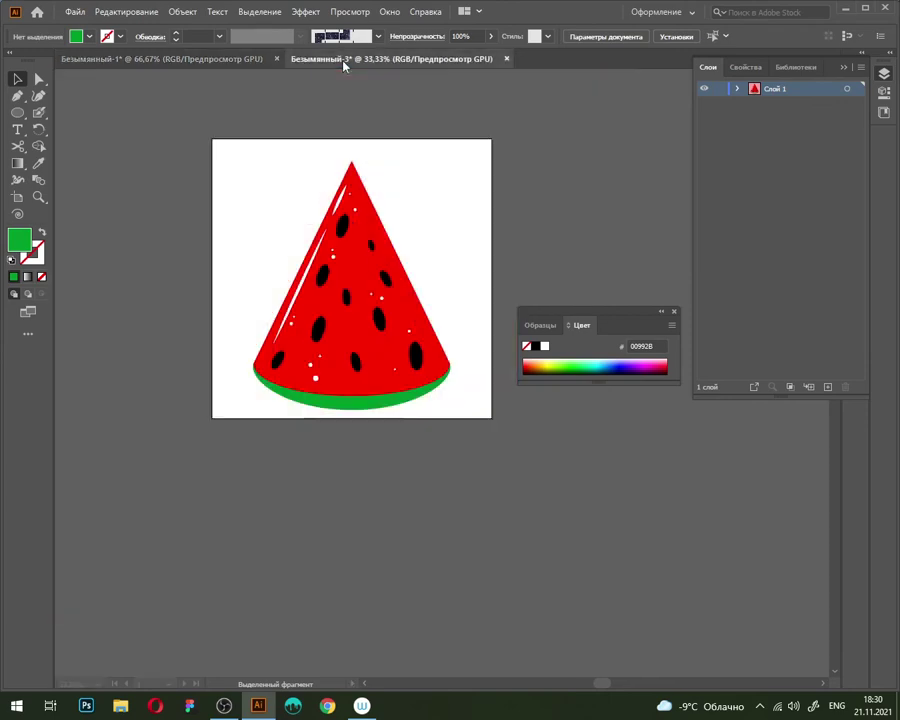
scroll(315, 334, up, 2)
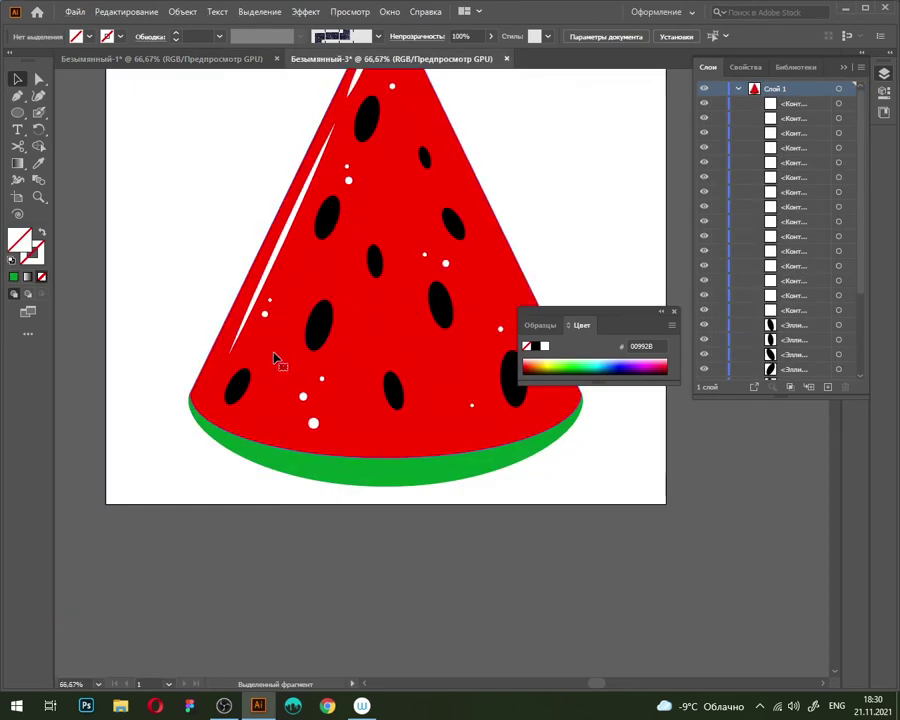
Set the fill colour to pink FC5959
click(275, 356)
click(170, 206)
double_click(18, 240)
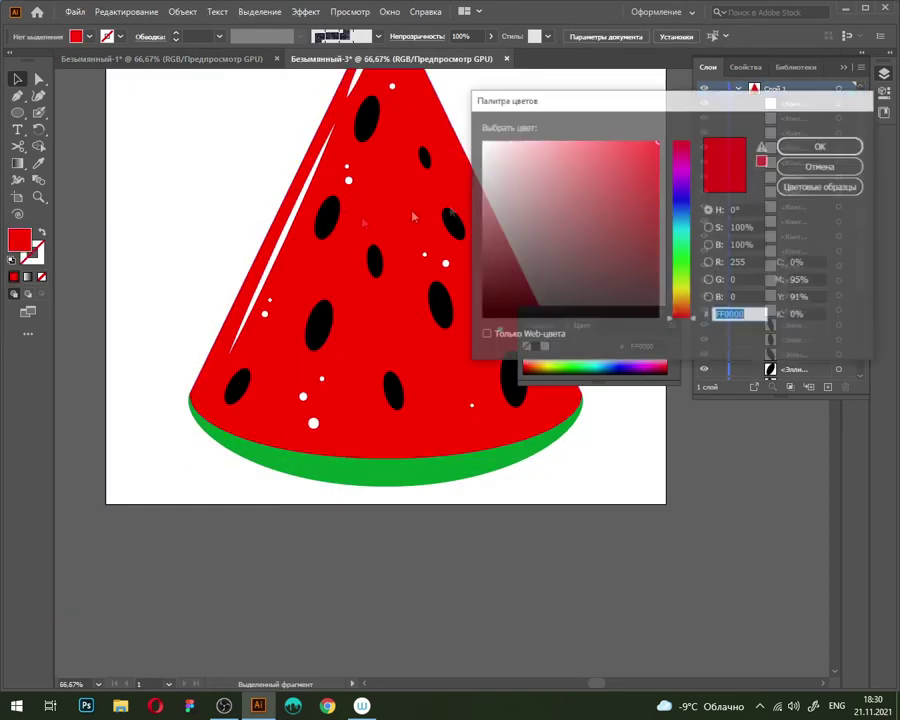
text(FC5959)
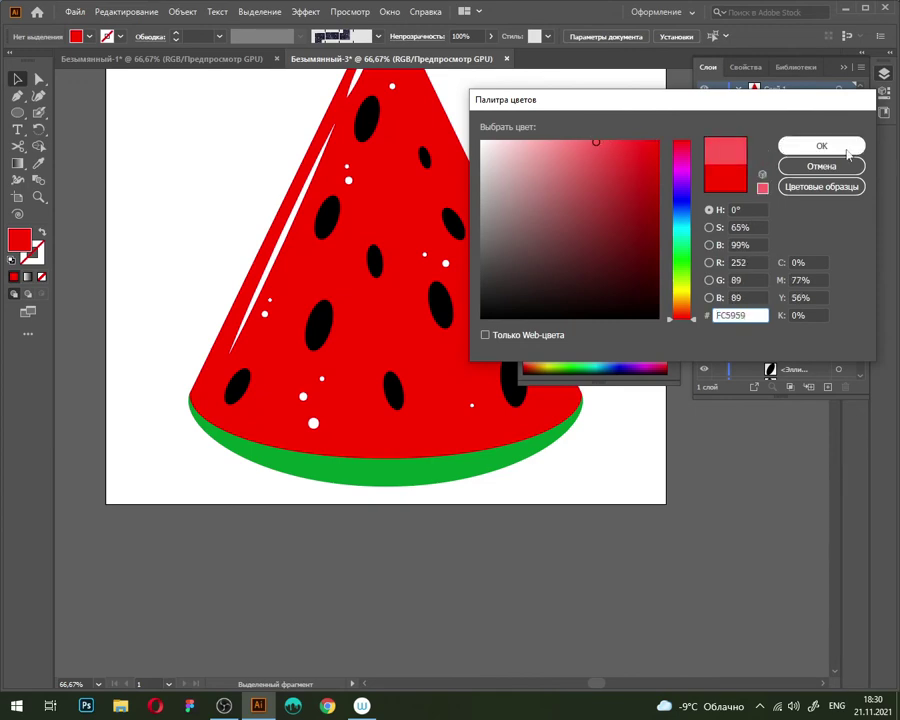
click(821, 146)
Draw a closed Pen shape curving along the rind's top edge and extending below the slice
key(p)
scroll(300, 440, right, 1)
scroll(320, 470, down, 1)
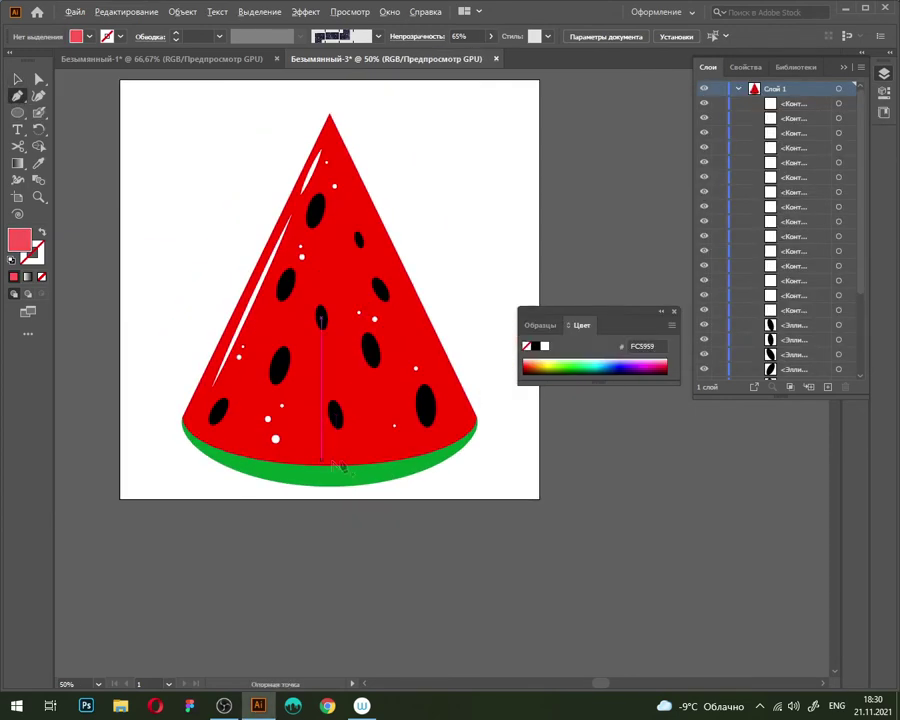
click(478, 406)
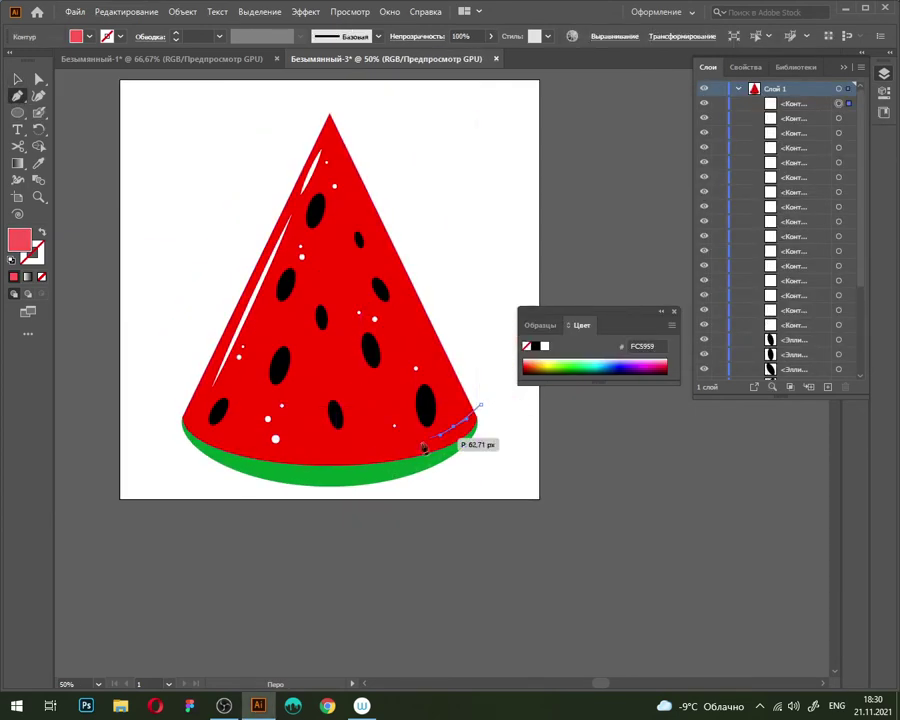
drag(377, 448, 262, 455)
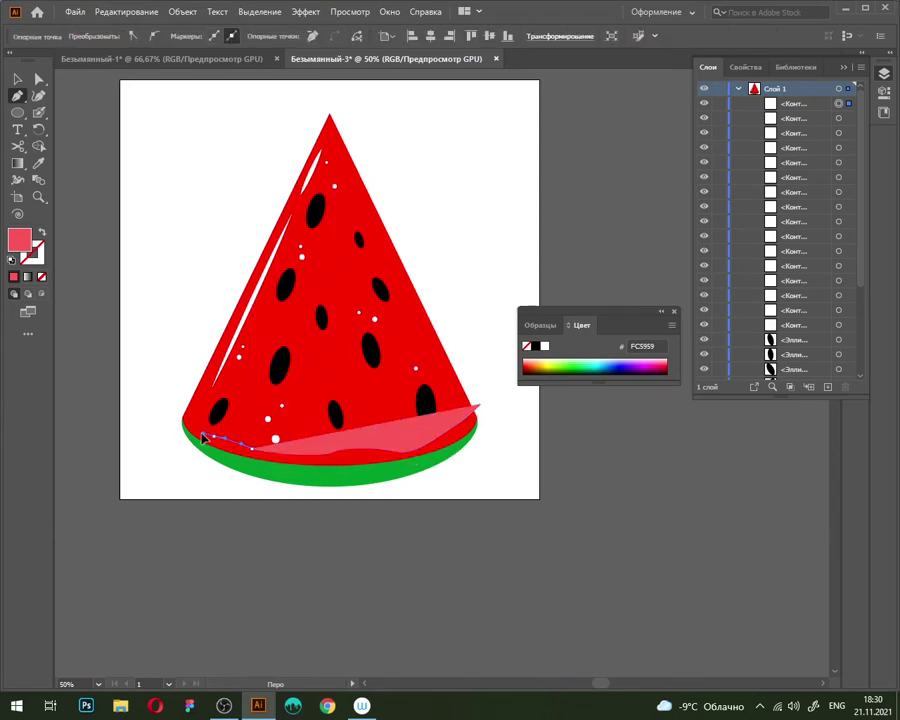
drag(213, 436, 166, 418)
click(147, 443)
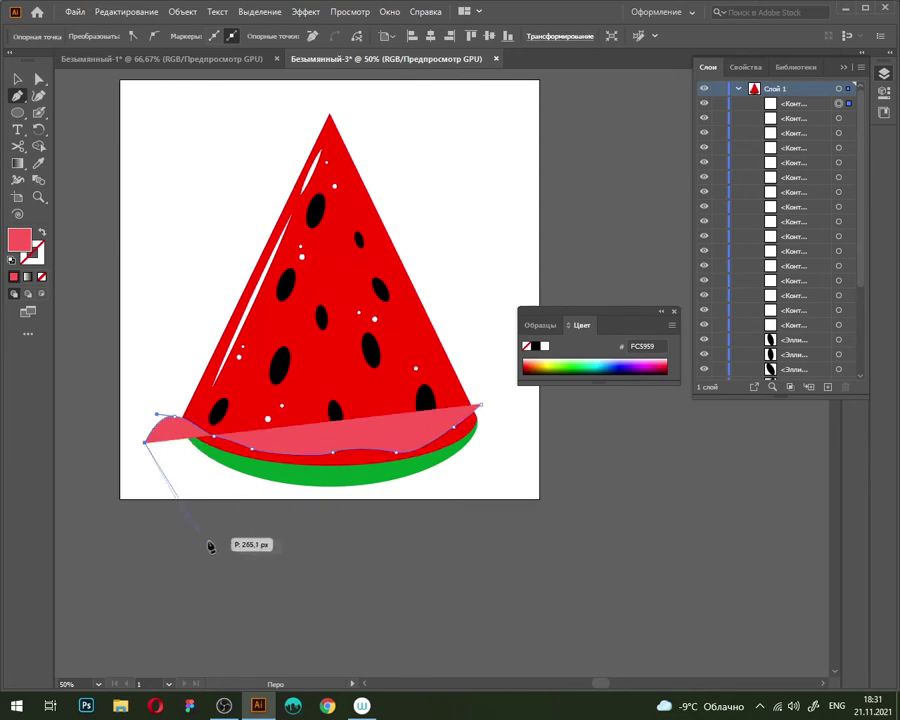
click(208, 541)
click(365, 545)
click(525, 507)
click(524, 428)
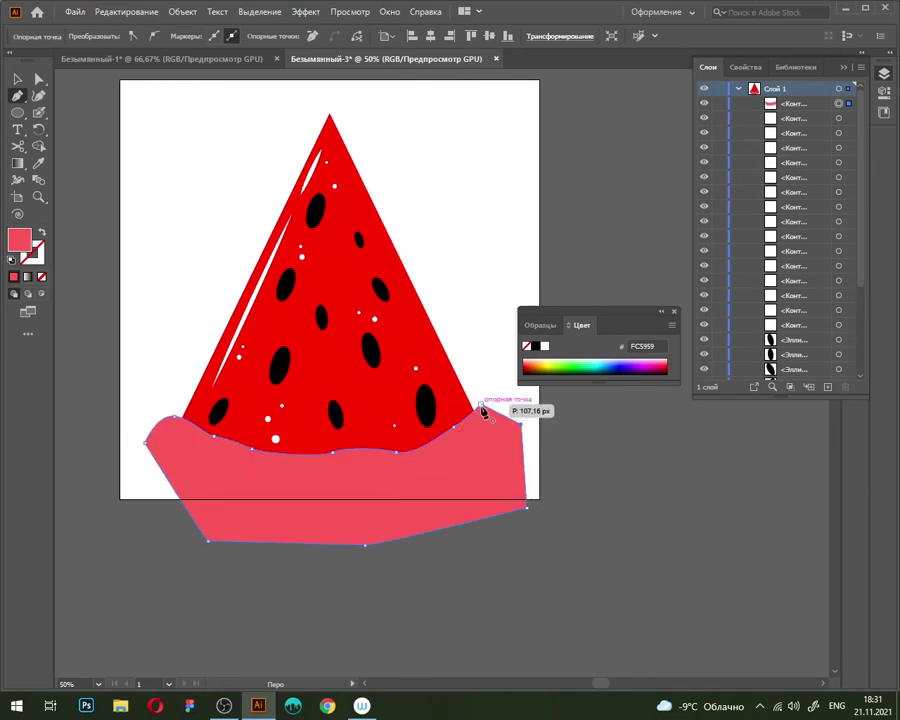
click(481, 405)
key(v)
Select all and use the Shape Builder to remove the pink area outside the watermelon
scroll(480, 378, up, 1)
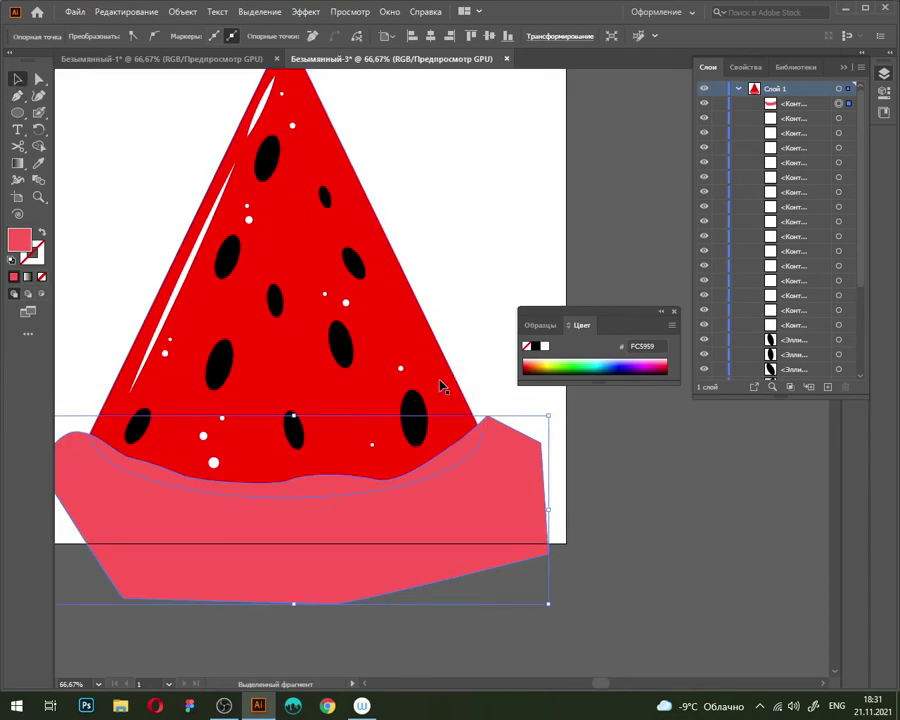
key(ctrl+a)
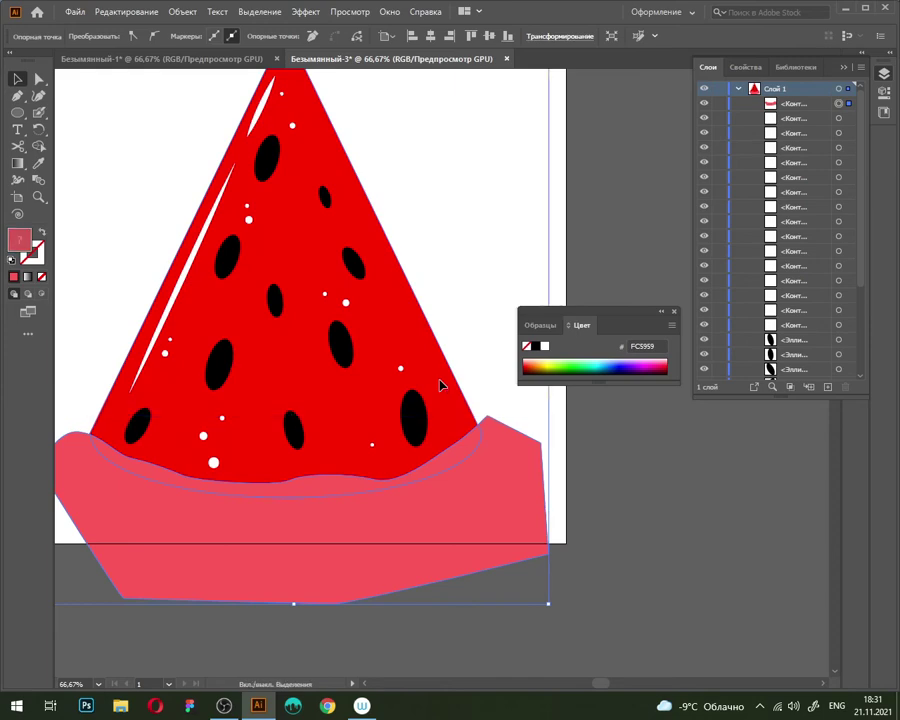
click(39, 148)
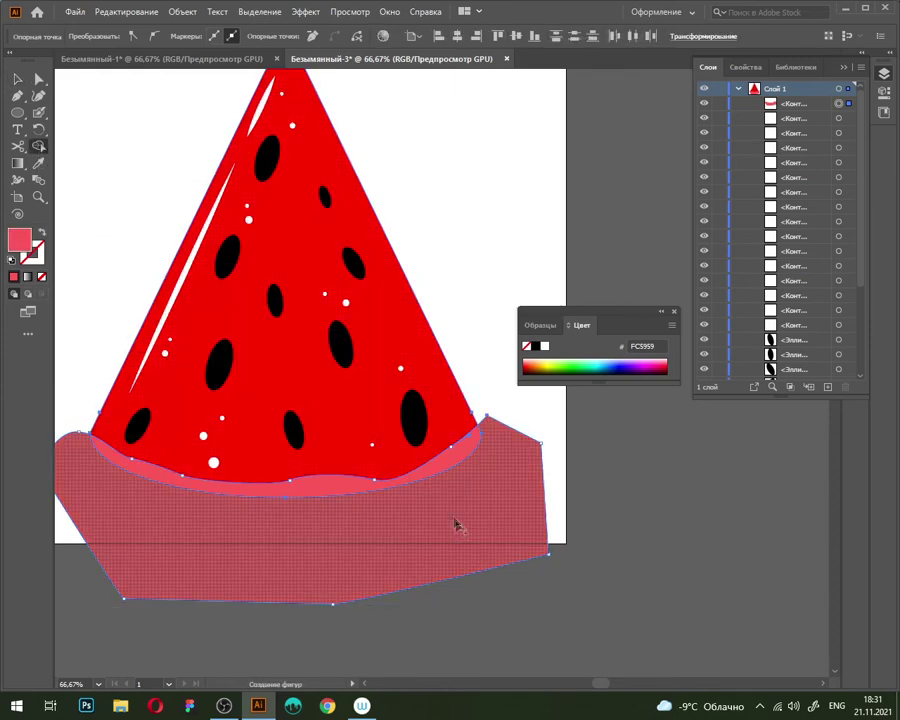
alt+click(460, 530)
key(v)
click(498, 502)
drag(482, 494, 517, 442)
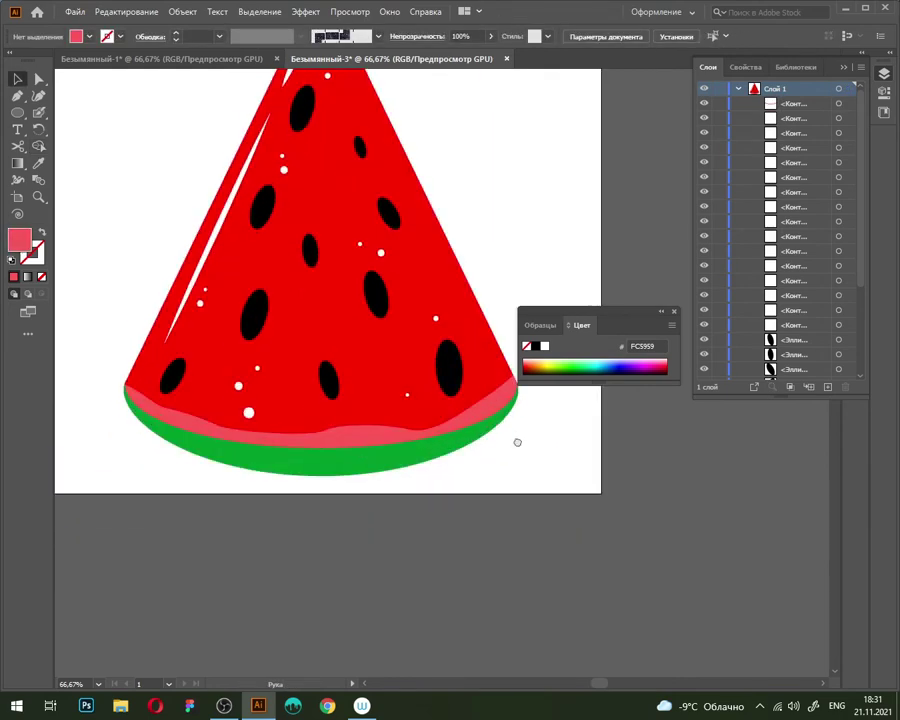
scroll(432, 442, down, 1)
scroll(400, 442, up, 1)
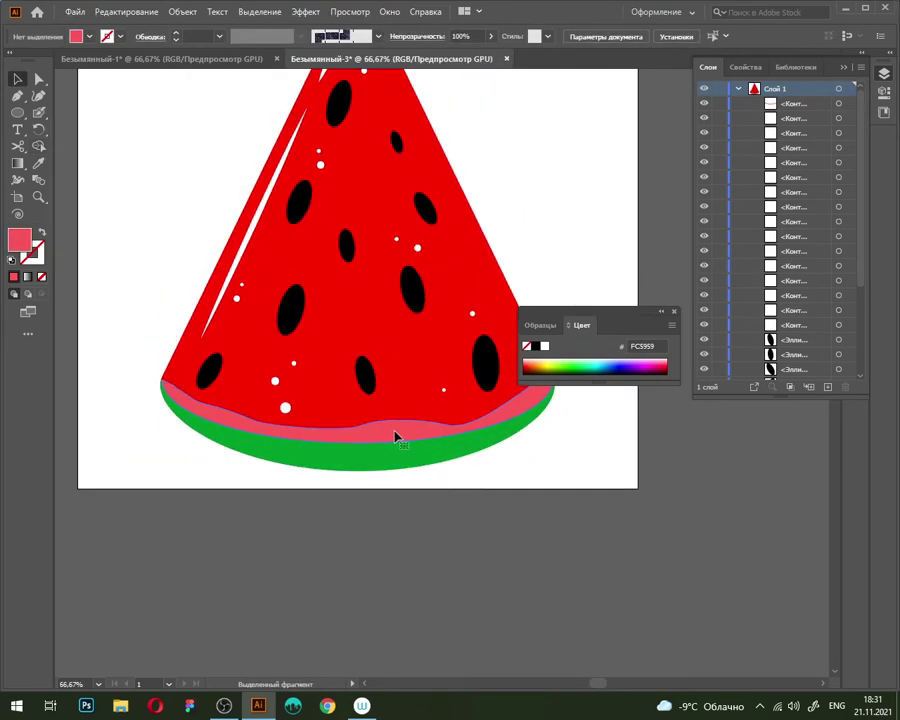
Delete the old pink rind band
click(397, 438)
key(Delete)
key(p)
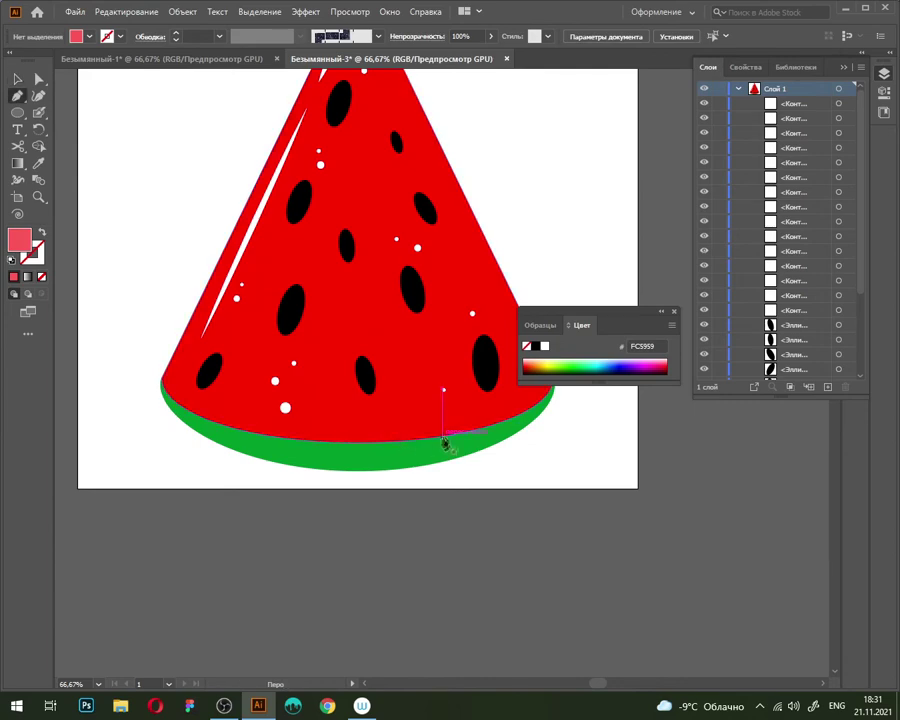
drag(442, 438, 441, 522)
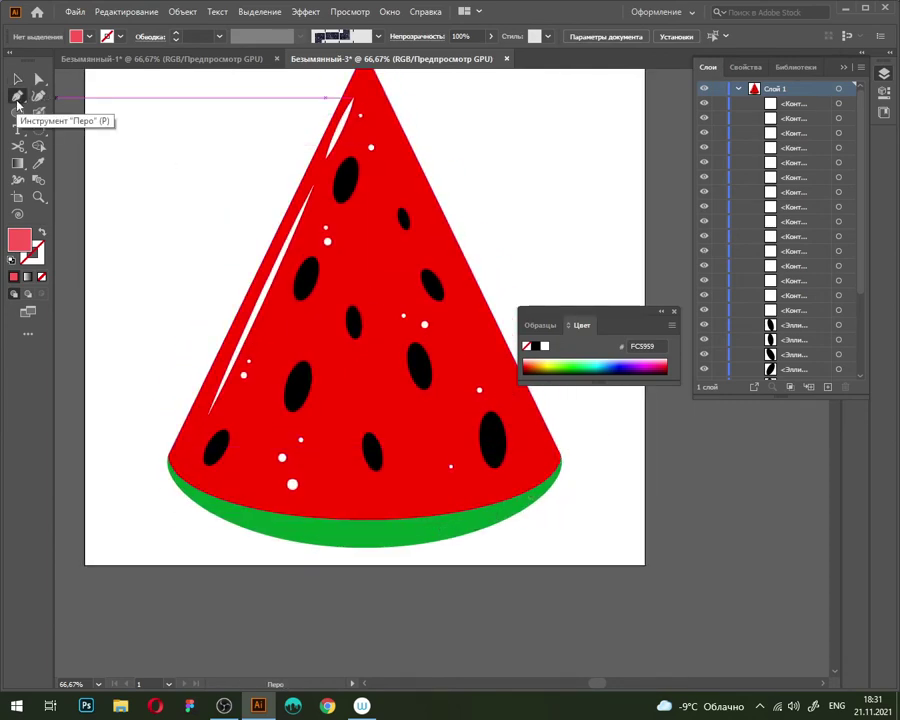
Draw a new closed pink shape with a wavy upper edge using the Curvature tool
click(43, 101)
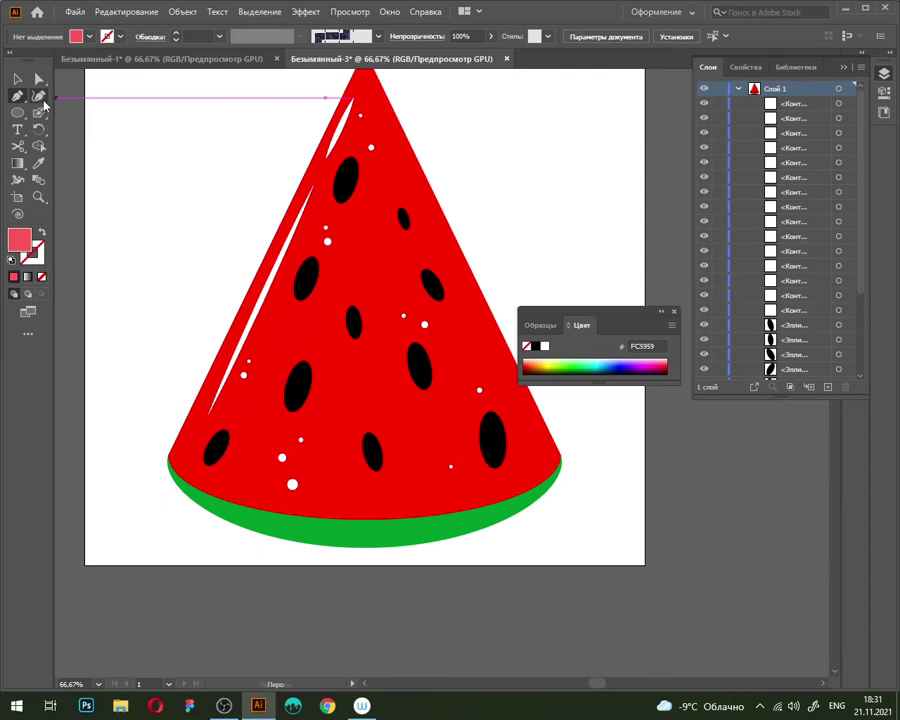
click(563, 432)
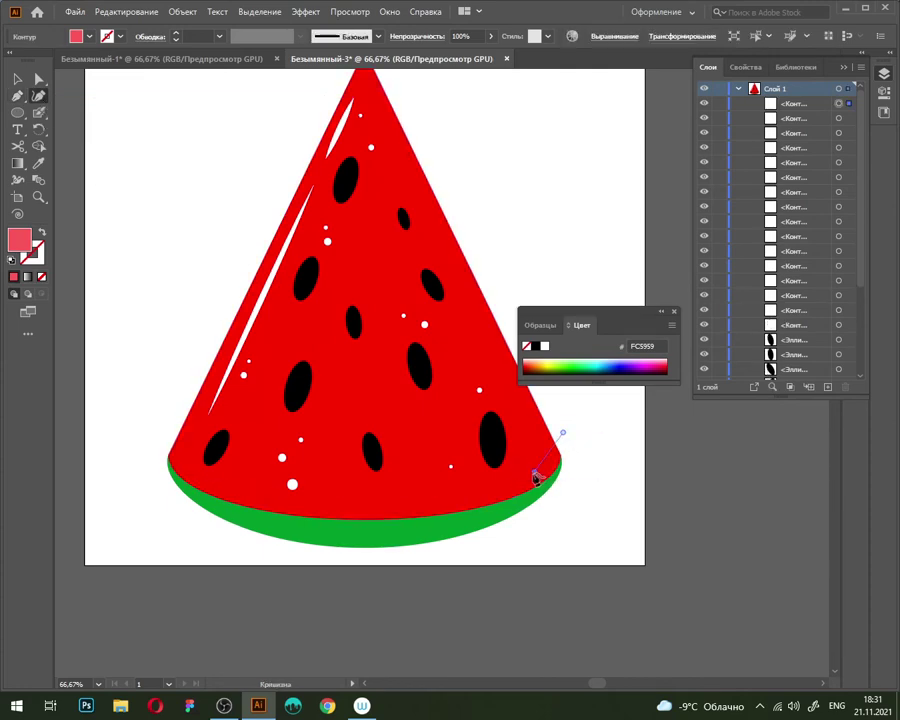
click(478, 486)
click(391, 506)
click(272, 494)
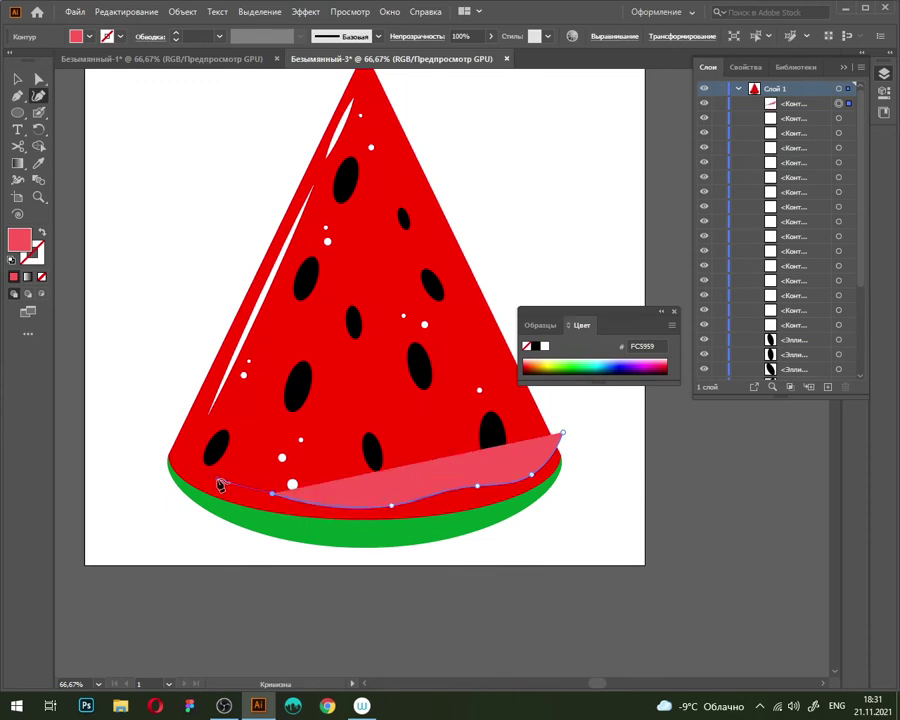
click(217, 478)
click(189, 476)
click(164, 437)
click(139, 480)
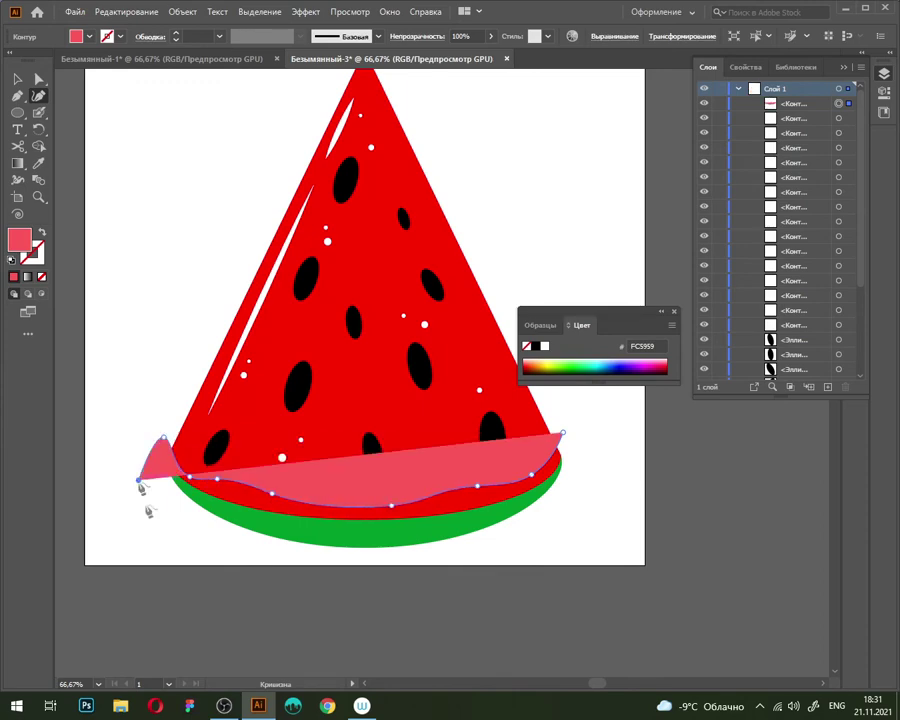
click(194, 596)
click(471, 632)
click(626, 565)
click(617, 447)
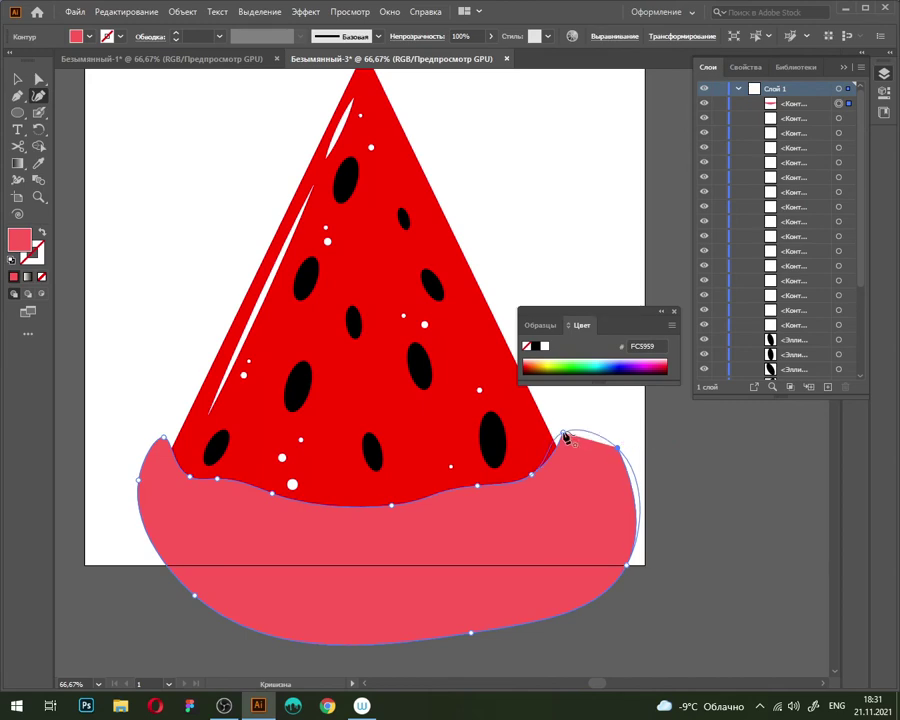
click(564, 436)
key(v)
Select everything and trim the pink shape with Shift+M into a band above the rind
key(ctrl+a)
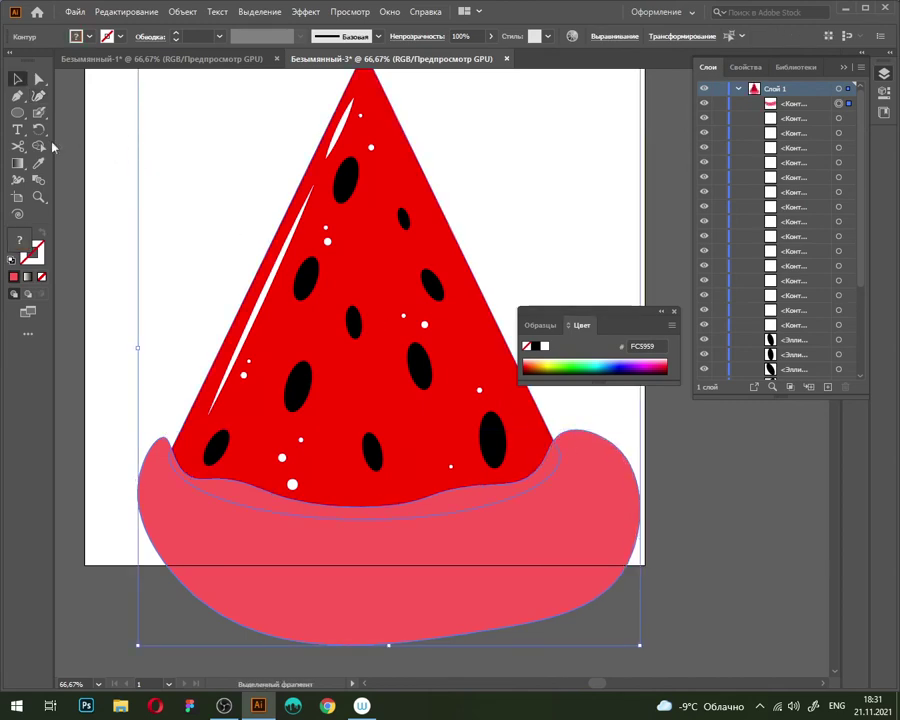
key(shift+m)
alt+click(610, 500)
key(ctrl+shift+a)
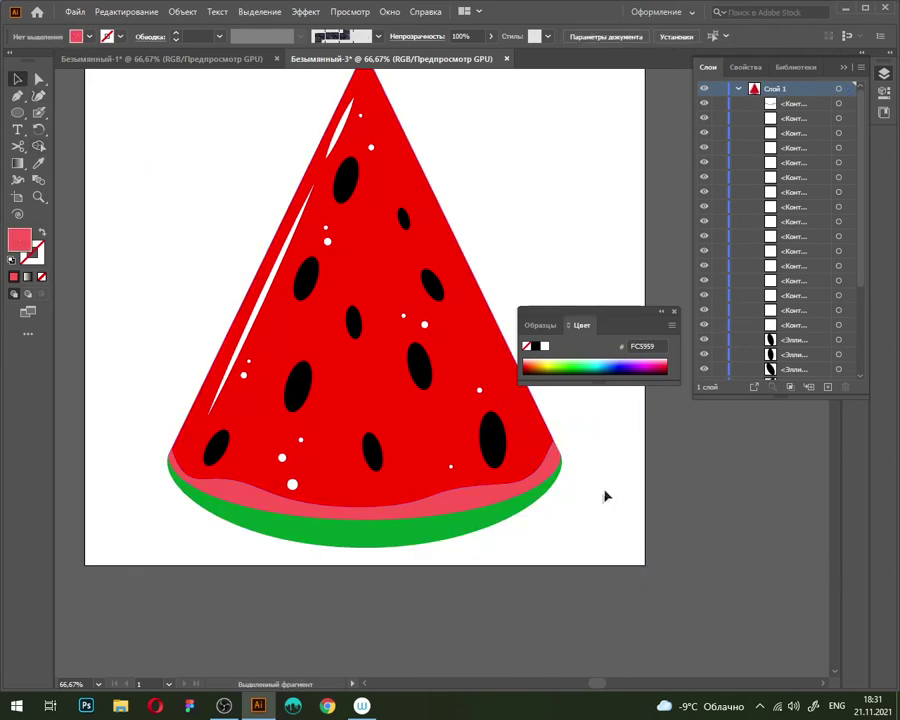
scroll(585, 500, down, 1)
scroll(505, 515, up, 1)
click(492, 484)
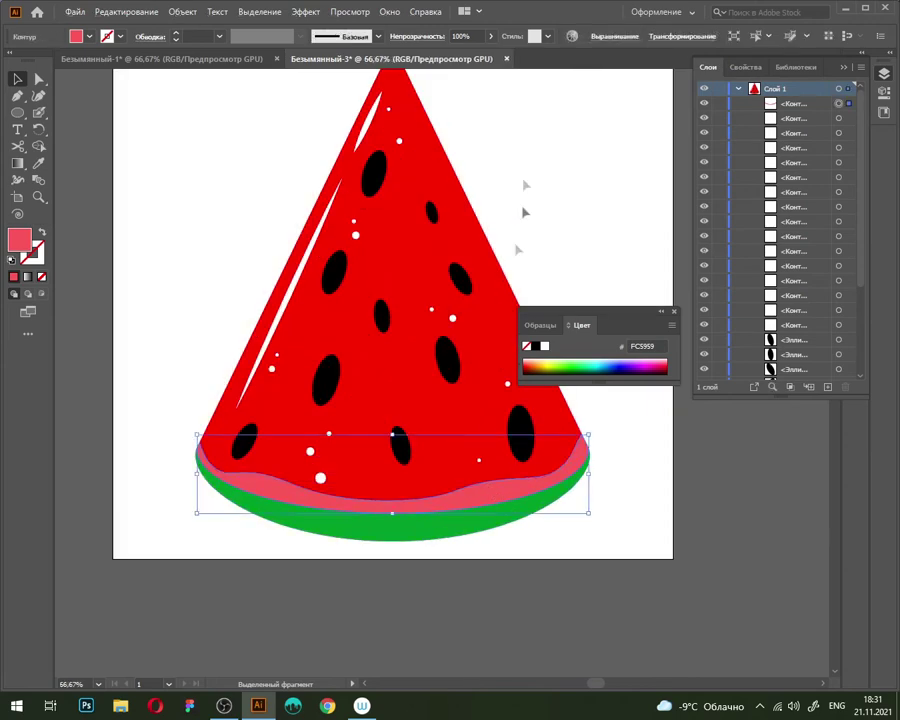
Set the pink band's opacity to 67%
click(491, 37)
click(478, 56)
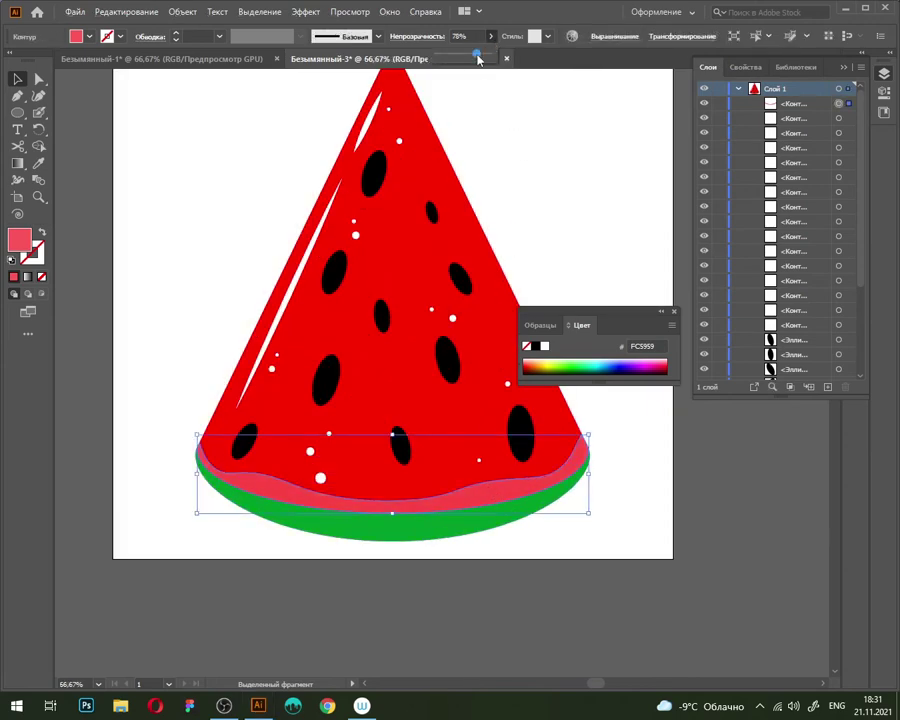
click(538, 190)
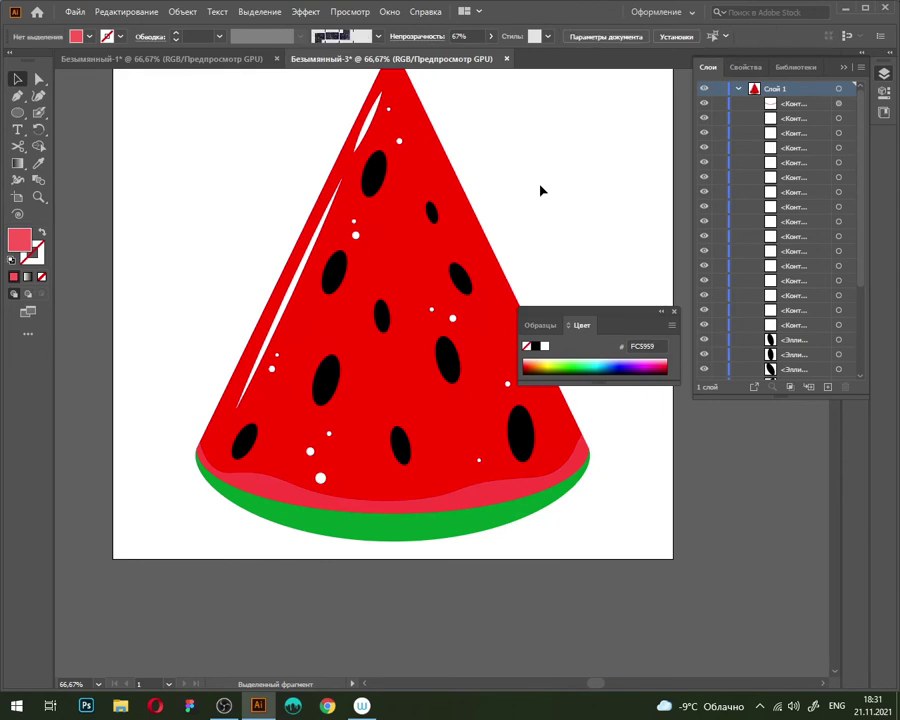
click(674, 312)
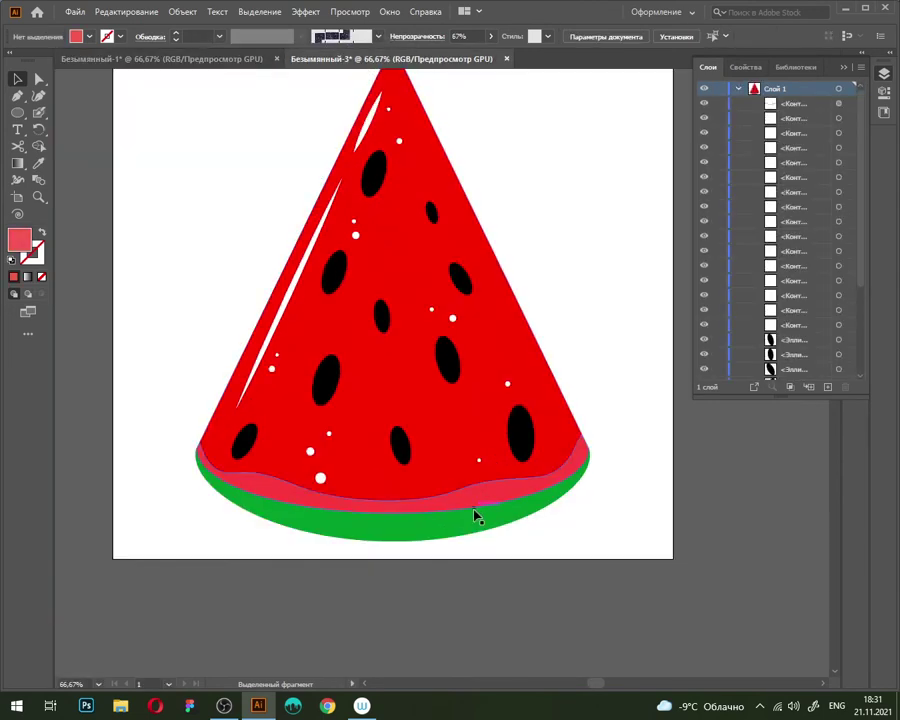
Make a slightly lower, tilted, wider copy of the band and set its opacity to 85%
click(475, 500)
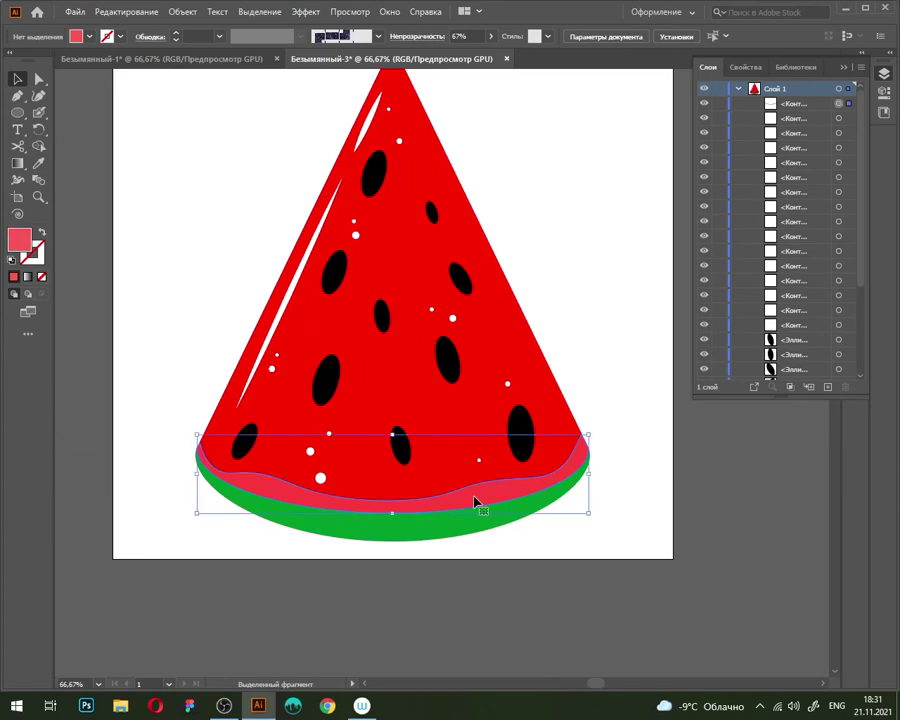
drag(475, 500, 478, 508)
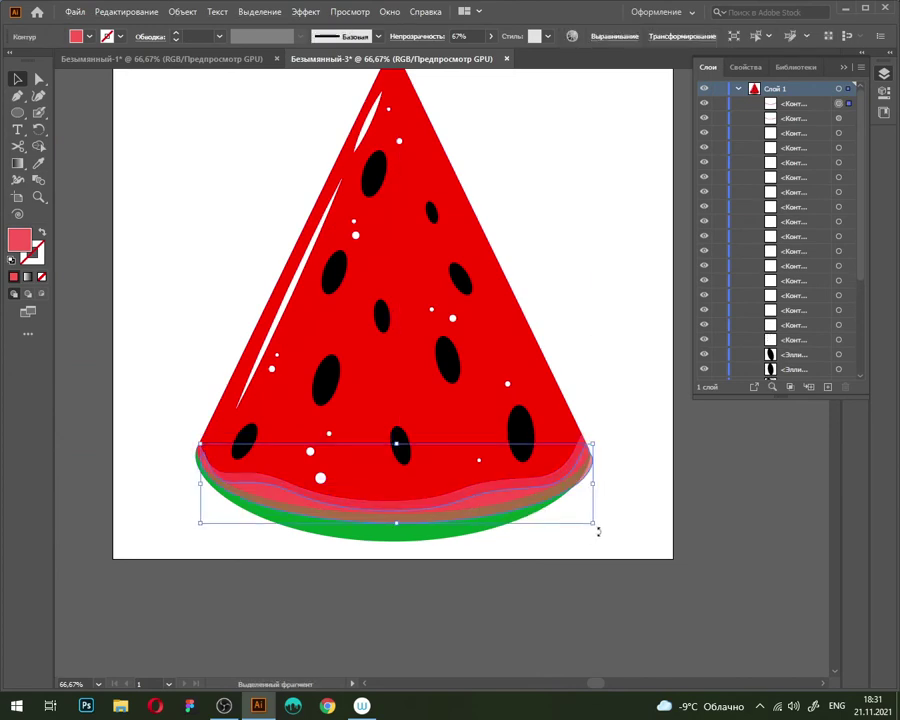
drag(600, 530, 598, 535)
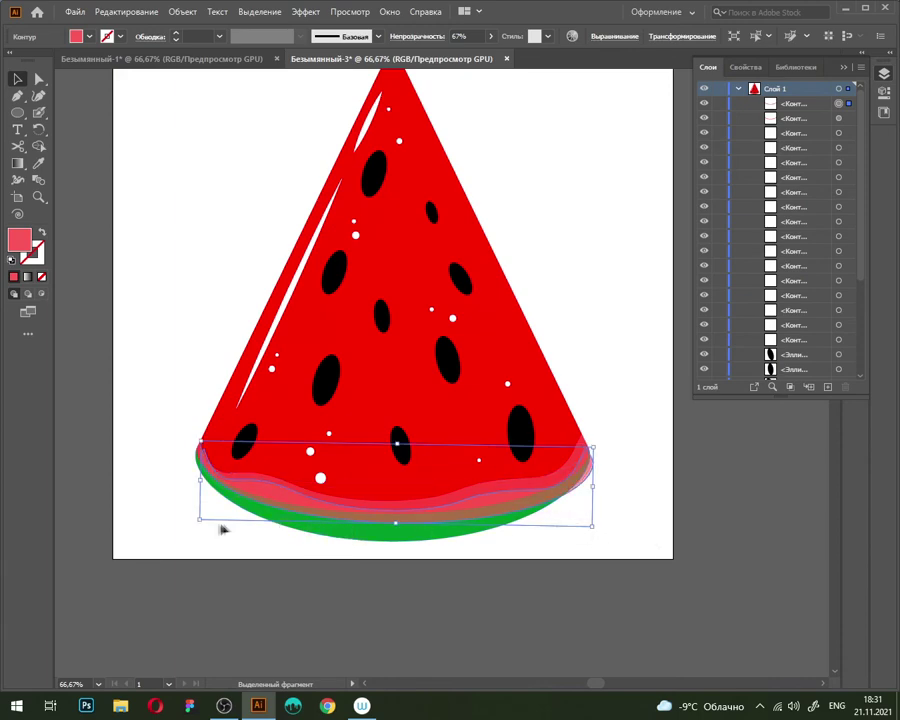
drag(200, 520, 187, 522)
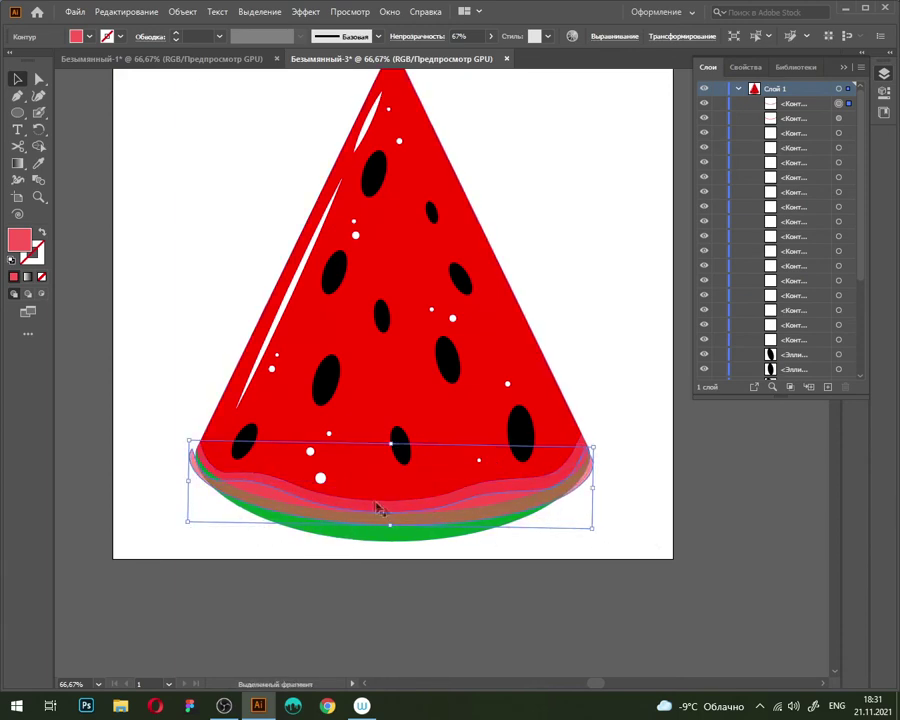
click(491, 37)
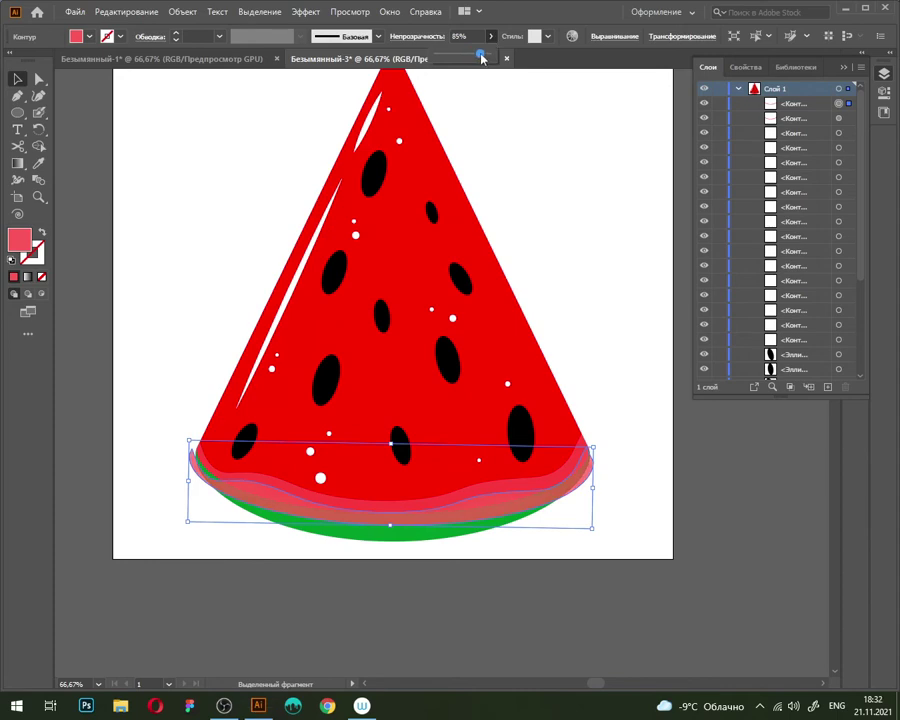
double_click(19, 240)
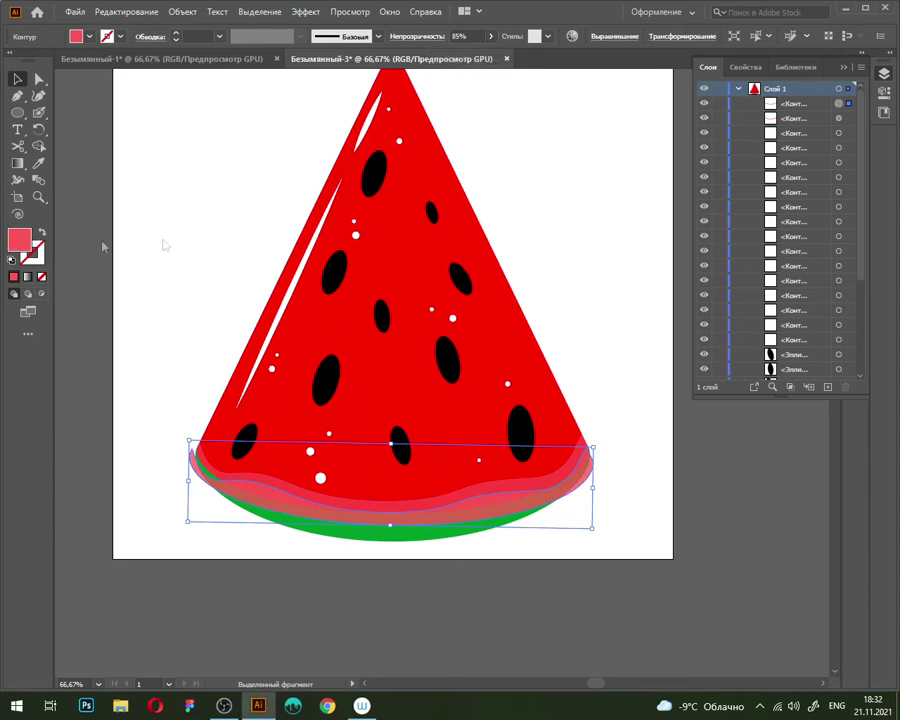
key(Return)
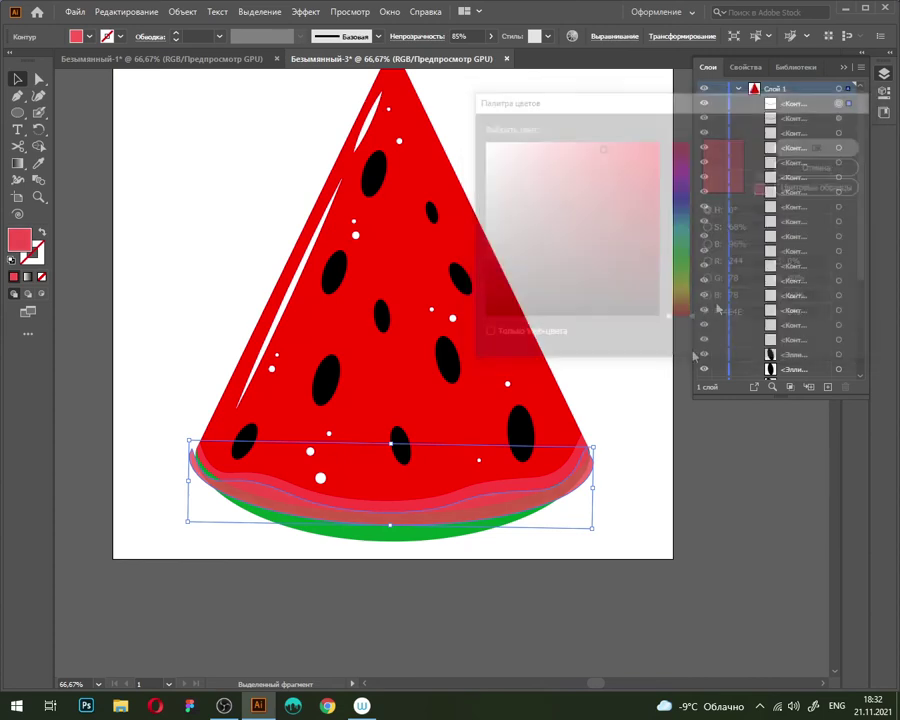
Give the lower band copy a light pink fill after checking the reference
click(656, 519)
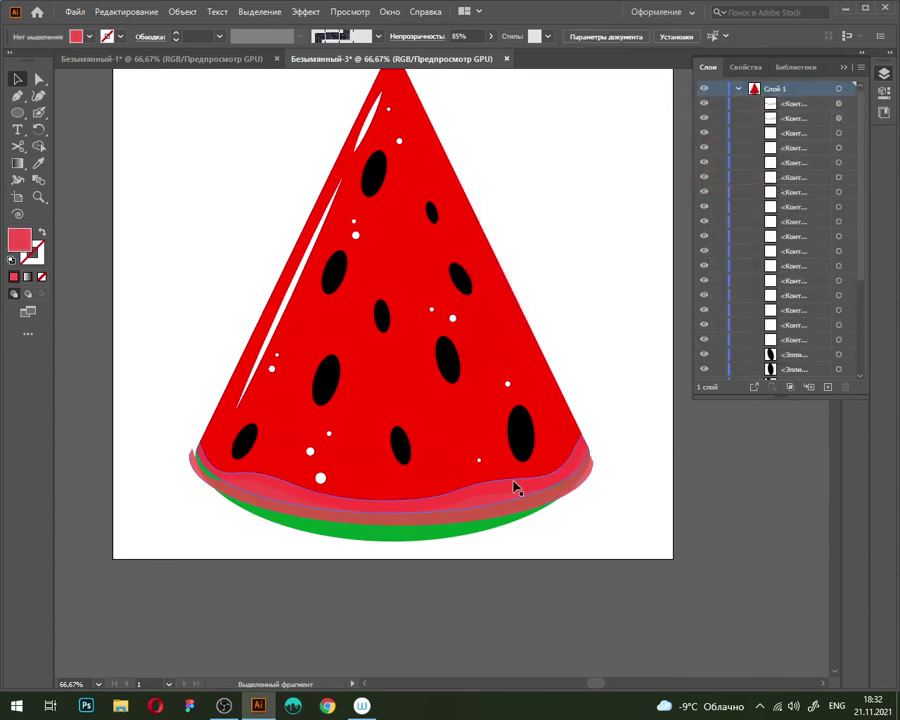
scroll(515, 488, up, 1)
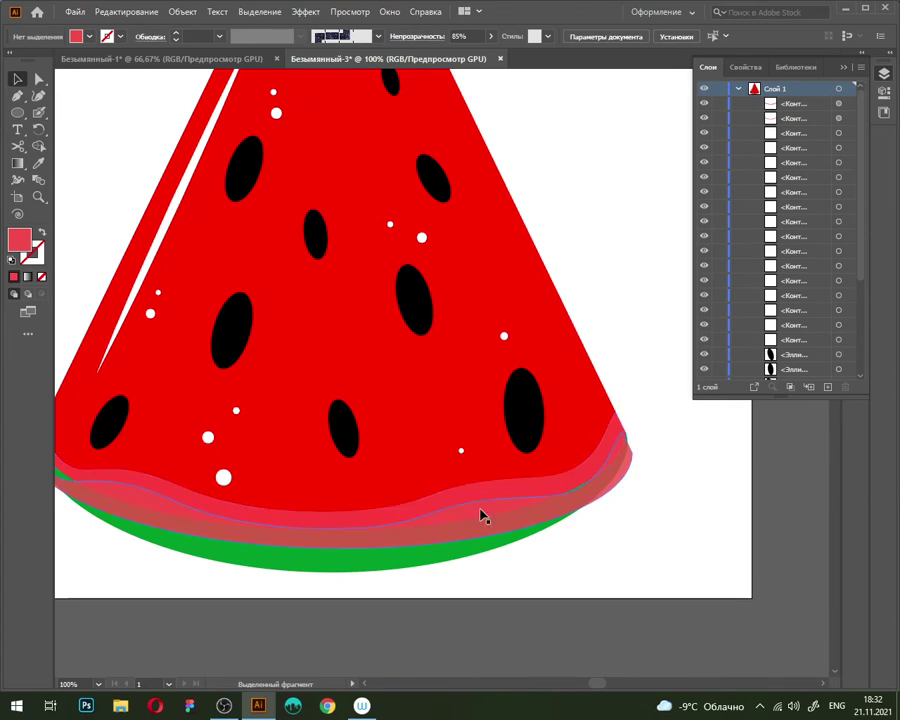
click(480, 515)
click(199, 62)
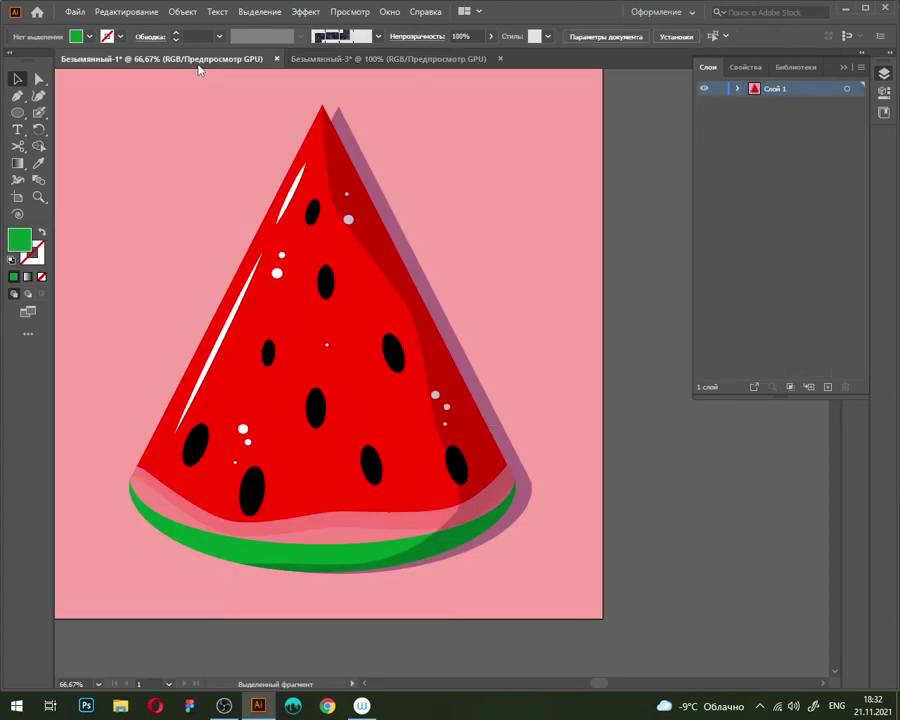
click(420, 60)
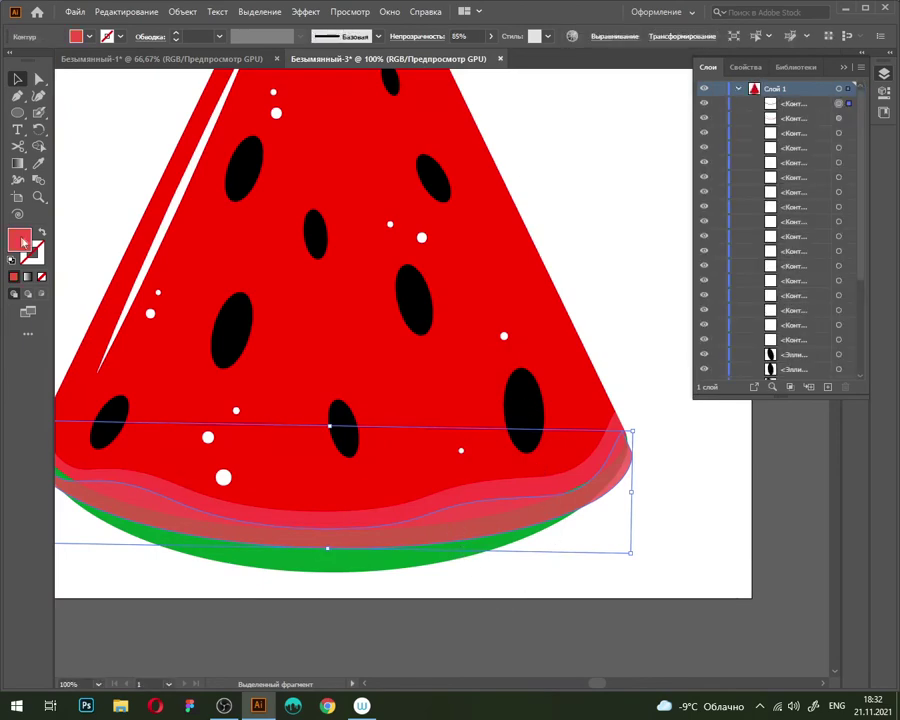
double_click(19, 239)
click(544, 147)
key(Return)
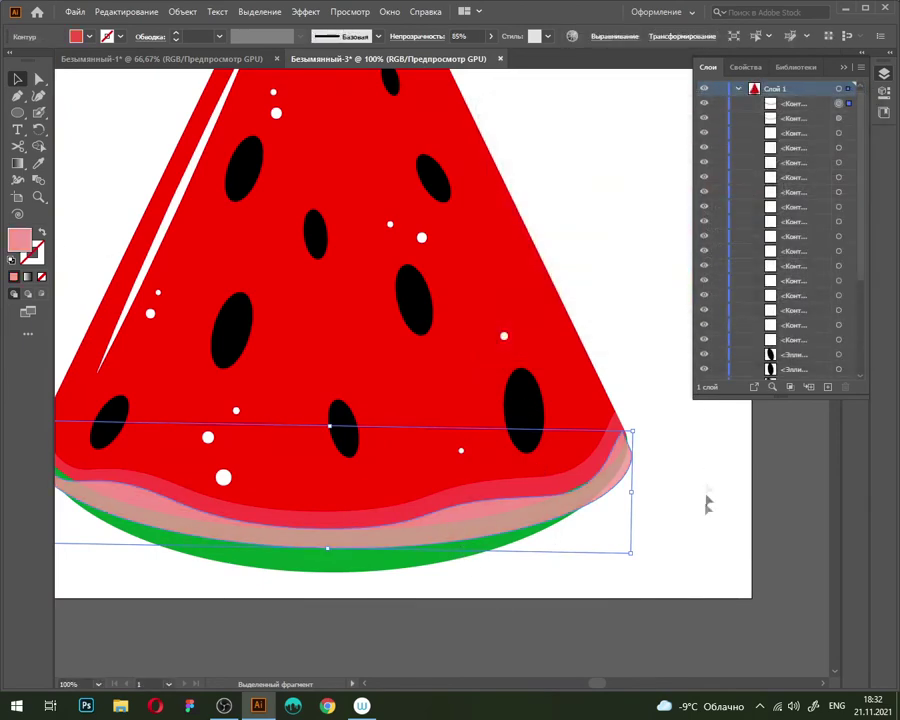
Select the whole watermelon, switch to Shape Builder, then cancel and clear the selection
scroll(703, 527, down, 1)
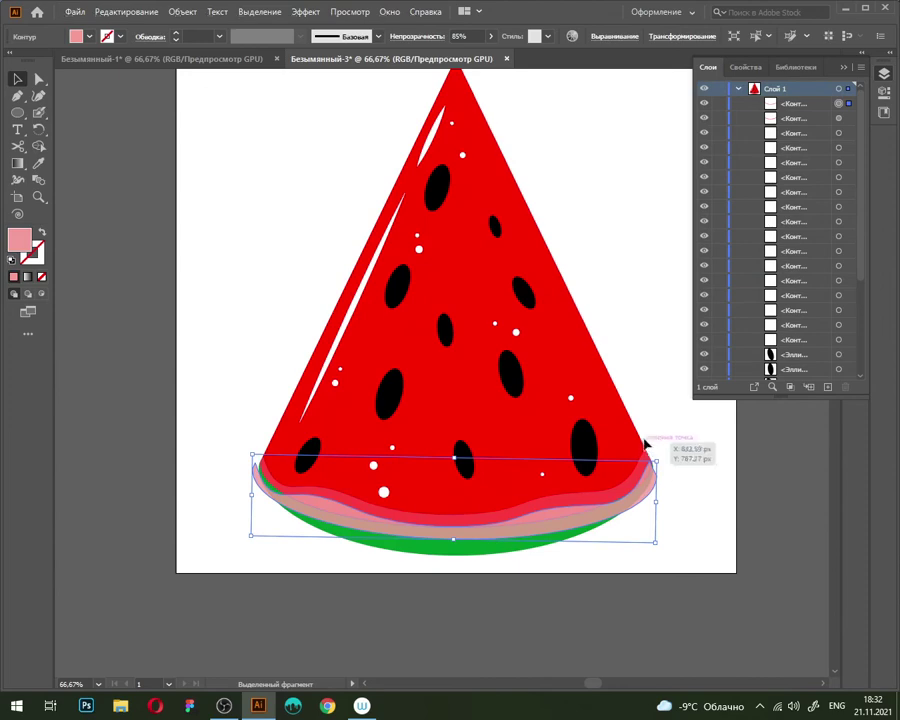
shift+click(631, 442)
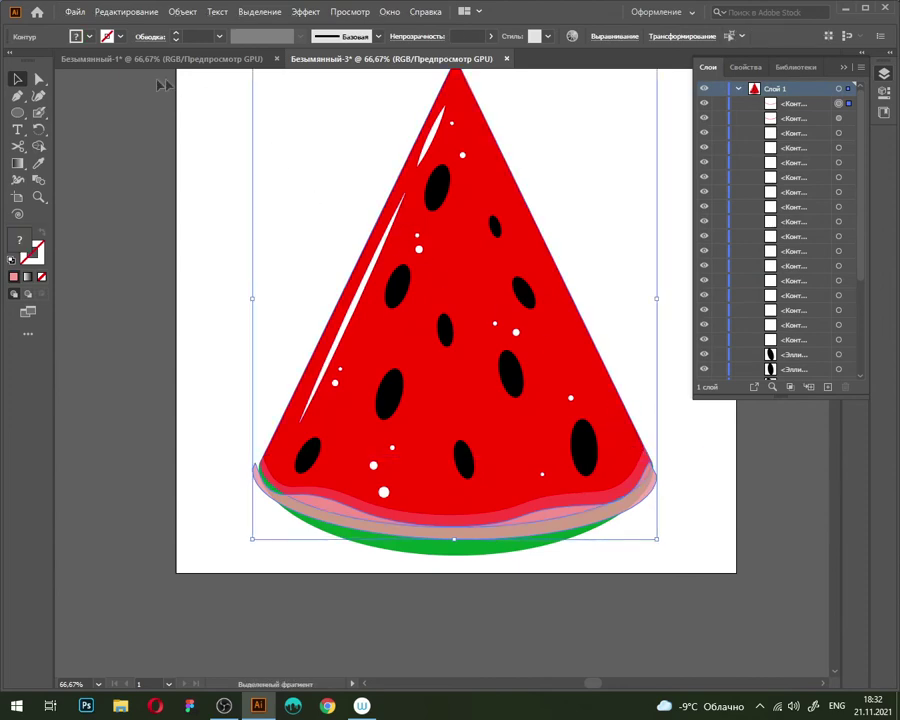
click(38, 146)
key(ctrl+shift+a)
key(v)
alt+scroll(264, 545, down, 2)
scroll(267, 545, up, 2)
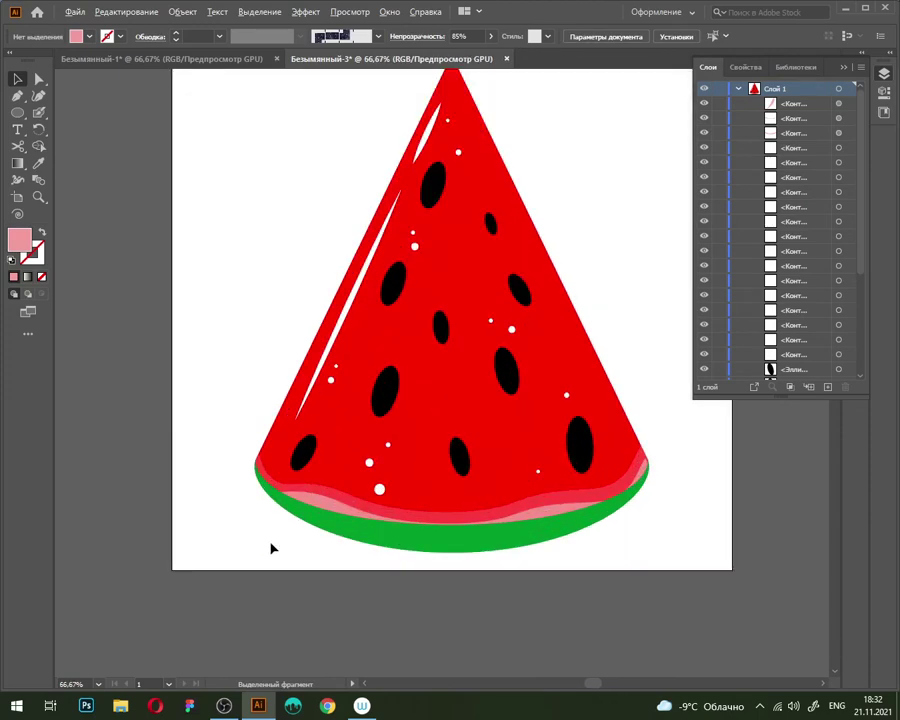
Bring up the Безымянный-3 watermelon document and check its rind, returning to 50% zoom
scroll(594, 328, down, 1)
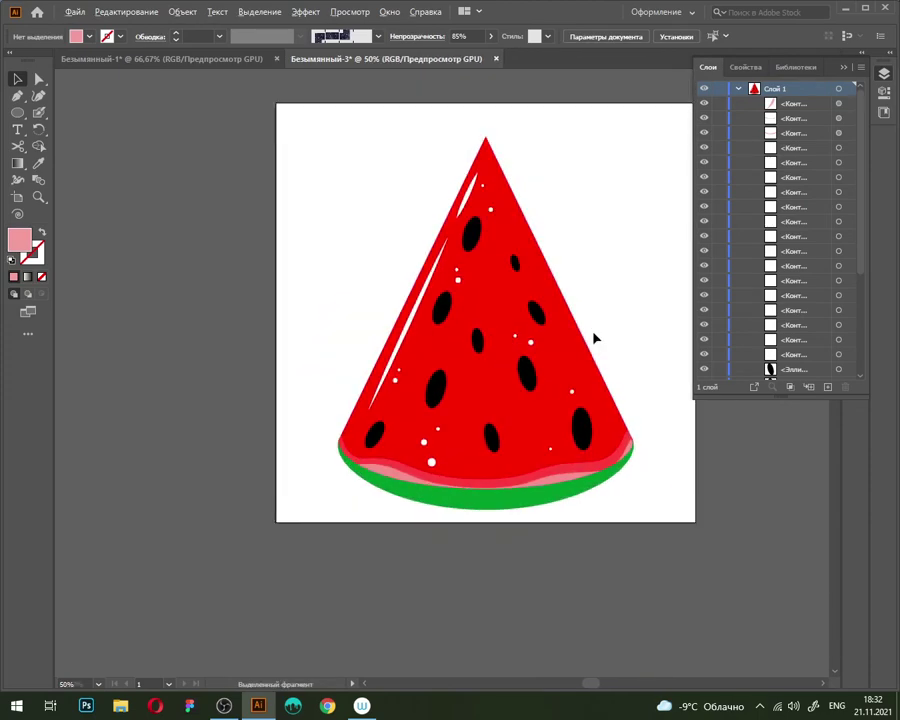
click(170, 58)
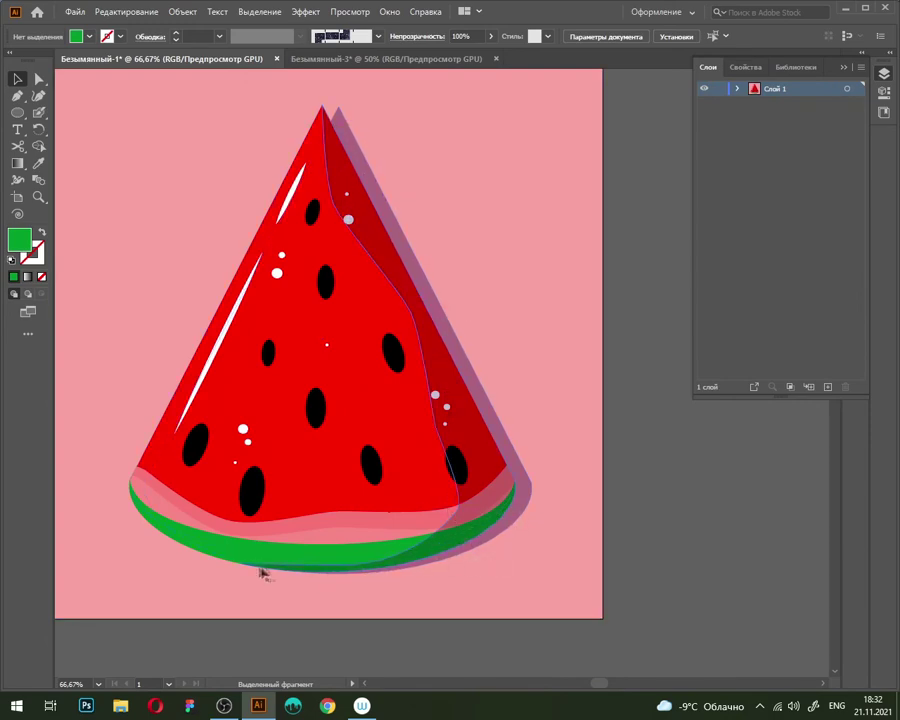
click(402, 63)
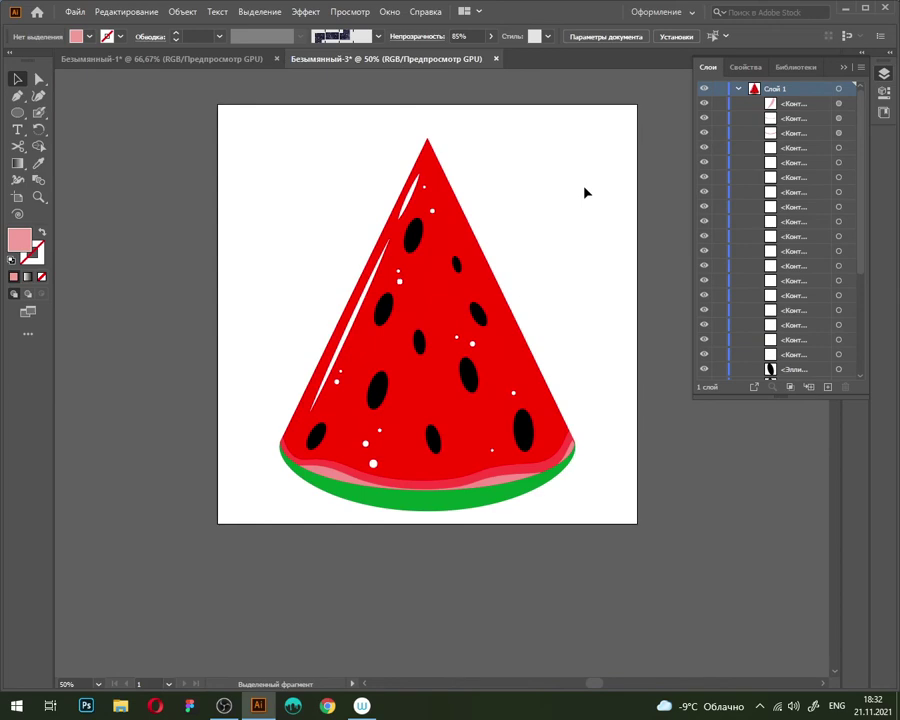
scroll(287, 484, up, 5)
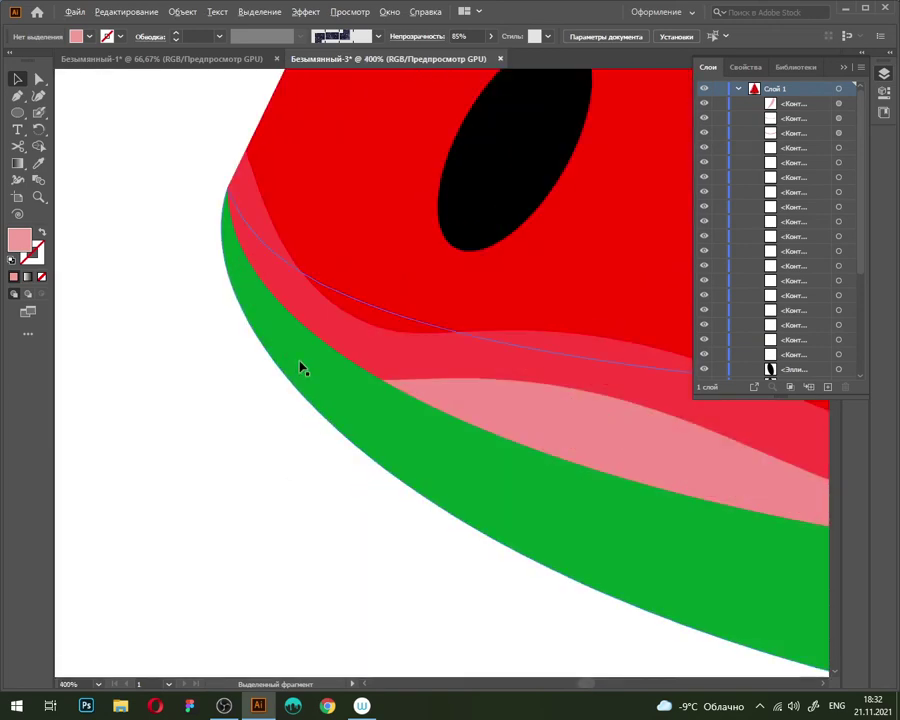
scroll(301, 365, down, 2)
scroll(328, 375, down, 2)
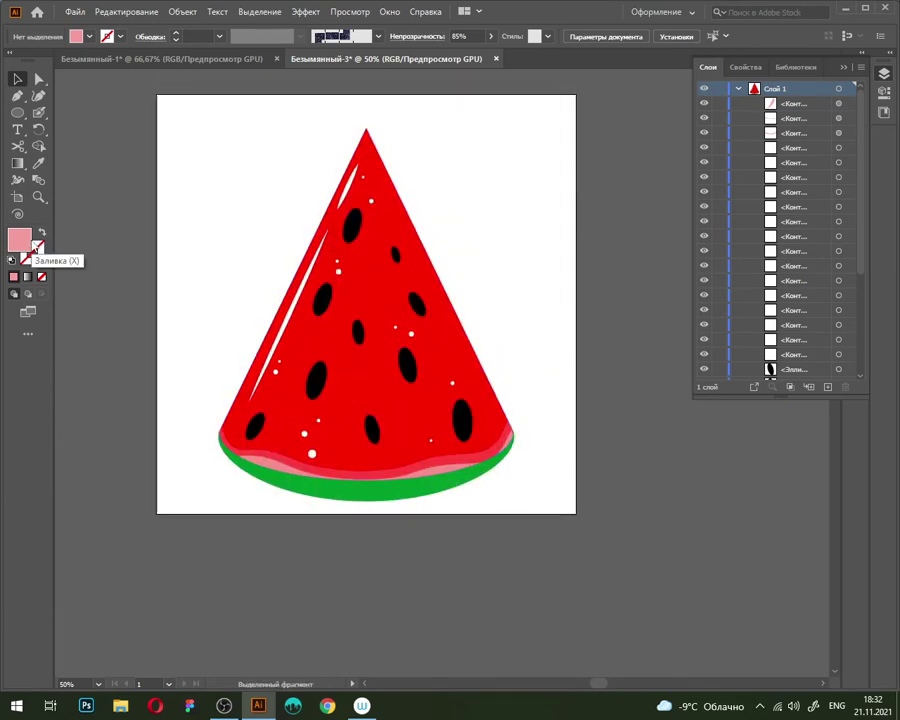
Set the fill colour to a deep, saturated dark purple in the Color Picker
double_click(26, 246)
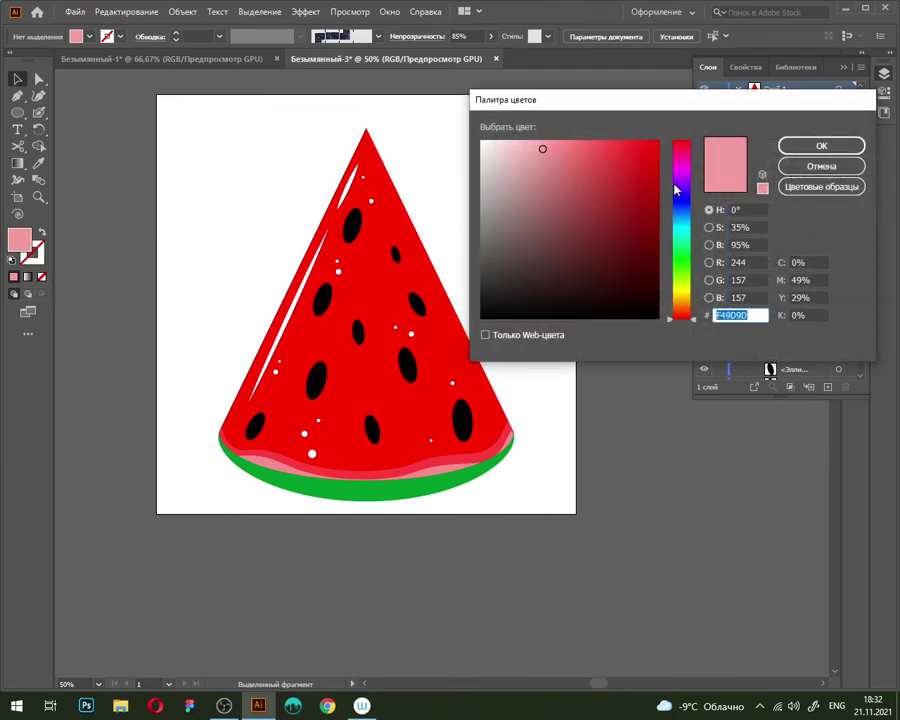
click(677, 186)
drag(672, 189, 676, 191)
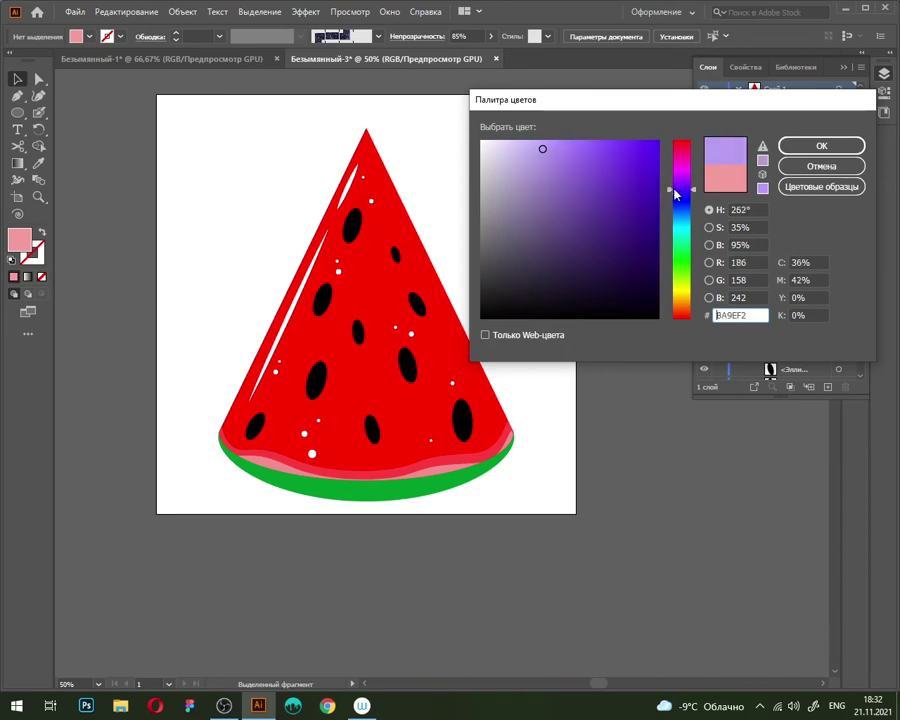
drag(635, 168, 673, 258)
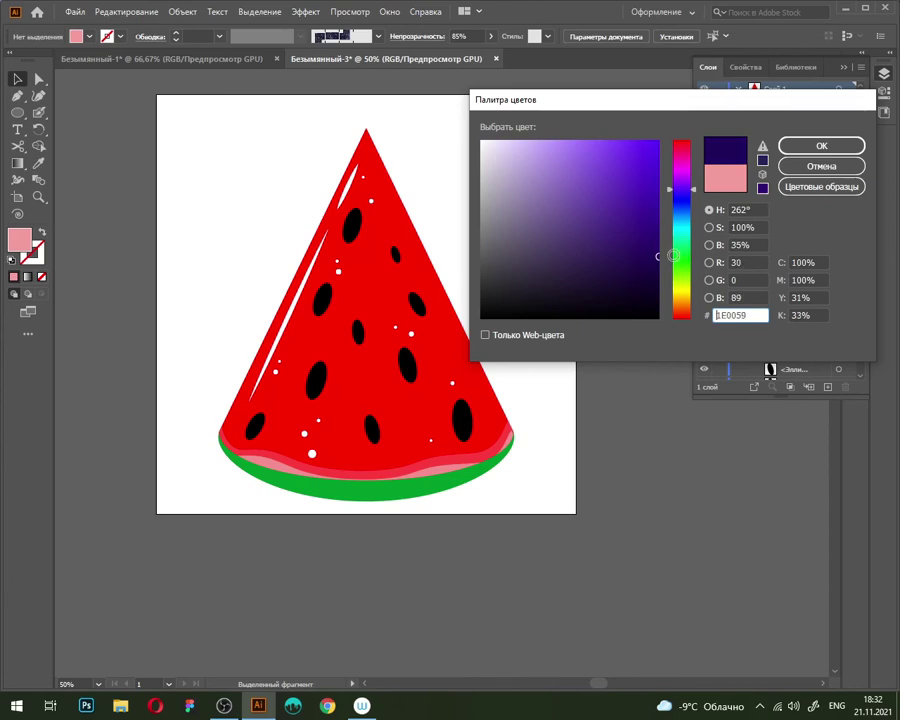
click(820, 147)
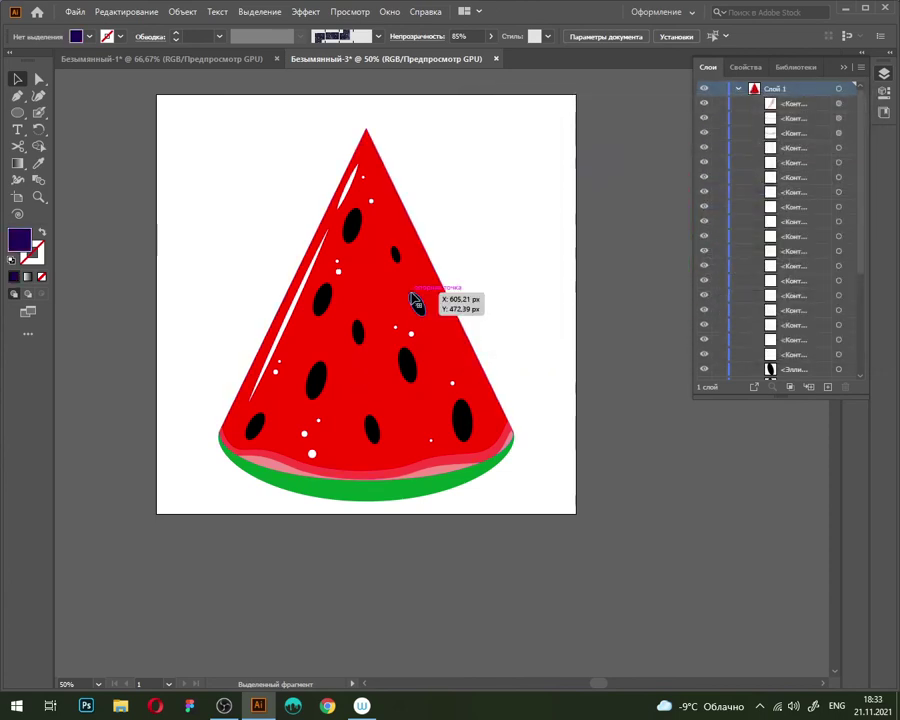
Draw a closed Pen shape over the slice's right side, from tip to below the rind
key(p)
click(411, 333)
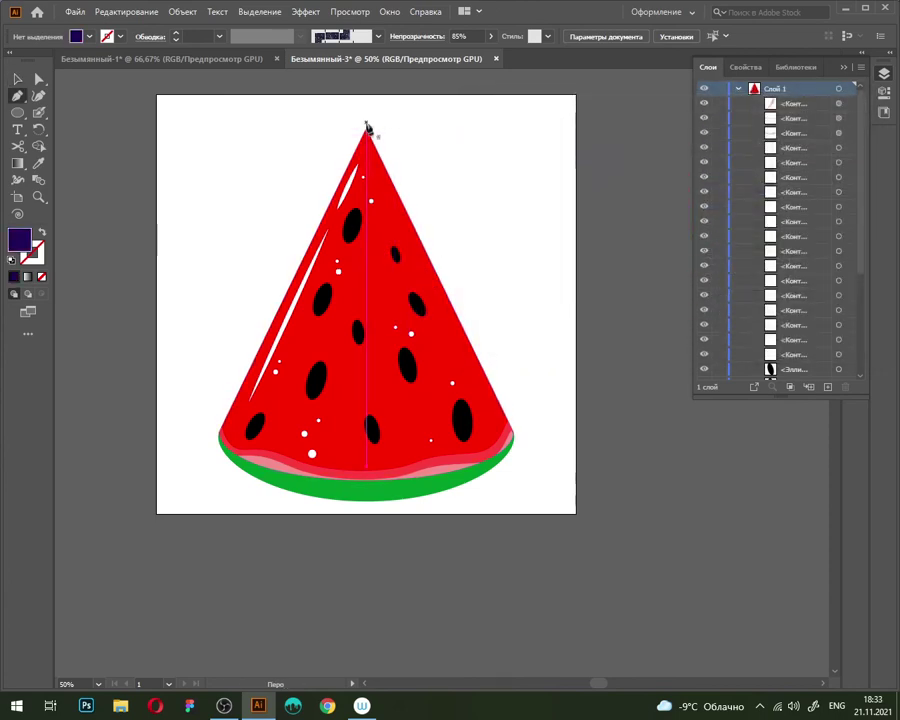
mouse_move(366, 130)
mouse_down()
mouse_move(369, 163)
mouse_move(418, 262)
mouse_move(436, 332)
mouse_up()
drag(476, 382, 478, 410)
mouse_move(460, 456)
mouse_down()
mouse_move(466, 474)
mouse_move(444, 487)
mouse_move(348, 505)
mouse_up()
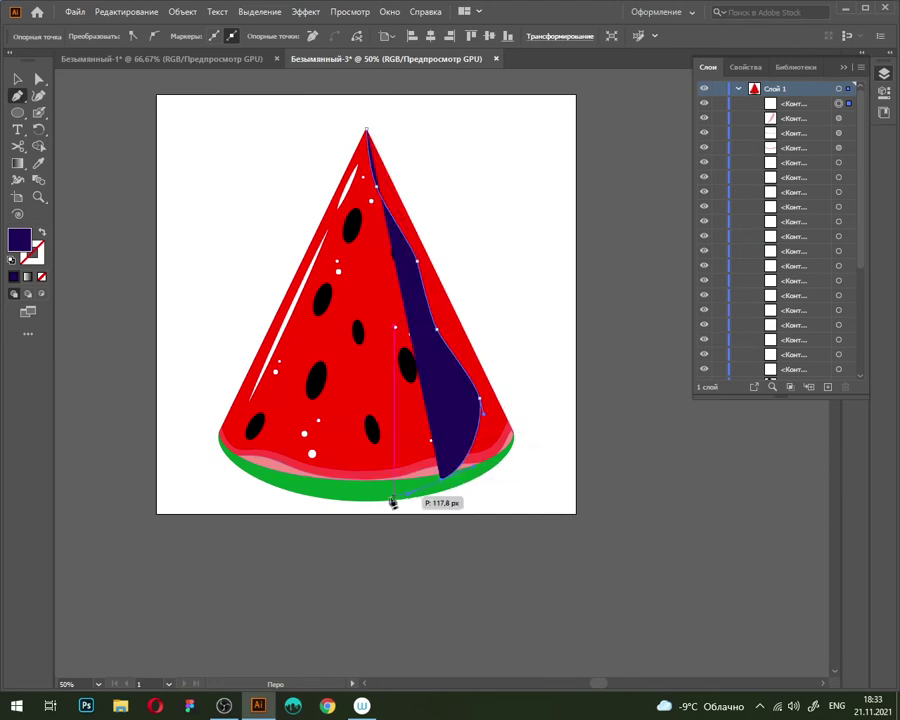
click(330, 548)
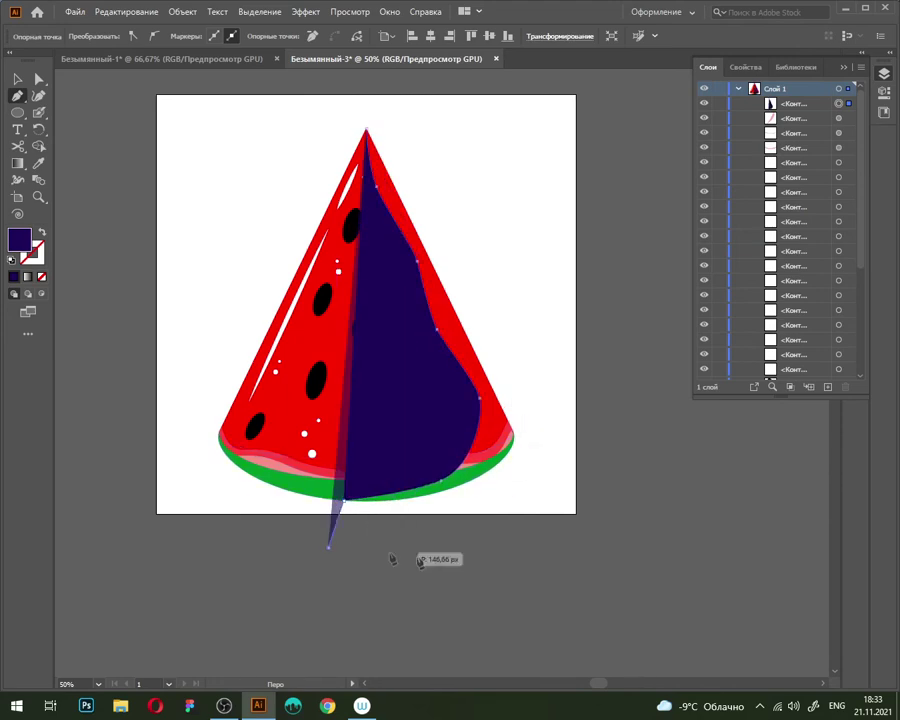
click(458, 559)
click(556, 511)
drag(544, 242, 507, 200)
click(430, 116)
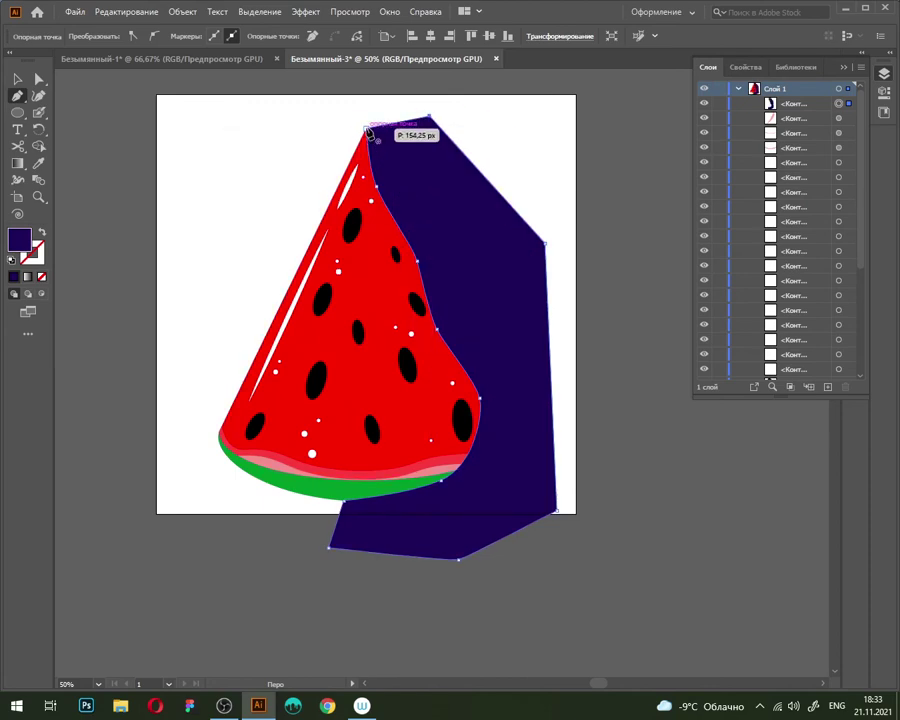
click(367, 129)
Trim the purple shape to the slice outline with Shape Builder, deleting the outside part
key(v)
shift+click(370, 272)
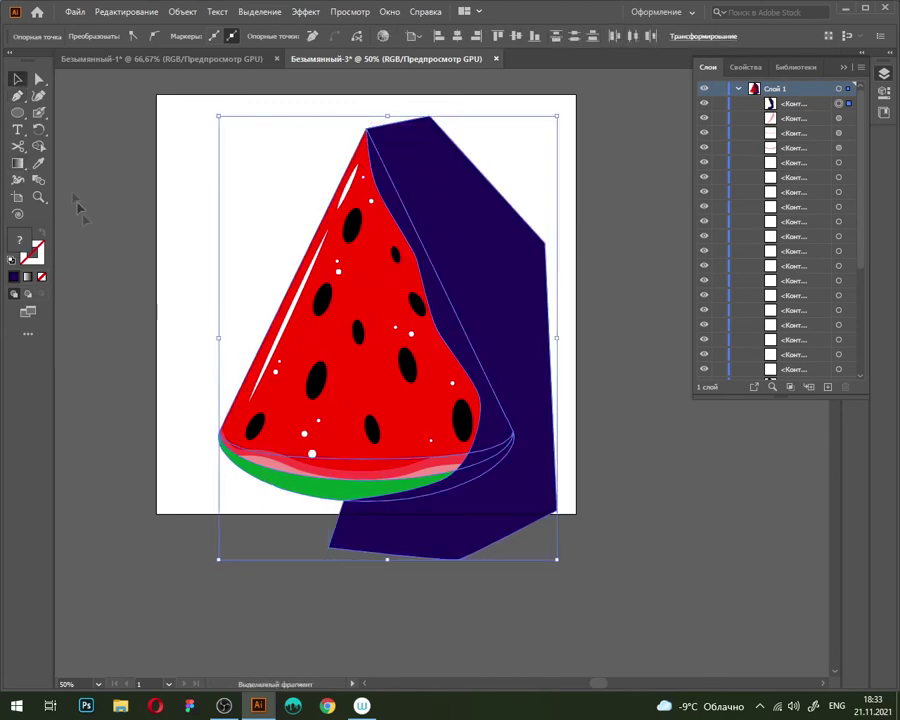
click(38, 147)
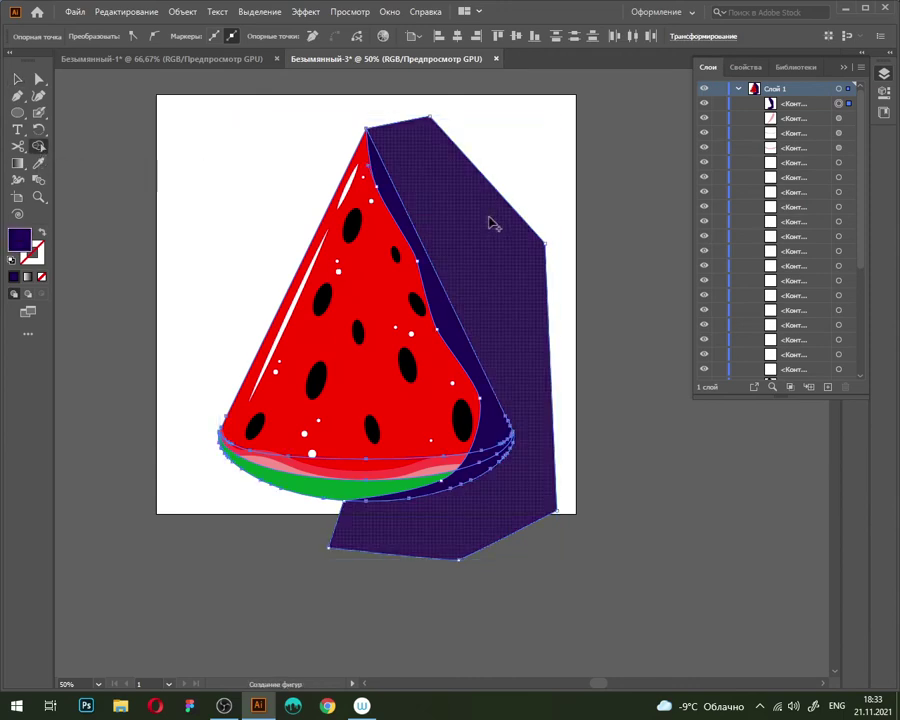
alt+click(487, 261)
key(v)
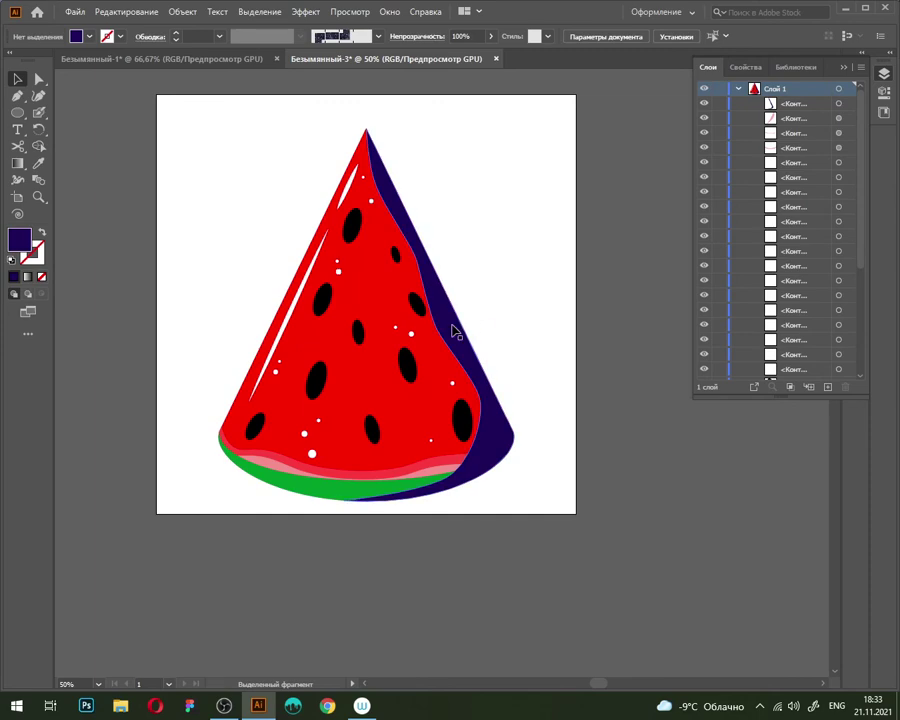
Move the shadow's rind anchor and handle so its lower edge follows the green rind curve
click(453, 331)
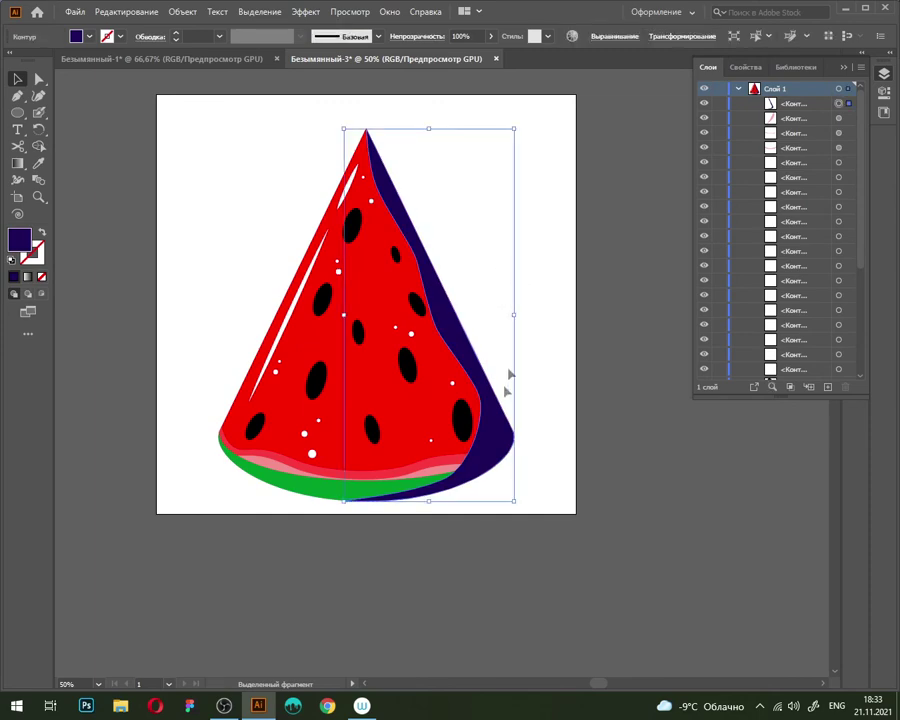
scroll(466, 486, up, 5)
key(a)
click(363, 470)
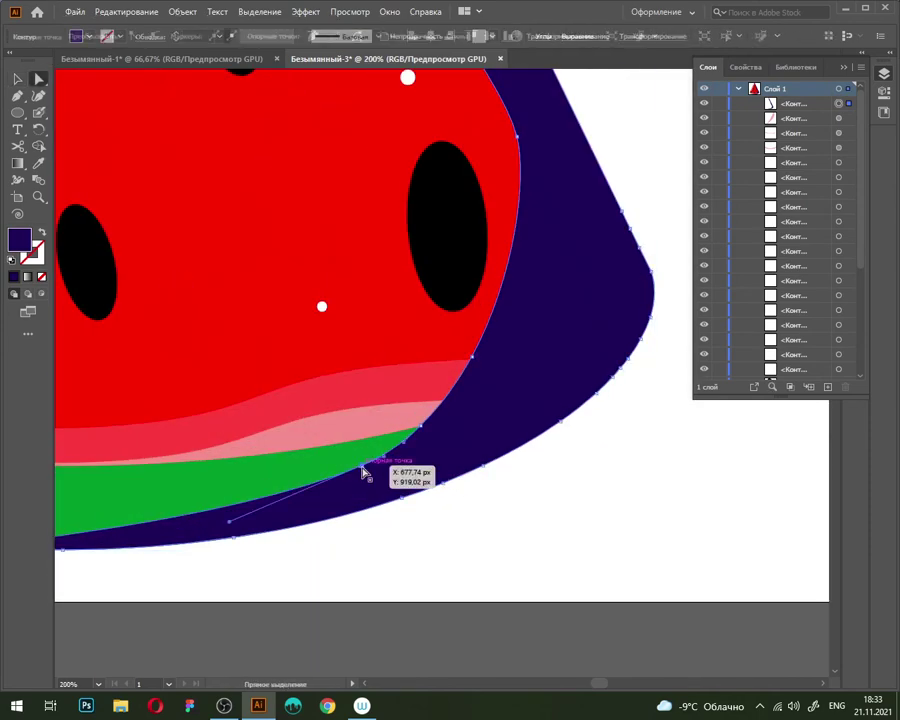
drag(365, 474, 424, 430)
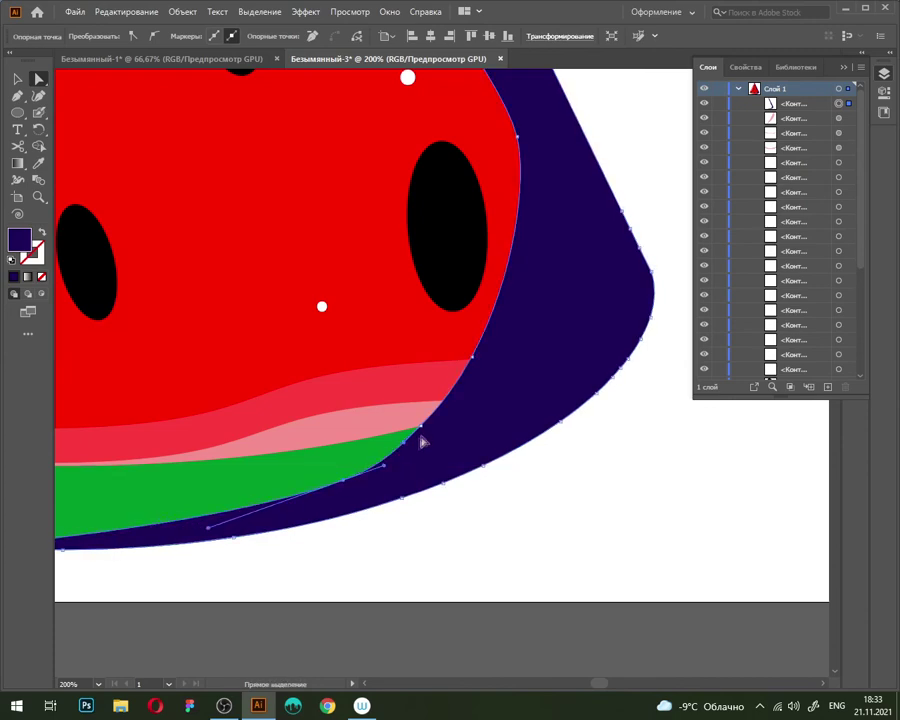
mouse_move(424, 430)
mouse_down()
mouse_move(474, 366)
mouse_move(508, 287)
mouse_up()
scroll(490, 380, down, 2)
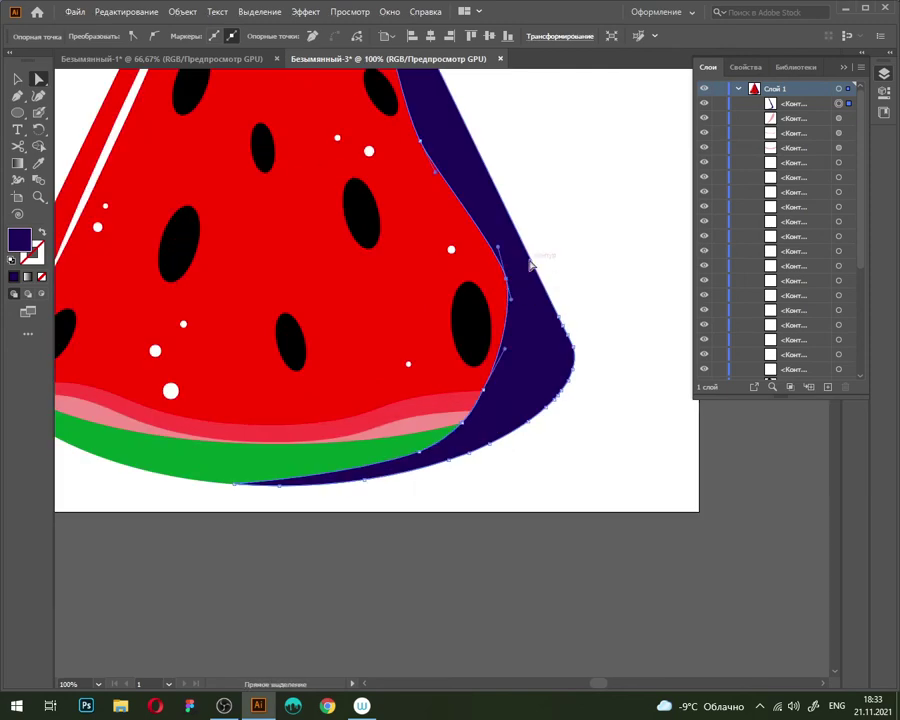
click(614, 262)
scroll(612, 250, down, 2)
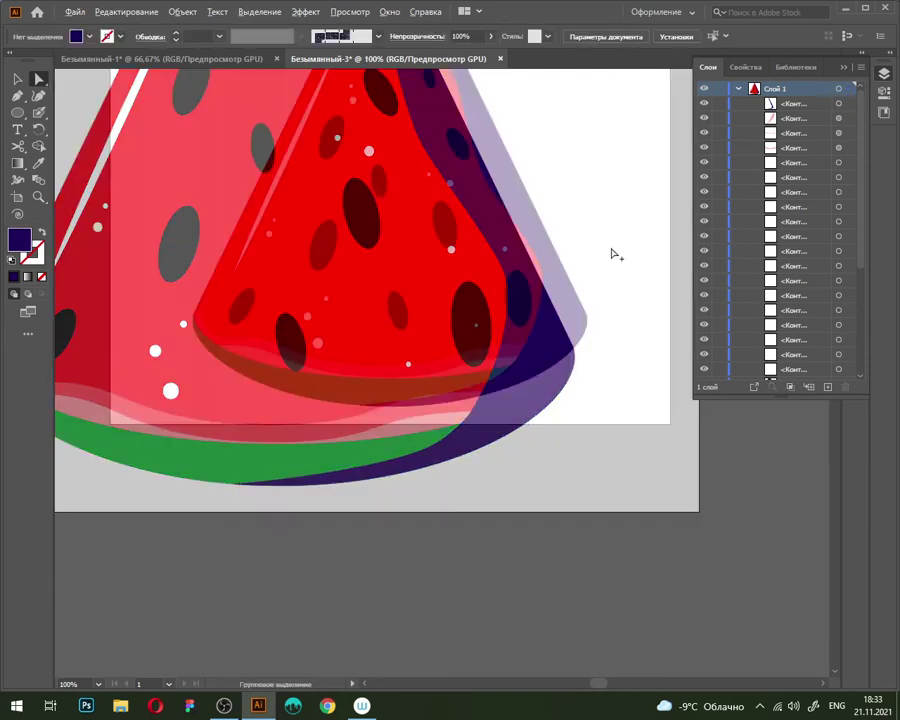
click(493, 291)
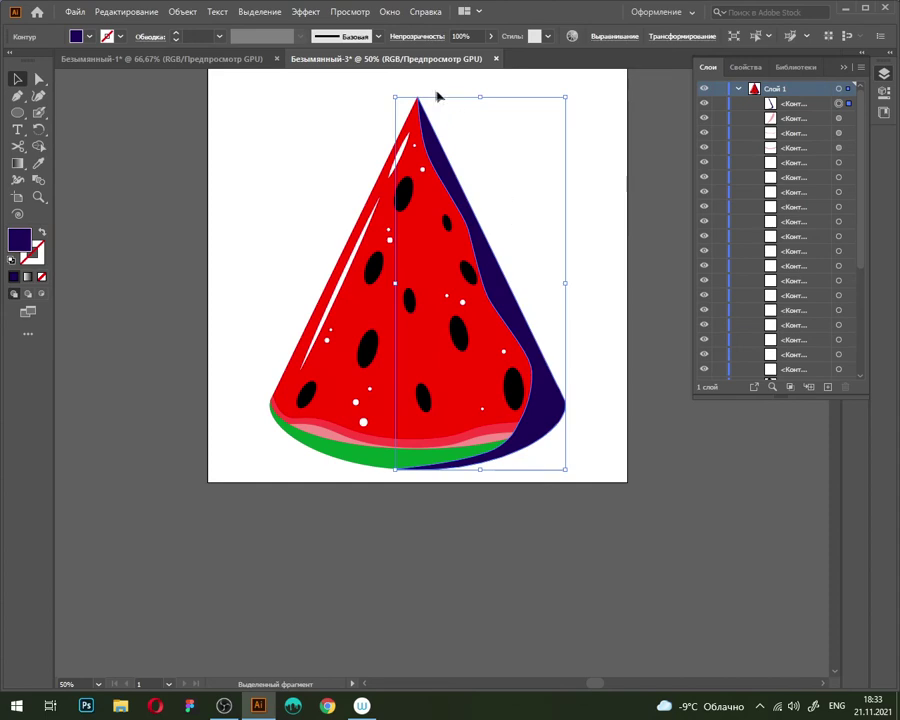
Give the purple shadow the Overlay (Перекрытие) blend mode in the Opacity settings
click(420, 37)
click(323, 61)
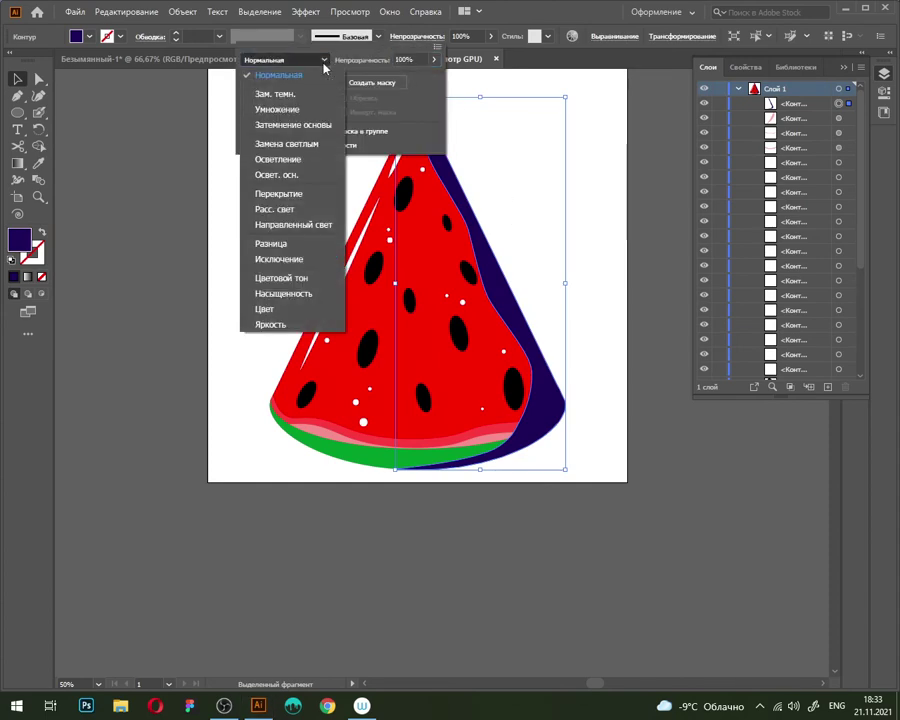
click(285, 193)
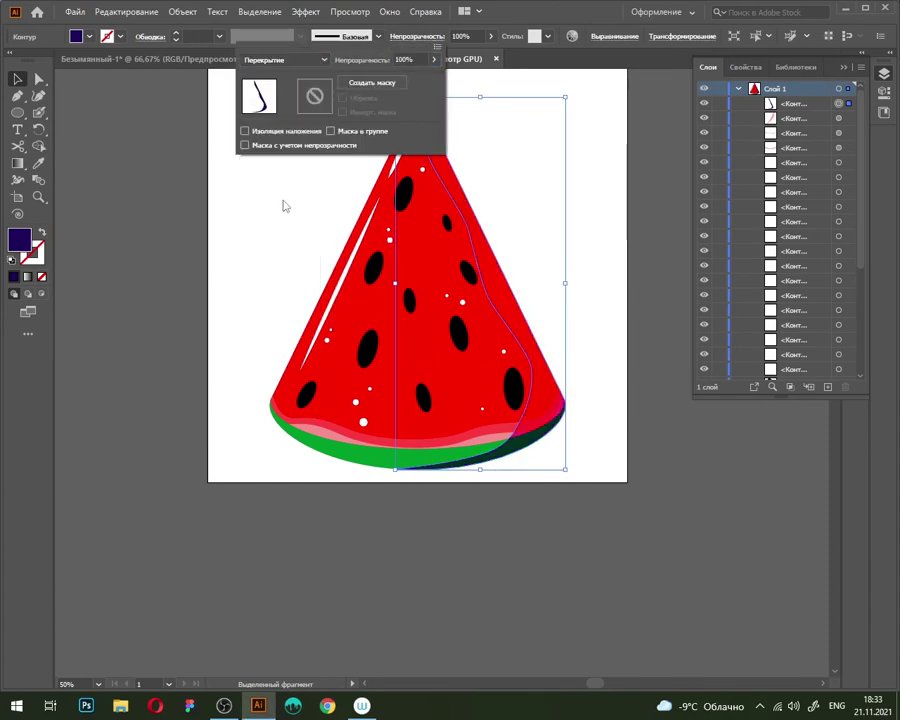
click(325, 60)
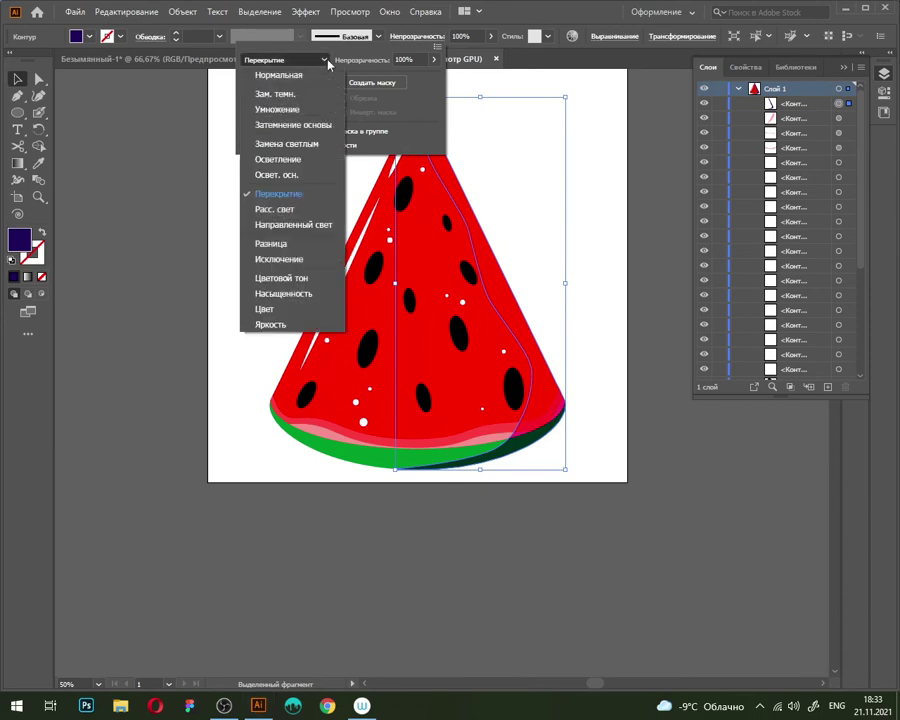
click(517, 9)
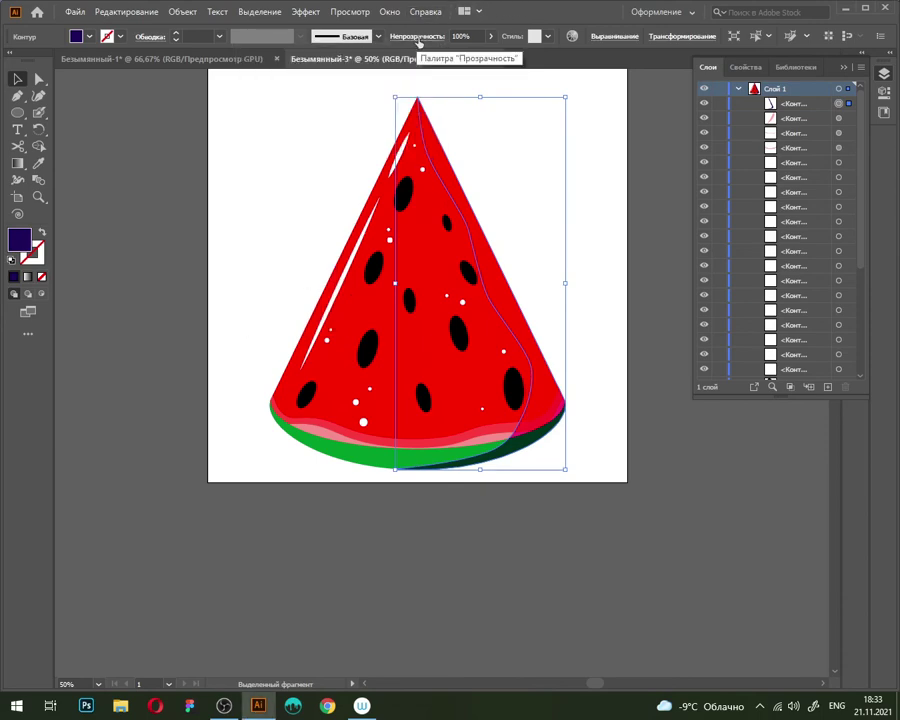
click(419, 36)
click(325, 61)
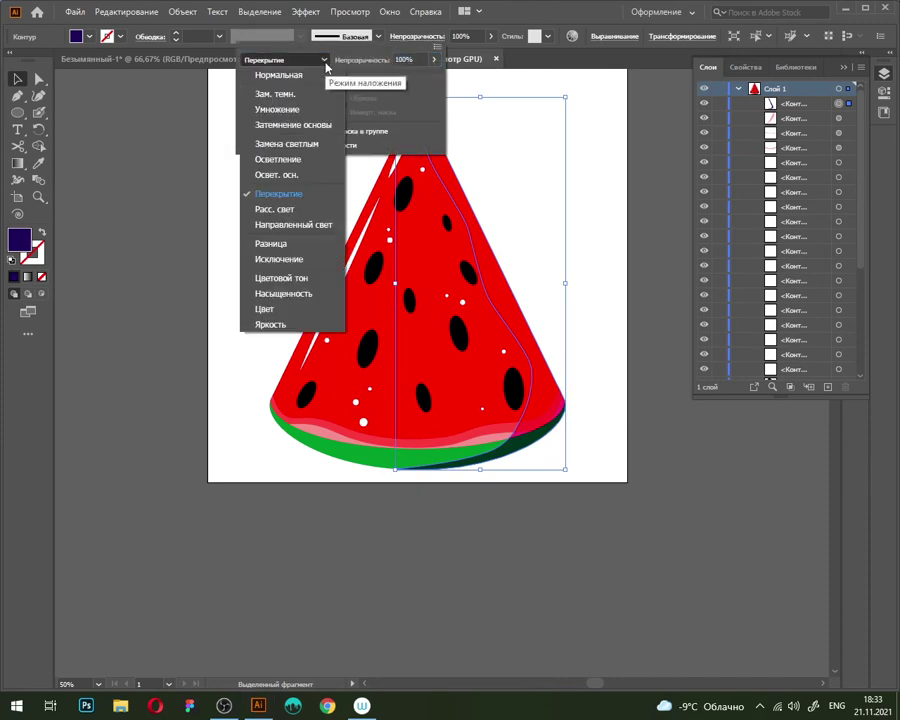
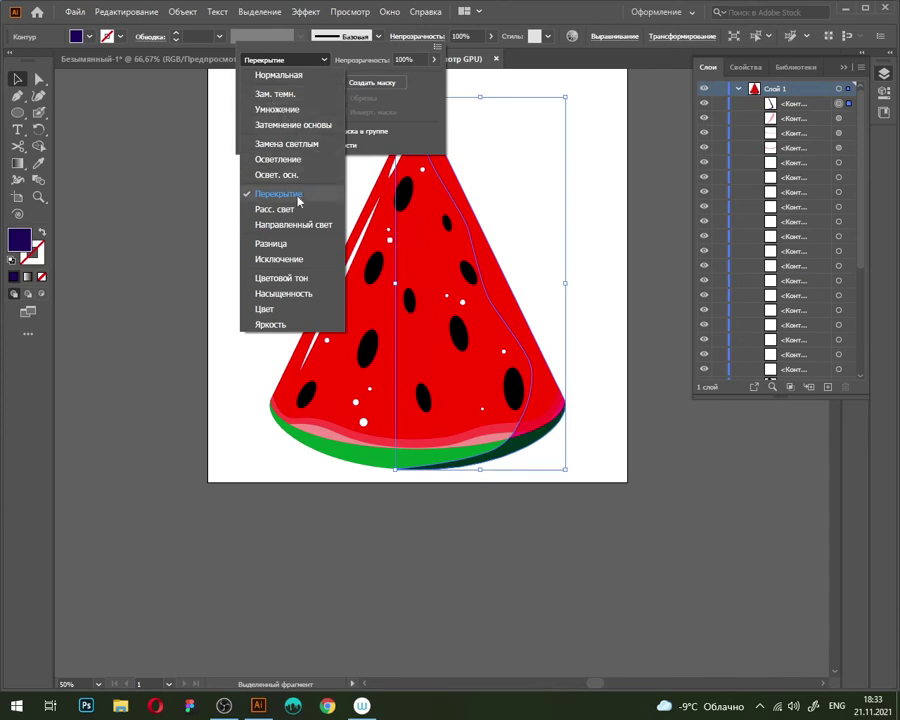
Set the right-side shadow shape to Multiply blend mode and lower its opacity
click(262, 110)
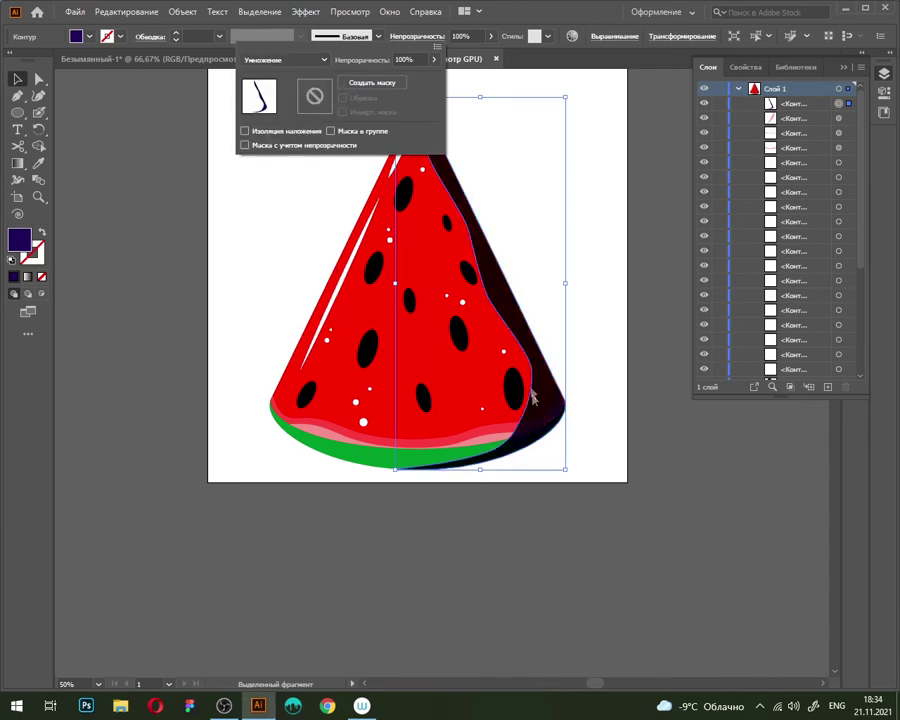
click(491, 36)
drag(459, 56, 454, 58)
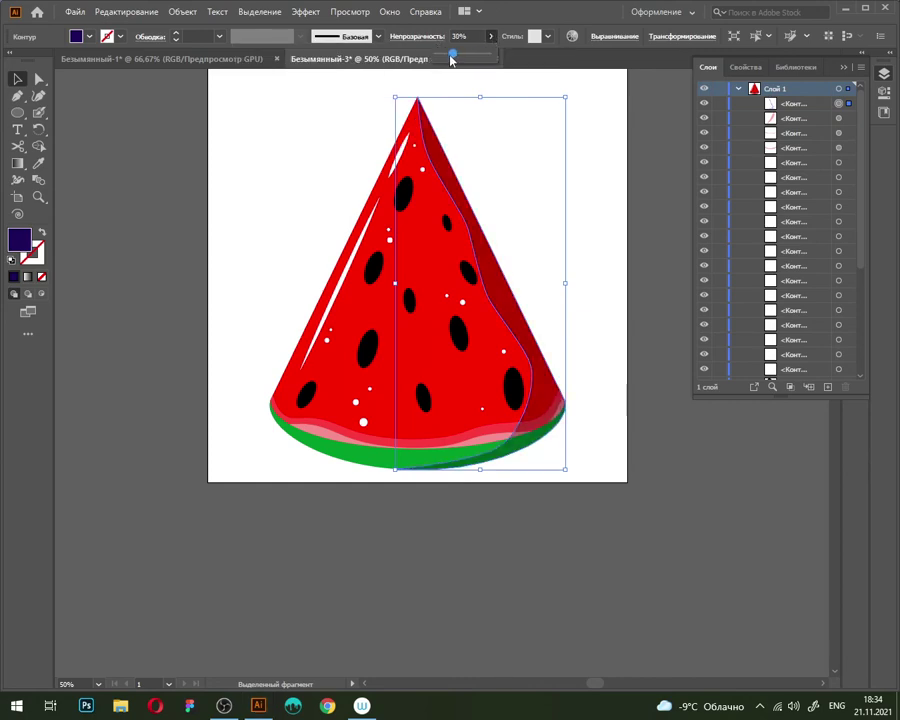
drag(451, 60, 445, 60)
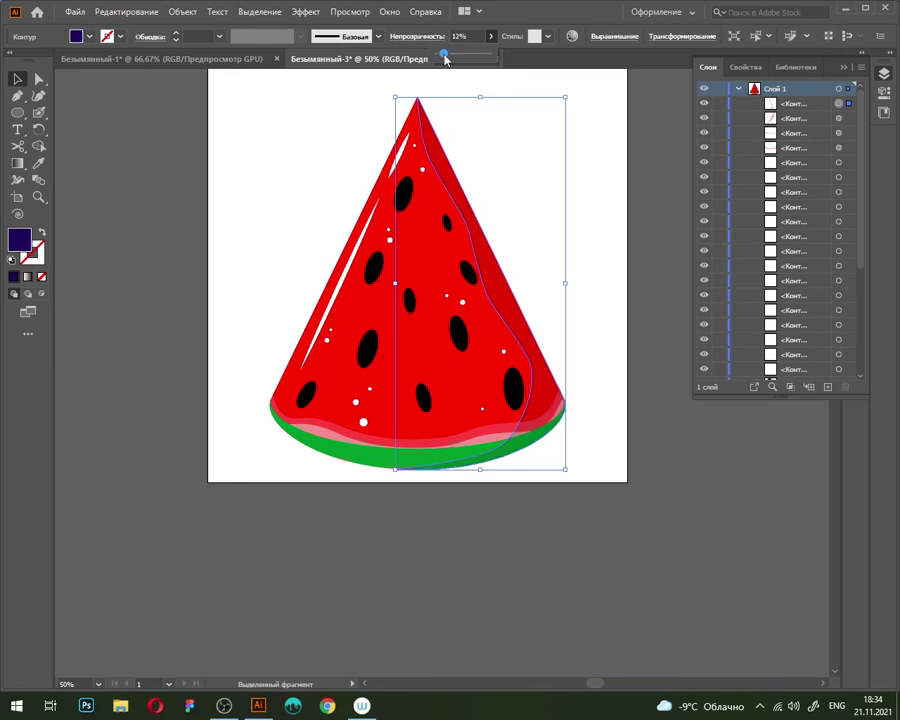
drag(447, 60, 452, 61)
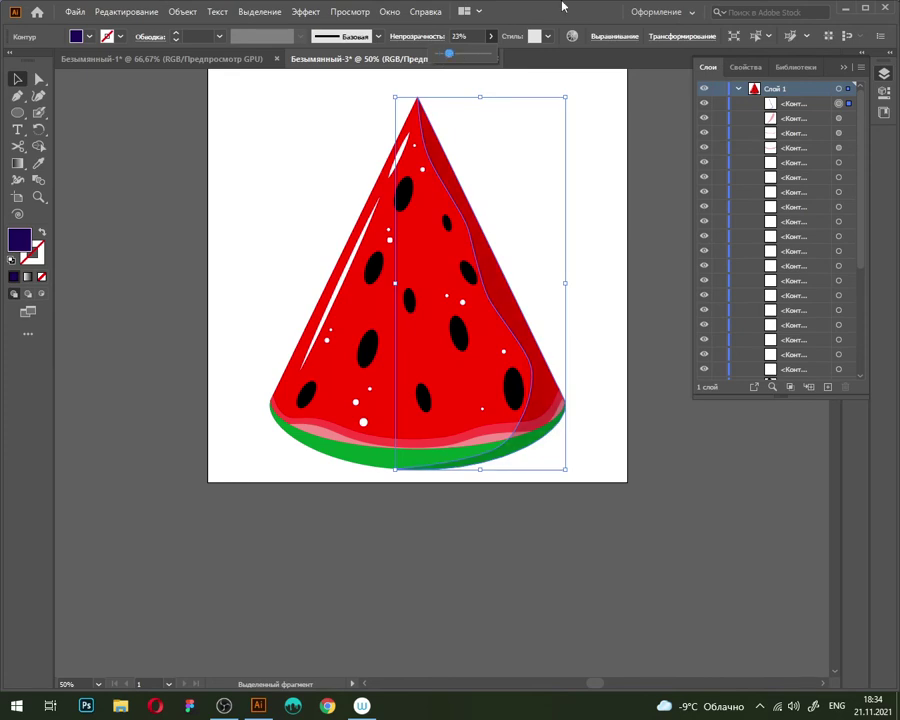
Preview the shadow, then reselect it and settle its opacity at about 31%
click(590, 198)
scroll(587, 201, down, 2)
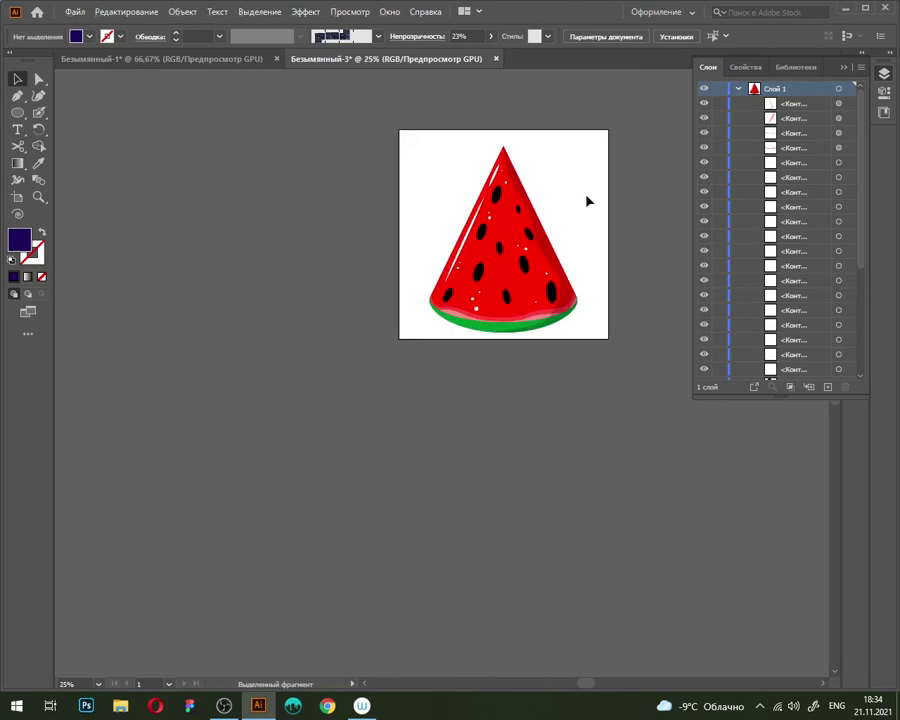
scroll(570, 212, up, 3)
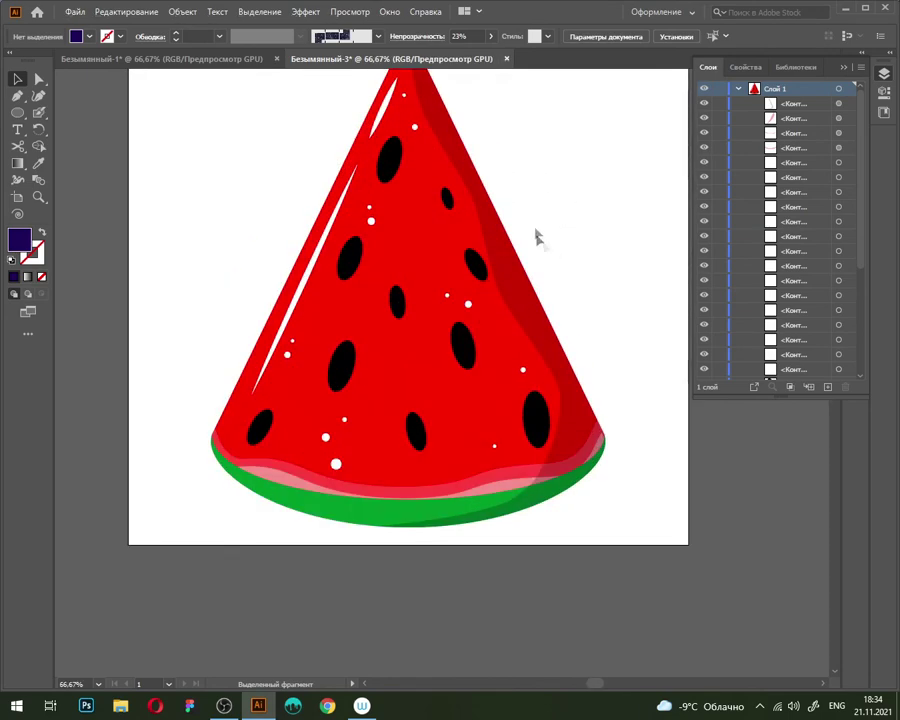
scroll(550, 235, down, 1)
click(533, 298)
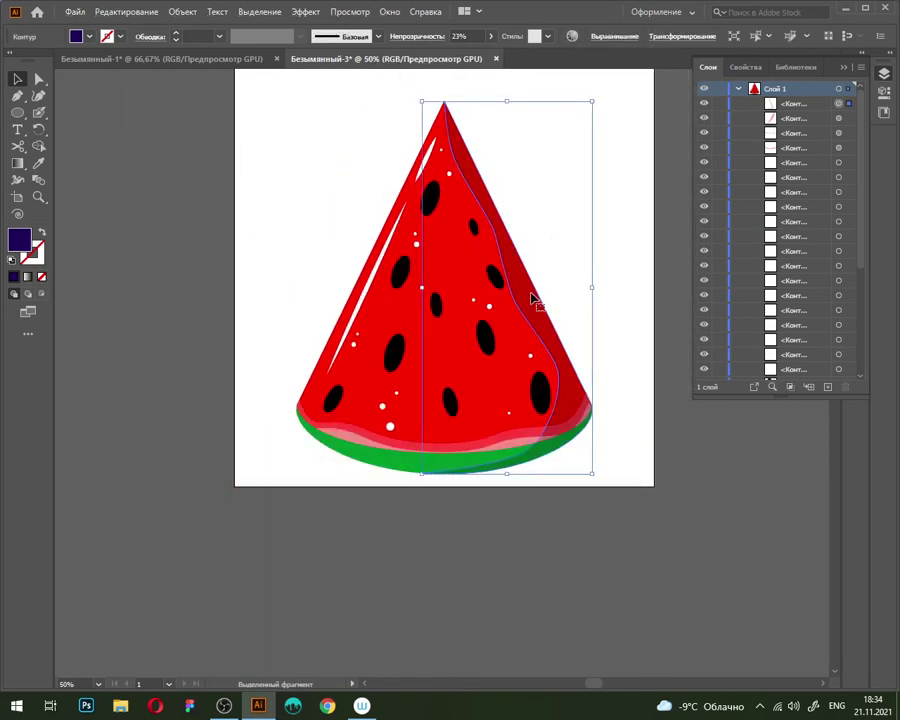
click(490, 36)
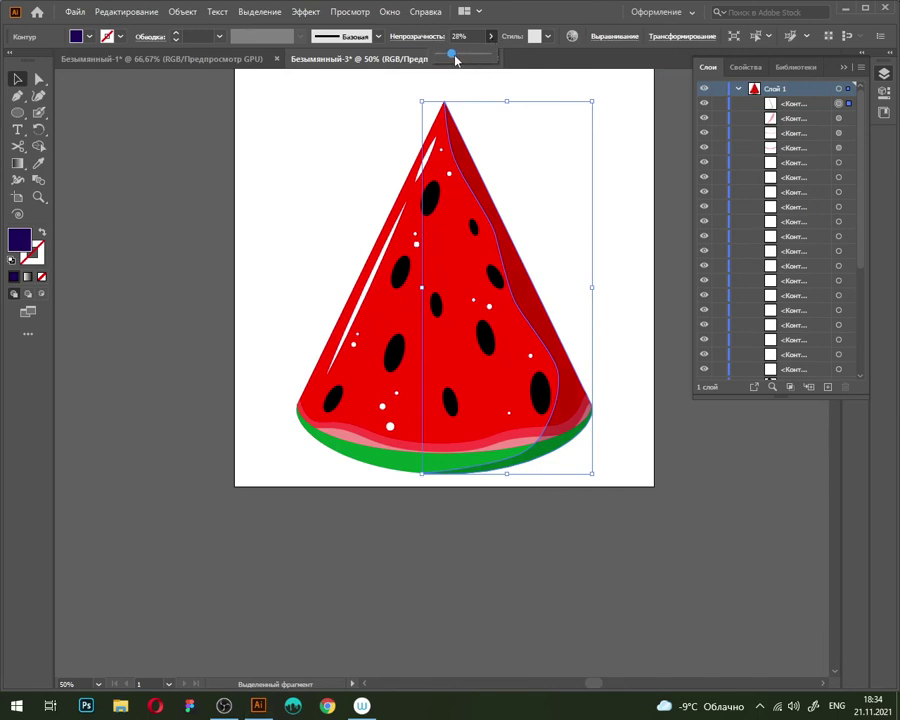
click(548, 219)
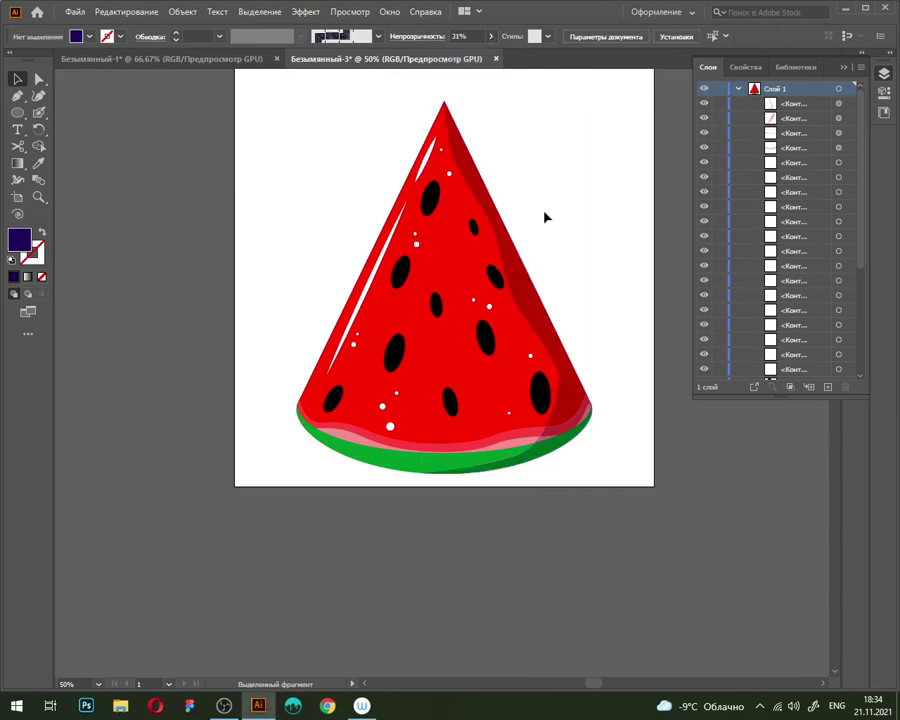
scroll(545, 218, down, 2)
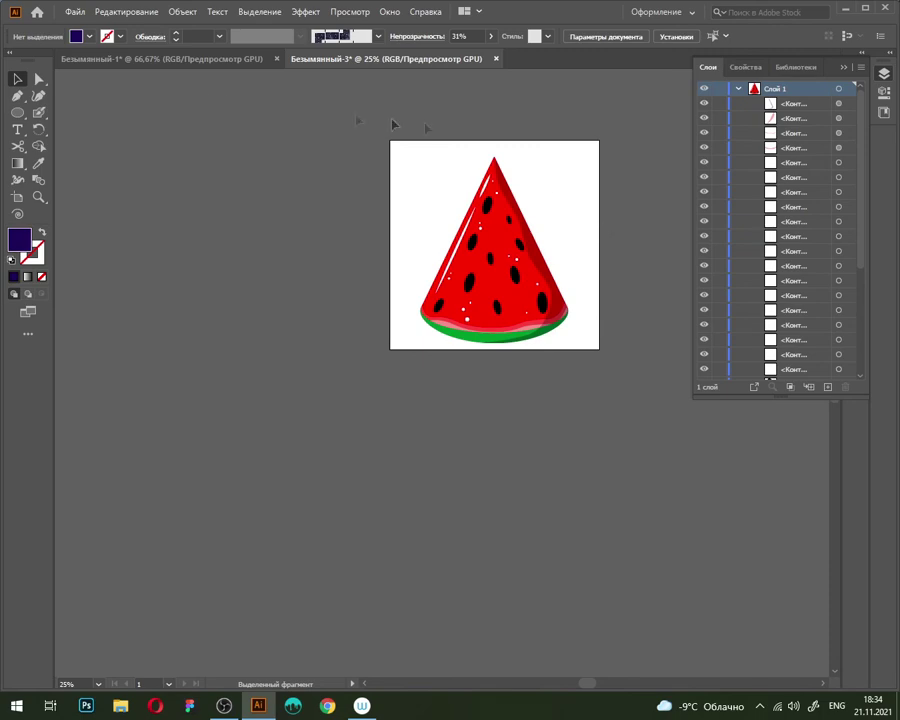
click(196, 59)
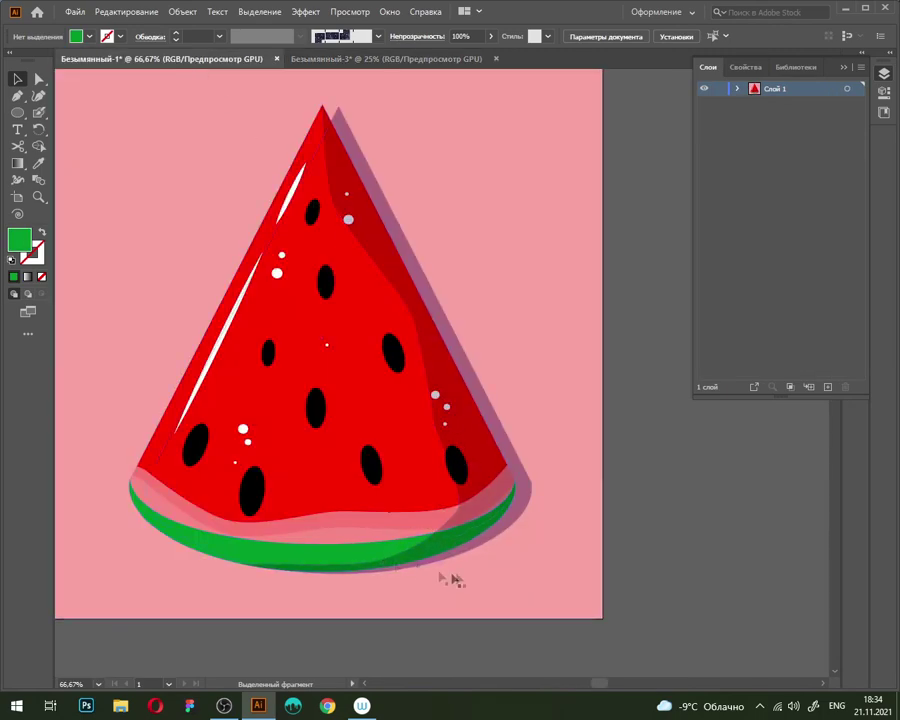
Select every watermelon part and group them with Ctrl+G
click(395, 59)
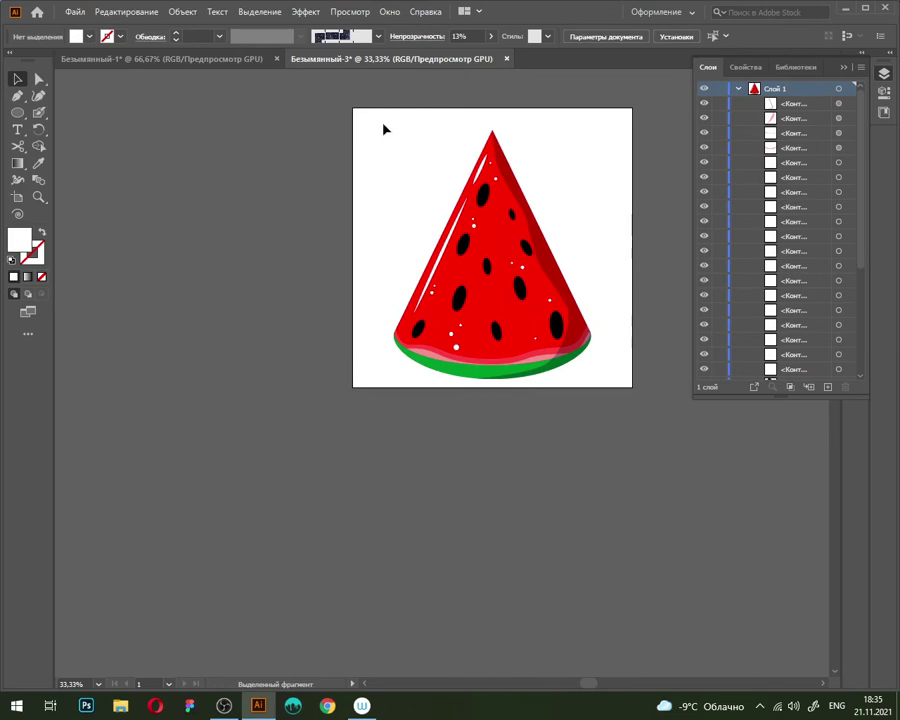
drag(384, 129, 611, 378)
key(ctrl+g)
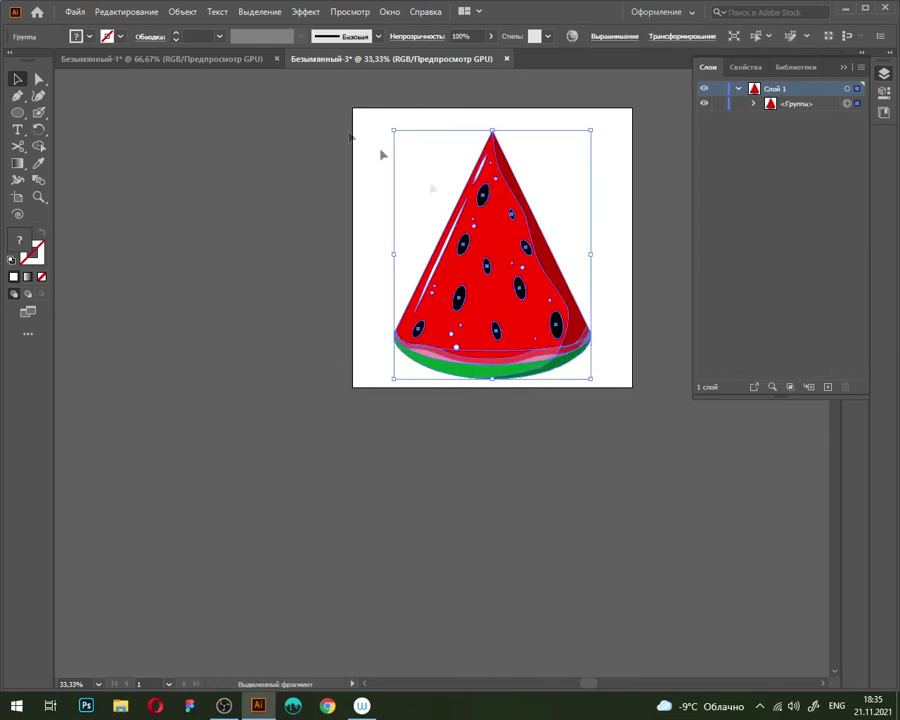
click(200, 59)
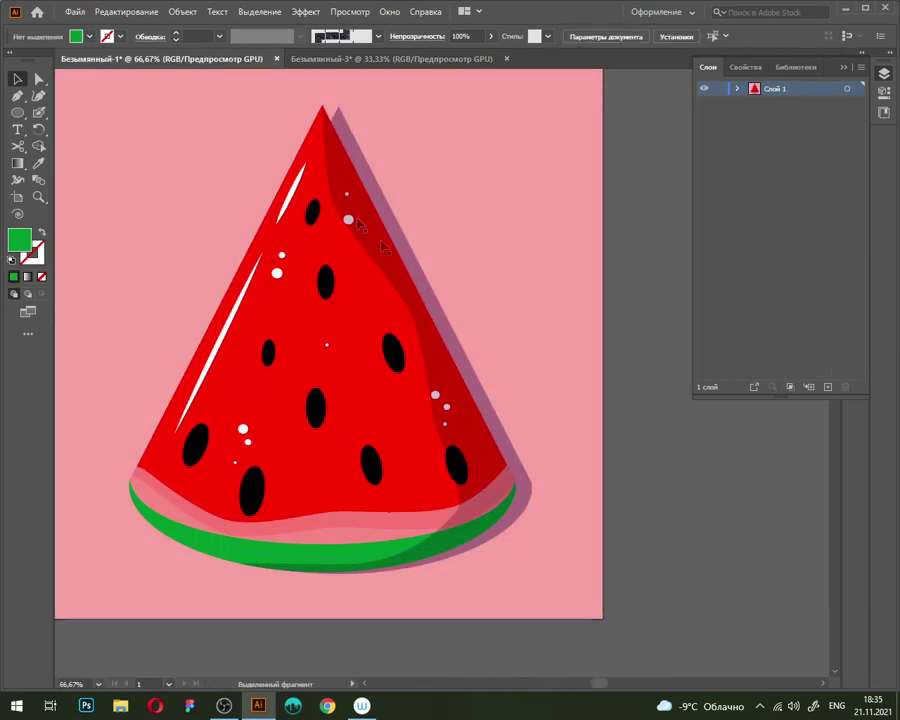
click(445, 59)
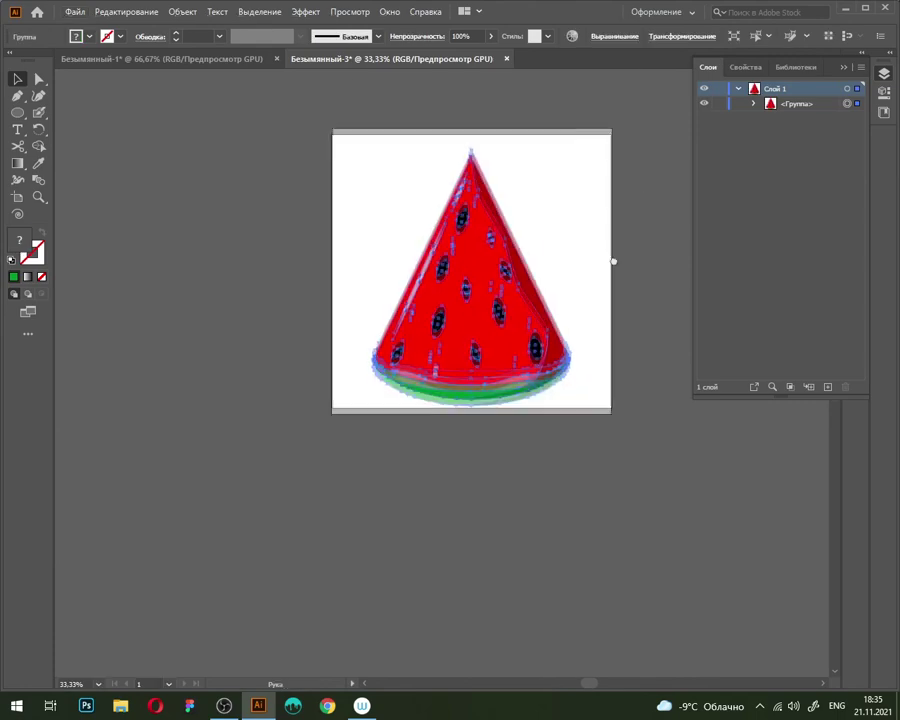
Centre the watermelon group vertically on the artboard using Vertical Align Center
click(843, 67)
click(856, 289)
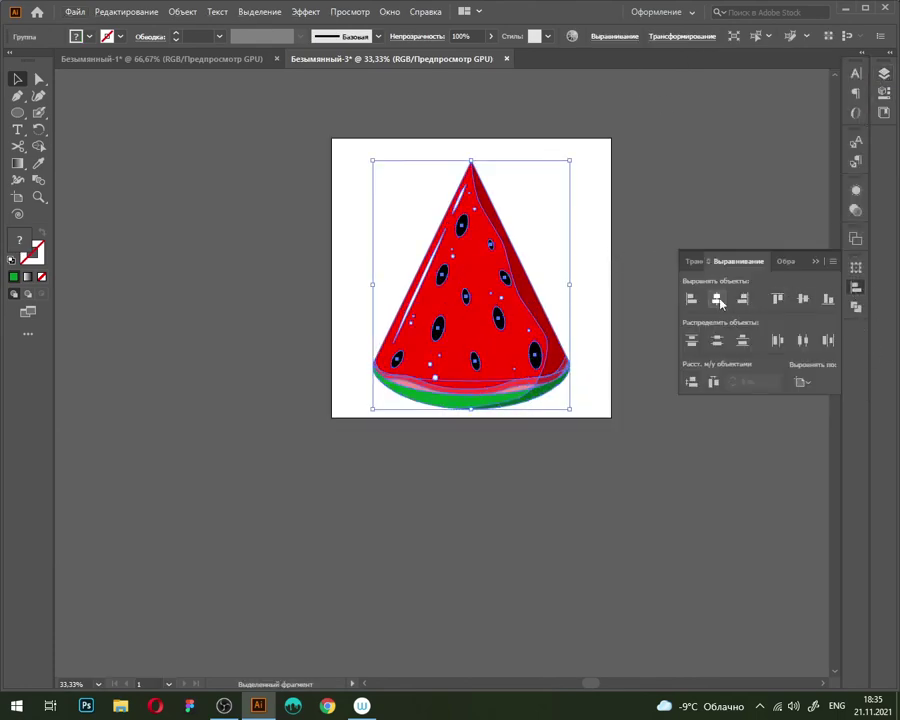
click(802, 298)
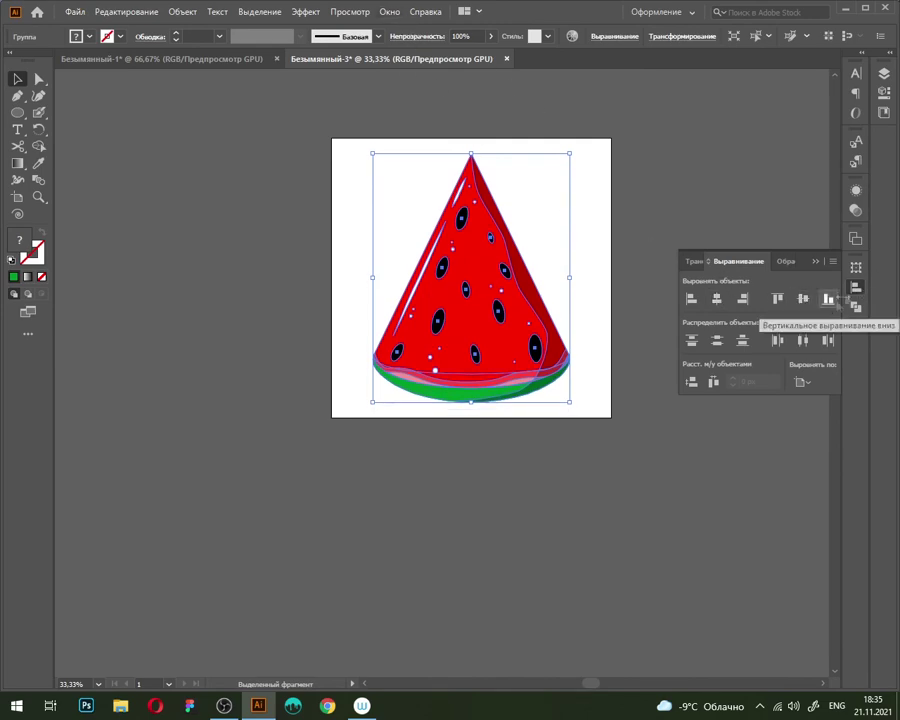
click(675, 148)
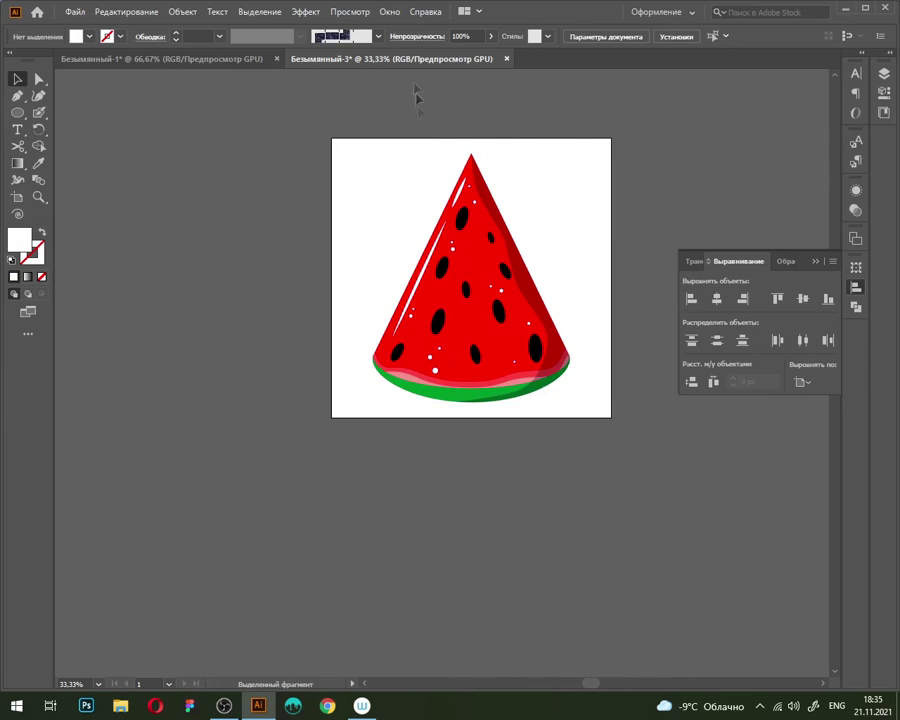
click(224, 62)
Sample the pink background colour from the reference document and read its value
key(i)
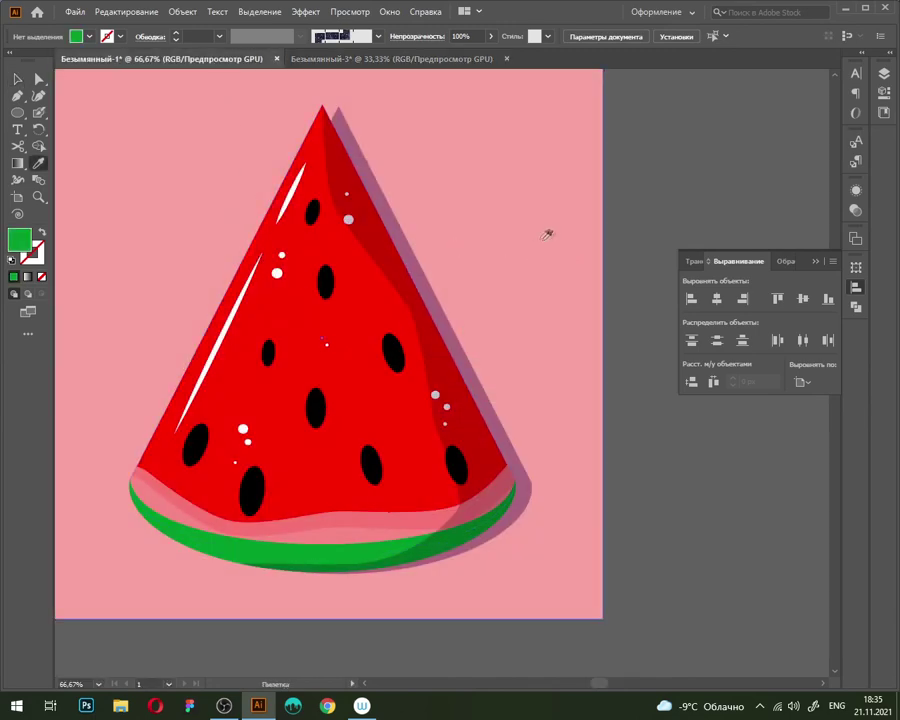
click(547, 234)
double_click(15, 244)
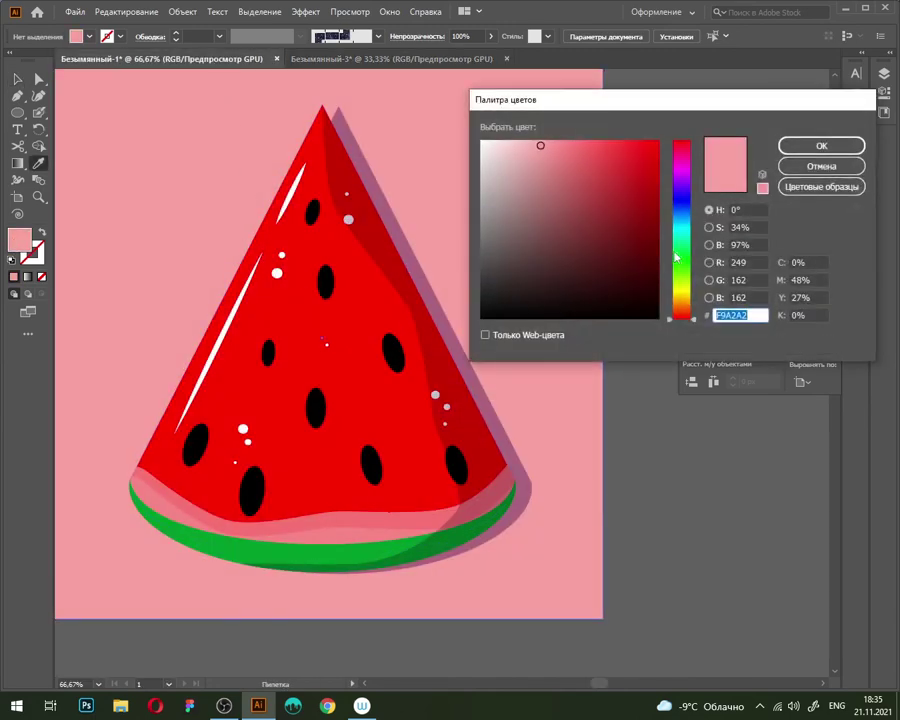
click(779, 158)
click(318, 58)
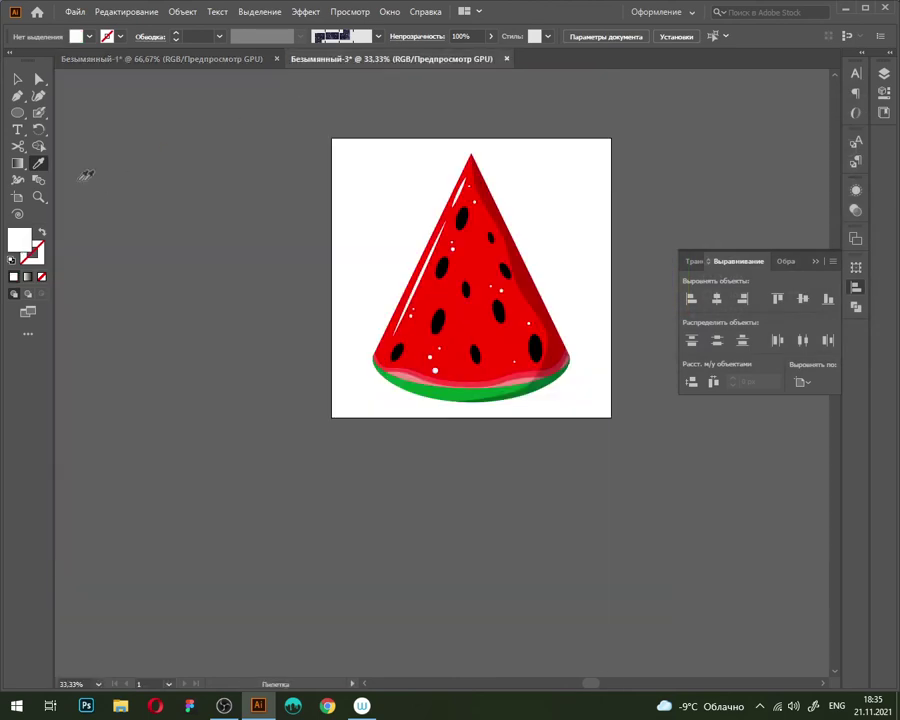
key(v)
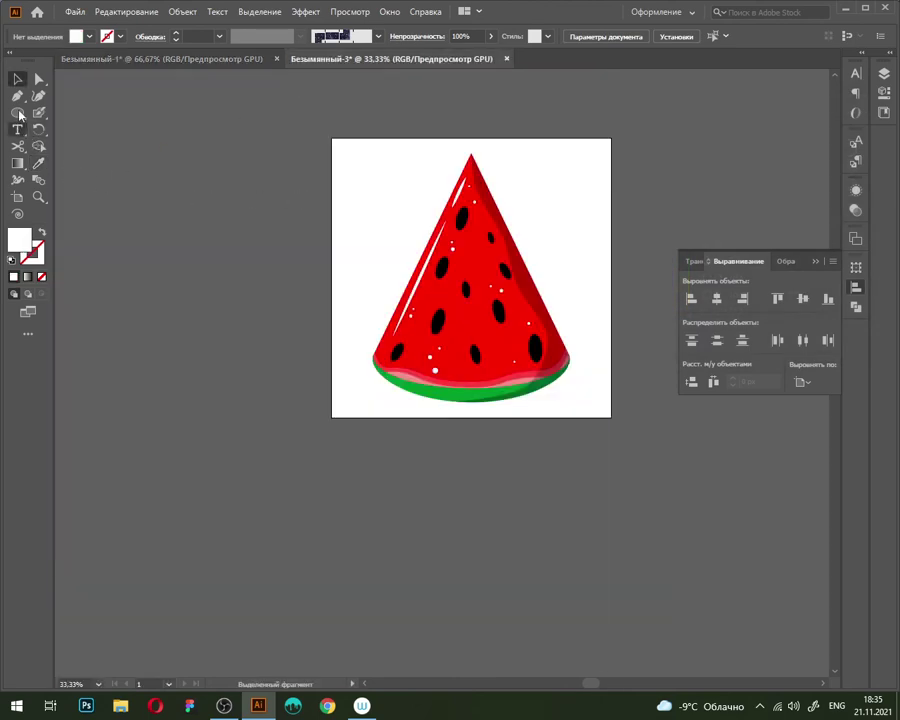
Draw a pink F9A2A2 square covering the whole artboard
drag(19, 115, 80, 112)
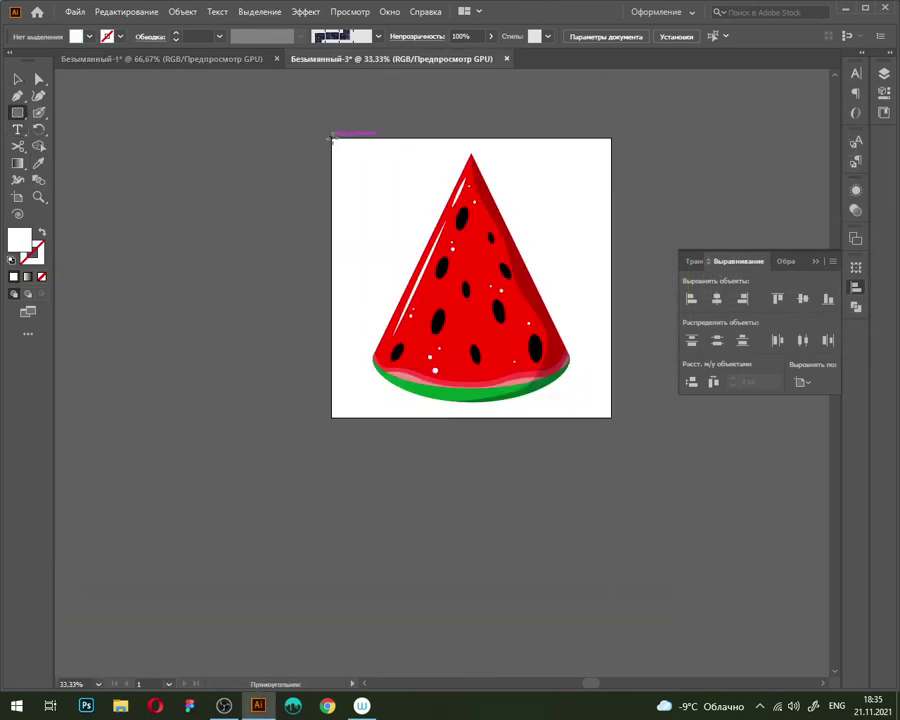
double_click(19, 240)
text(F9A2A2)
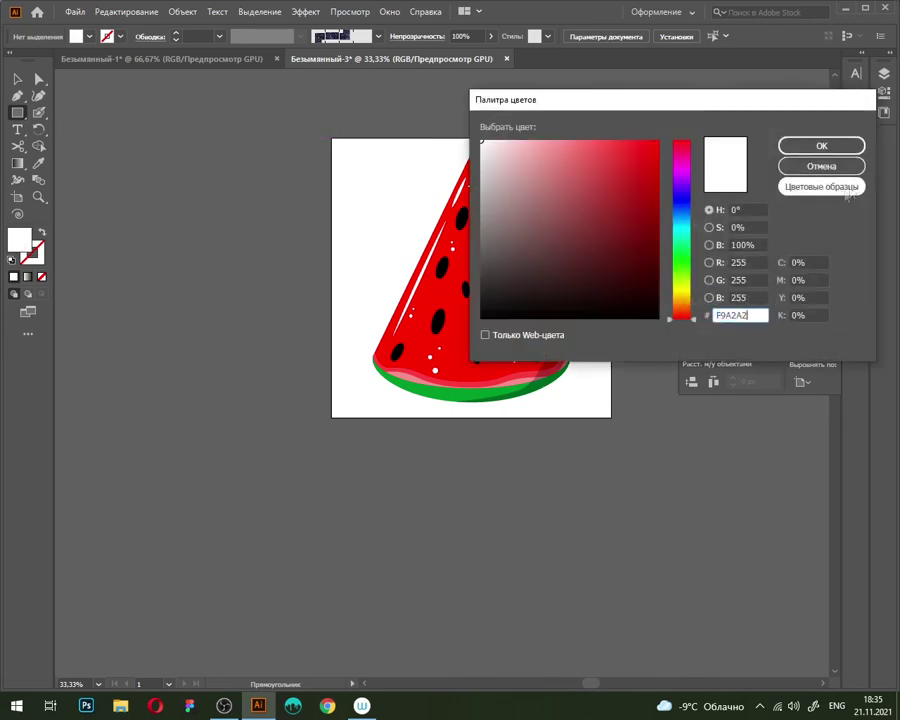
click(843, 152)
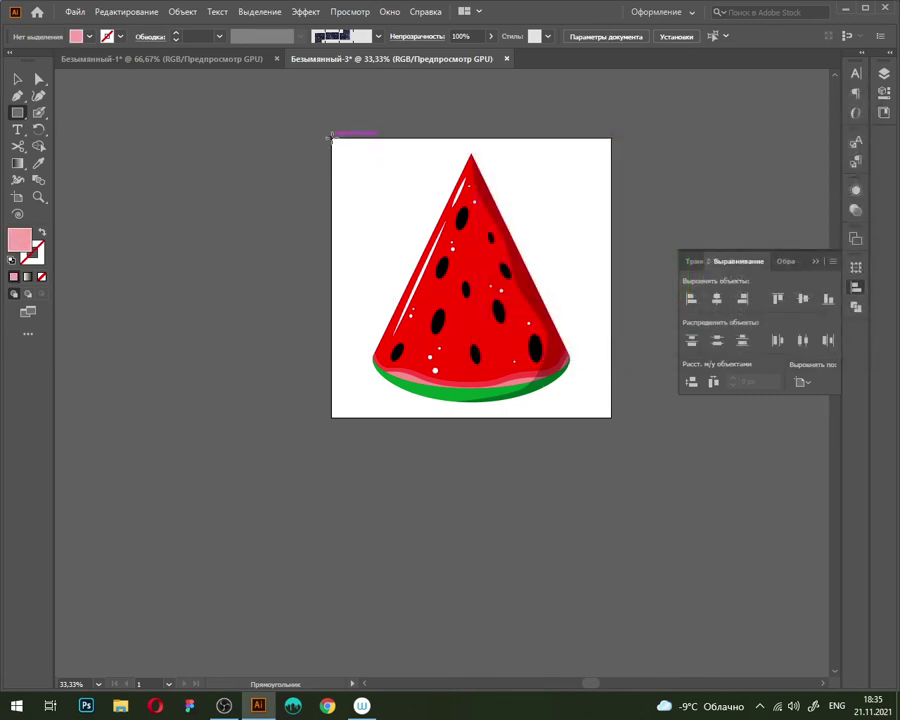
mouse_move(332, 139)
mouse_down()
mouse_move(385, 229)
mouse_move(613, 419)
mouse_up()
key(v)
key(a)
key(v)
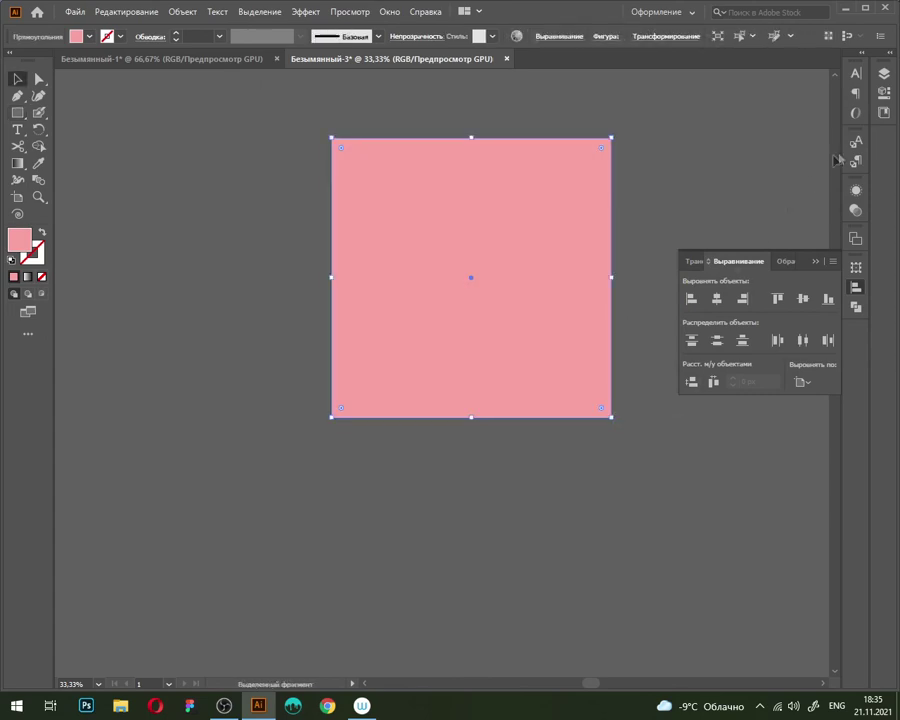
Move the pink square behind the watermelon group in the layers list
click(886, 77)
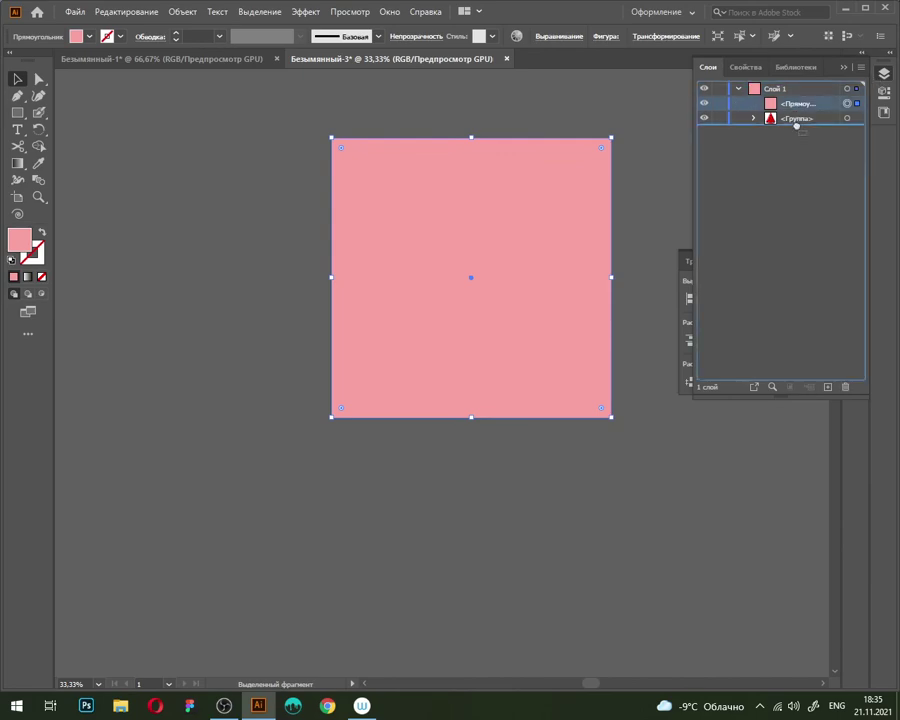
drag(798, 104, 796, 122)
click(653, 120)
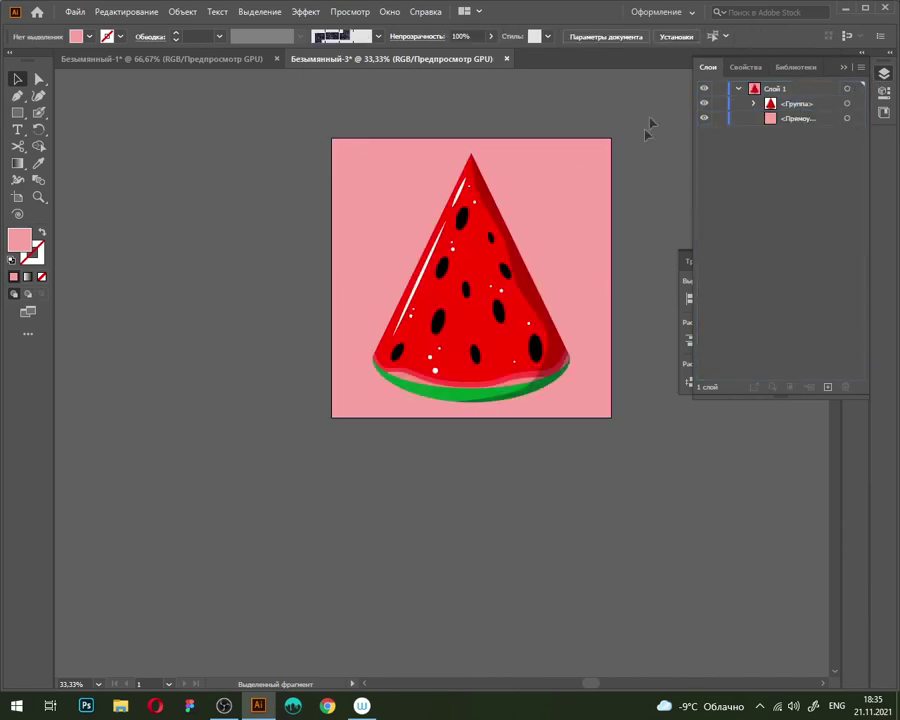
click(490, 292)
scroll(590, 250, up, 1)
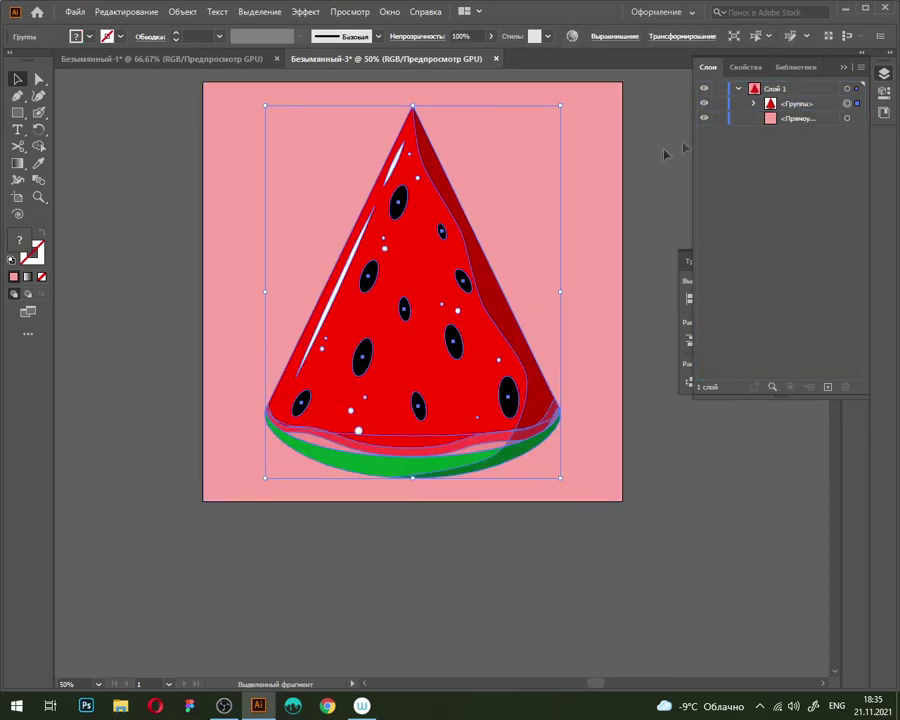
click(613, 177)
key(ctrl+shift+a)
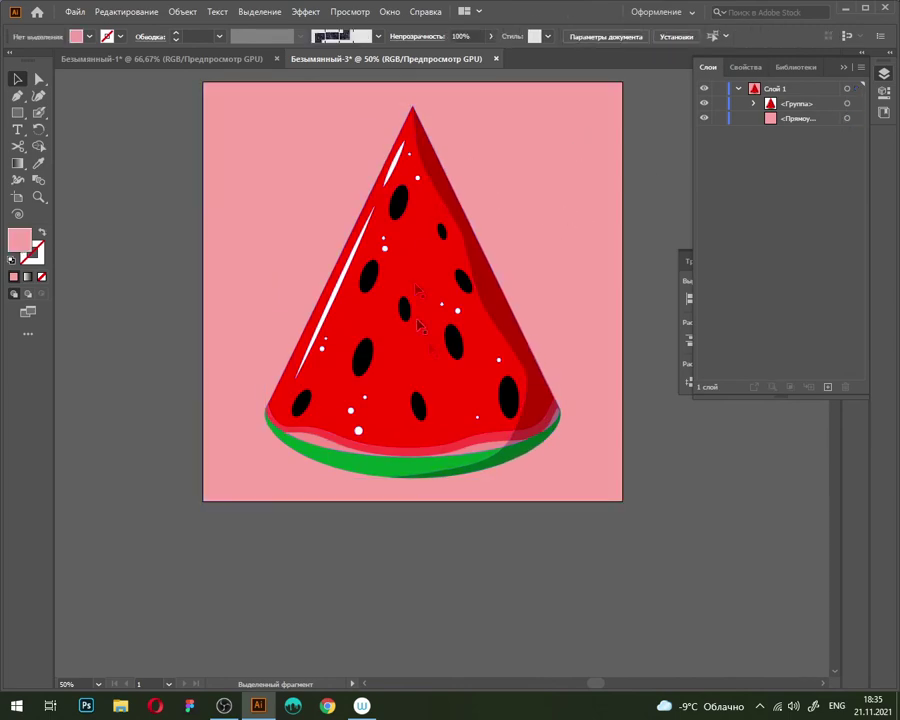
Copy the watermelon group and paste a duplicate in the same position
drag(406, 306, 360, 404)
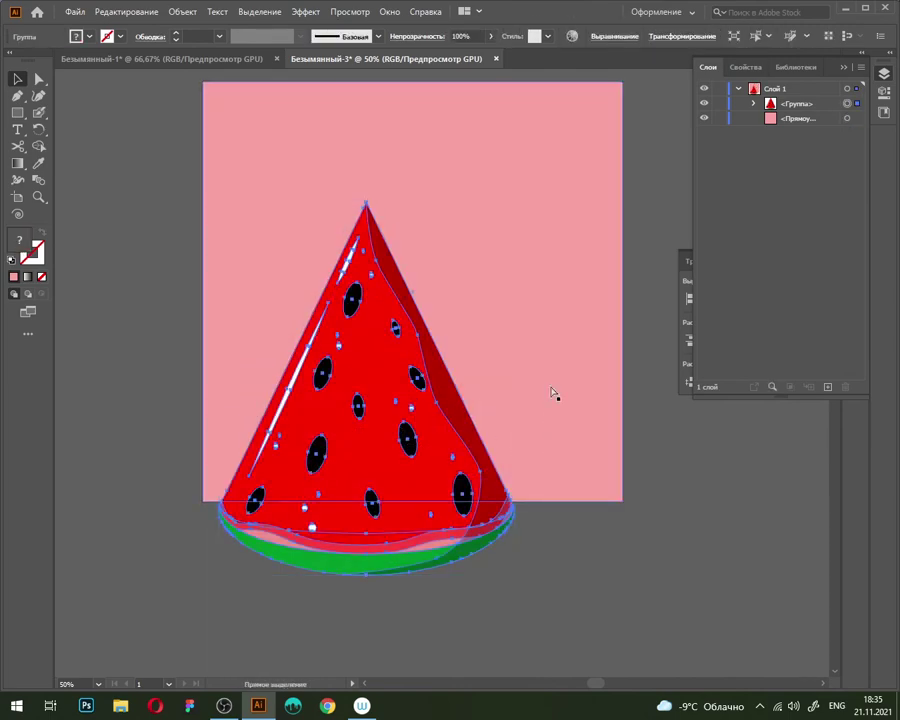
key(ctrl+z)
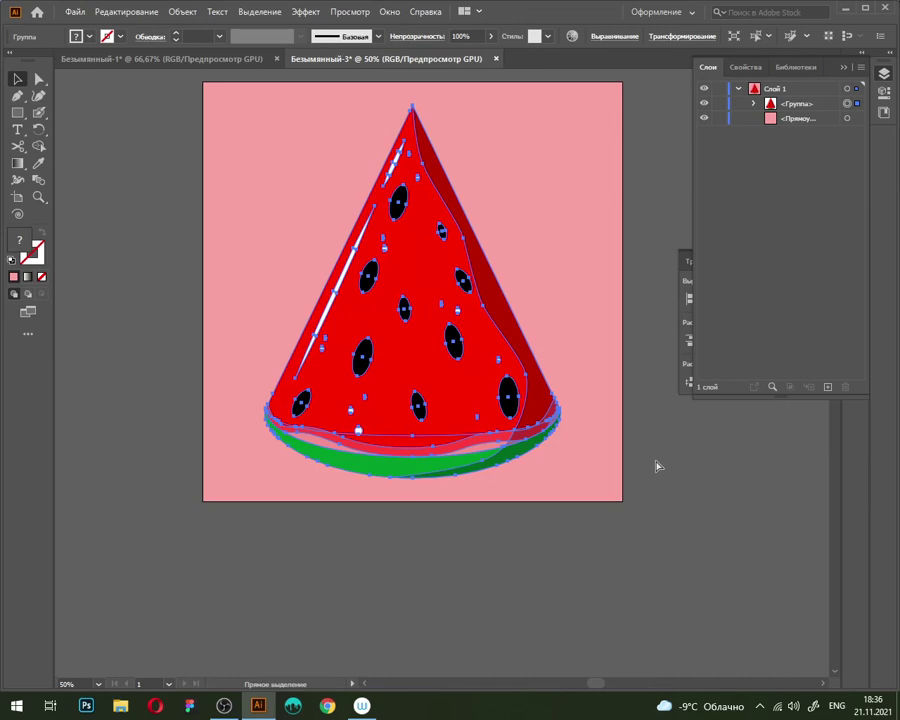
key(ctrl+c)
key(ctrl+f)
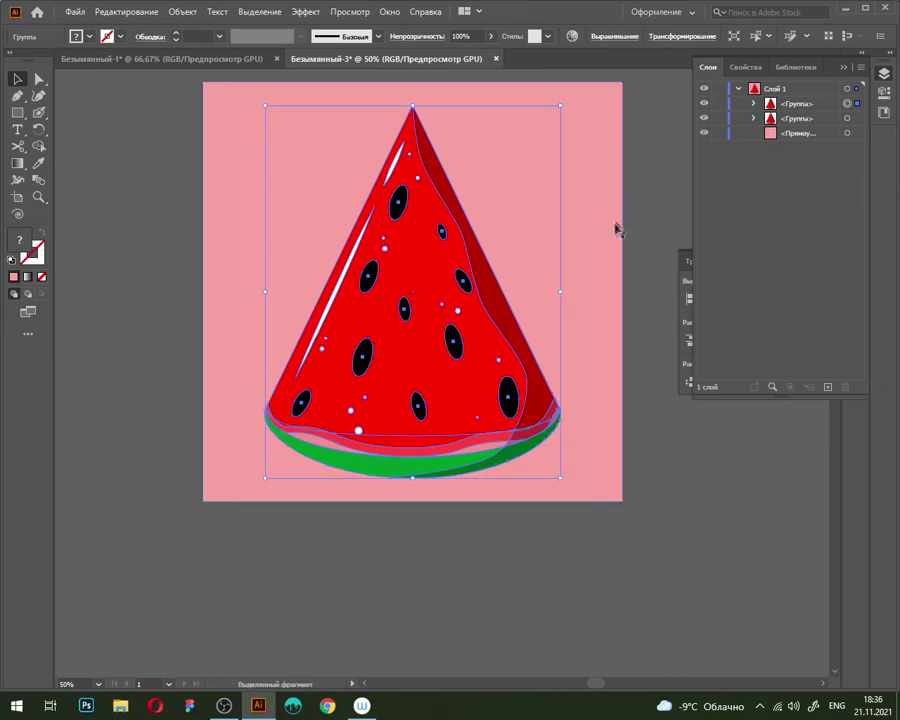
Unite the copied watermelon shapes into one path with Pathfinder
click(884, 73)
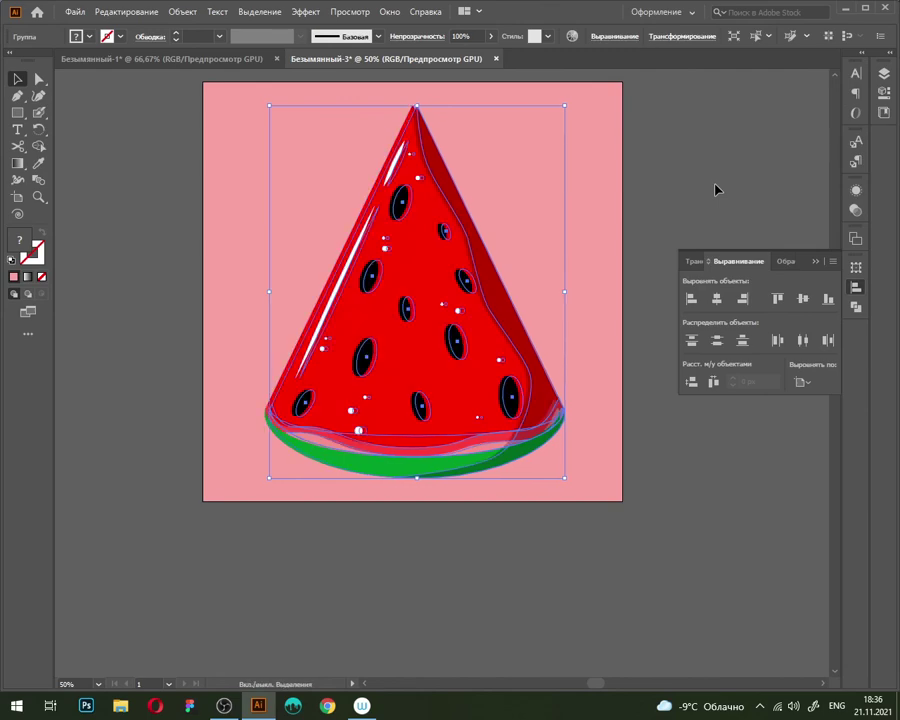
click(856, 310)
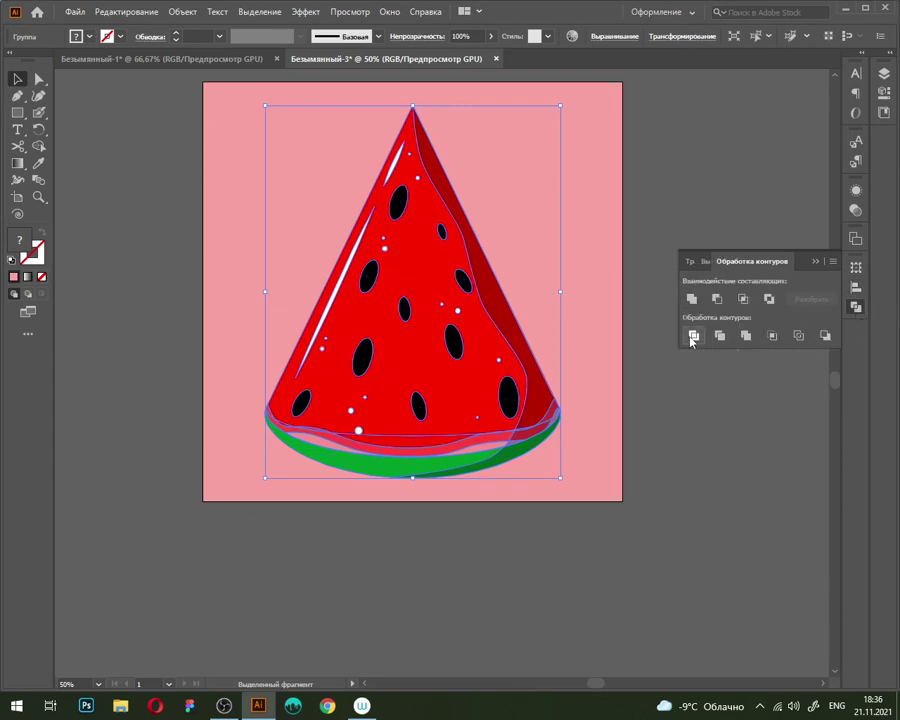
click(692, 299)
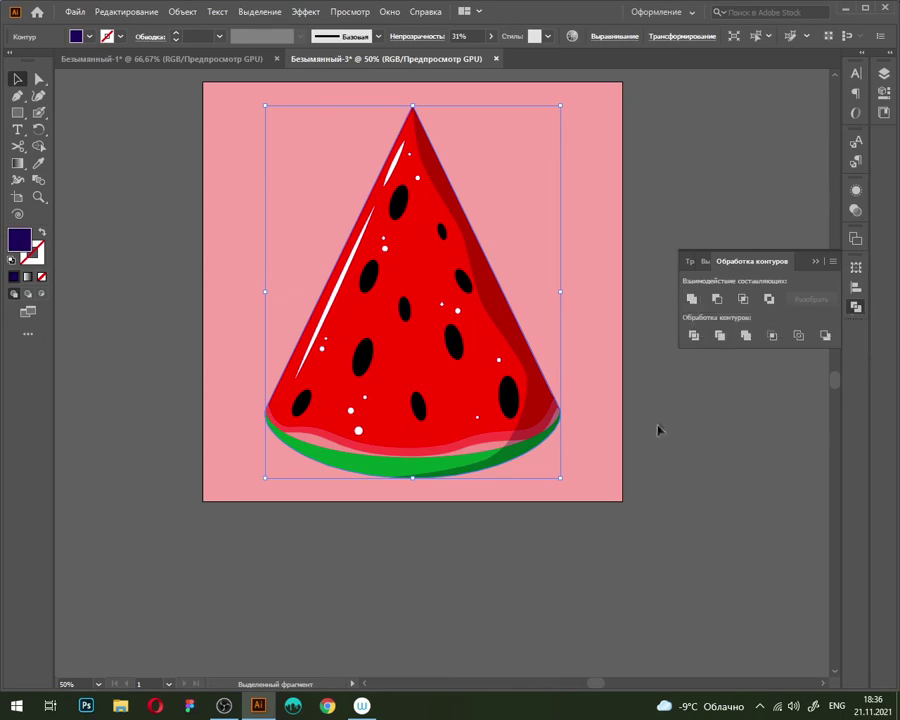
Nudge the merged shape right and down to offset it as a shadow
key(shift+Right)
key(shift+Right)
key(shift+Down)
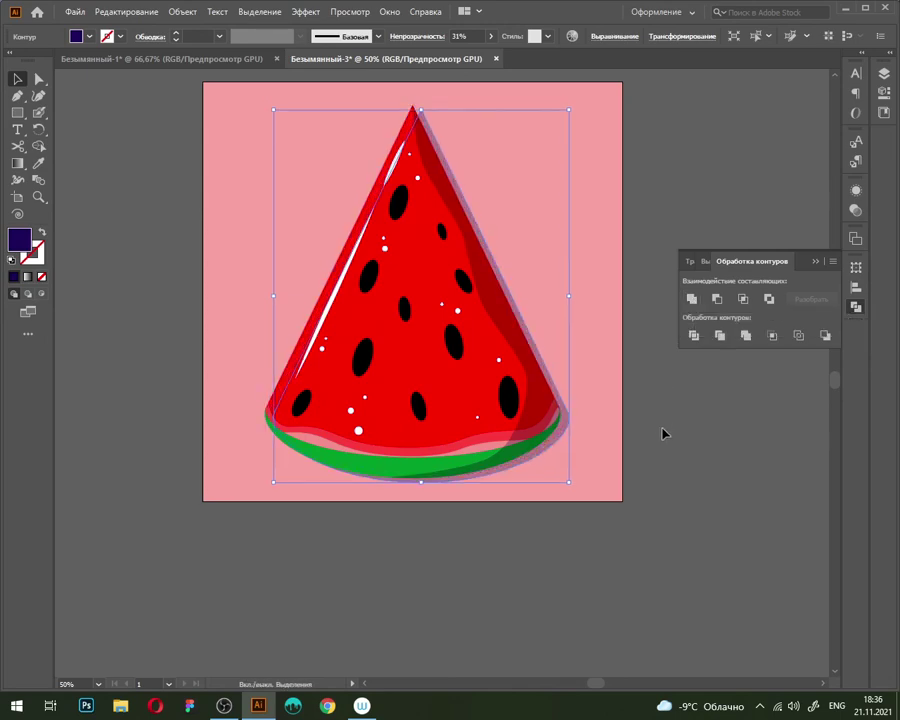
key(shift+Up)
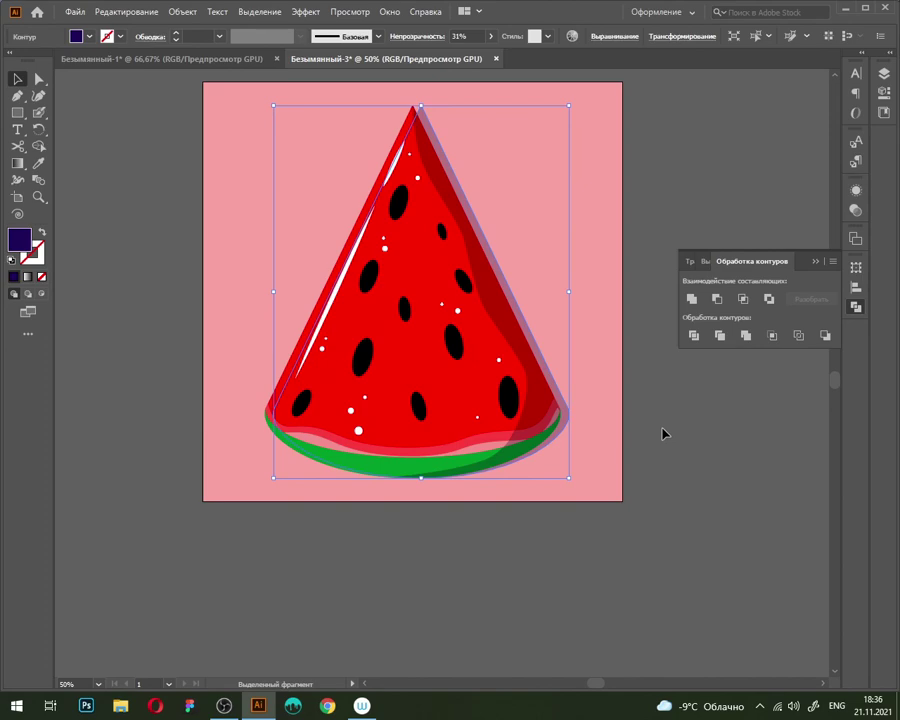
key(shift+Down)
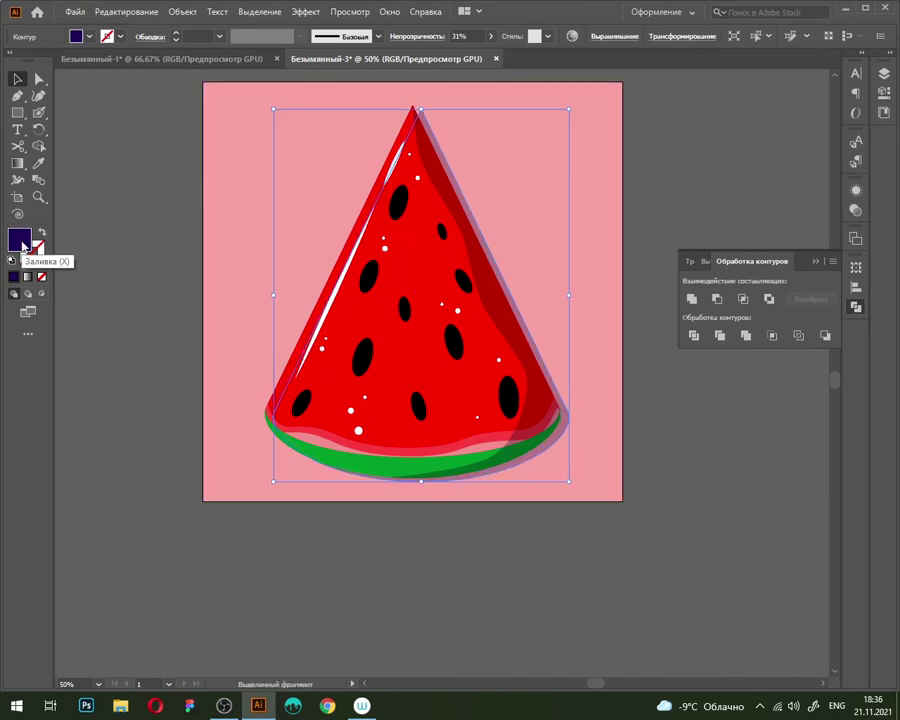
click(418, 36)
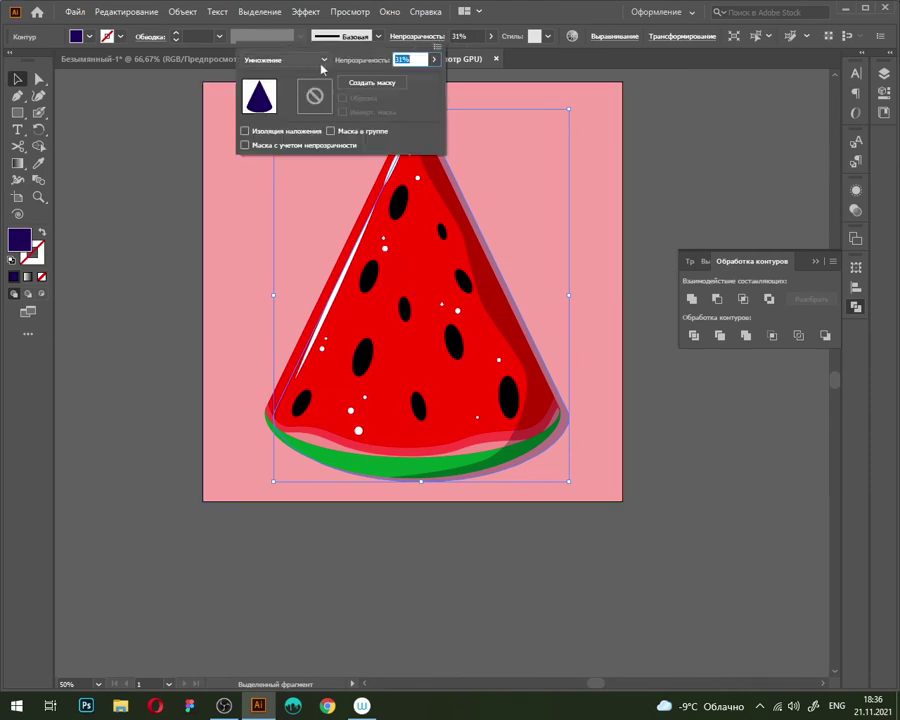
Set the shadow's blend mode to Normal and its opacity to 40%
click(314, 61)
click(288, 75)
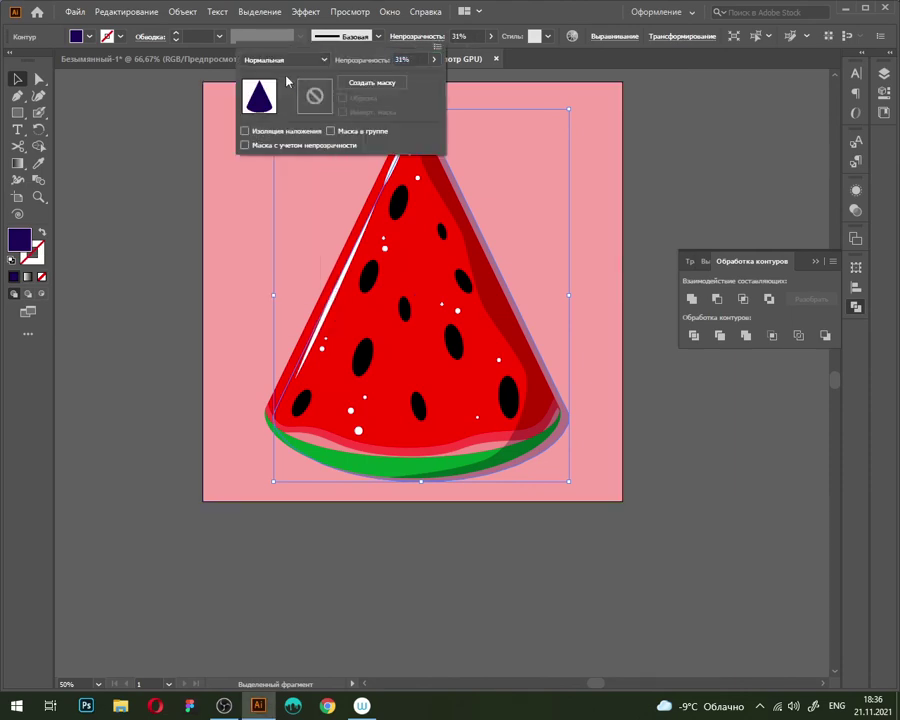
click(433, 60)
drag(396, 80, 402, 82)
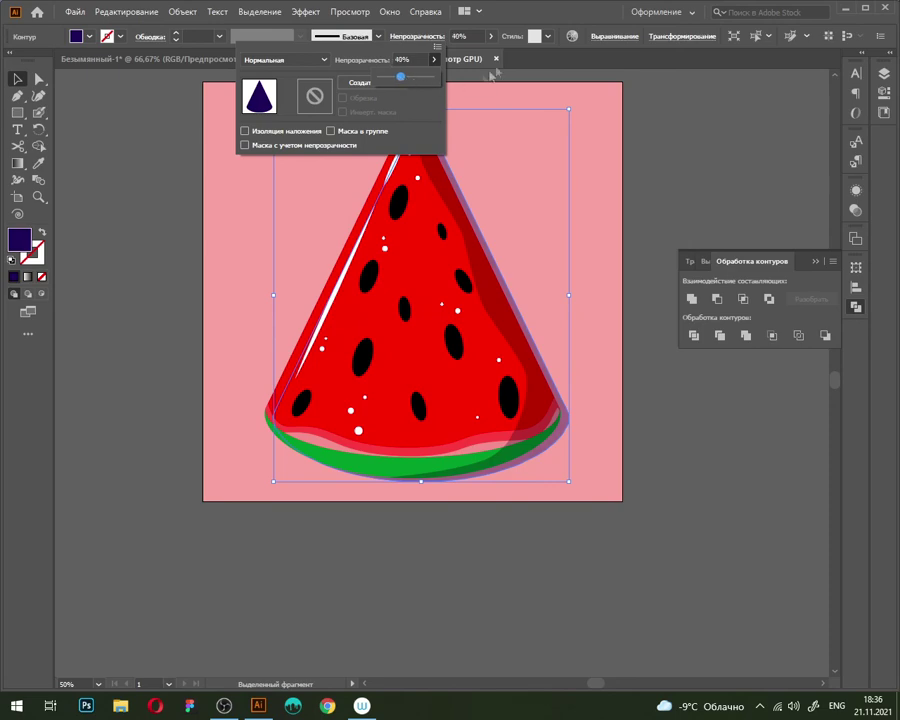
key(Escape)
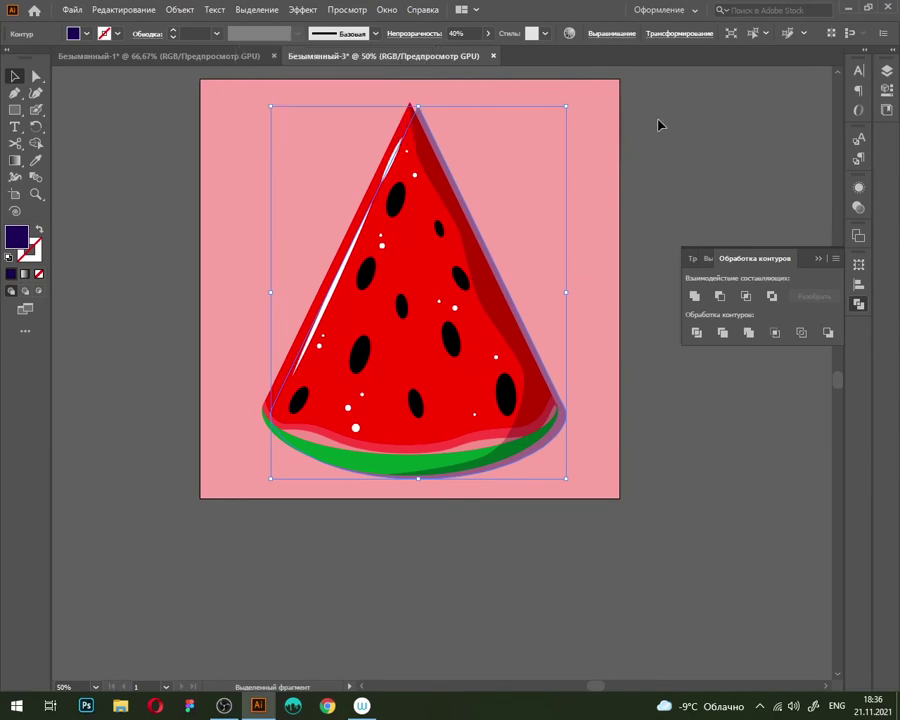
Check the result by selecting the watermelon group and viewing the layers list
click(697, 167)
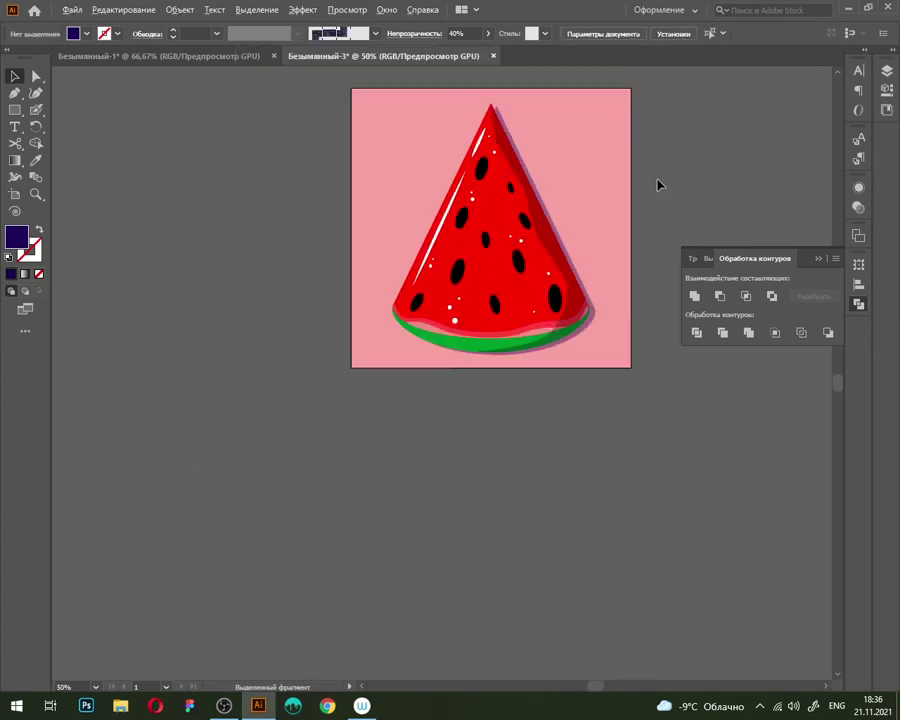
click(507, 288)
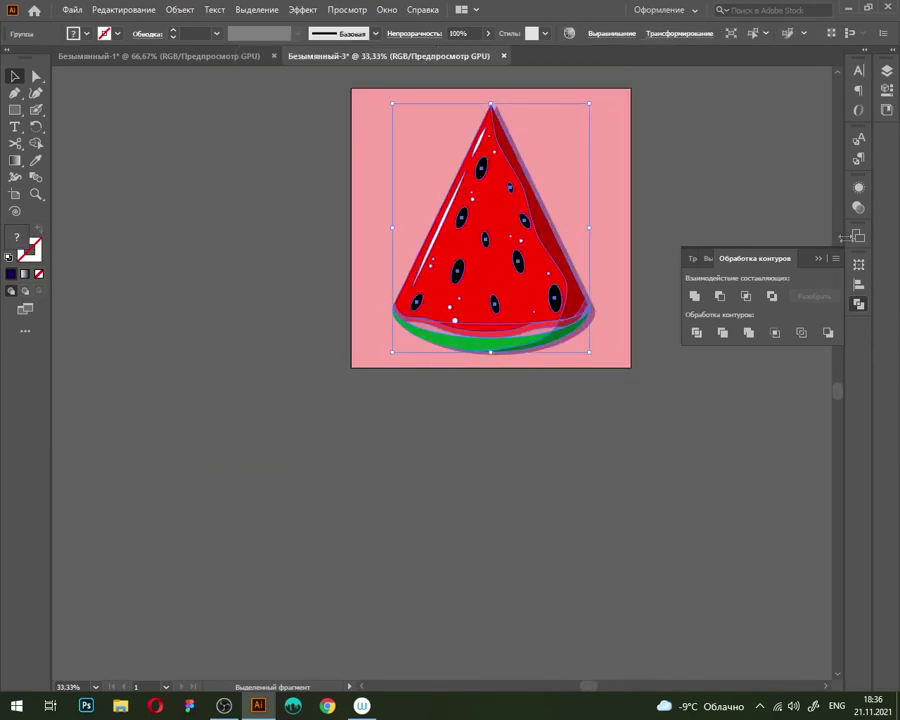
click(887, 69)
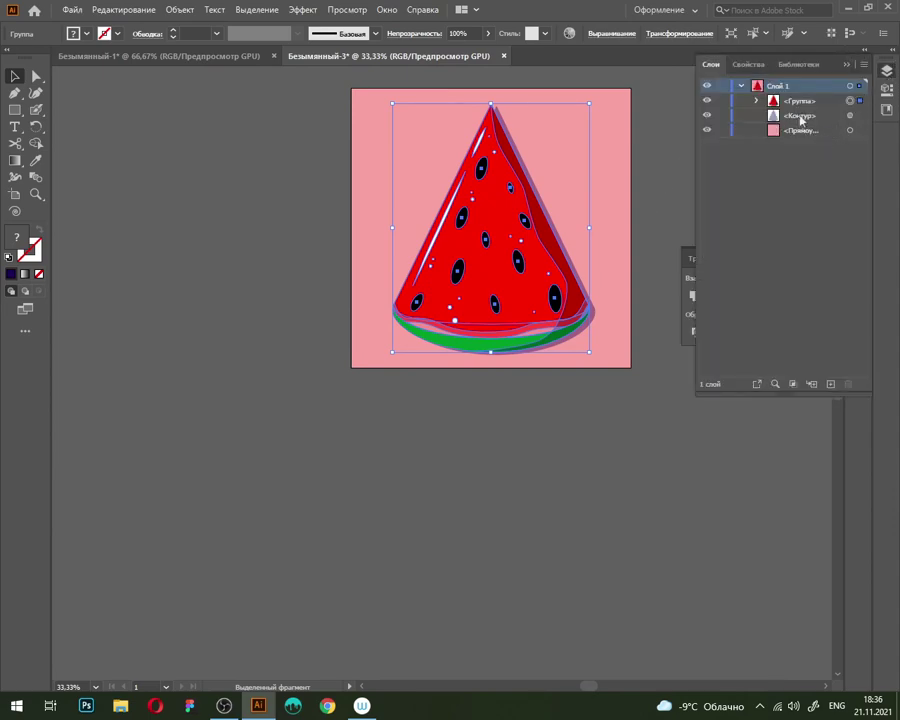
click(589, 291)
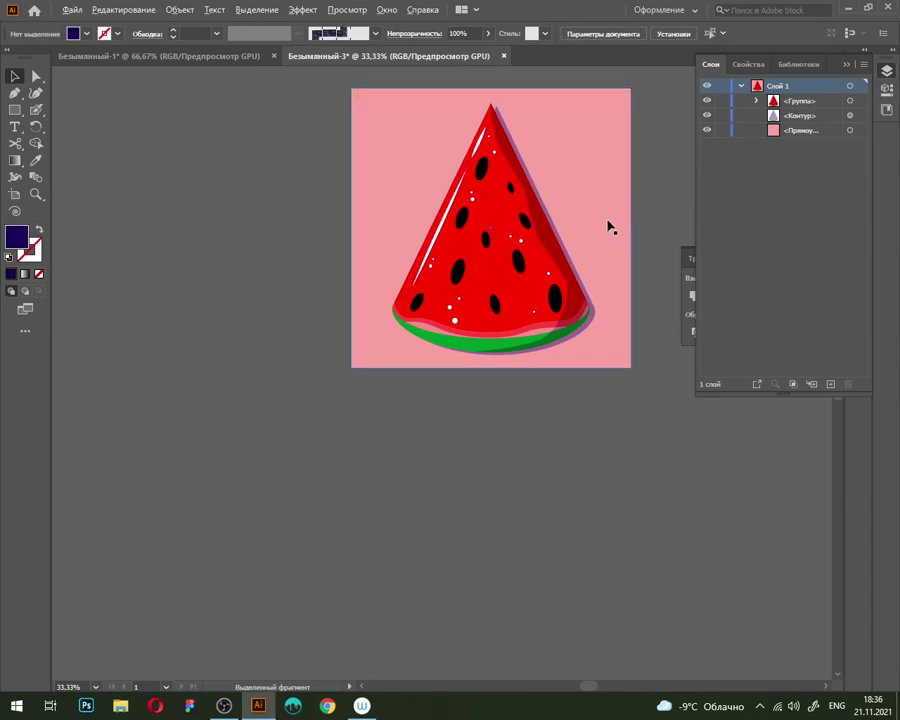
Drag the shadow shape downward, then undo the accidental move
scroll(597, 300, up, 1)
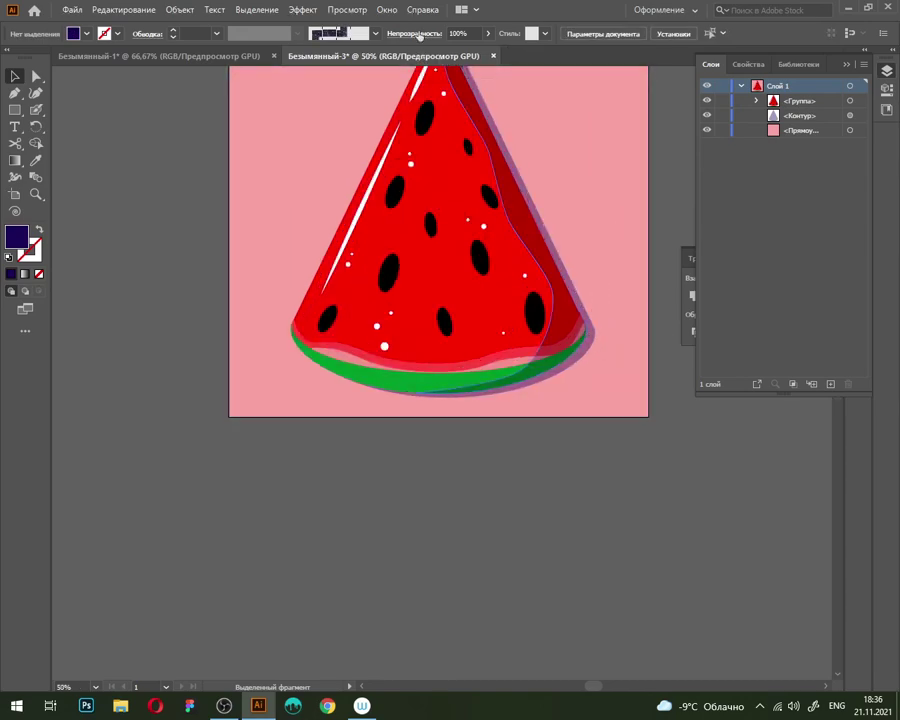
drag(580, 360, 640, 550)
click(707, 528)
key(ctrl+z)
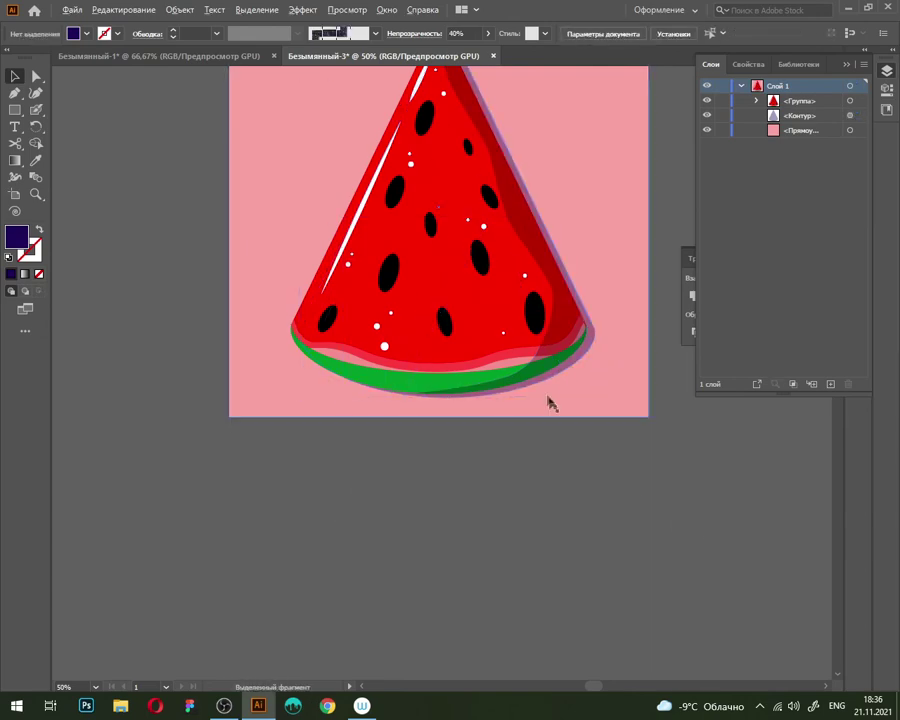
scroll(619, 249, down, 2)
scroll(535, 370, up, 1)
scroll(535, 370, up, 1)
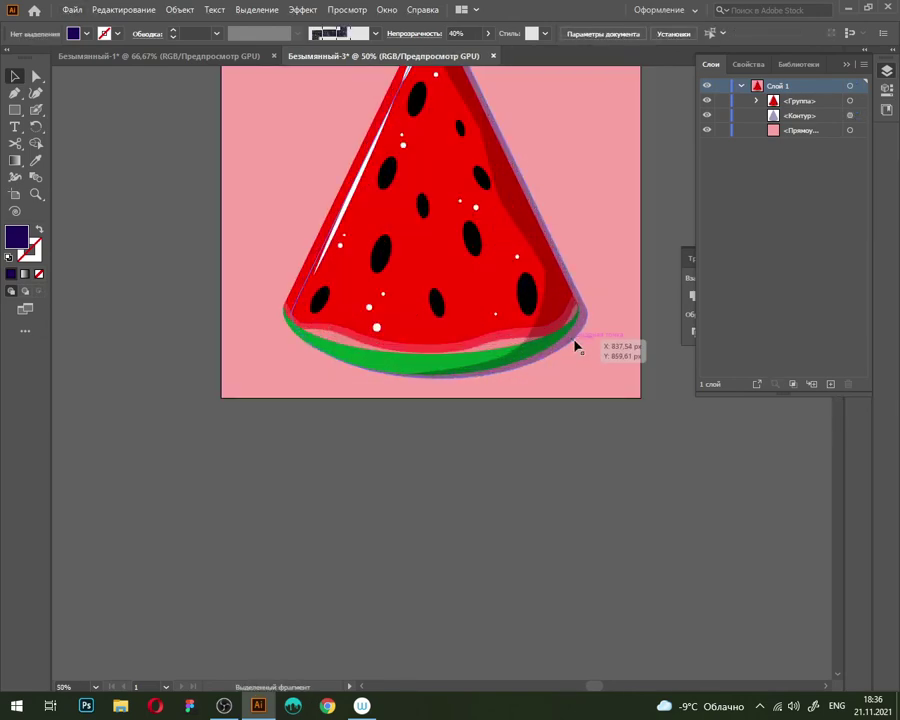
Nudge the purple shadow one step right and one step down, then inspect it
click(573, 346)
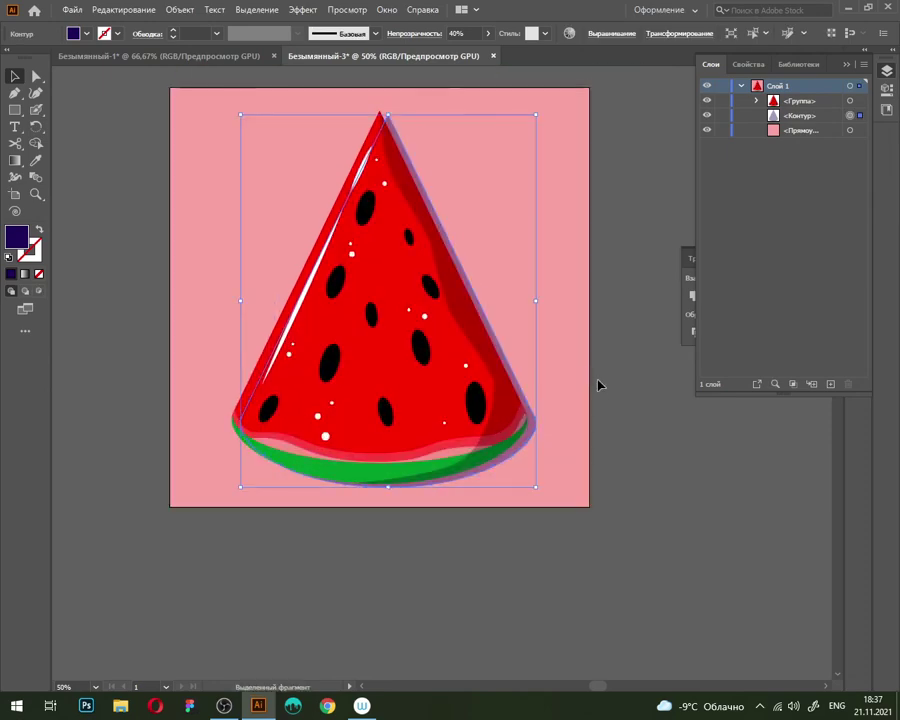
key(shift+Right)
key(shift+Down)
click(642, 367)
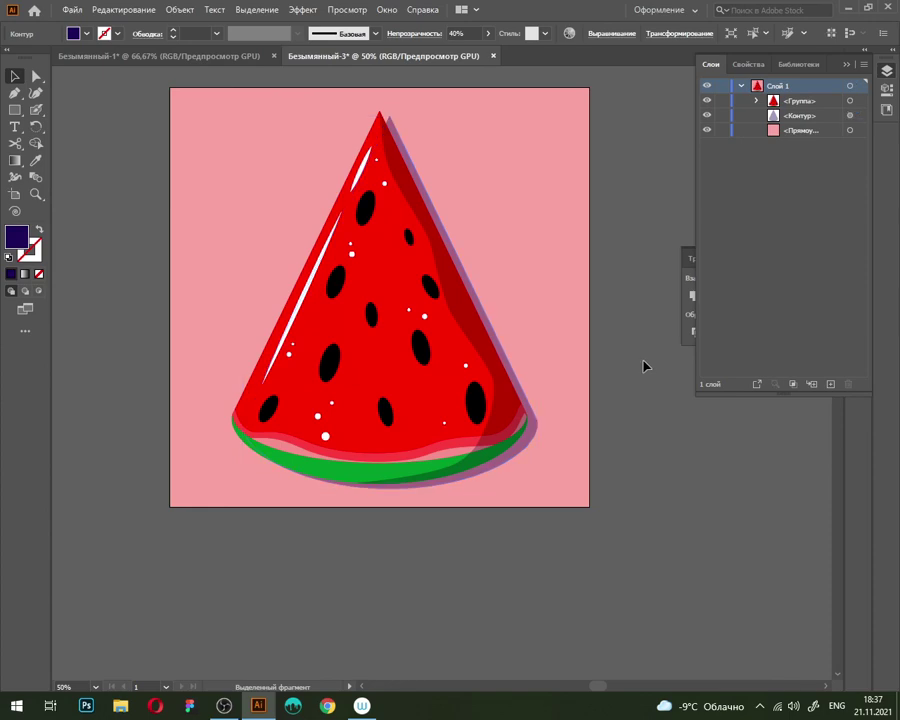
scroll(603, 305, down, 1)
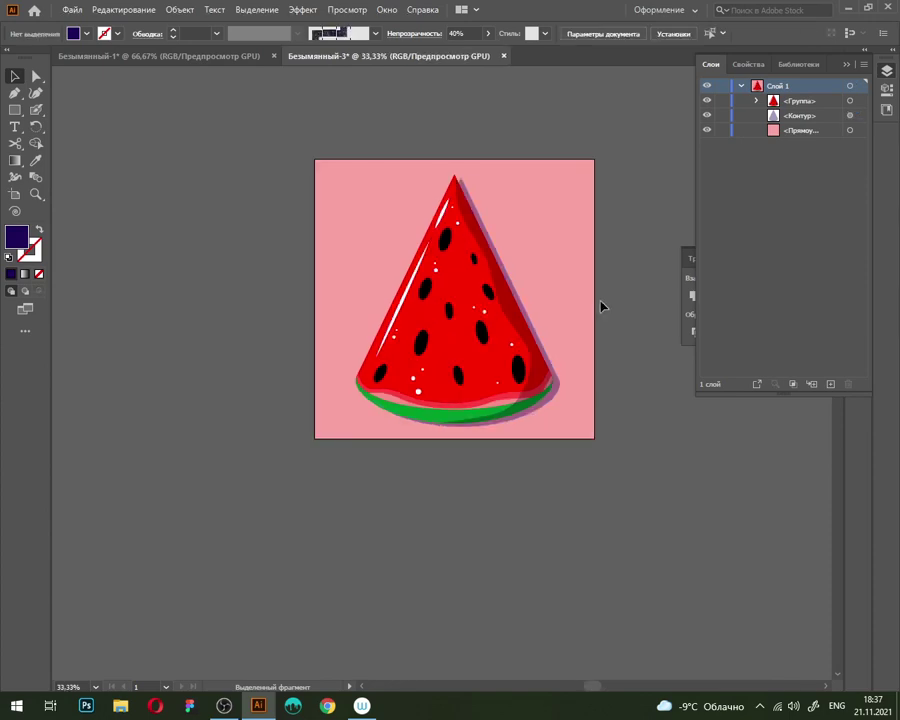
scroll(346, 398, up, 3)
scroll(426, 408, up, 3)
scroll(420, 383, down, 5)
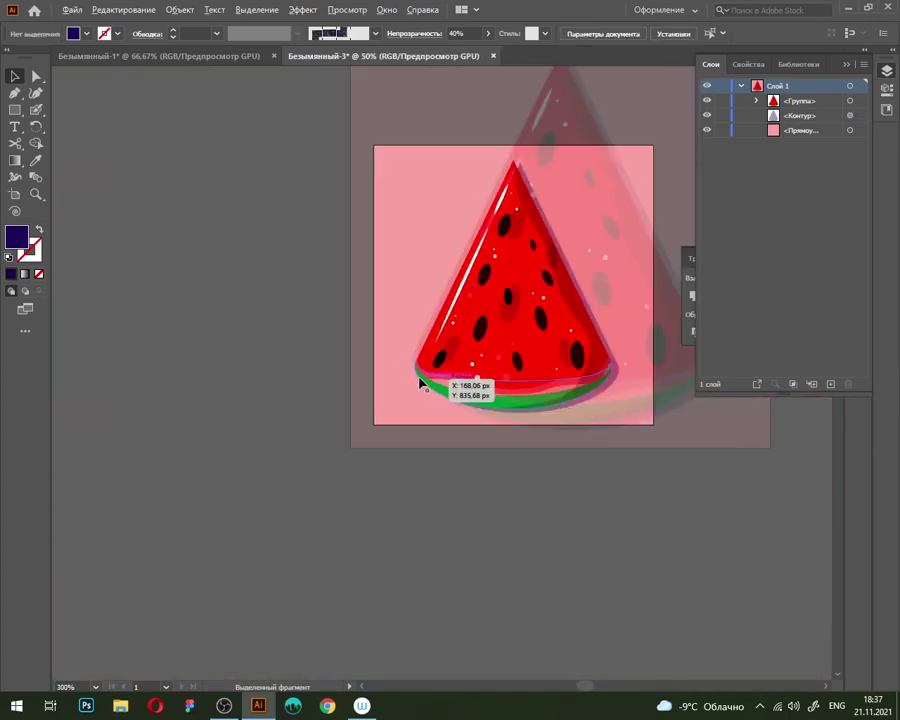
scroll(560, 230, down, 1)
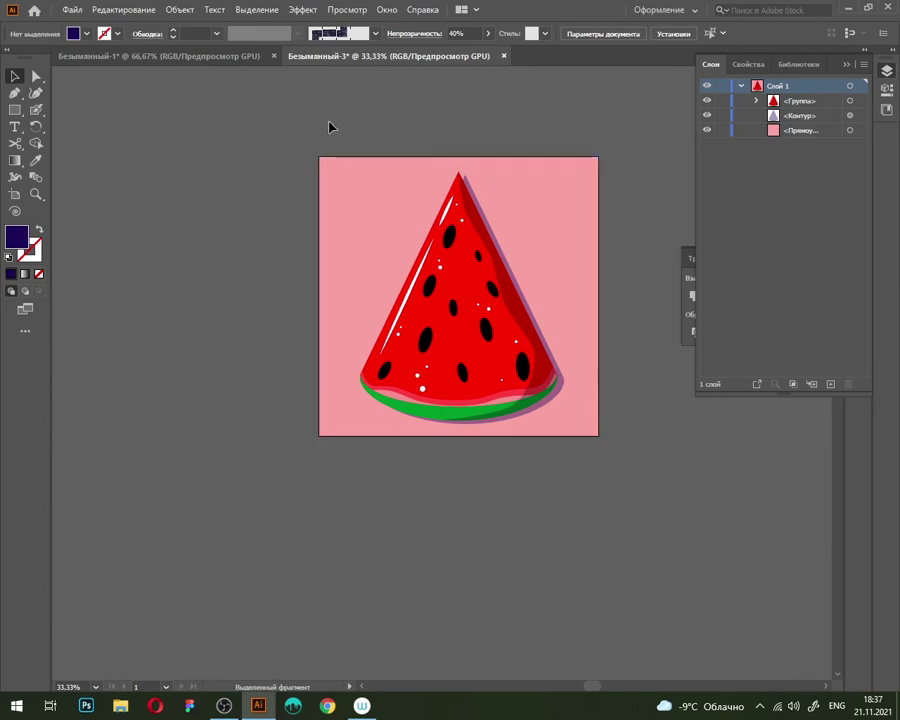
Group the watermelon, purple shadow and pink background square into a single group
key(ctrl+a)
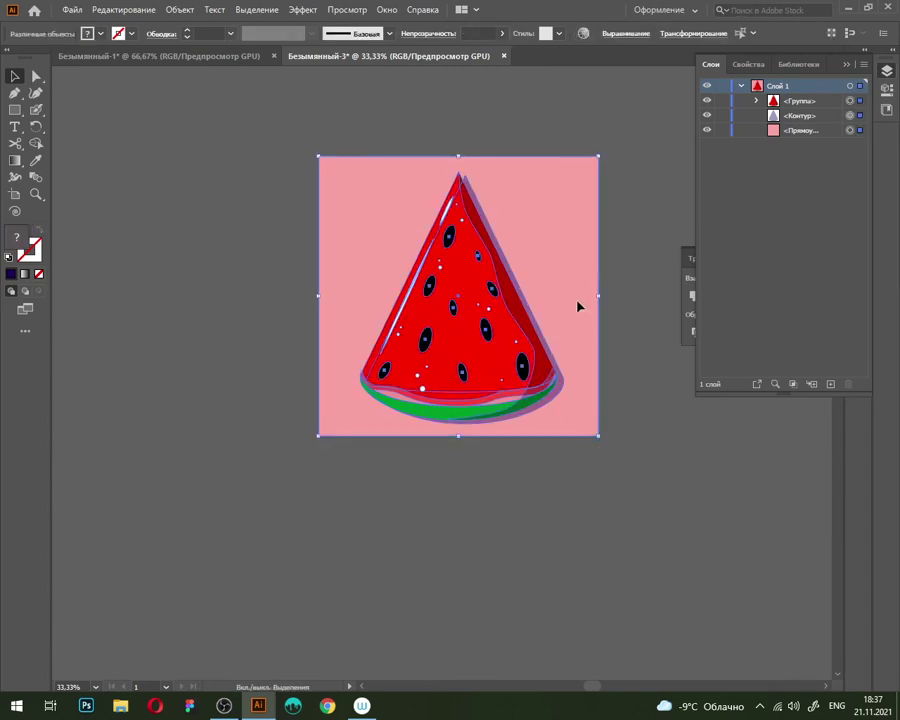
key(ctrl+z)
click(297, 151)
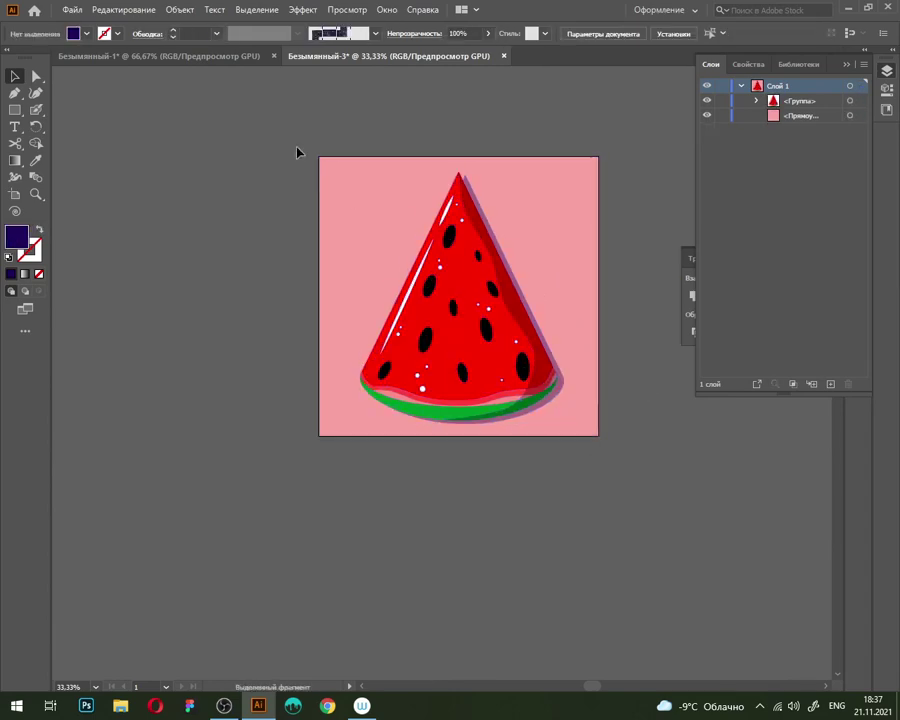
key(ctrl+a)
key(ctrl+g)
click(673, 535)
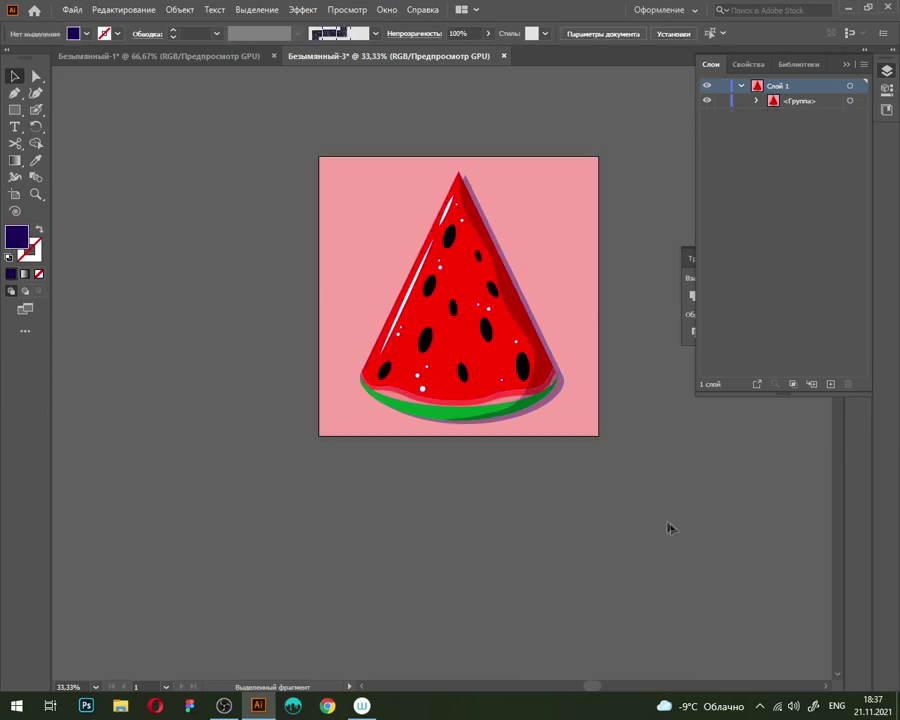
scroll(574, 416, up, 2)
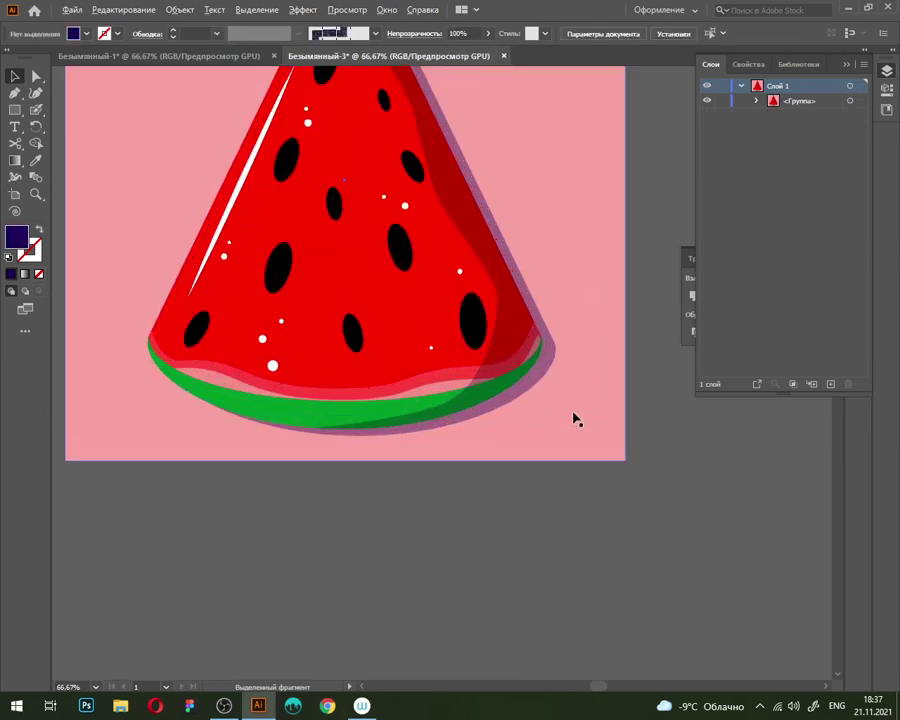
scroll(577, 419, up, 3)
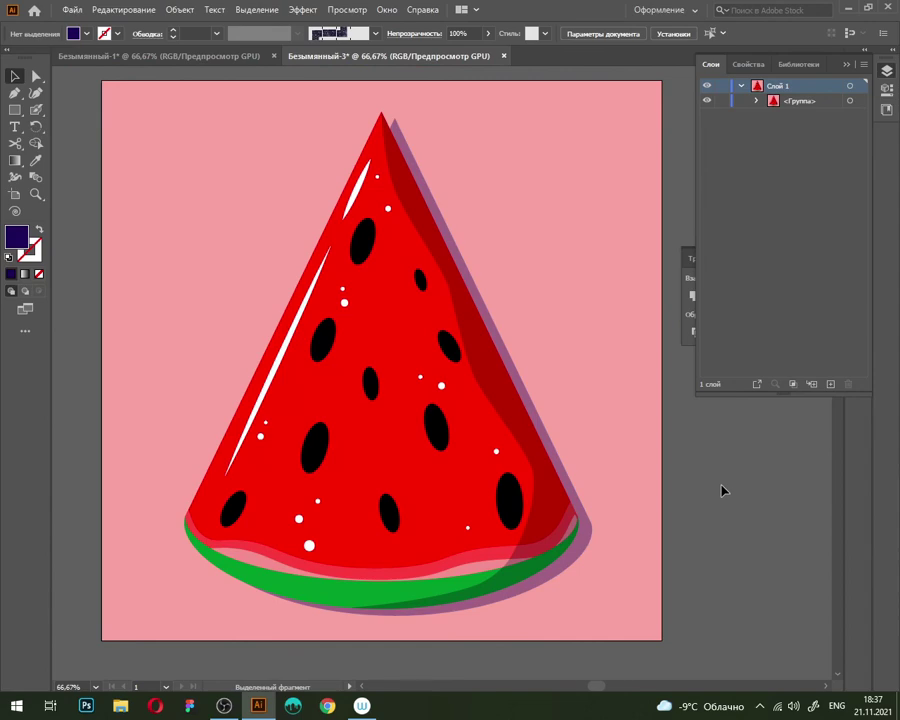